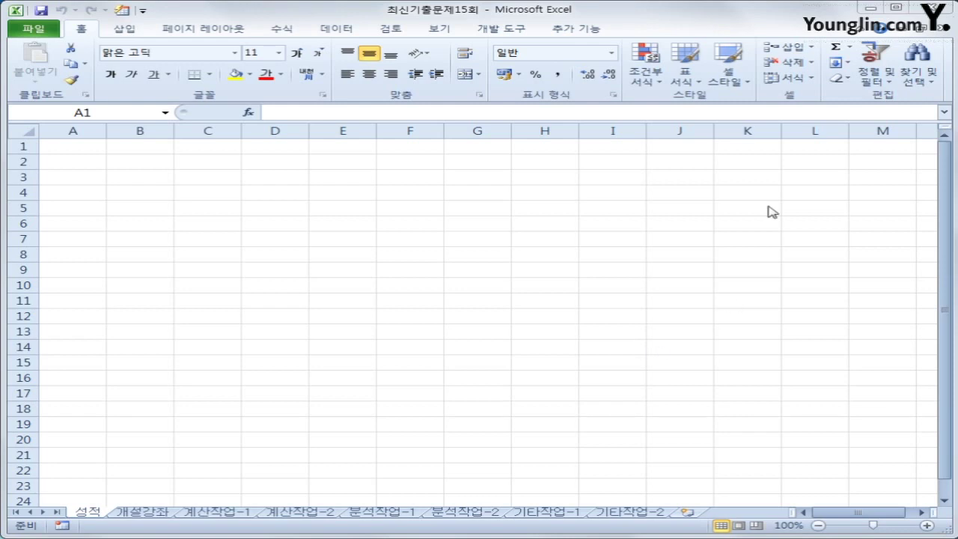
Step: Start a Microsoft Query import at cell A1 using the MS Access Database source and open the database 관리.accdb
click(80, 144)
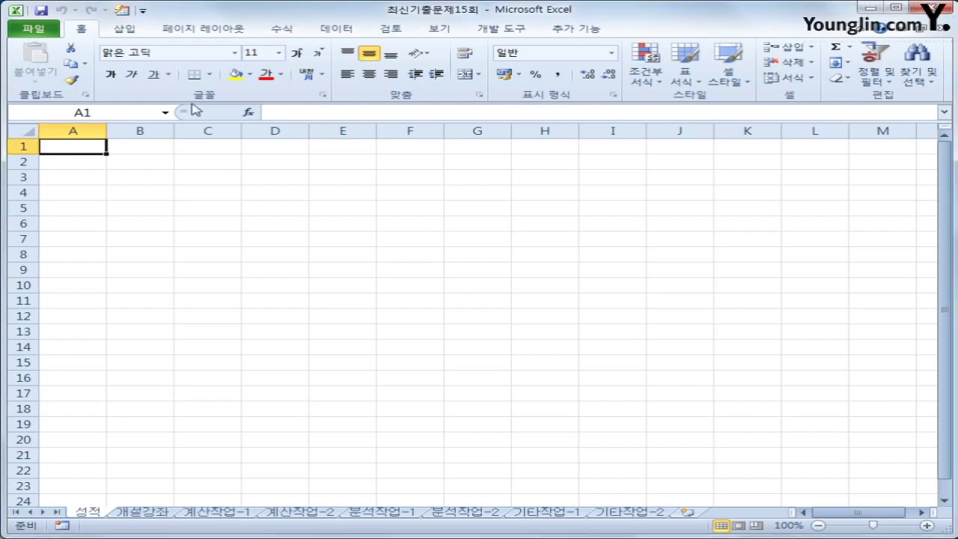
click(329, 34)
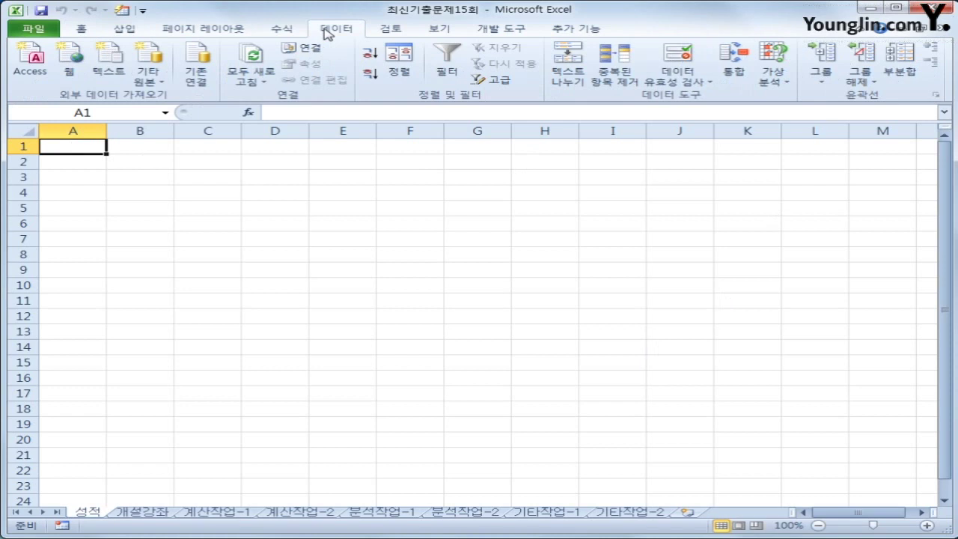
click(164, 82)
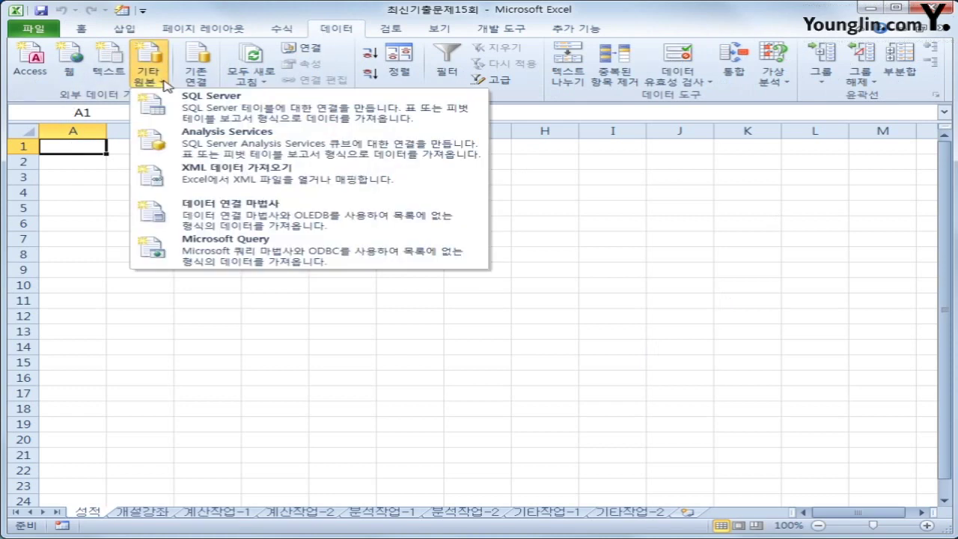
click(282, 254)
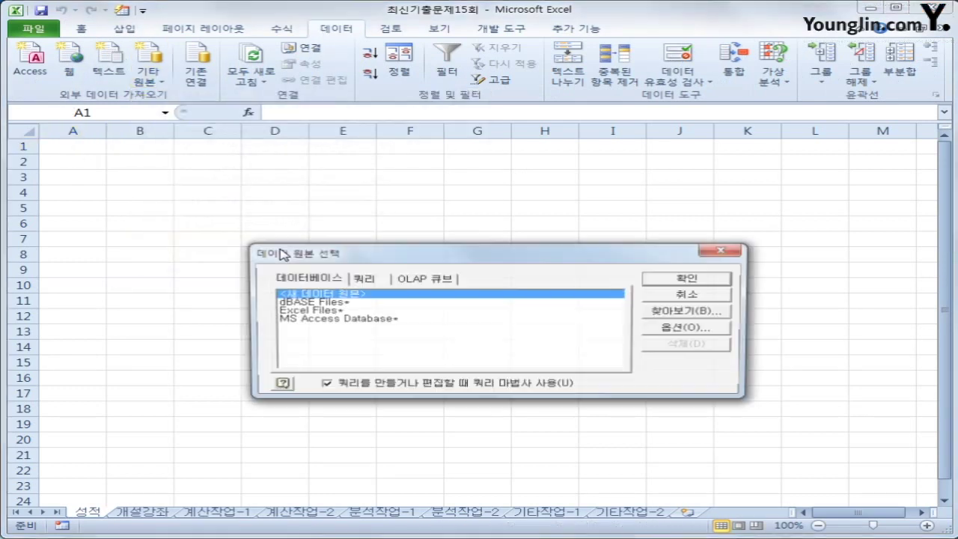
click(349, 320)
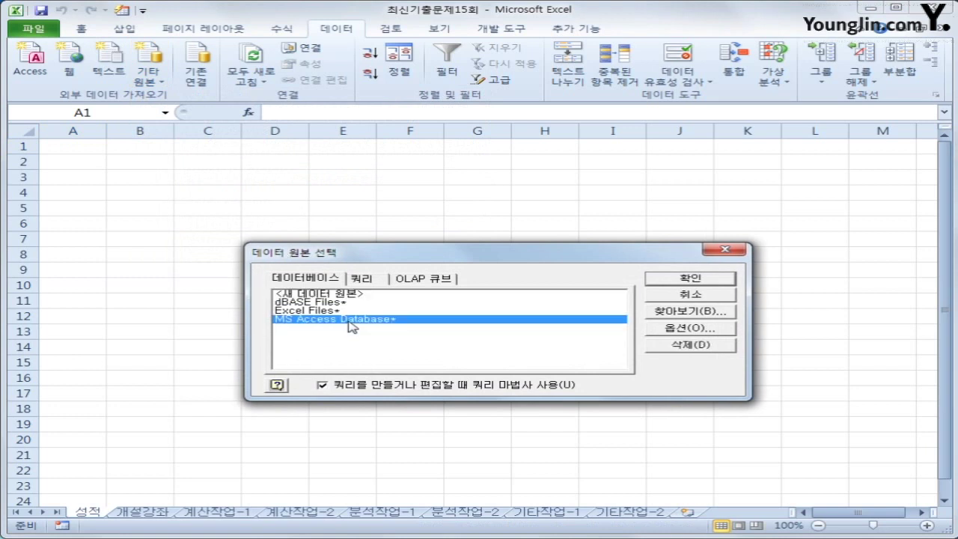
click(661, 284)
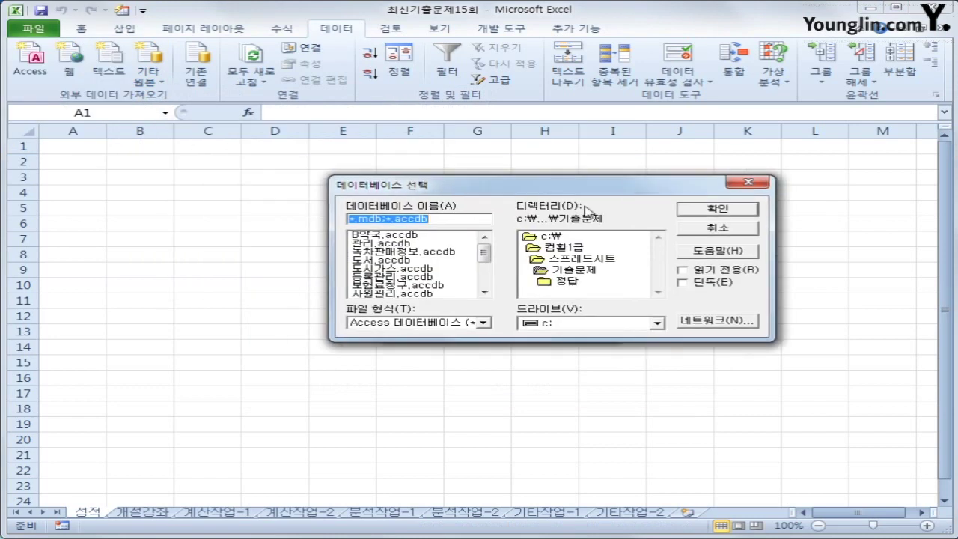
click(395, 244)
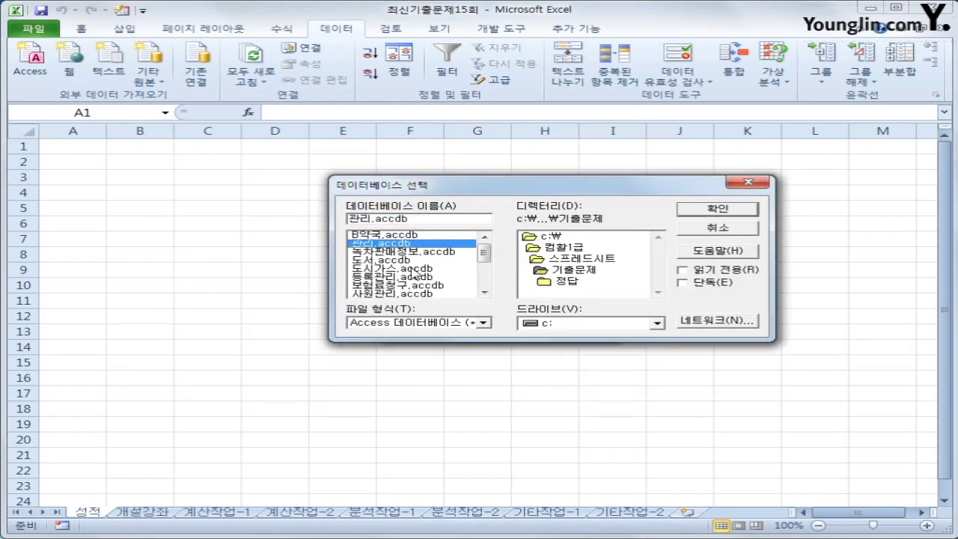
click(720, 209)
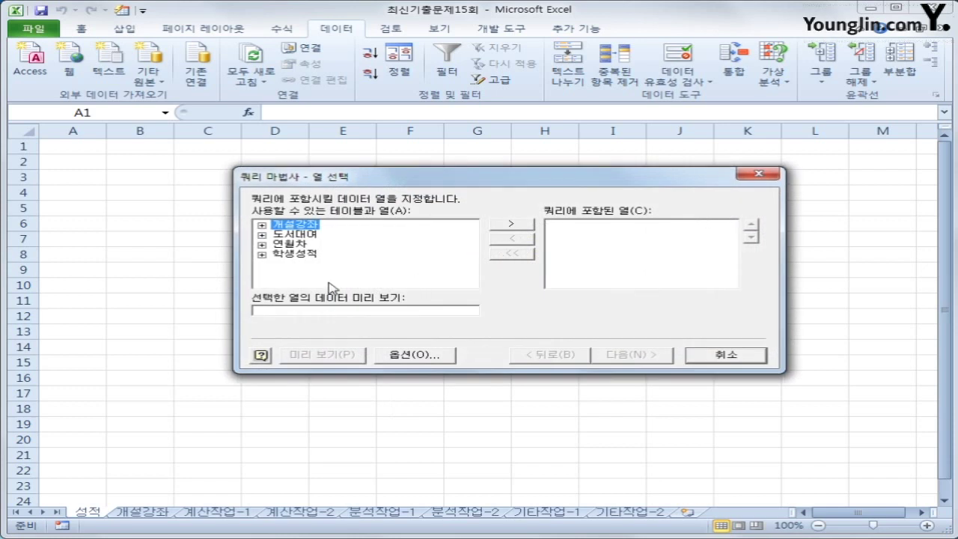
Step: Add the columns 성명, 학과, 학년, 중간고사 and 기말고사 from the 학생성적 table to the query and proceed to filtering
click(303, 254)
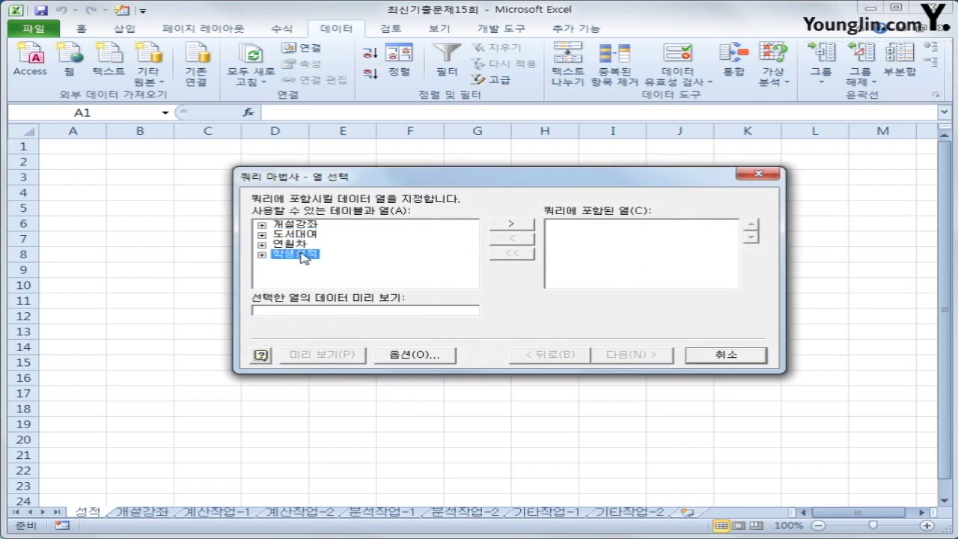
double_click(303, 254)
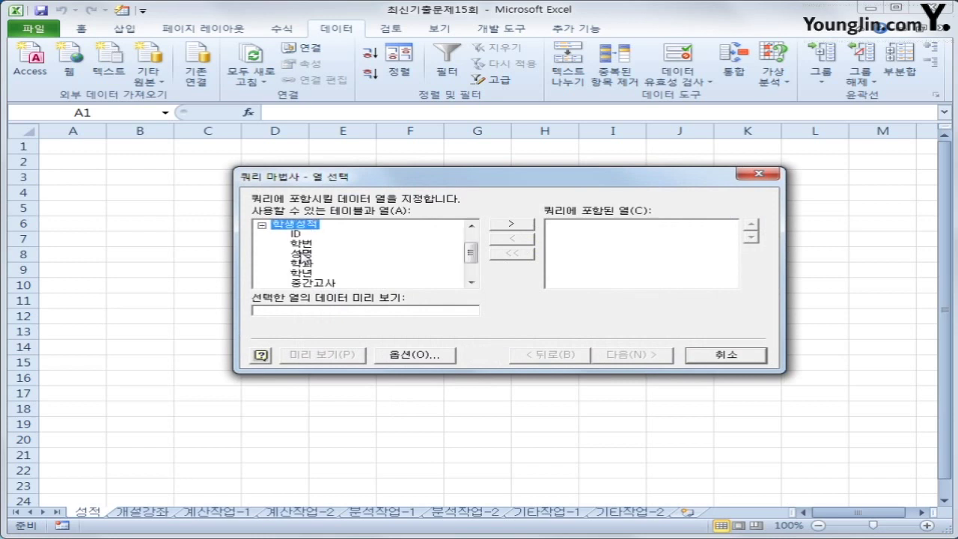
click(305, 255)
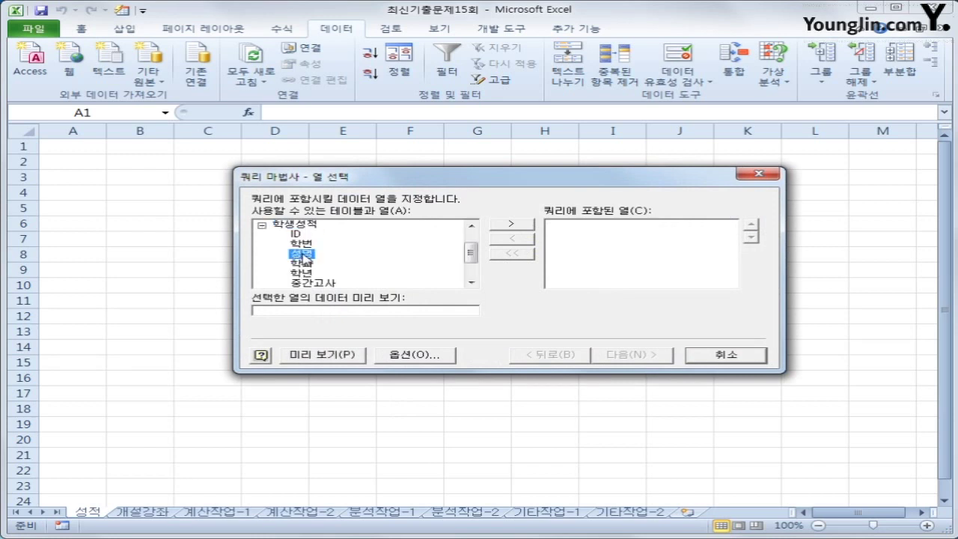
double_click(302, 255)
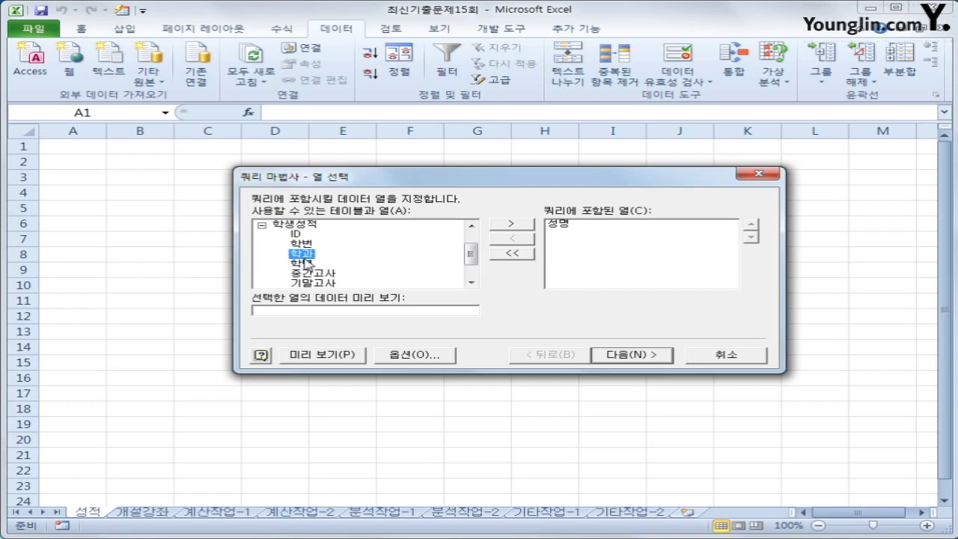
double_click(303, 255)
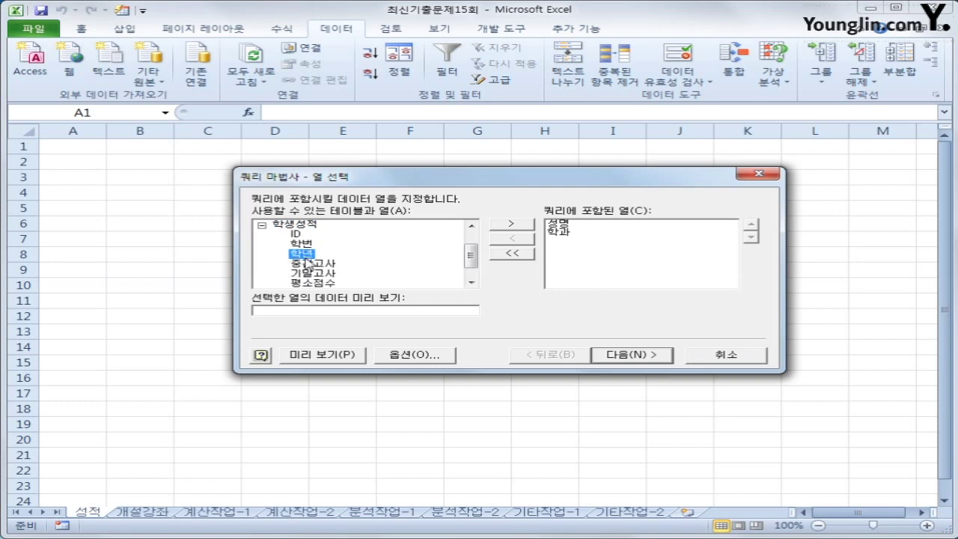
double_click(305, 256)
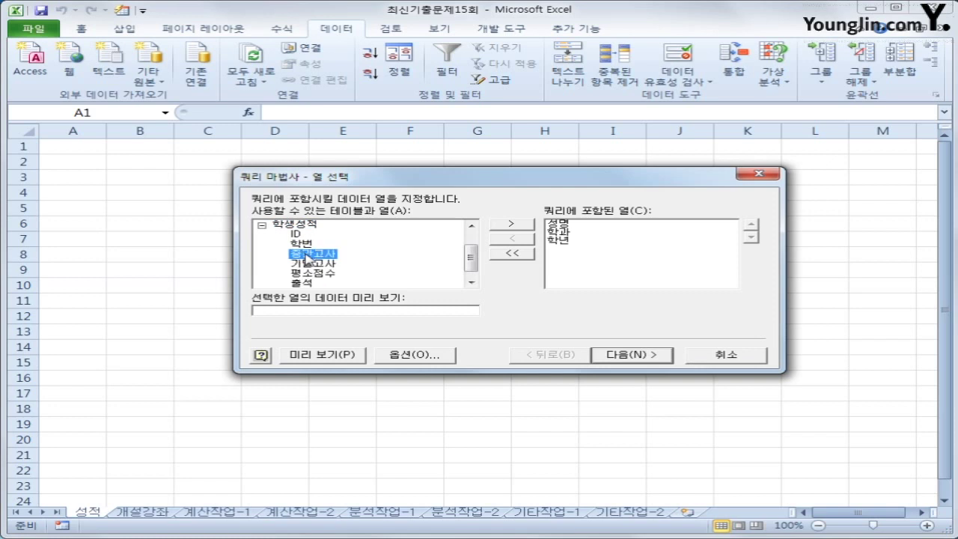
double_click(306, 256)
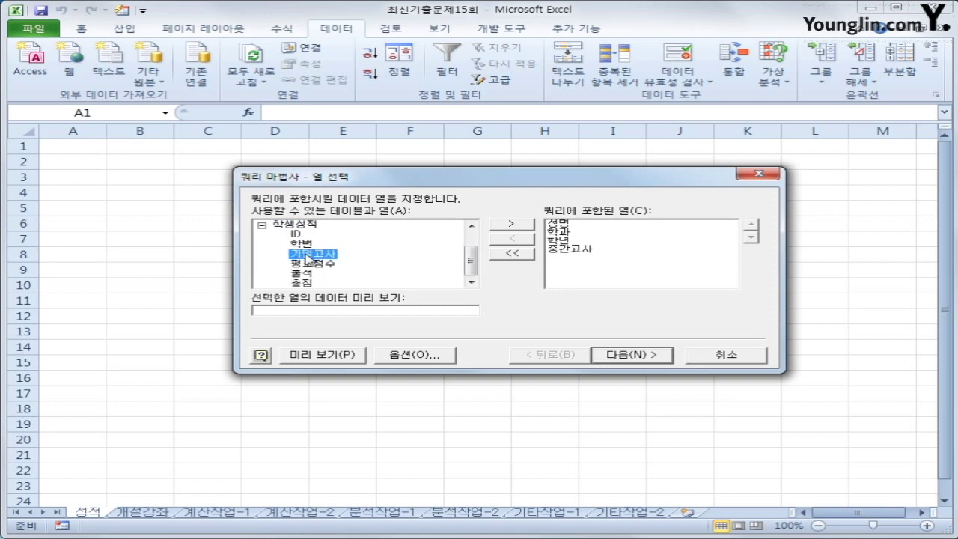
double_click(307, 256)
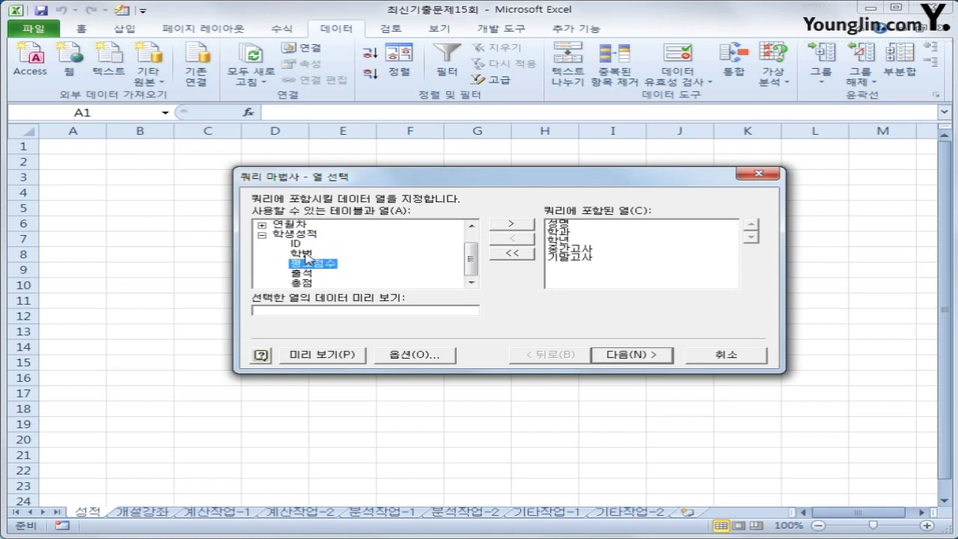
click(627, 358)
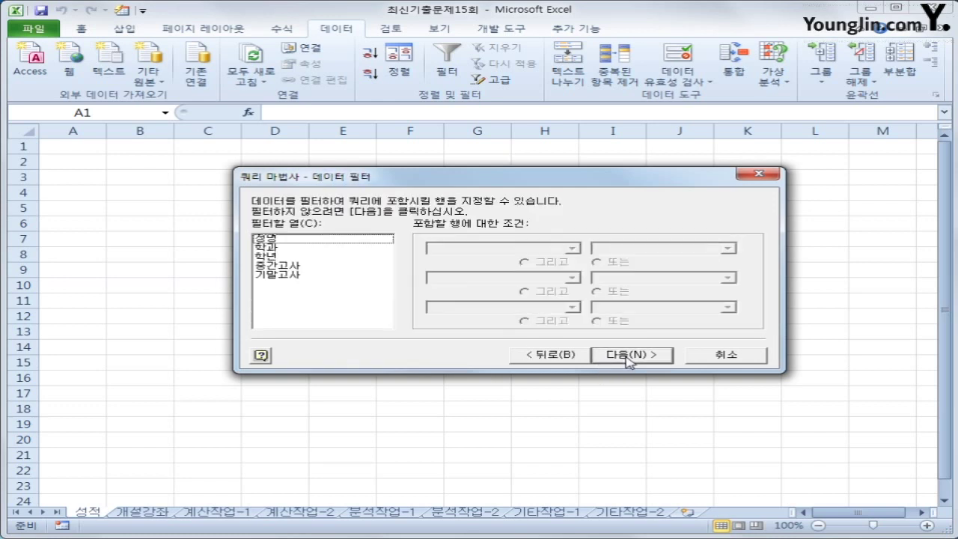
Step: Filter the query so that the 학과 column equals 경영학과
click(320, 248)
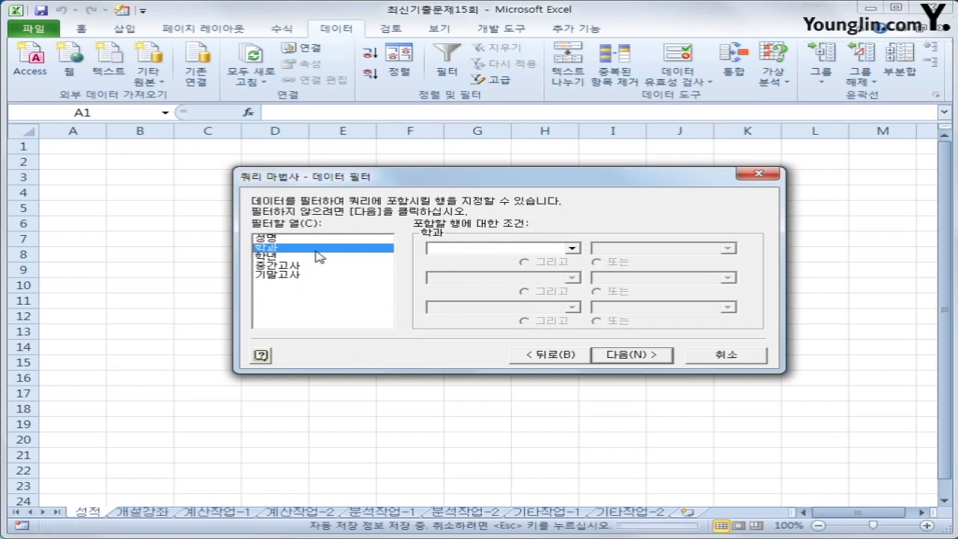
click(572, 247)
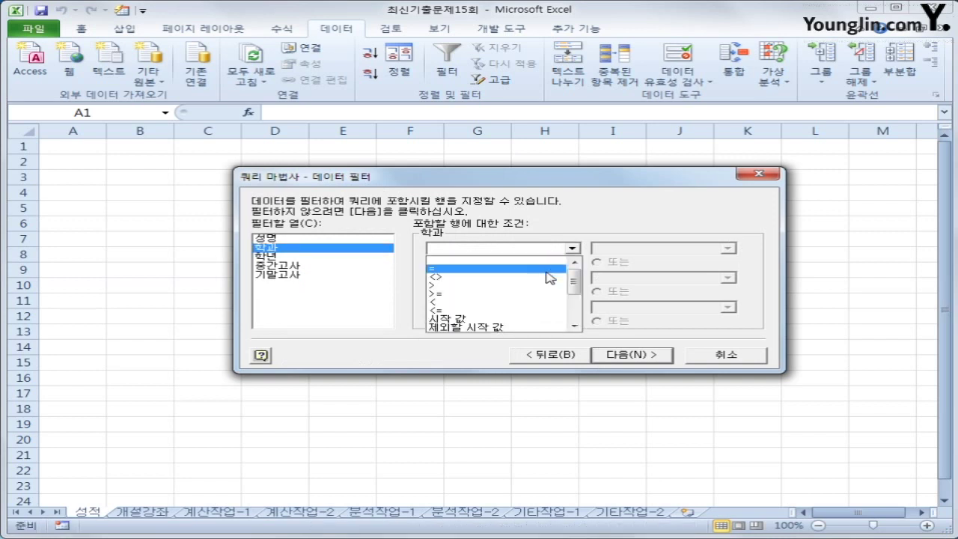
click(494, 268)
click(728, 248)
click(722, 262)
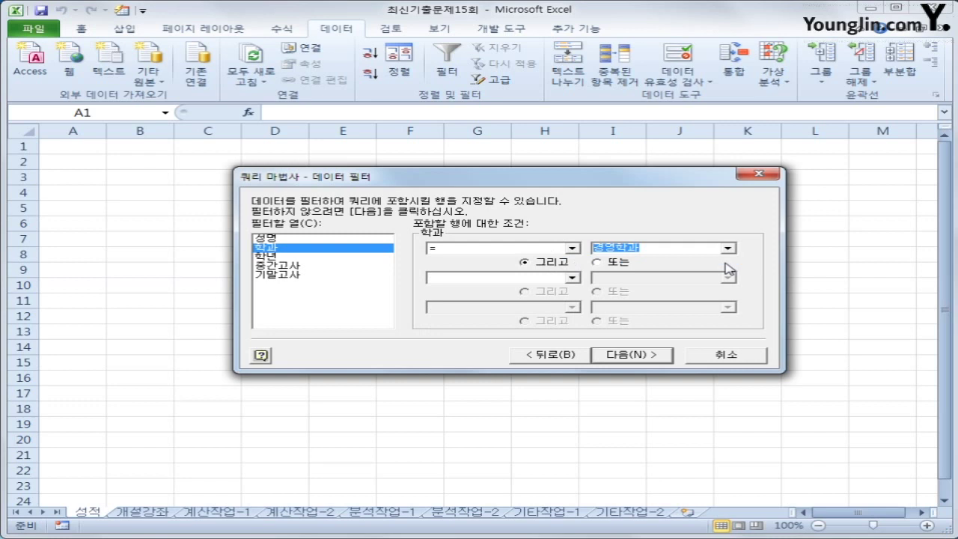
Step: Add a filter requiring 학년 to equal 3.0 and proceed to the sort order
click(327, 260)
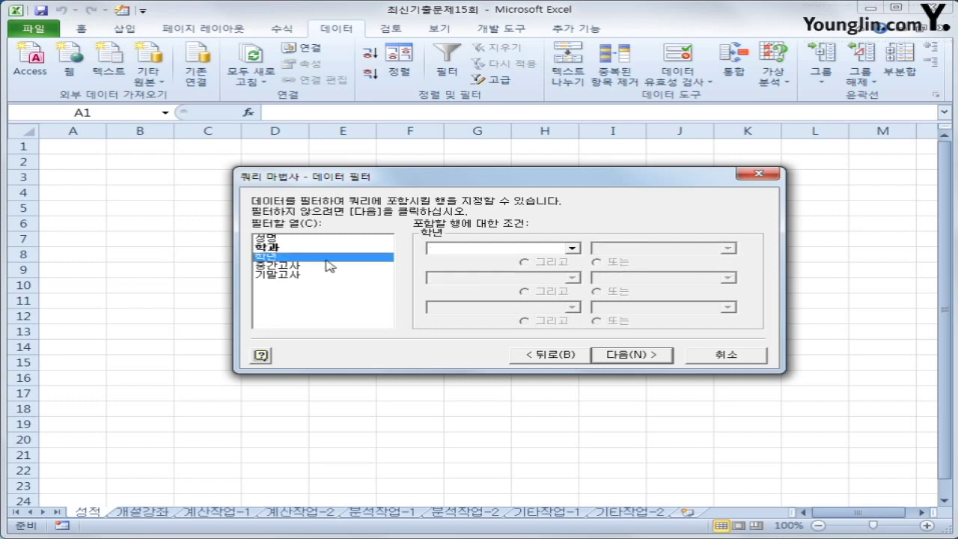
click(510, 249)
click(528, 260)
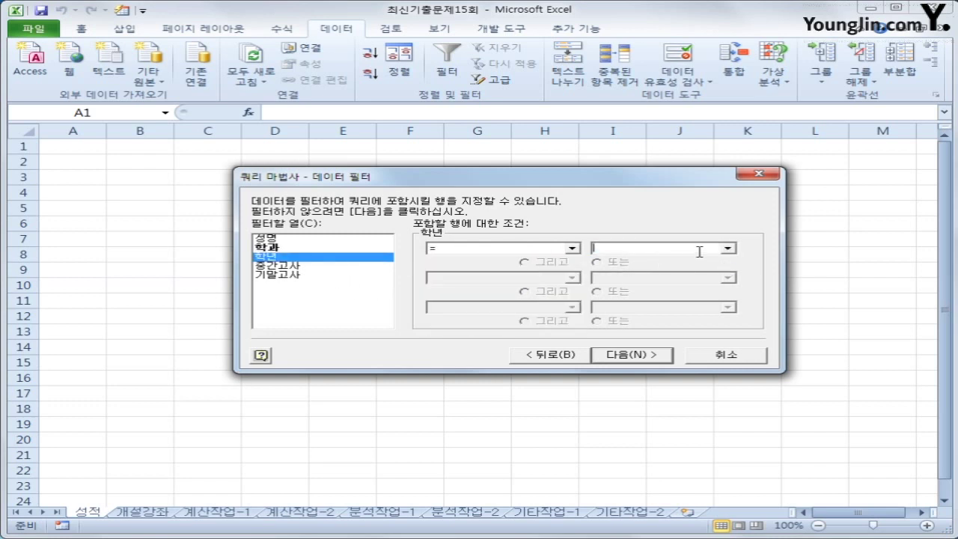
click(727, 248)
click(718, 275)
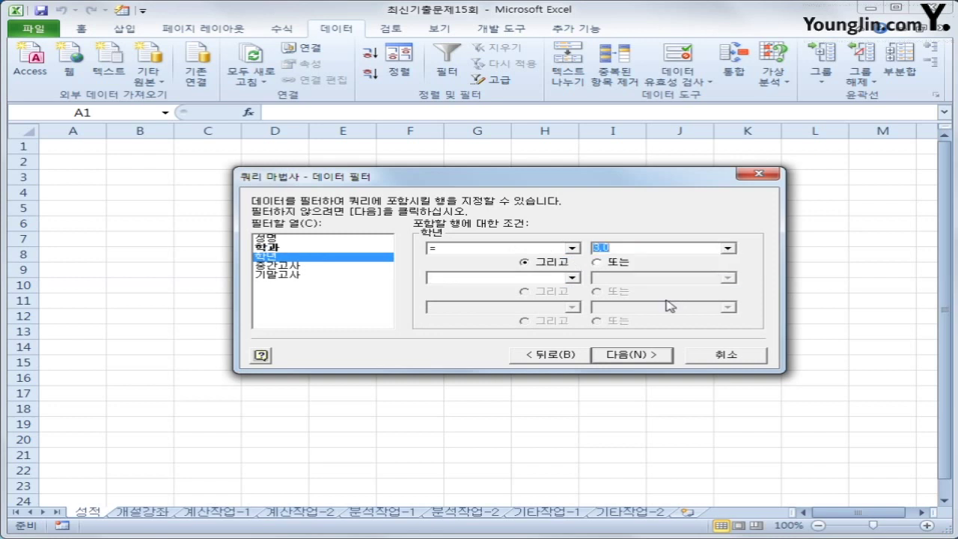
click(650, 356)
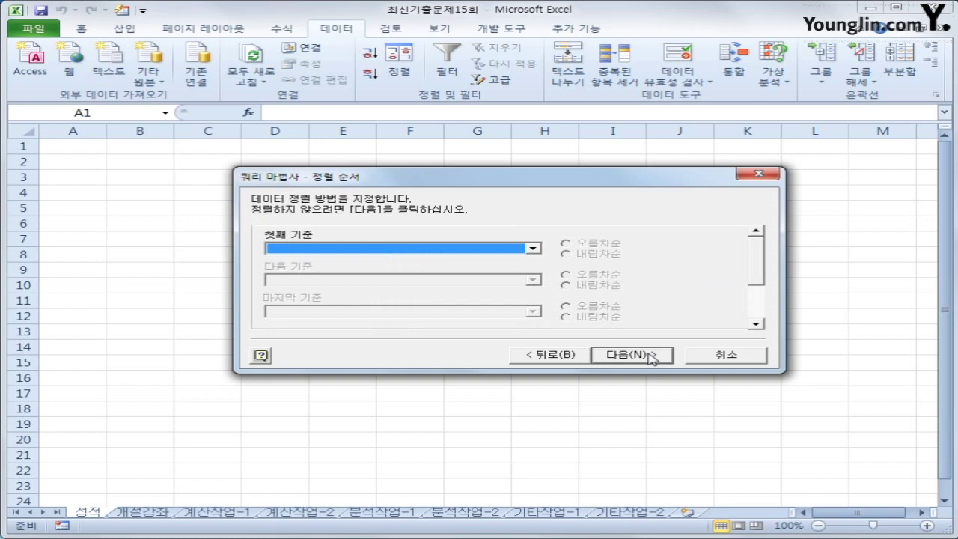
Step: Set the first sort key to 성명 in ascending order and check the columns offered for the second key
click(532, 248)
click(526, 272)
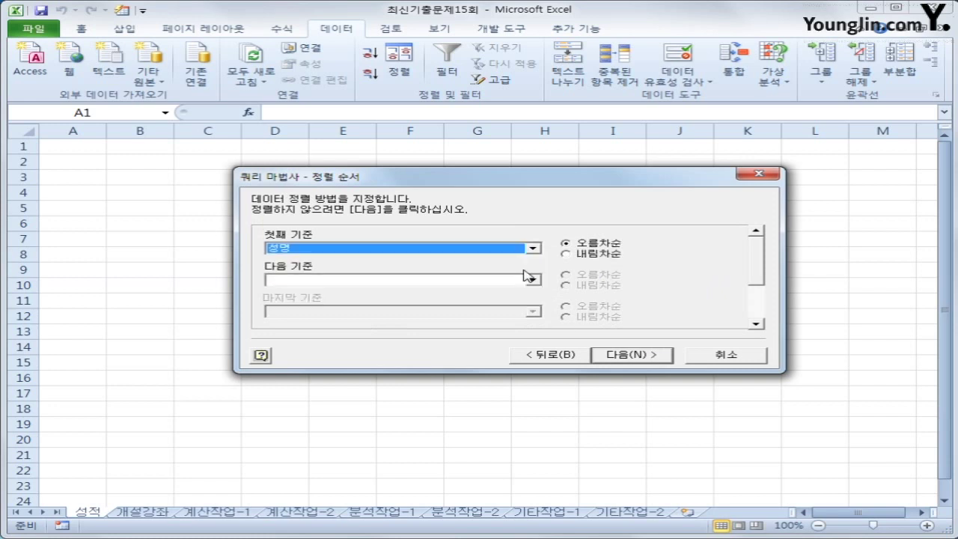
click(532, 279)
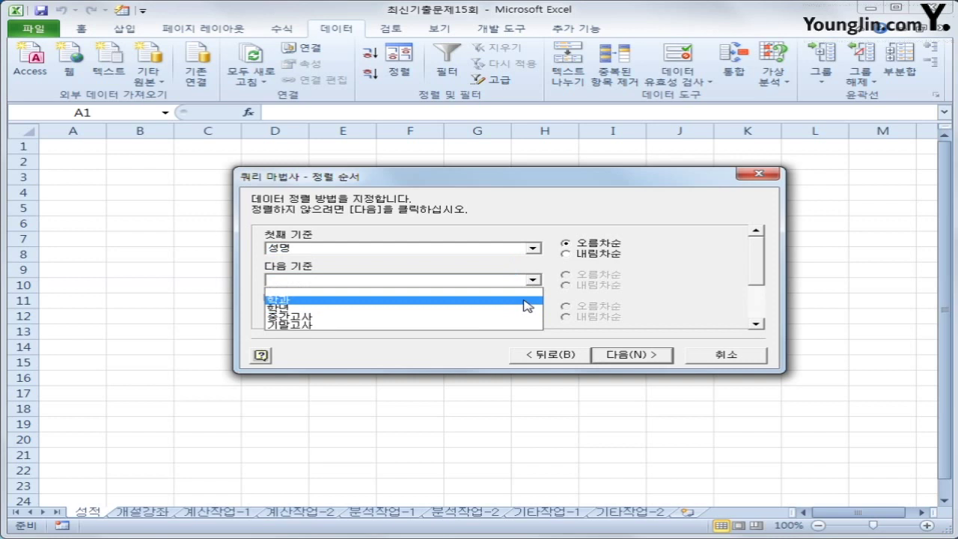
click(652, 306)
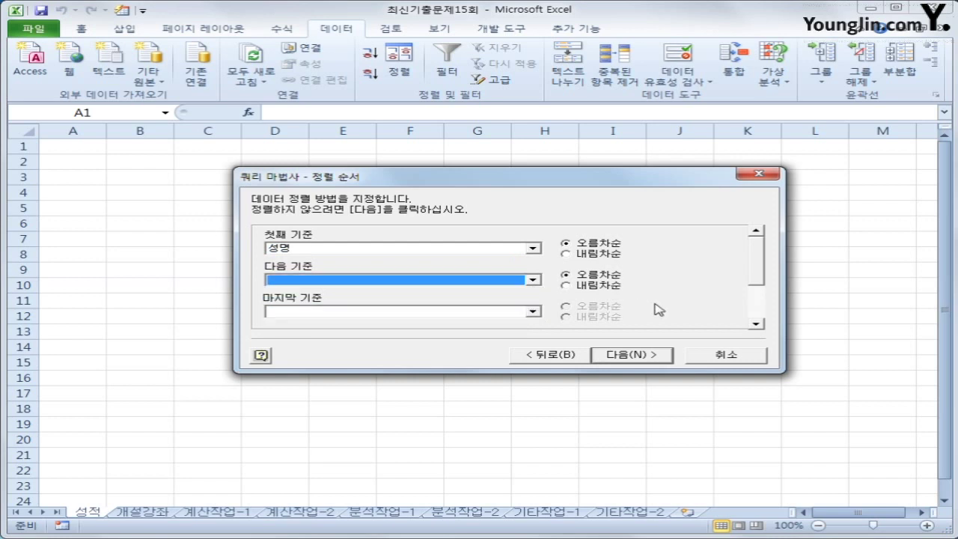
Step: Return to the column selection, add 학번 to the query and move it up between 학과 and 학년
click(567, 356)
click(566, 357)
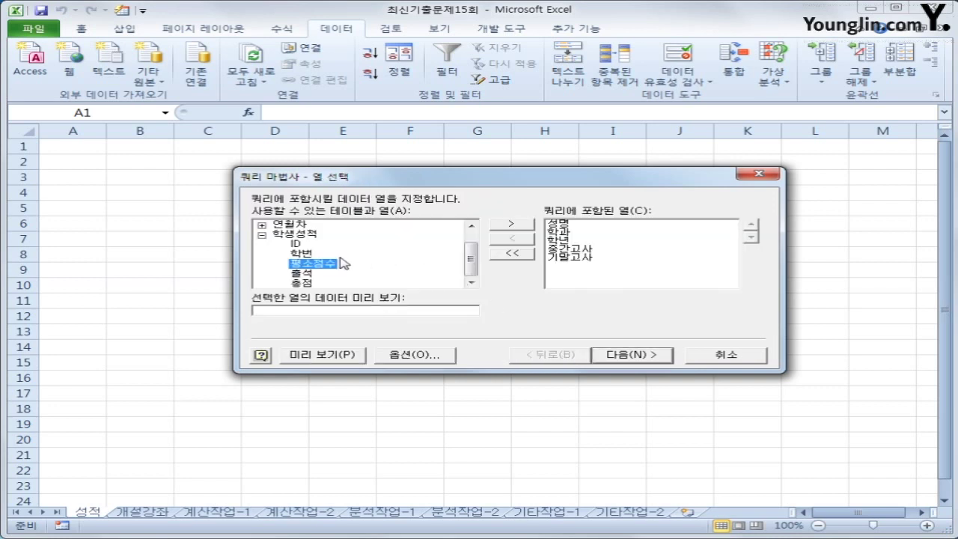
click(303, 253)
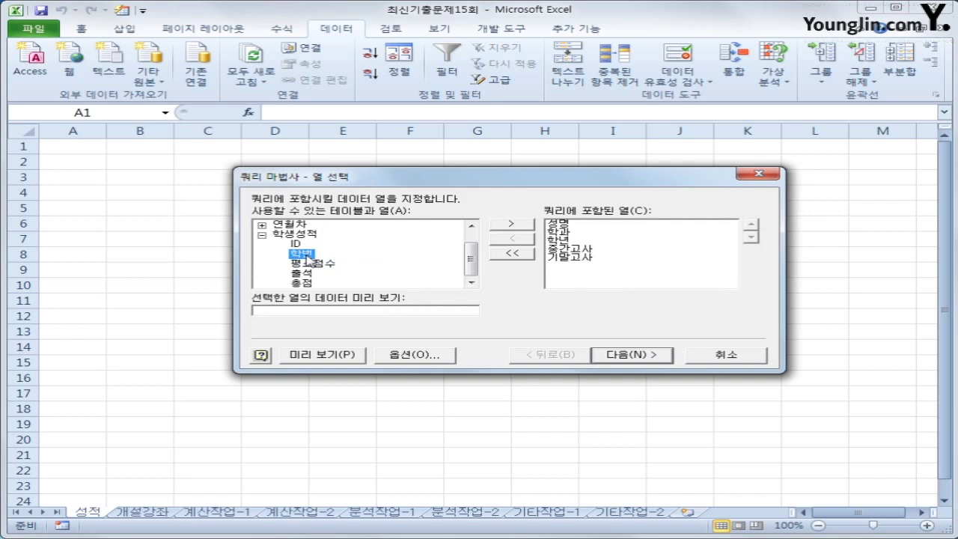
click(512, 223)
click(573, 264)
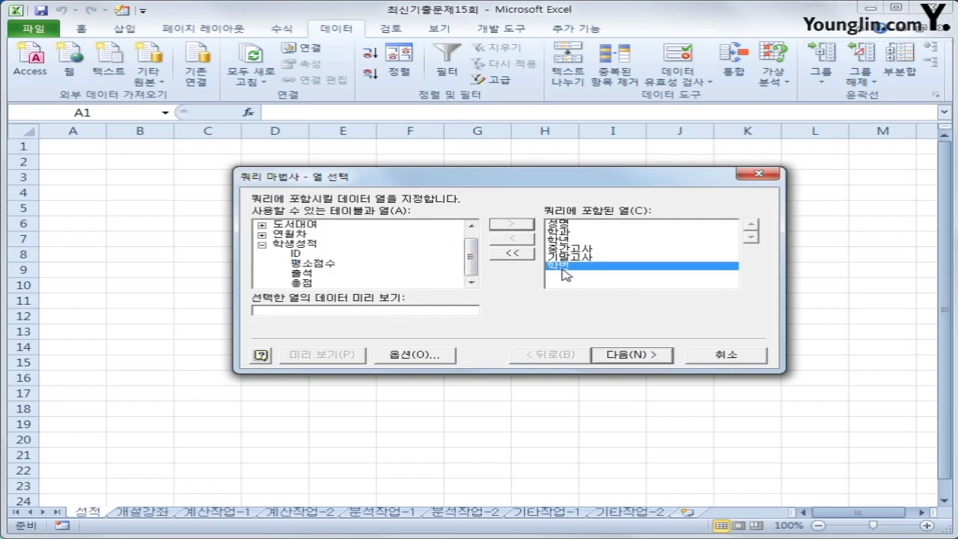
click(750, 226)
click(751, 227)
click(751, 227)
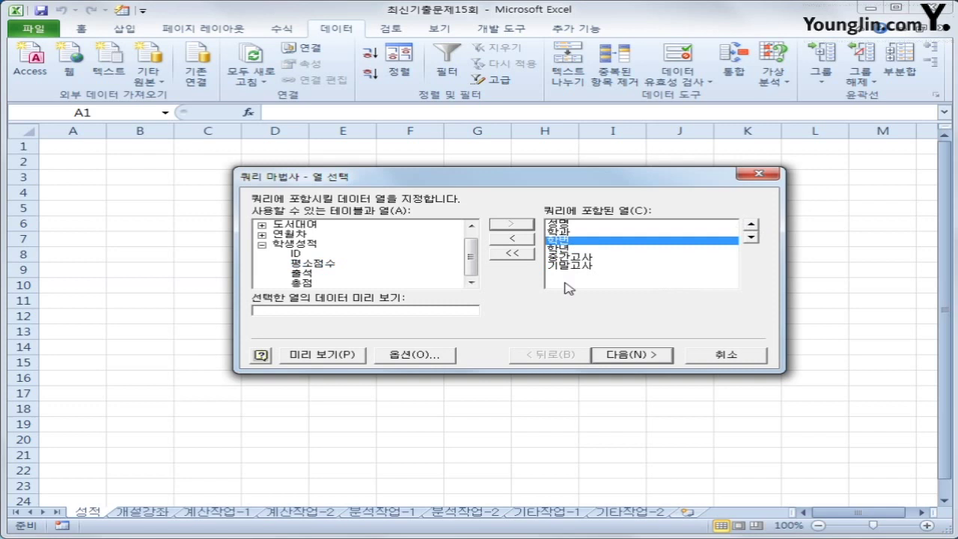
click(638, 358)
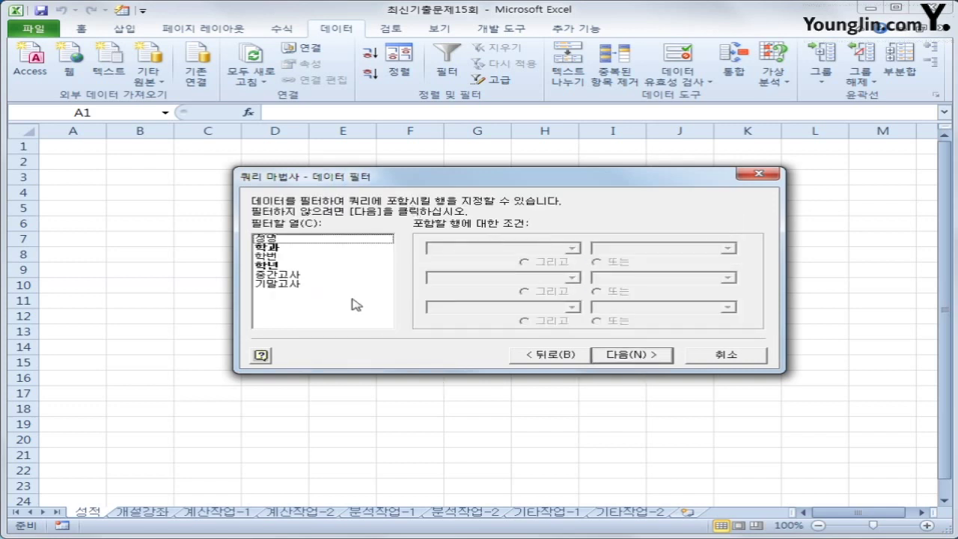
Step: Change the second sort key to 학번 in ascending order
click(608, 356)
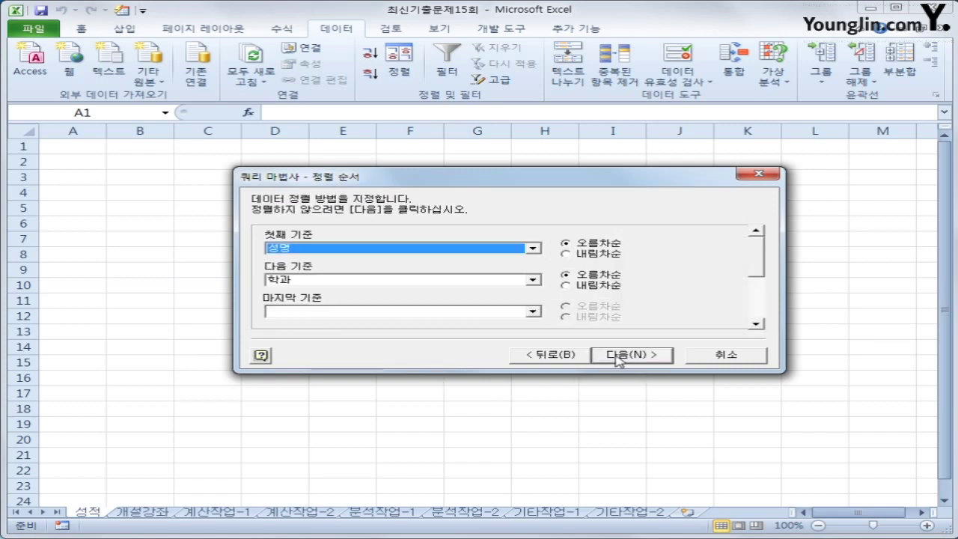
click(442, 281)
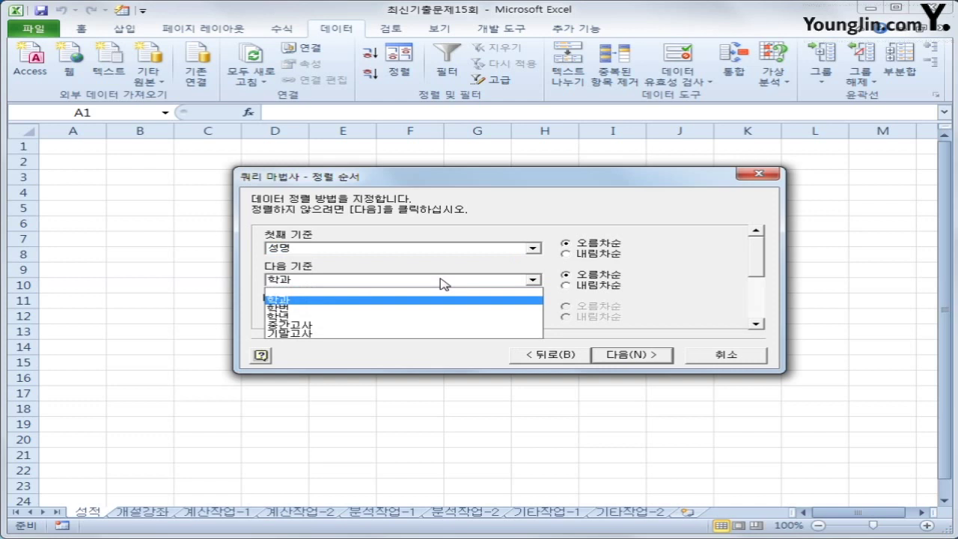
click(438, 308)
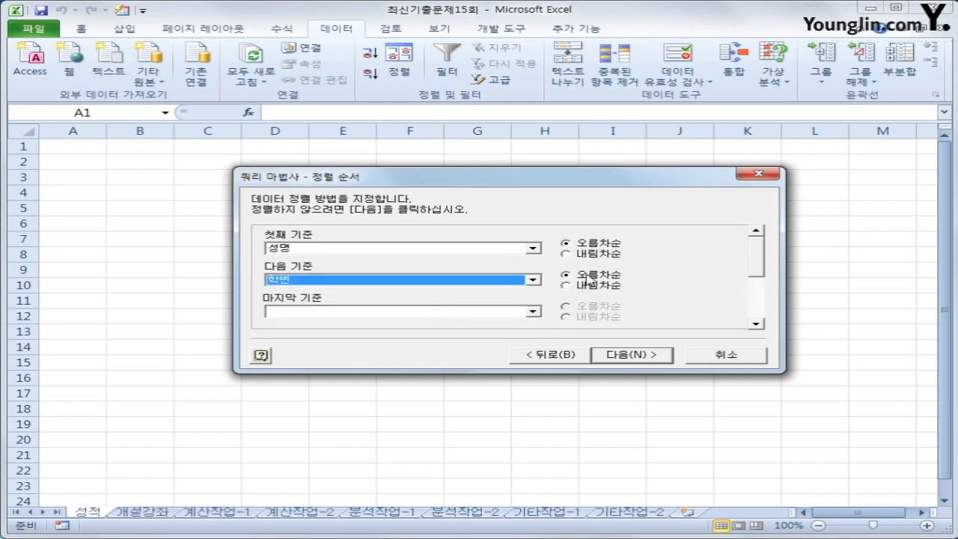
Step: Finish the query by returning the data to Excel as a table starting at cell A1 of the existing worksheet
click(647, 358)
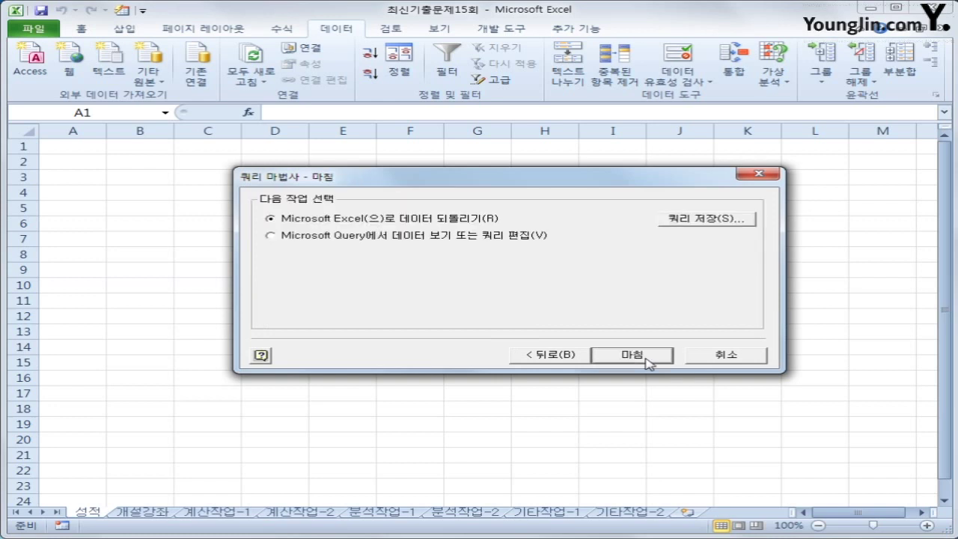
click(647, 358)
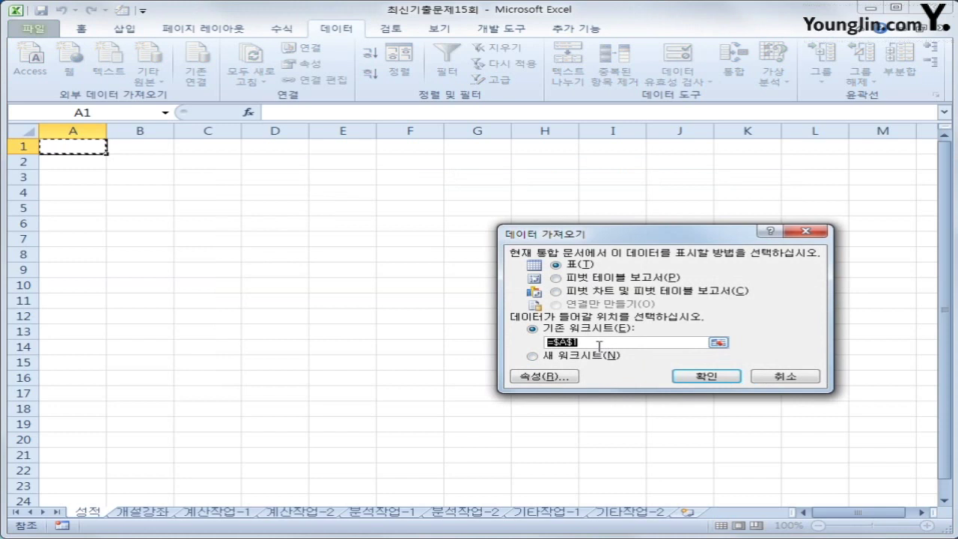
click(730, 378)
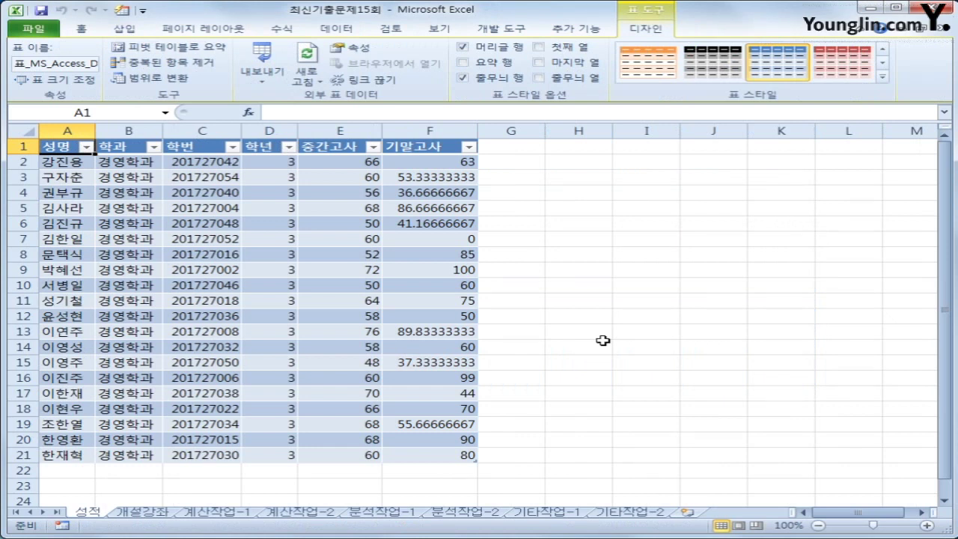
click(203, 147)
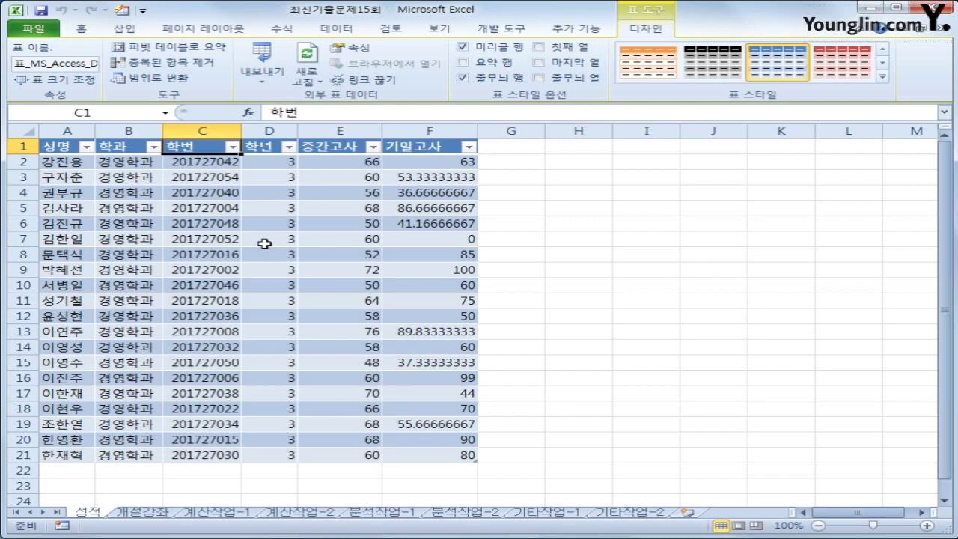
Step: On the 개설강좌 sheet, enter the criteria heading 조건 in cell A33 below the table
click(139, 513)
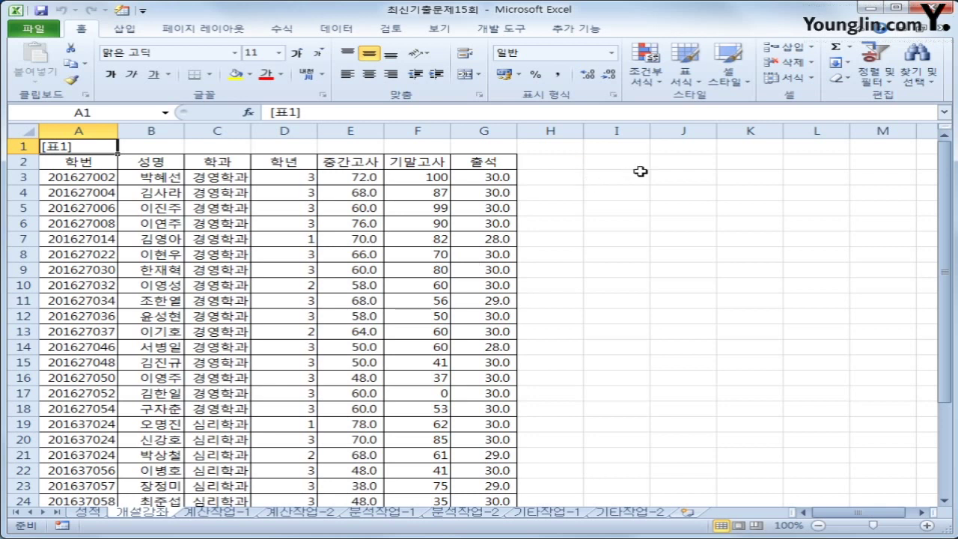
scroll(591, 241, down, 2)
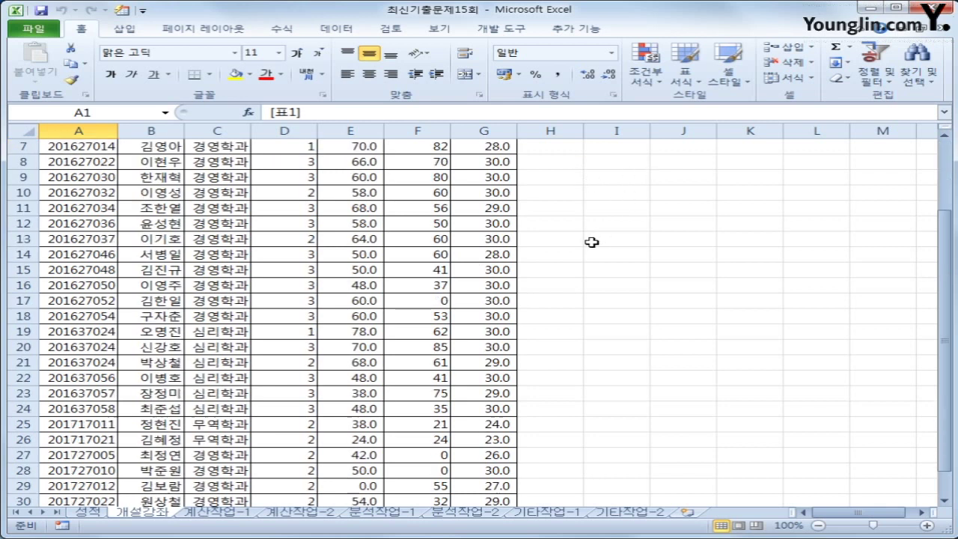
scroll(591, 242, down, 3)
click(97, 407)
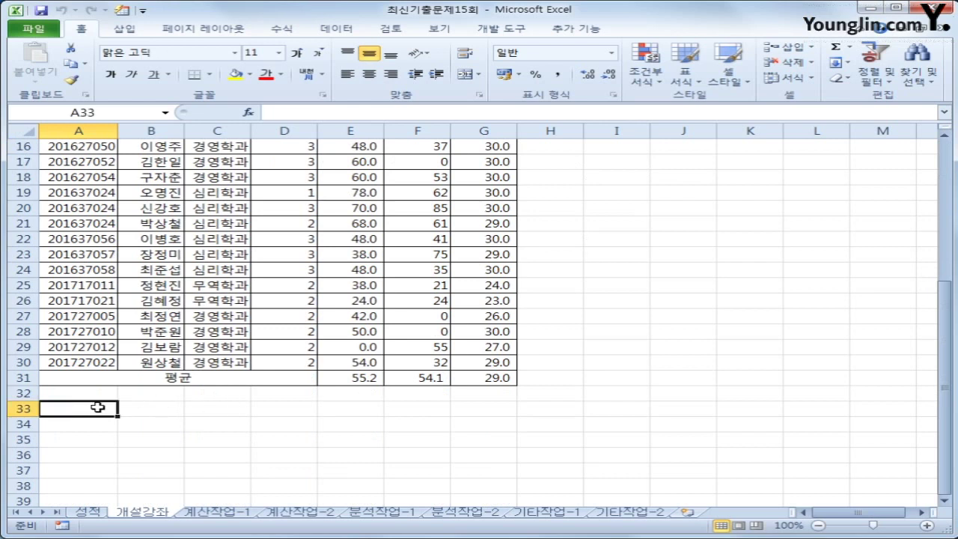
text(wh)
key(BackSpace)
key(BackSpace)
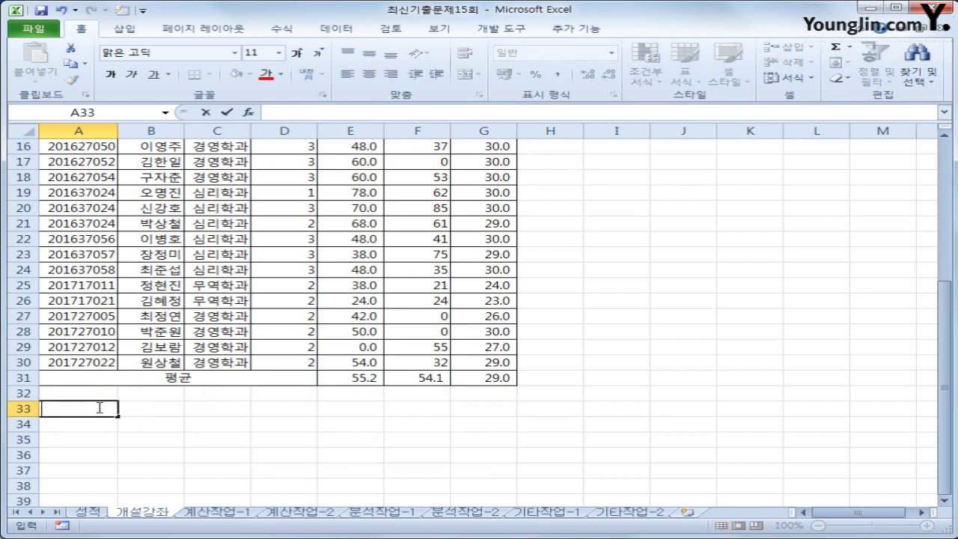
text(조건)
key(Return)
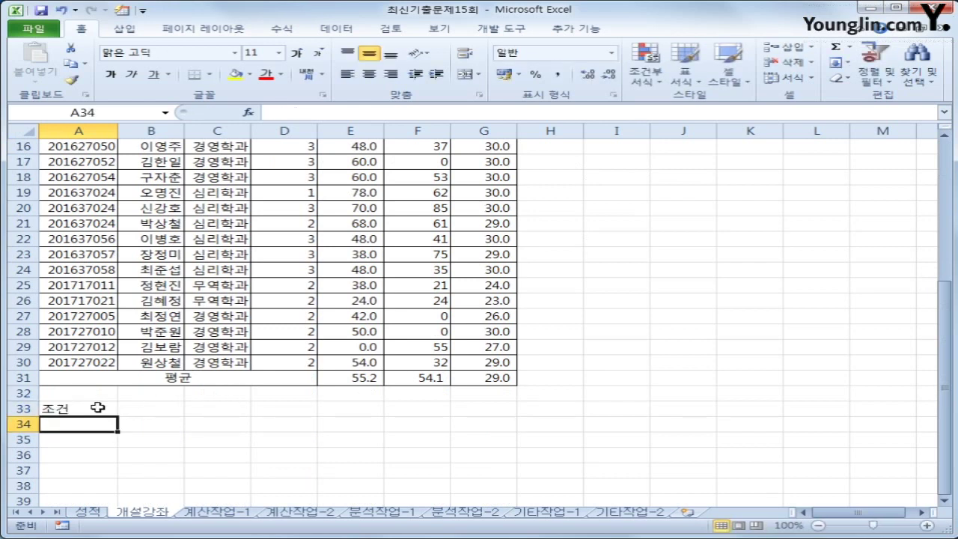
Step: Enter the criteria formula =LEFT(A3,4)="2016" in cell A34 to match student numbers beginning with 2016
text(=left()
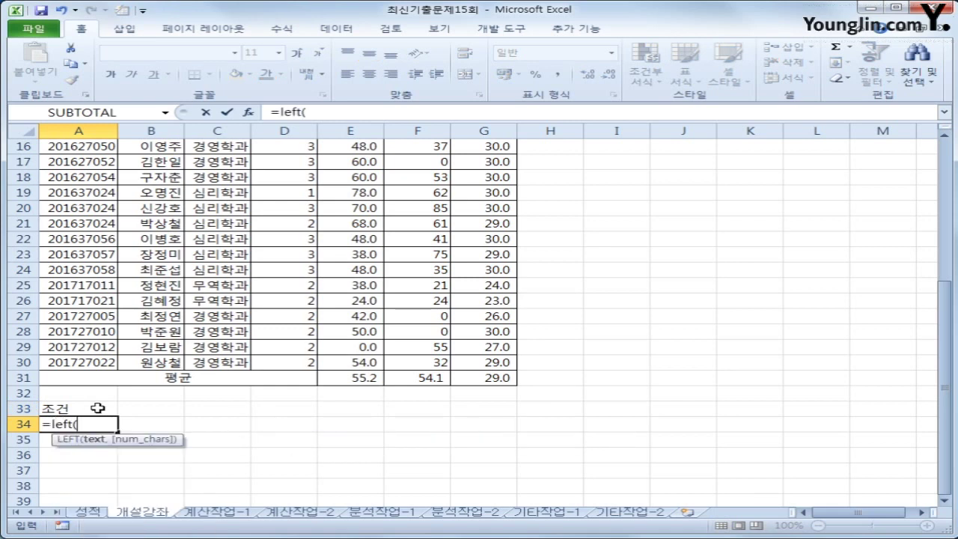
scroll(98, 407, up, 5)
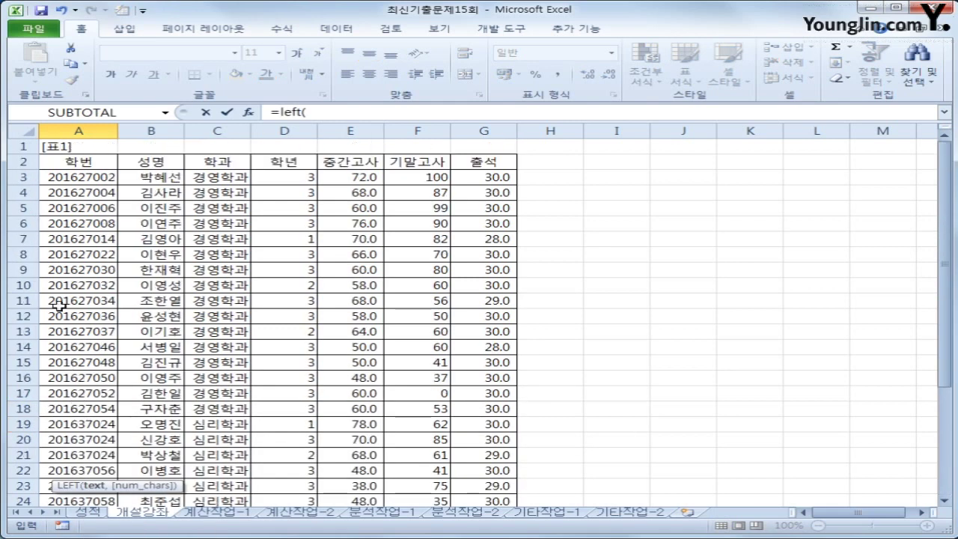
click(66, 178)
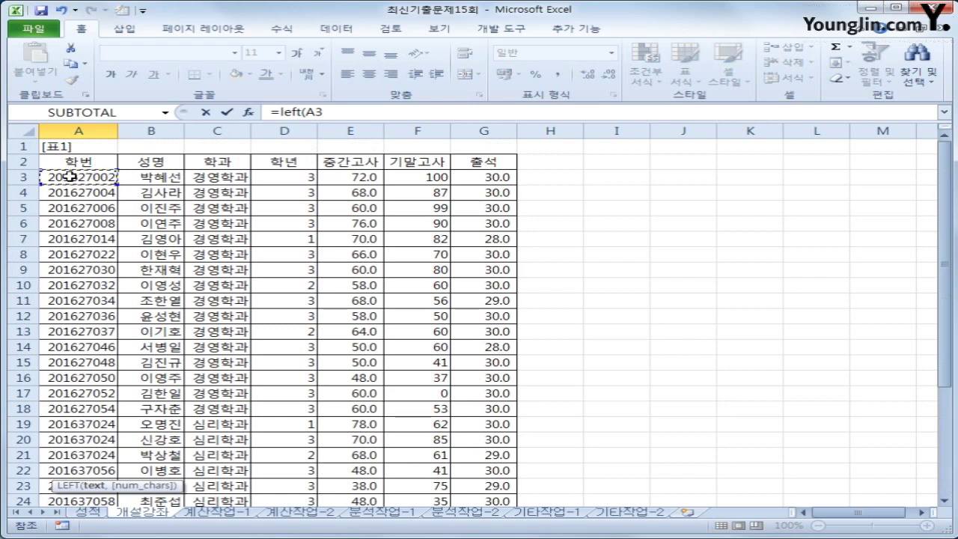
text(,)
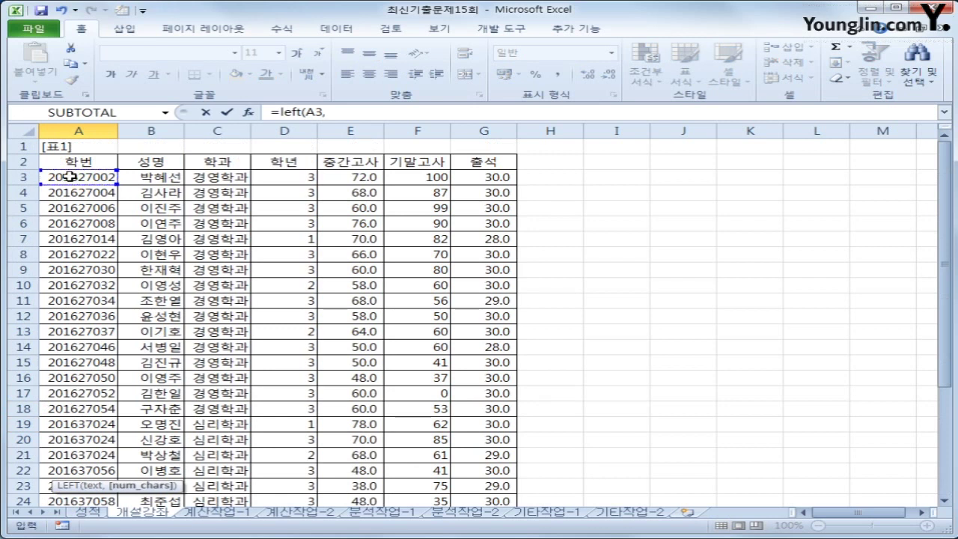
text(4)=)
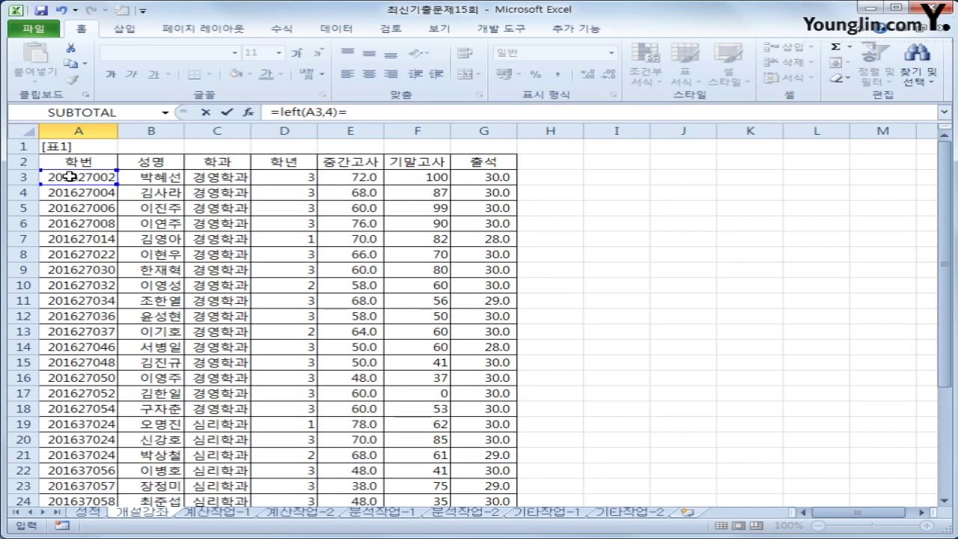
text("2016")
key(Return)
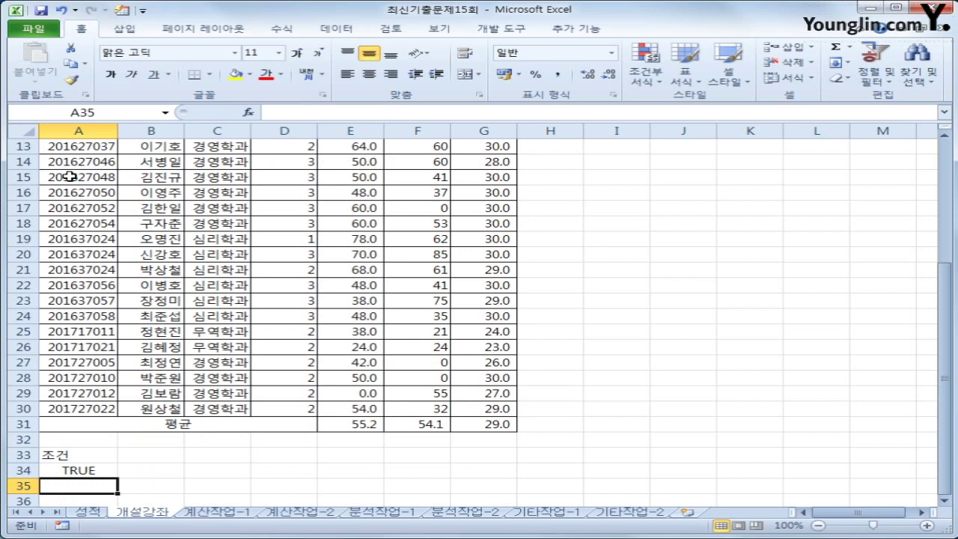
Step: Copy the 학년 heading and a grade value of 2 from the table to B33:B34 as the second criterion
scroll(69, 177, up, 4)
click(284, 159)
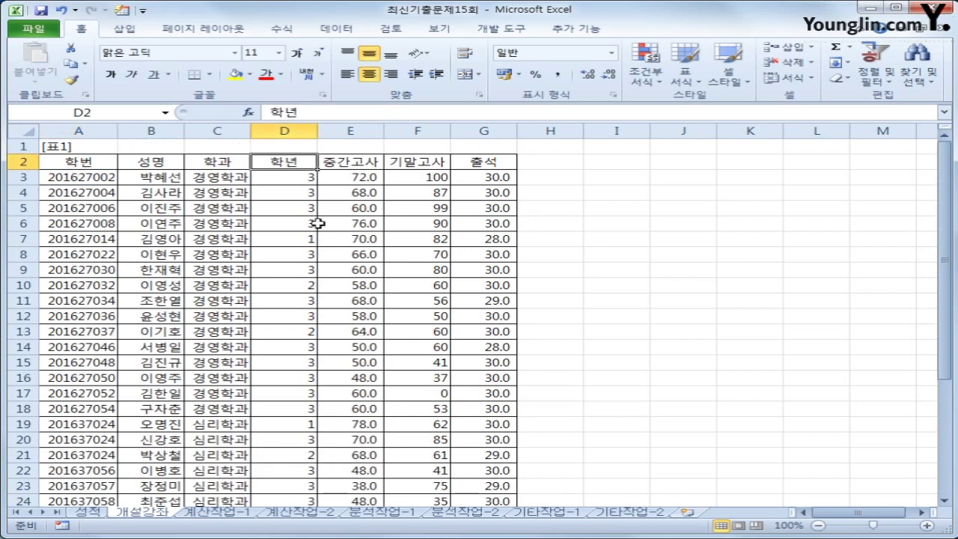
ctrl+click(303, 285)
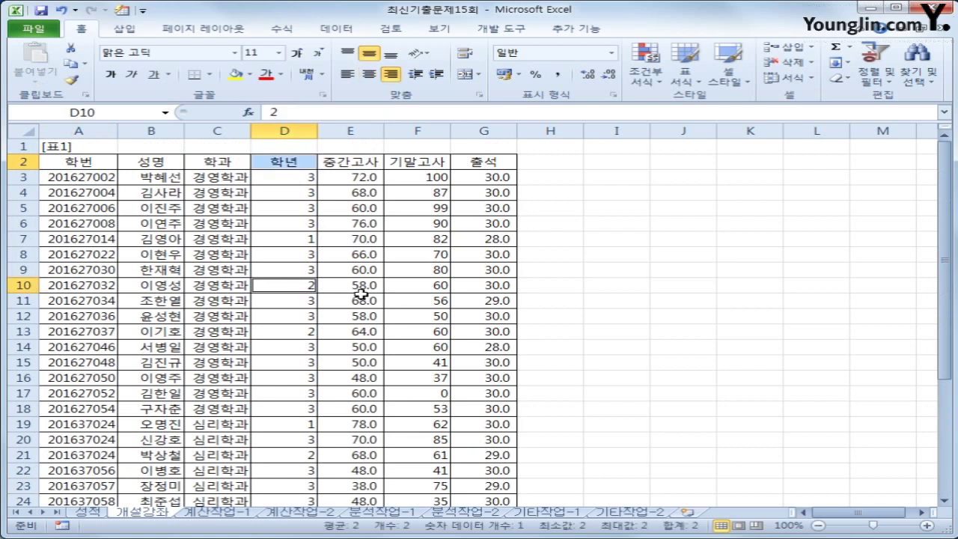
key(ctrl+c)
scroll(259, 395, down, 3)
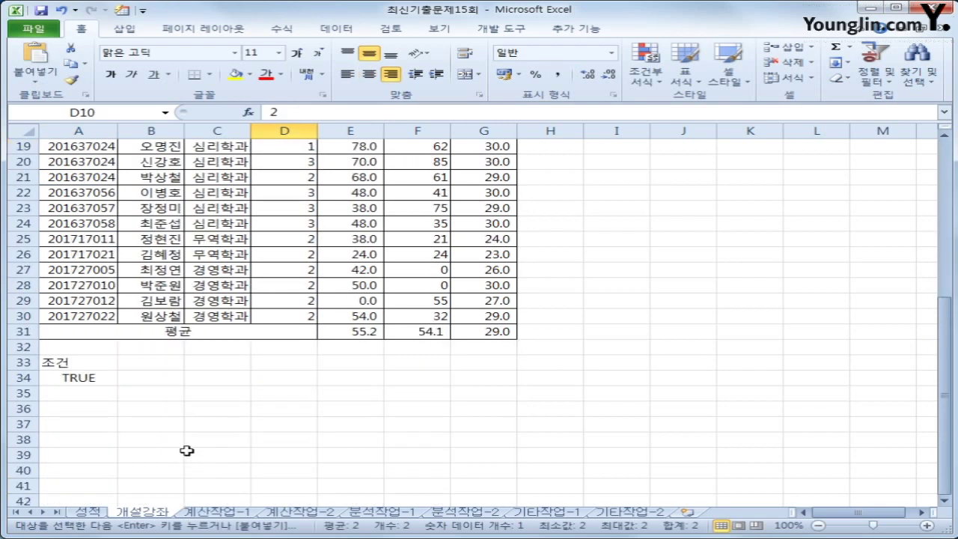
click(150, 362)
key(ctrl+v)
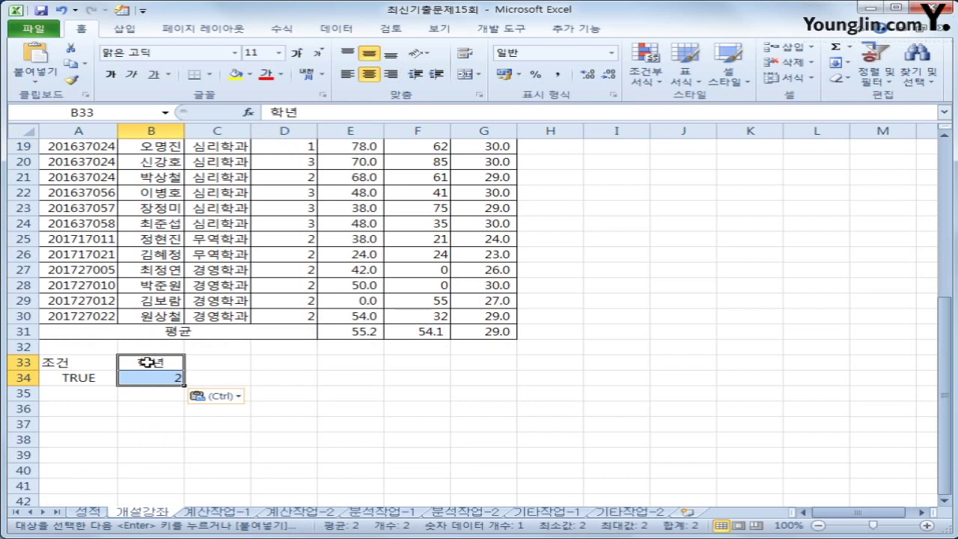
Step: Copy the 성명 and 학년 headings to row 39 starting at A39, and move 학년 to C39
scroll(149, 362, up, 6)
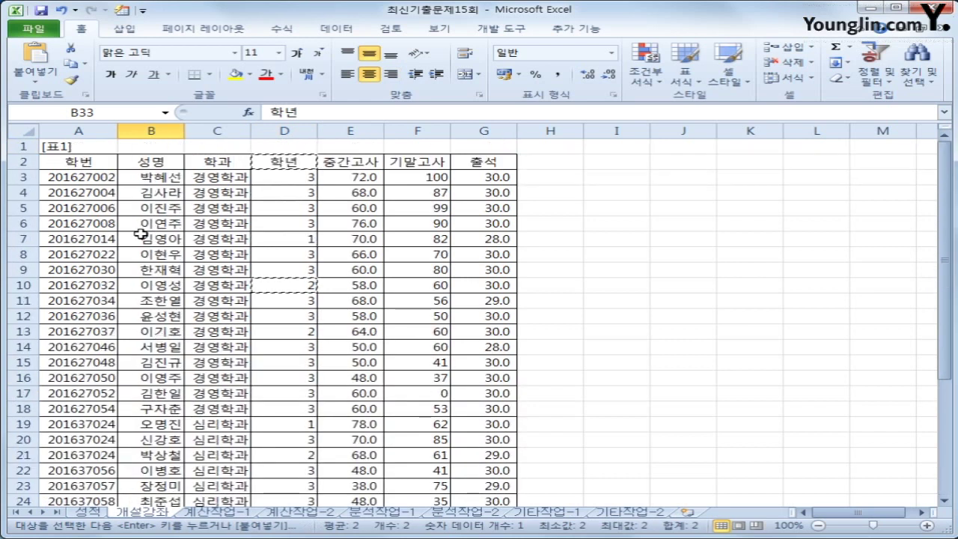
click(164, 162)
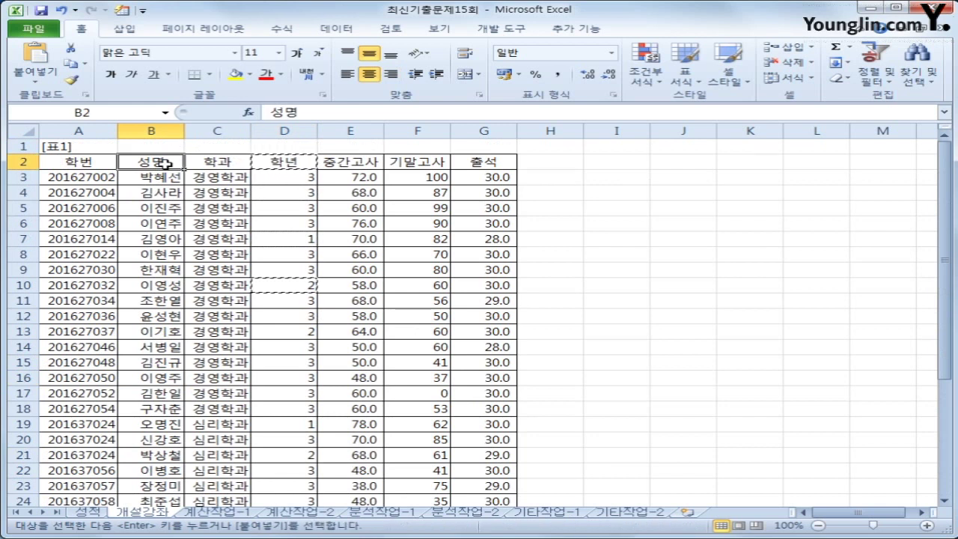
ctrl+click(278, 161)
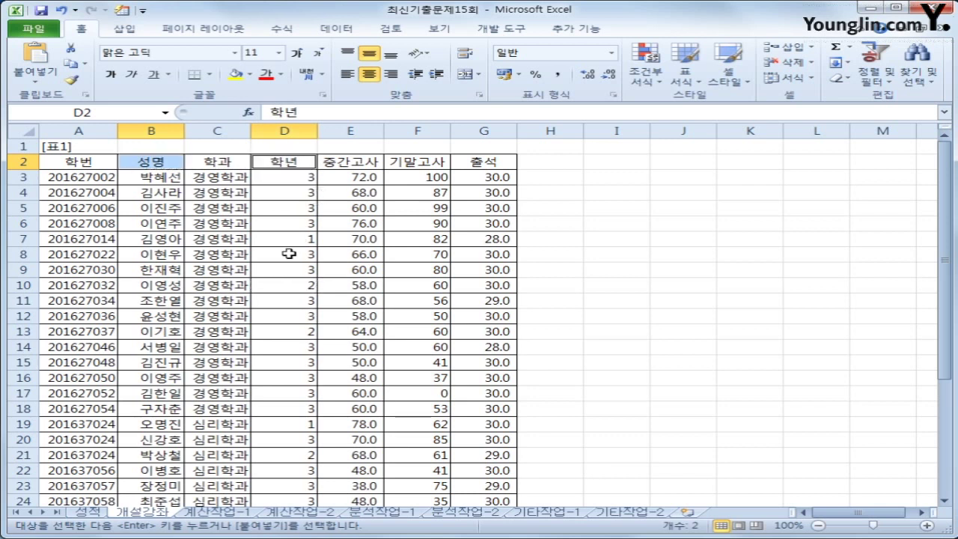
scroll(289, 250, down, 10)
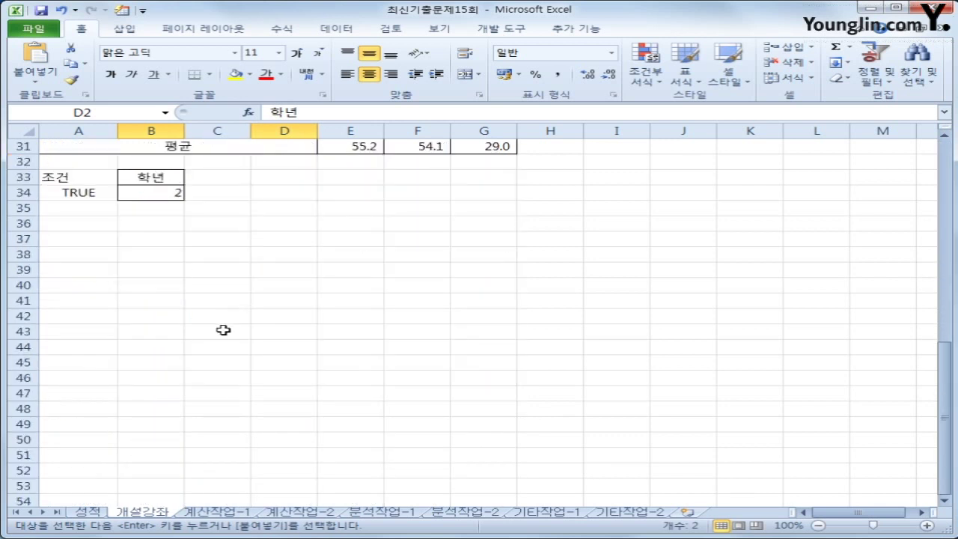
click(75, 268)
key(ctrl+v)
click(146, 275)
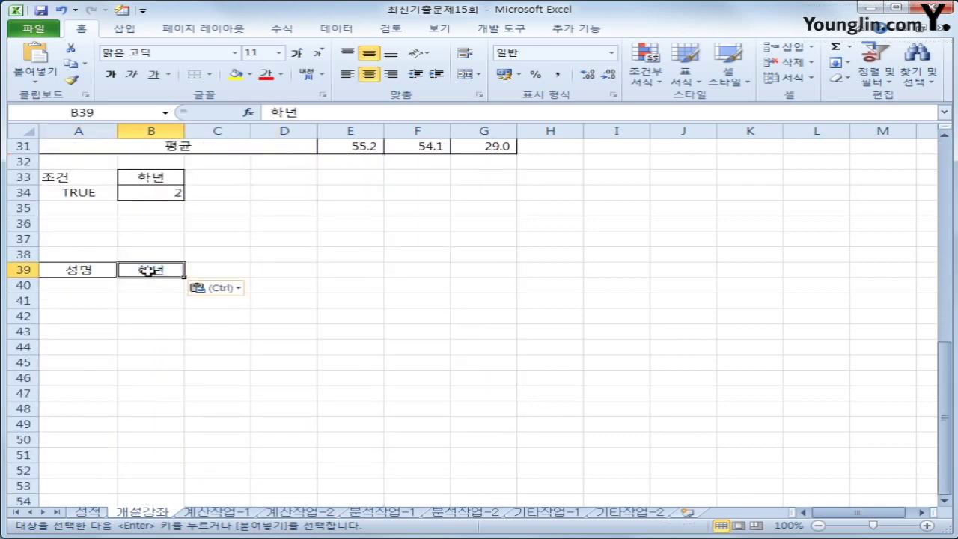
drag(154, 276, 195, 272)
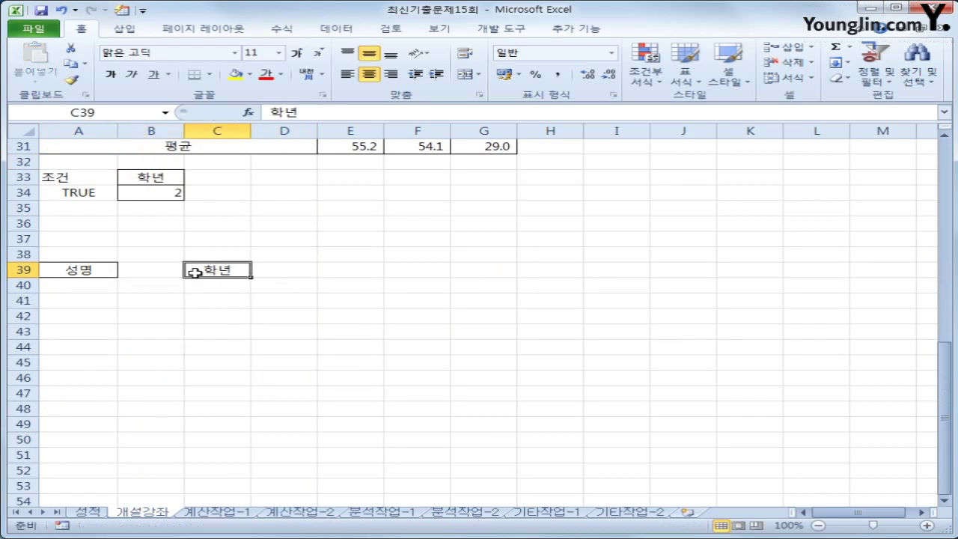
Step: Copy the 학번 heading from the table into B39, between 성명 and 학년
click(137, 275)
scroll(140, 280, up, 3)
scroll(140, 280, up, 7)
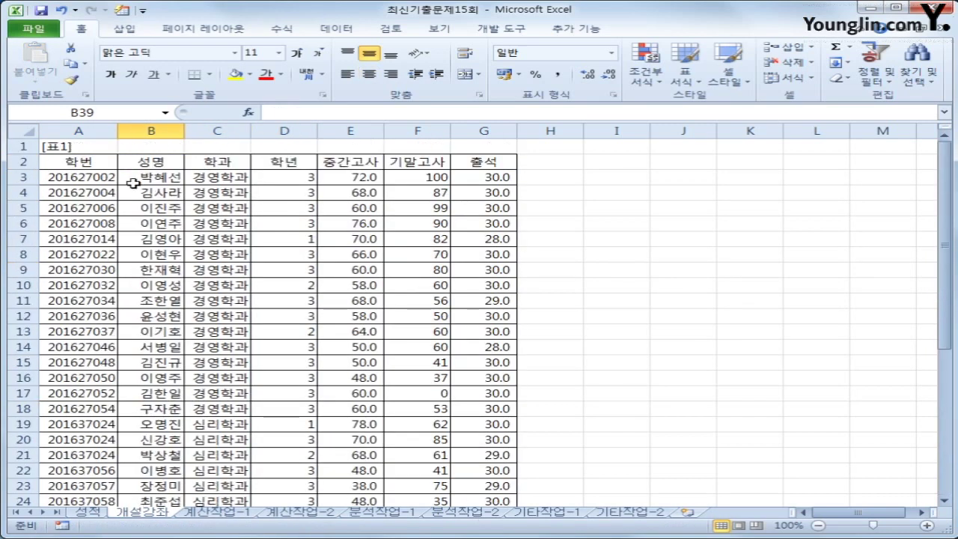
click(98, 162)
key(ctrl+c)
scroll(137, 356, down, 8)
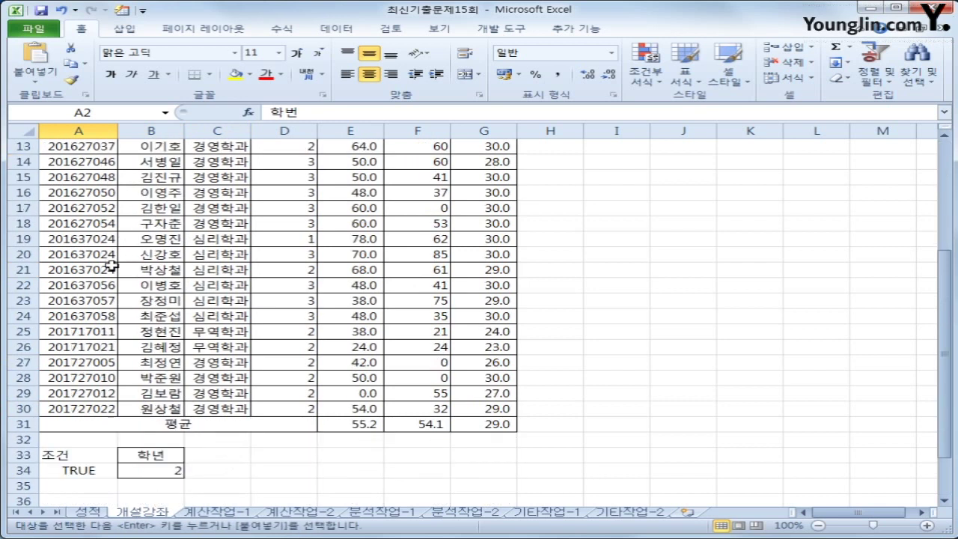
click(137, 359)
key(ctrl+v)
click(94, 364)
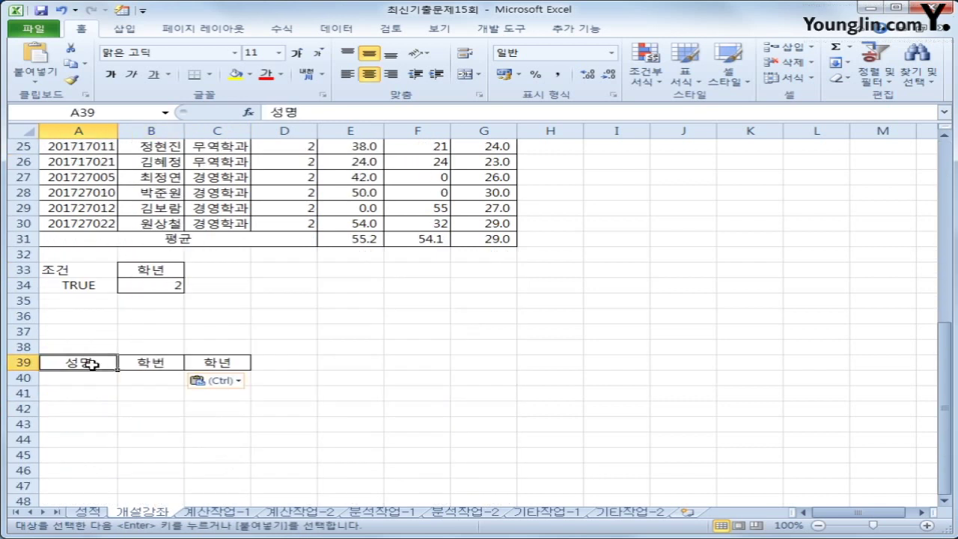
click(145, 364)
click(233, 366)
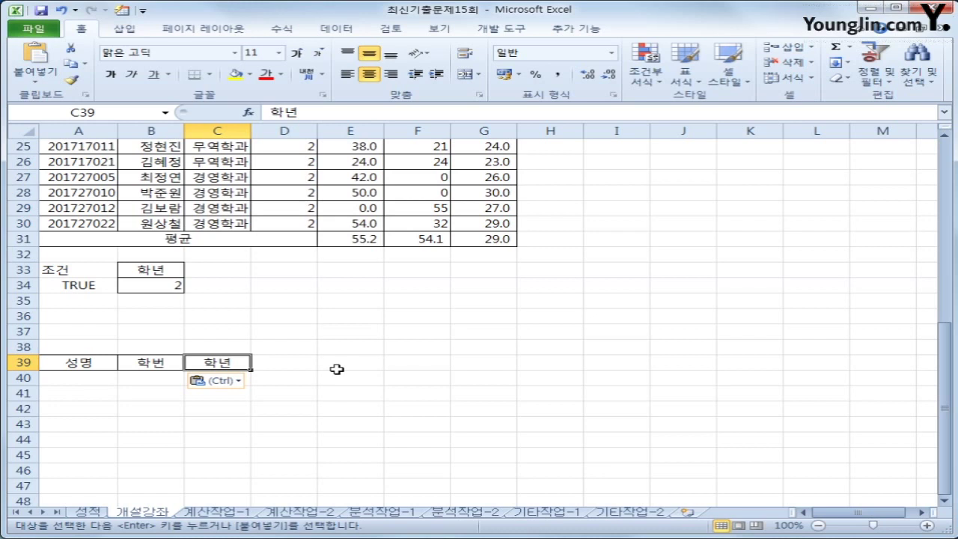
Step: Start an advanced filter on the 개설강좌 table and set its list range to A2:G30, leaving out the 평균 row
scroll(336, 369, up, 7)
click(219, 223)
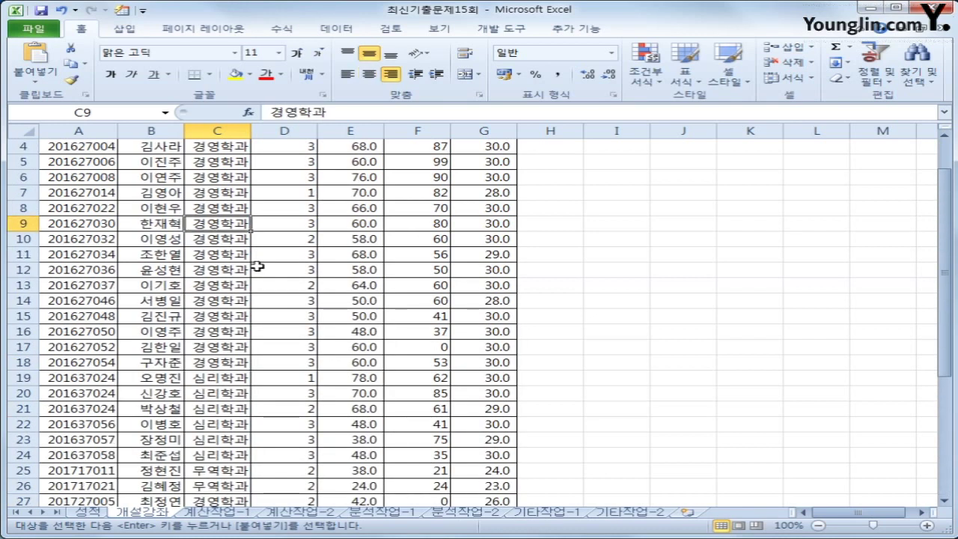
scroll(258, 267, up, 1)
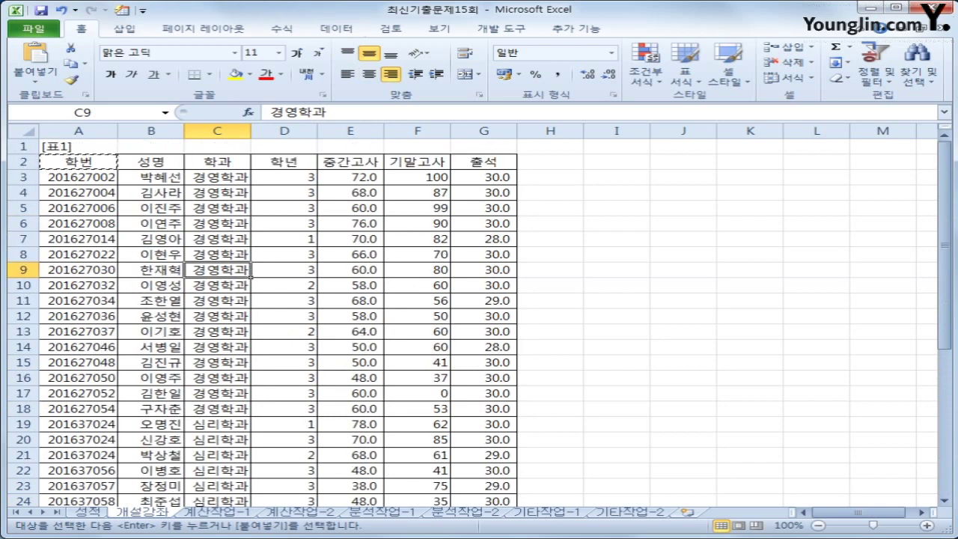
click(356, 27)
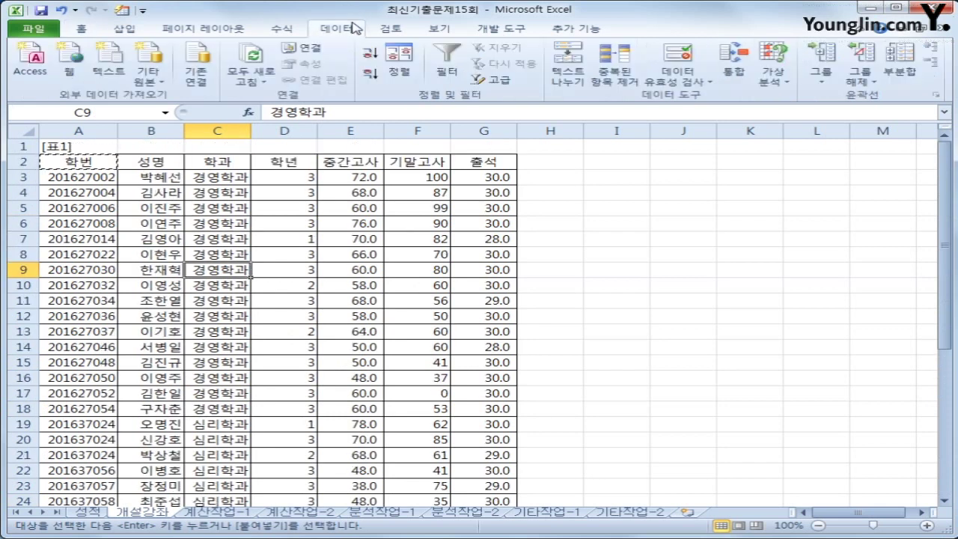
click(492, 80)
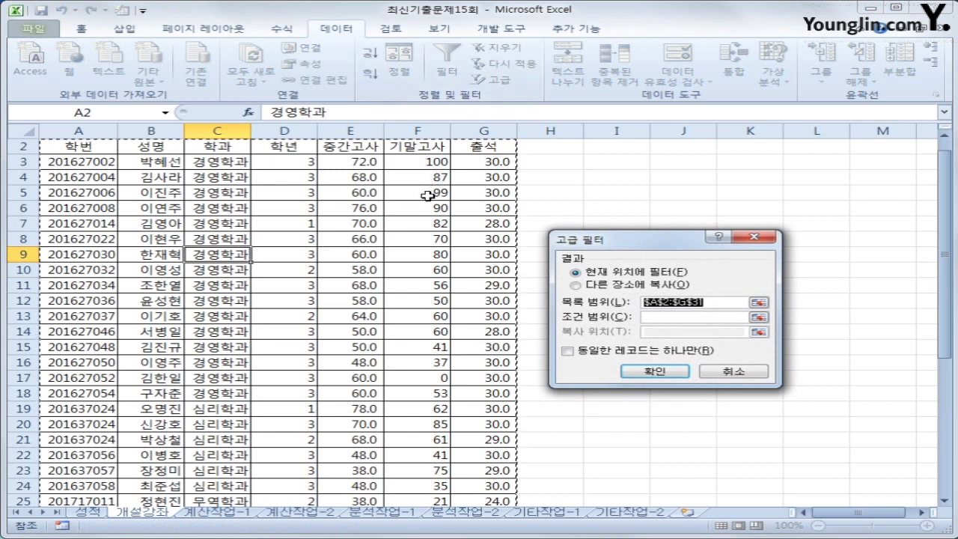
scroll(427, 192, down, 3)
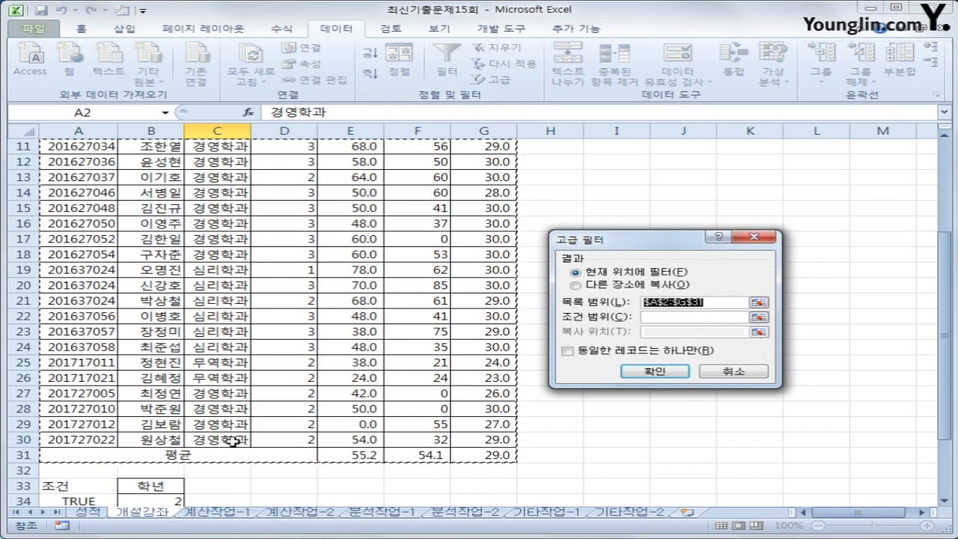
scroll(259, 443, up, 4)
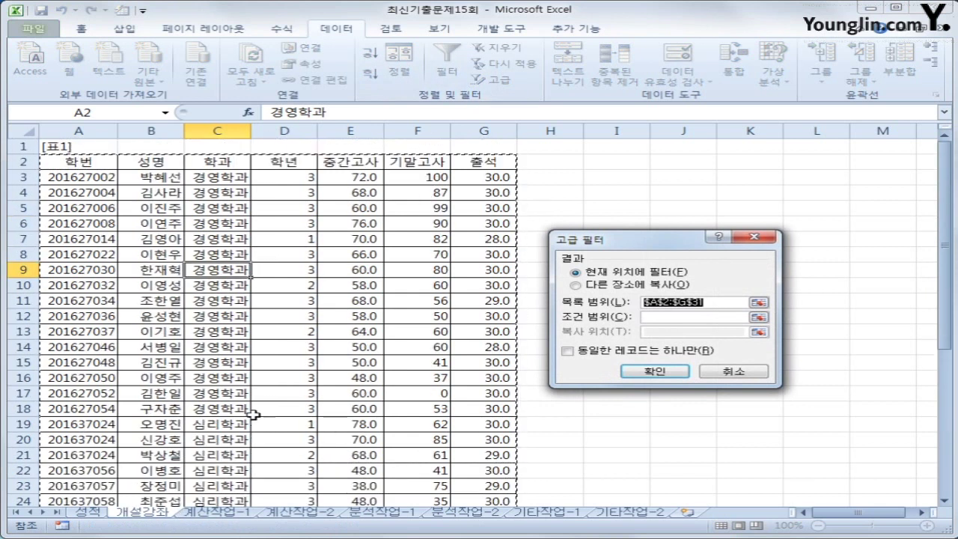
click(100, 163)
drag(100, 163, 467, 456)
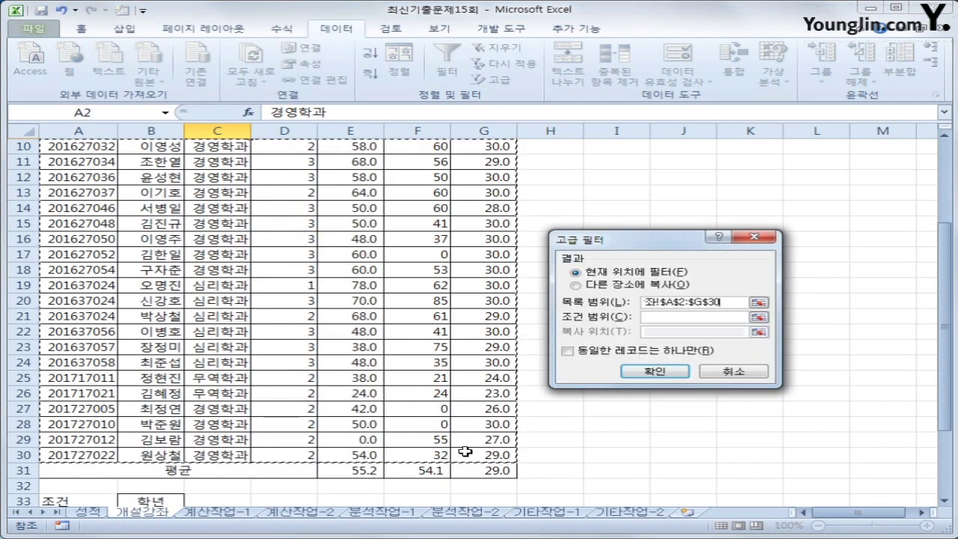
Step: Set the advanced filter's criteria range to A33:B34
click(658, 316)
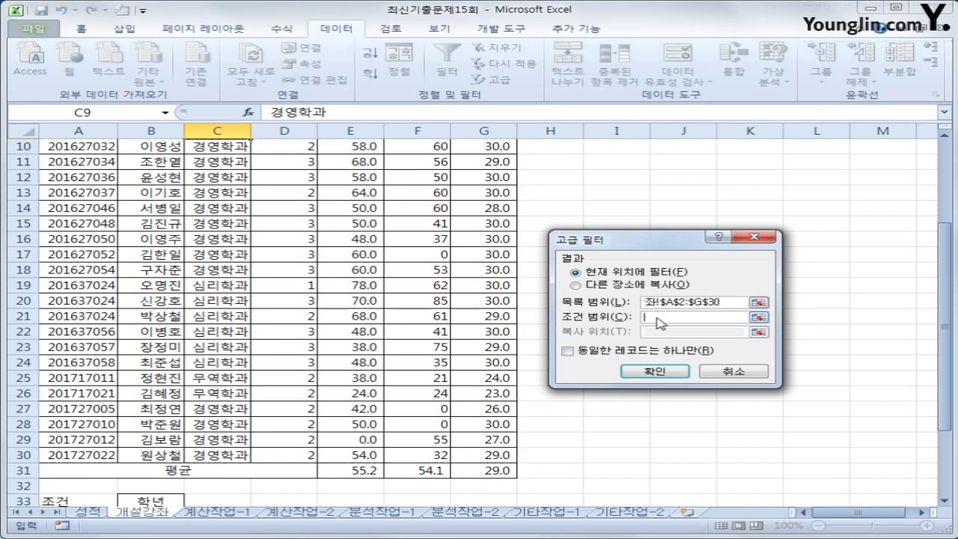
scroll(542, 422, down, 3)
drag(74, 365, 126, 375)
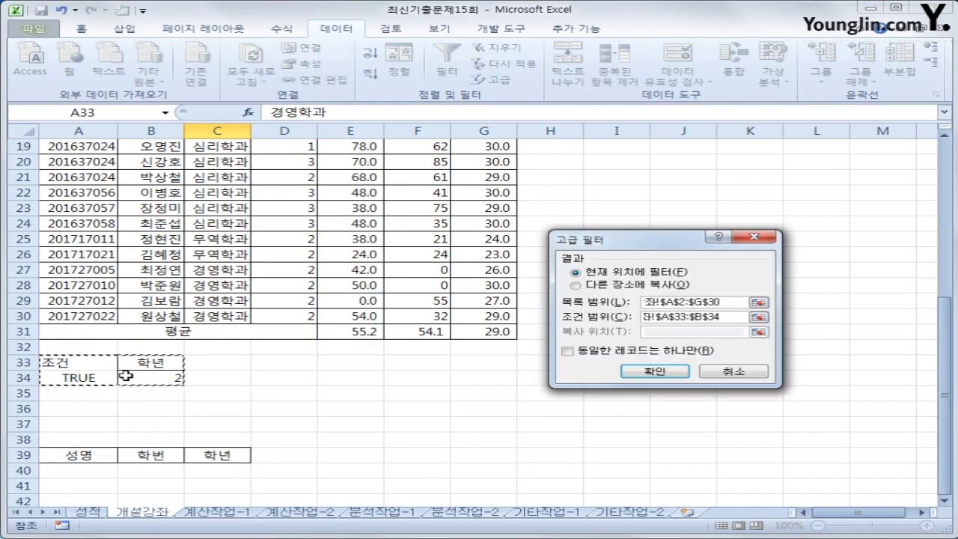
Step: Choose copying the results to another location, set the copy range to A39:C39, and run the advanced filter
click(591, 287)
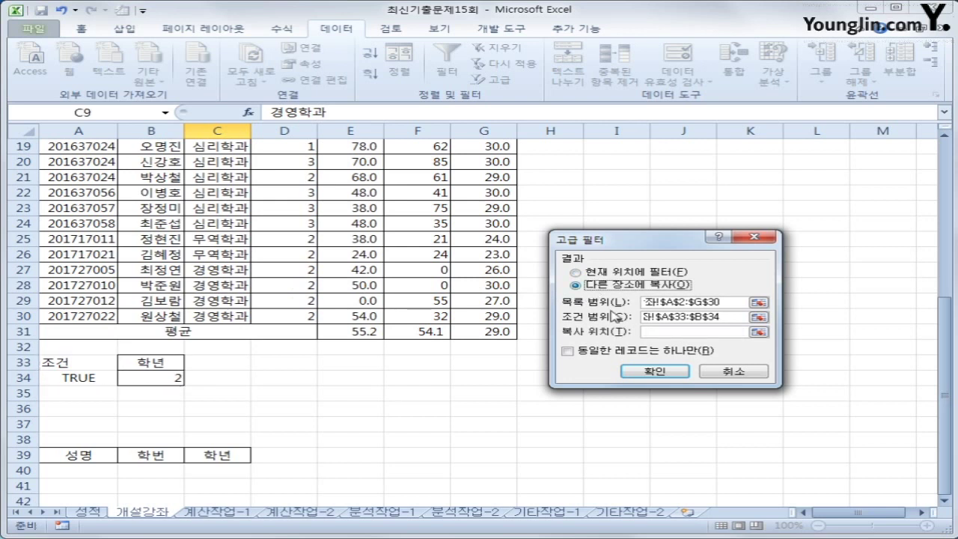
click(672, 332)
click(72, 457)
drag(73, 458, 210, 455)
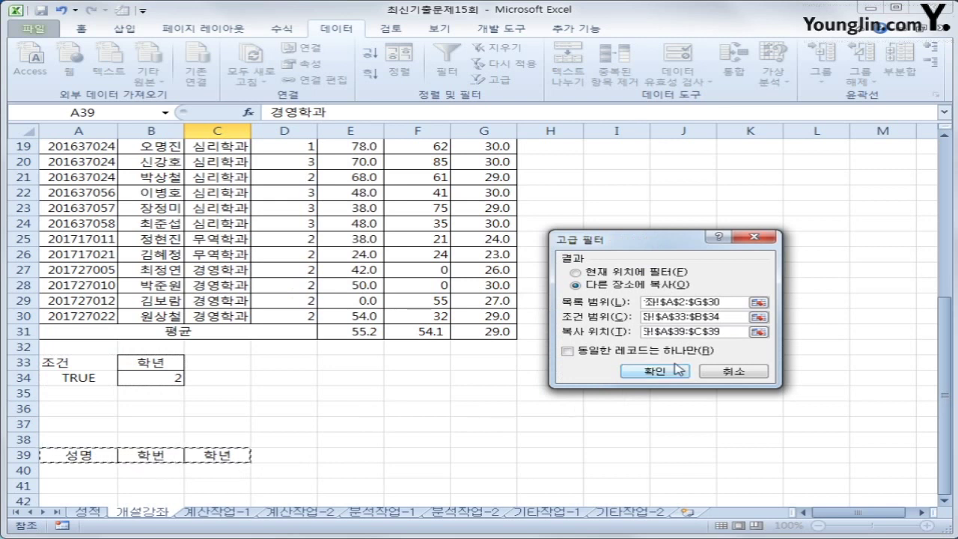
click(656, 371)
scroll(658, 373, down, 4)
scroll(659, 373, down, 3)
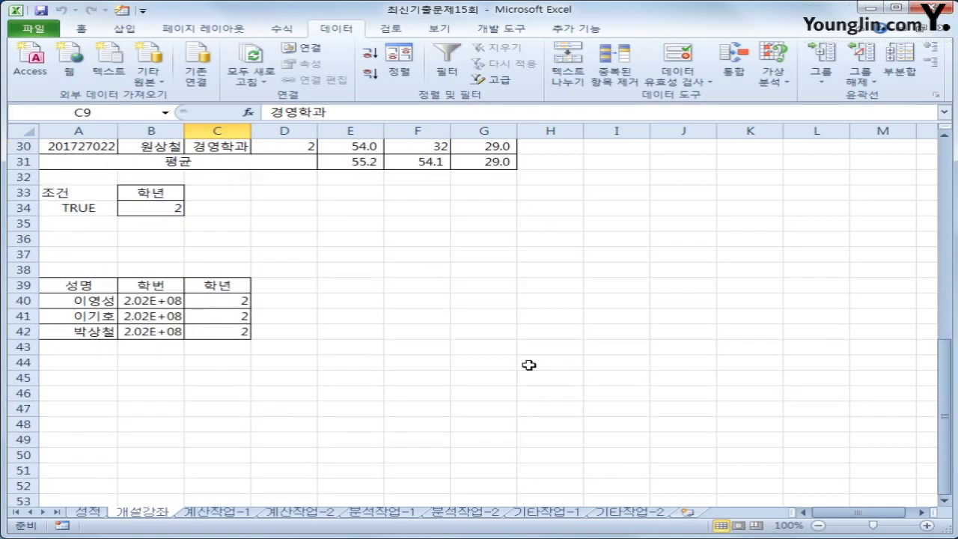
Step: Widen column B so the extracted 학번 values in B40:B42 display in full
drag(165, 300, 165, 329)
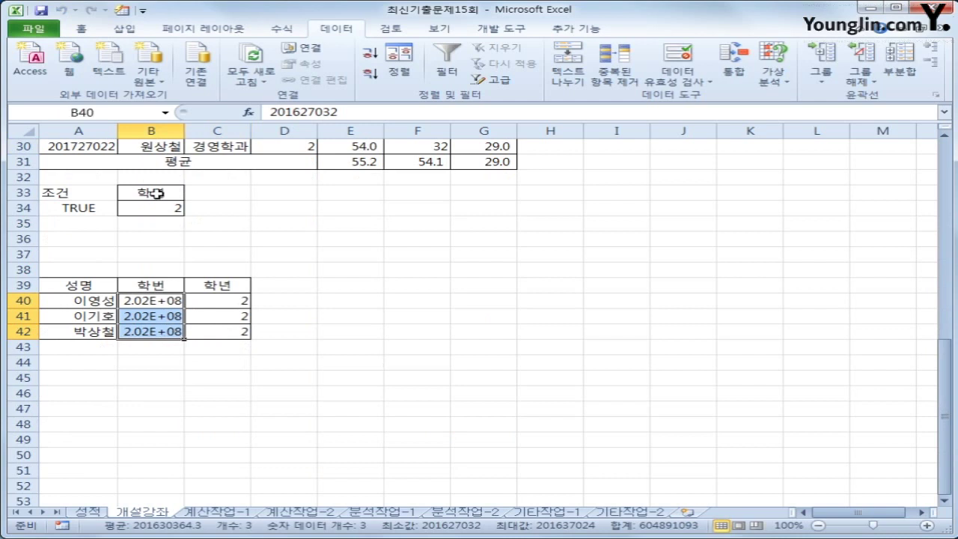
drag(184, 133, 205, 132)
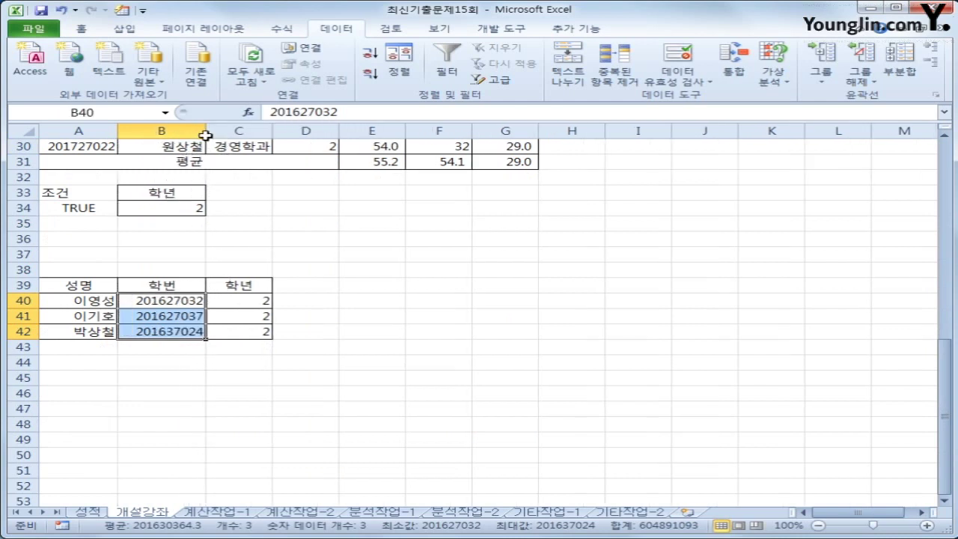
click(188, 285)
drag(183, 300, 174, 330)
Step: Select A3:G30 and start a new conditional formatting rule that uses a formula to determine which cells to format
scroll(174, 331, up, 10)
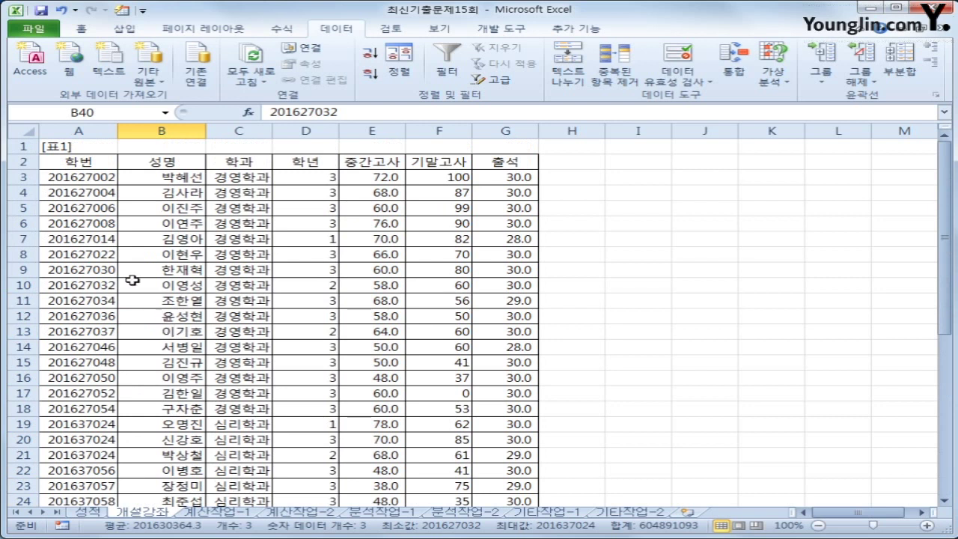
click(73, 179)
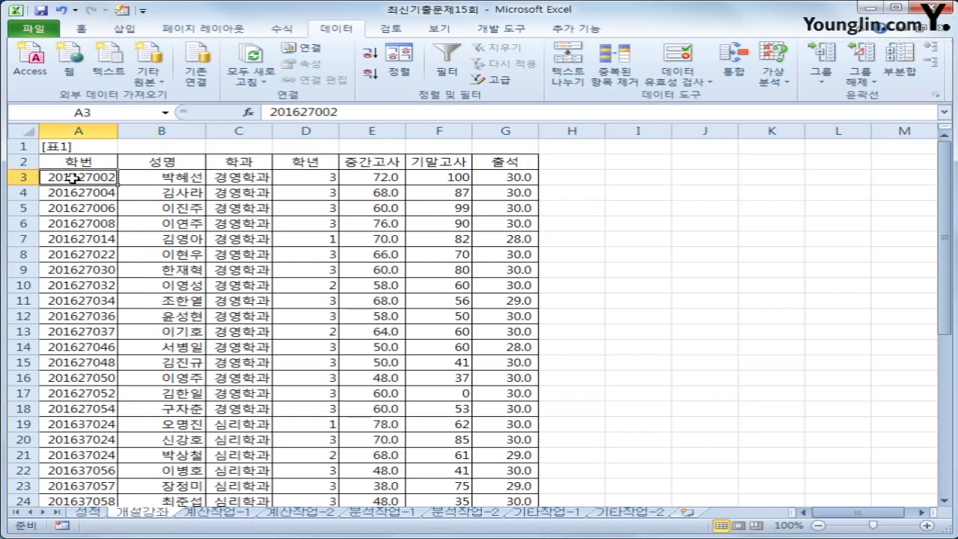
drag(73, 178, 509, 454)
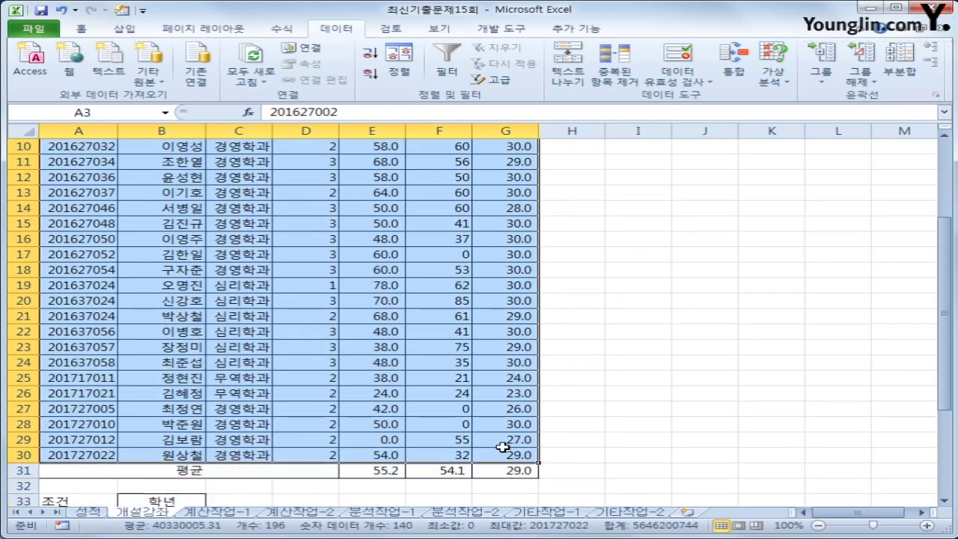
scroll(501, 447, up, 3)
click(82, 30)
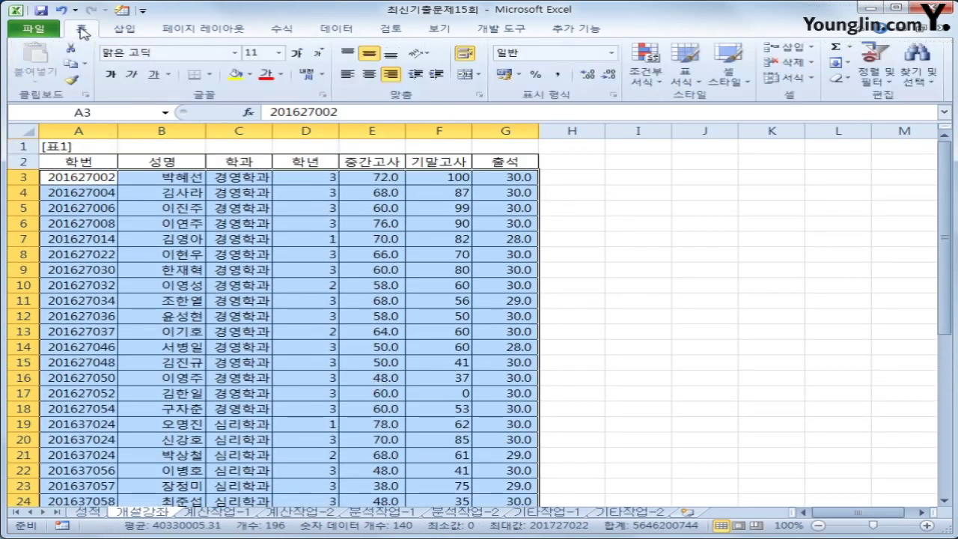
click(653, 85)
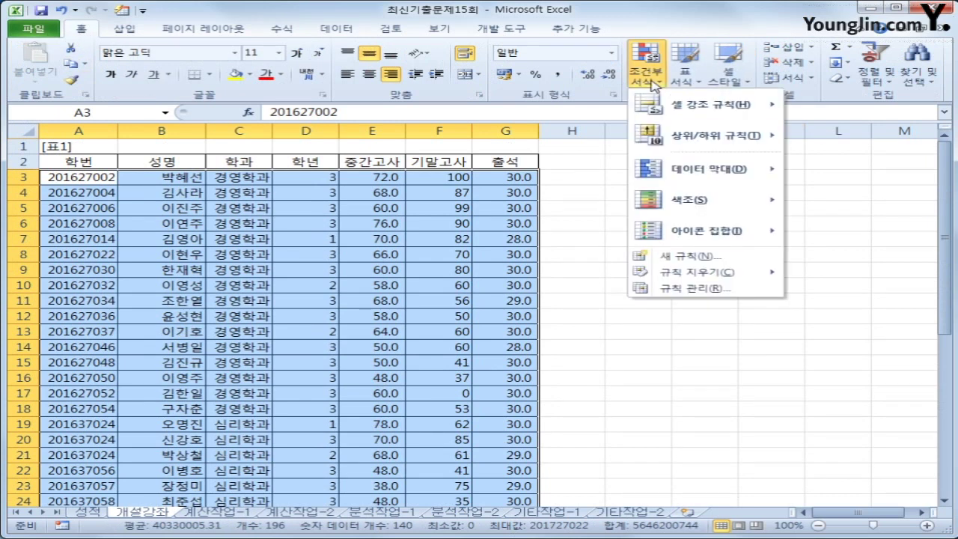
click(739, 259)
drag(654, 193, 401, 165)
click(531, 255)
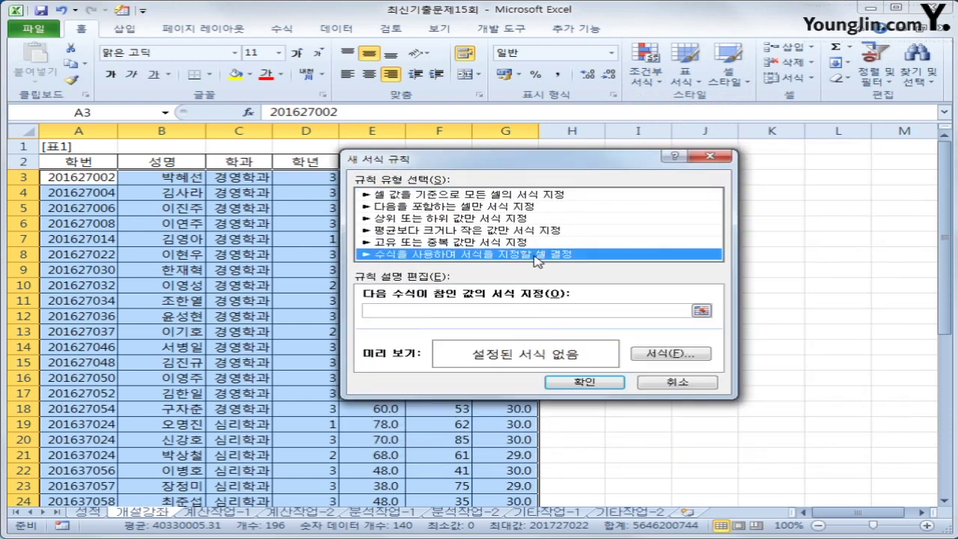
Step: Enter the rule formula =mod(row($A3),2)=1 so that it targets odd-numbered rows
click(508, 311)
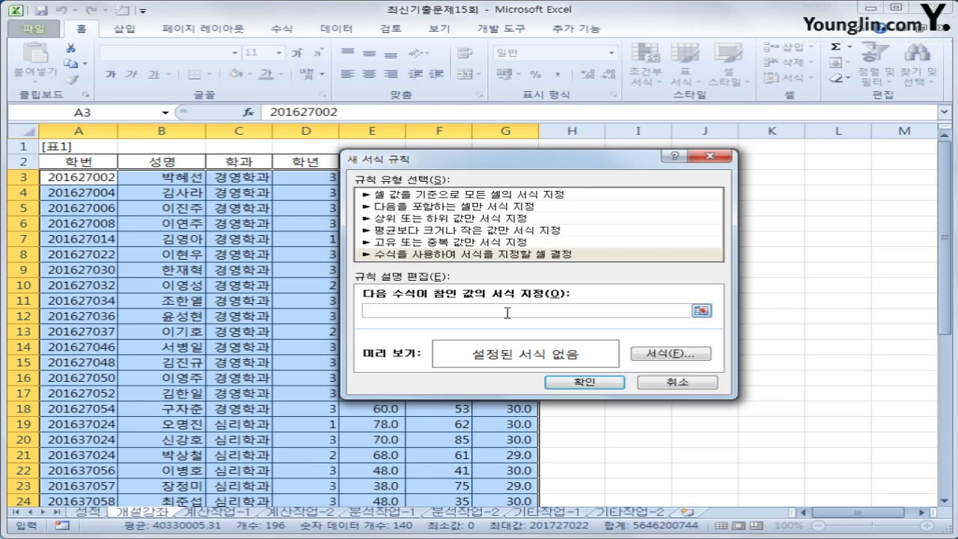
text(ㅋ)
key(BackSpace)
text(ㅋ)
text(mod()
text(row()
click(87, 180)
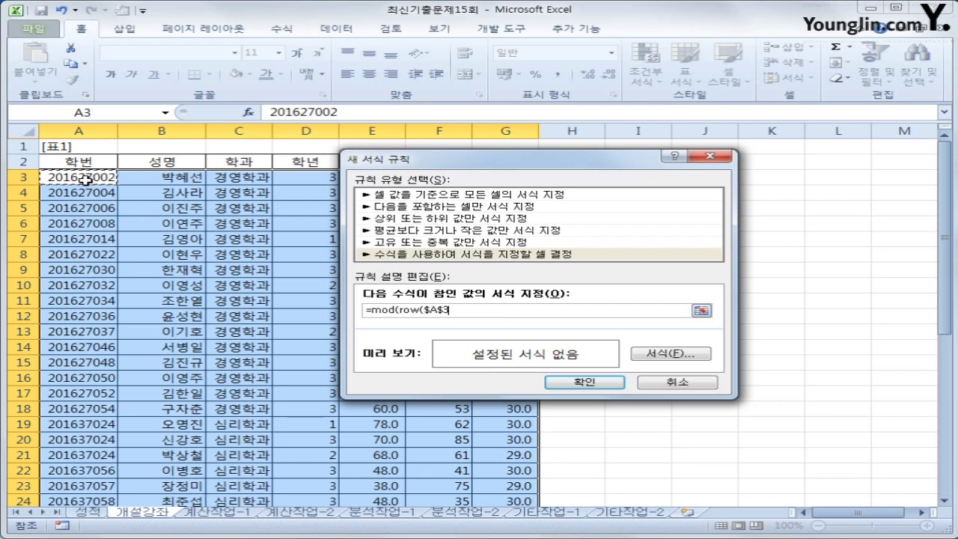
key(F4)
key(F4)
text(),)
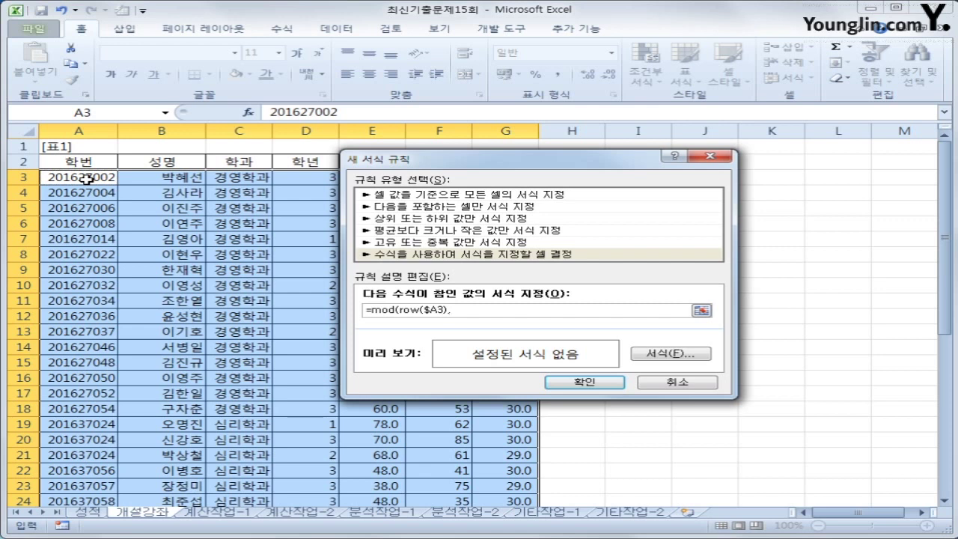
text(2))
text(=1)
Step: Set the rule's font style to italic (기울임꼴) and its color to red, and apply the rule to the table
click(677, 358)
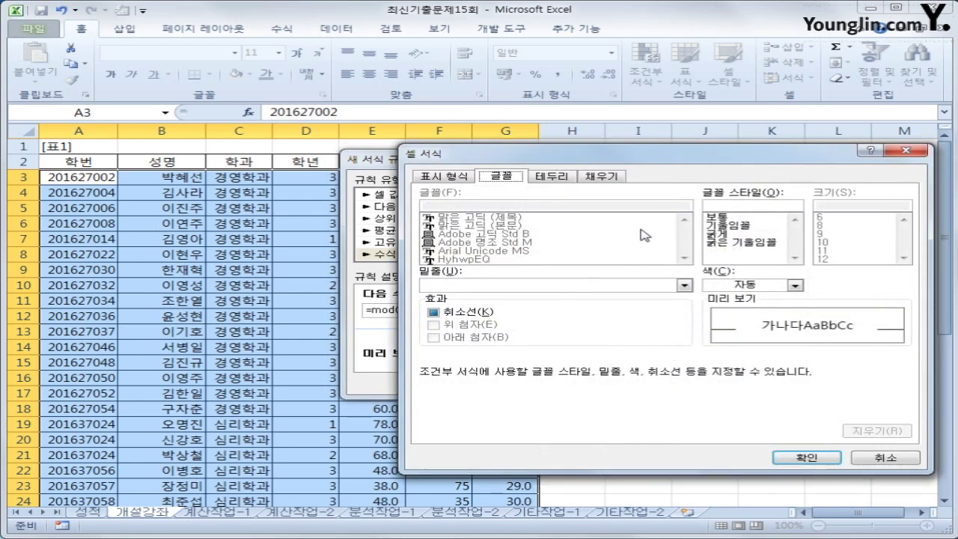
drag(605, 161, 513, 163)
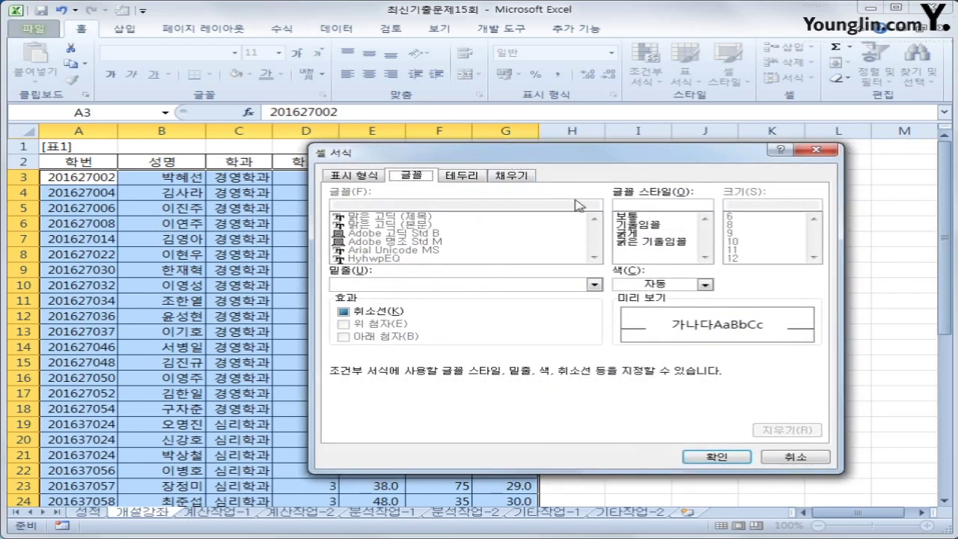
click(655, 225)
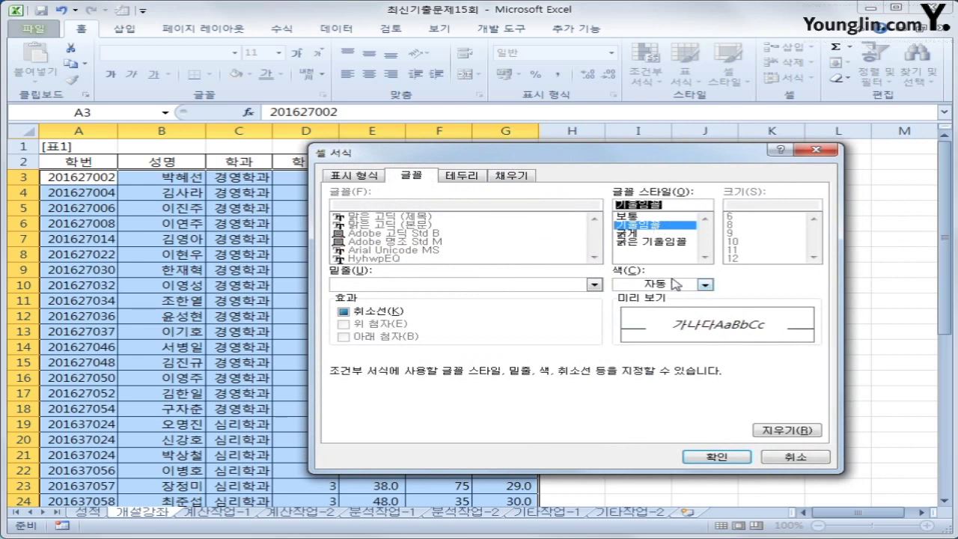
click(700, 285)
click(637, 406)
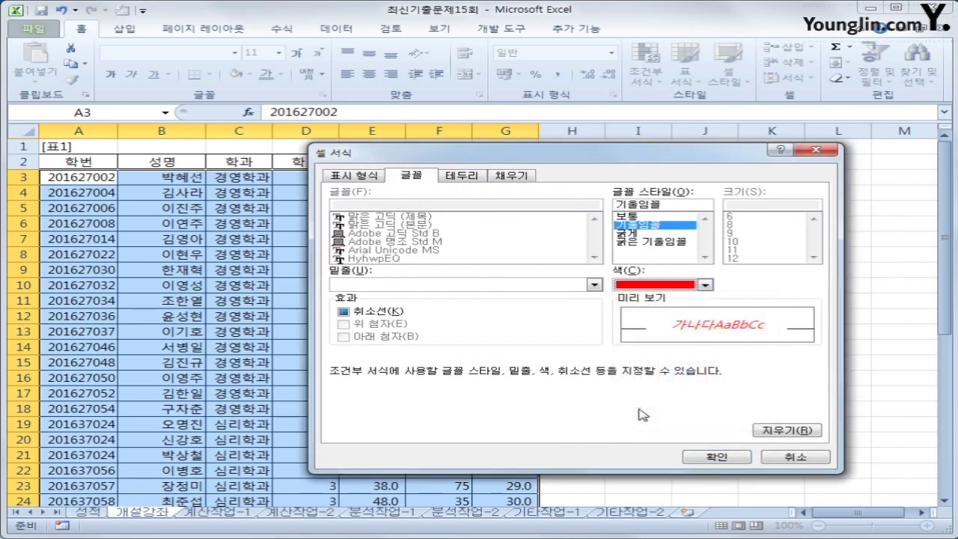
click(712, 455)
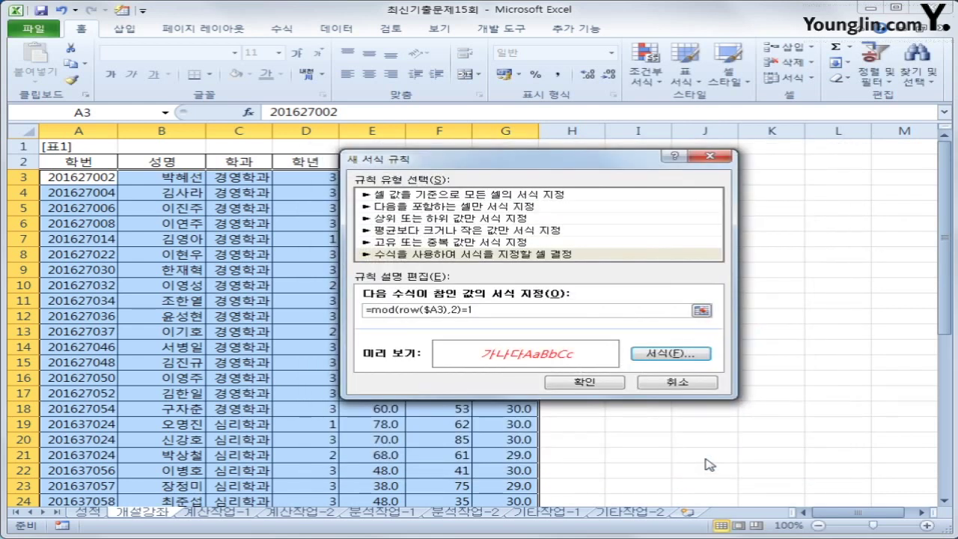
click(600, 386)
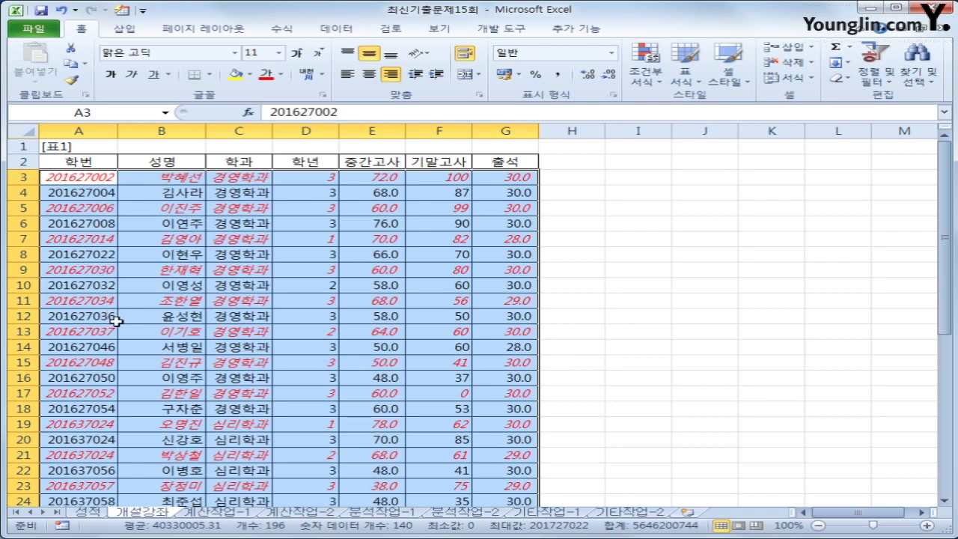
scroll(157, 367, down, 3)
scroll(161, 379, up, 3)
click(94, 178)
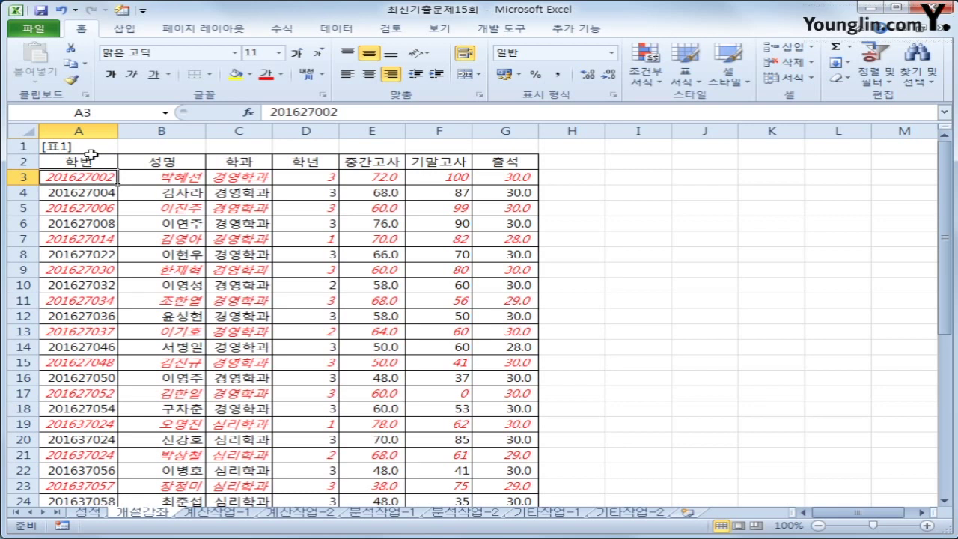
Step: Turn on hidden (숨김) protection alongside locked (잠금) for the average cells E31:G31
scroll(88, 182, down, 5)
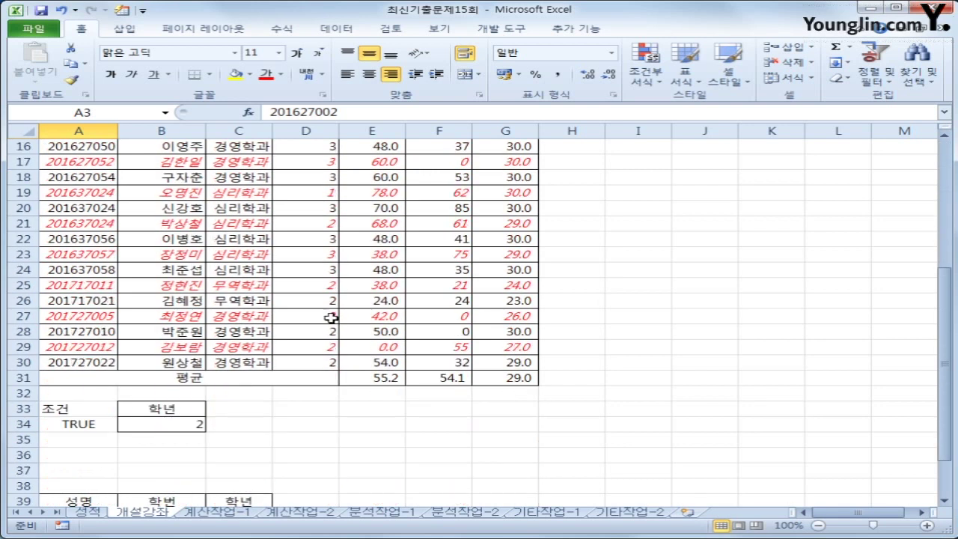
drag(398, 380, 488, 380)
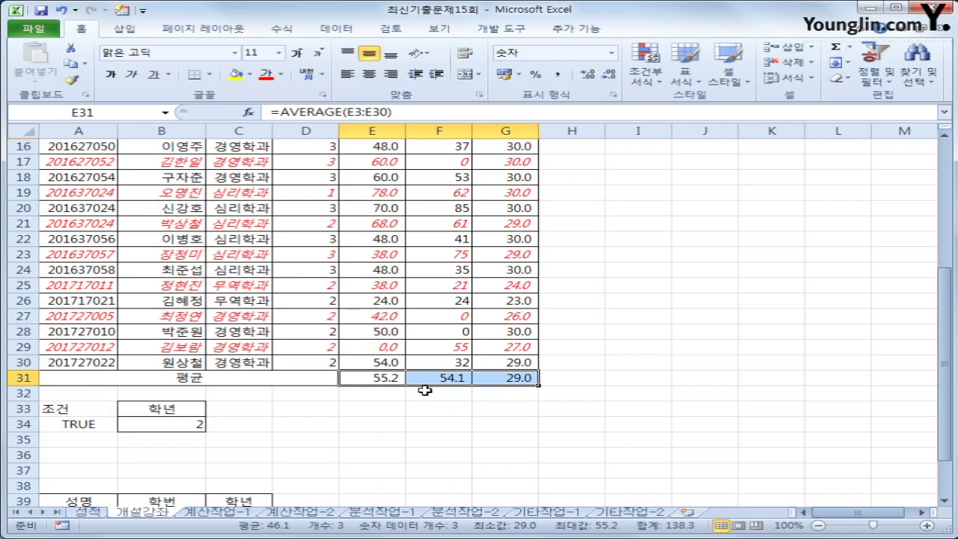
right_click(382, 378)
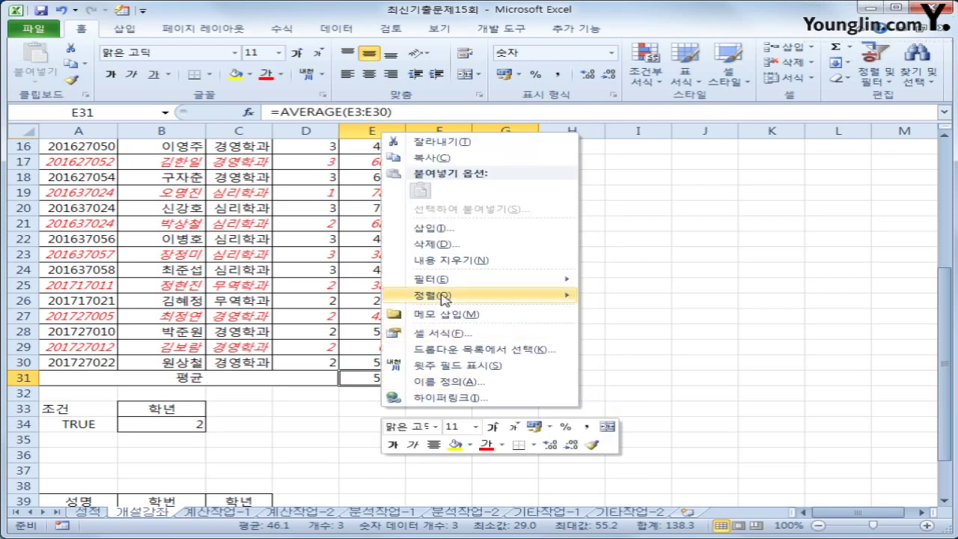
click(453, 332)
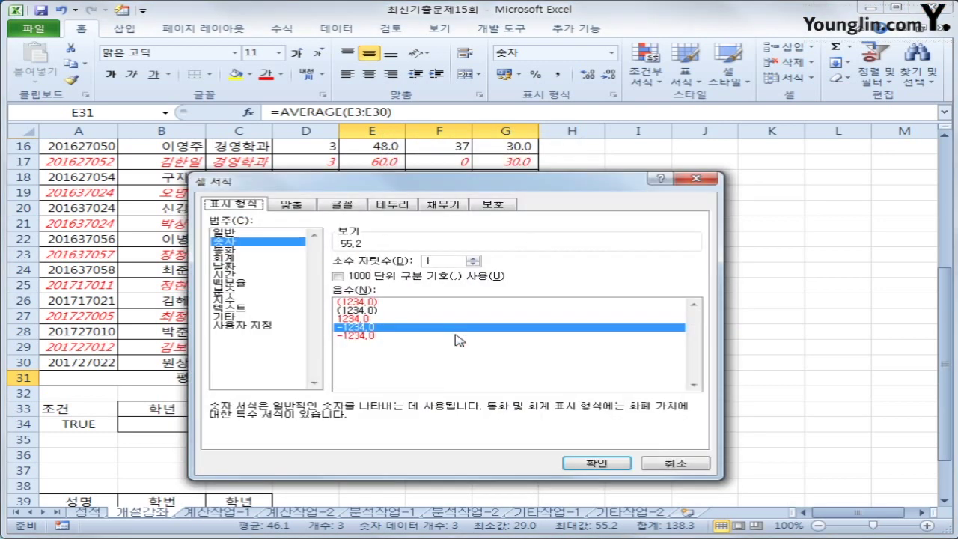
click(493, 205)
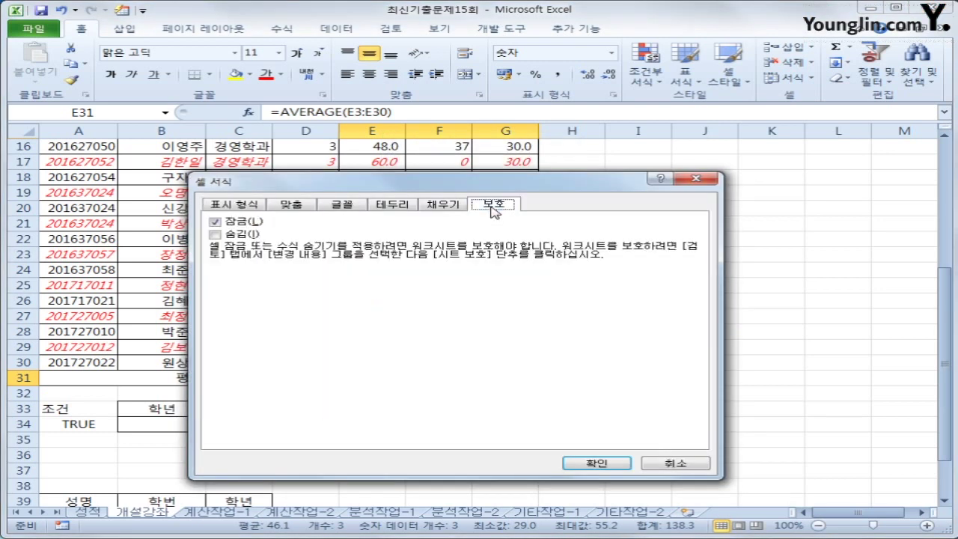
click(249, 237)
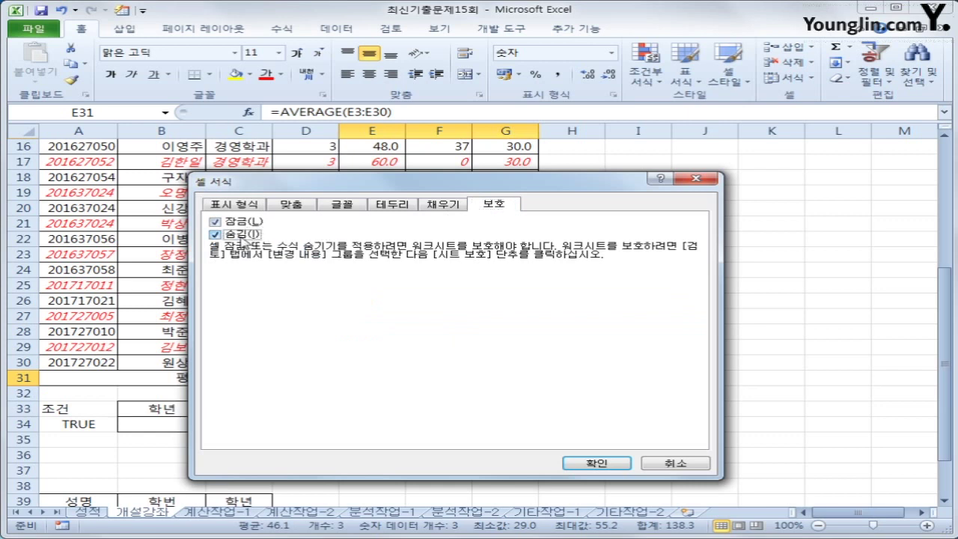
click(613, 466)
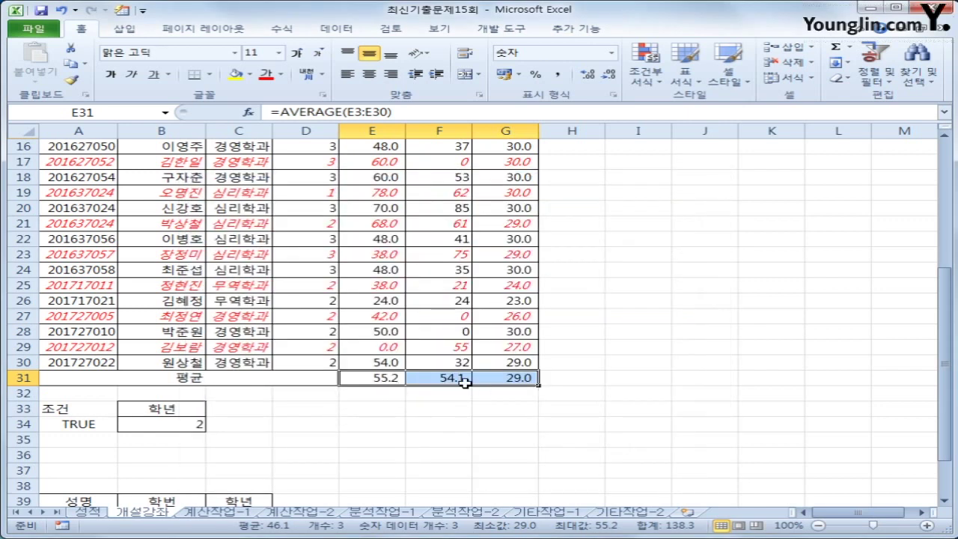
Step: Protect the 개설강좌 sheet without a password, allowing selection of locked and unlocked cells, and check formula visibility in E31, F31 and G31
click(389, 27)
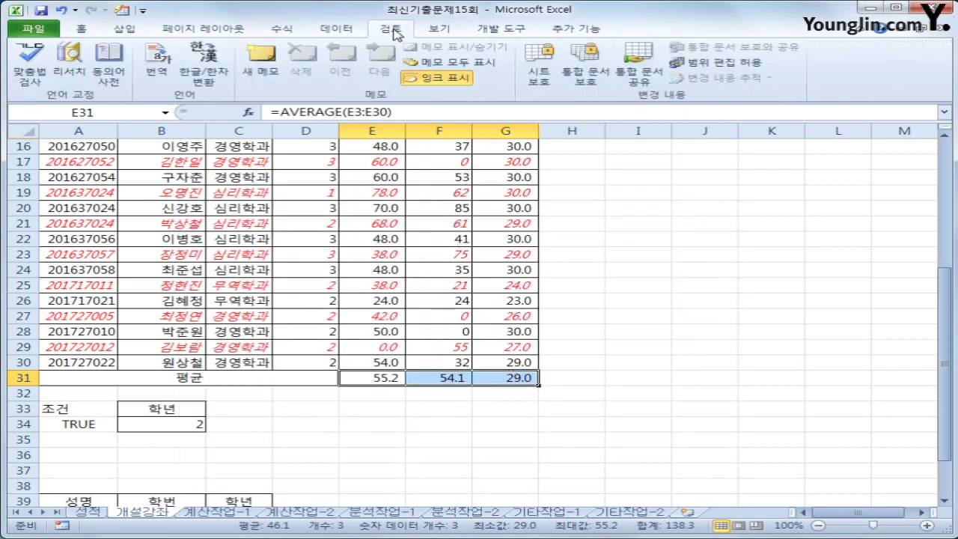
click(540, 75)
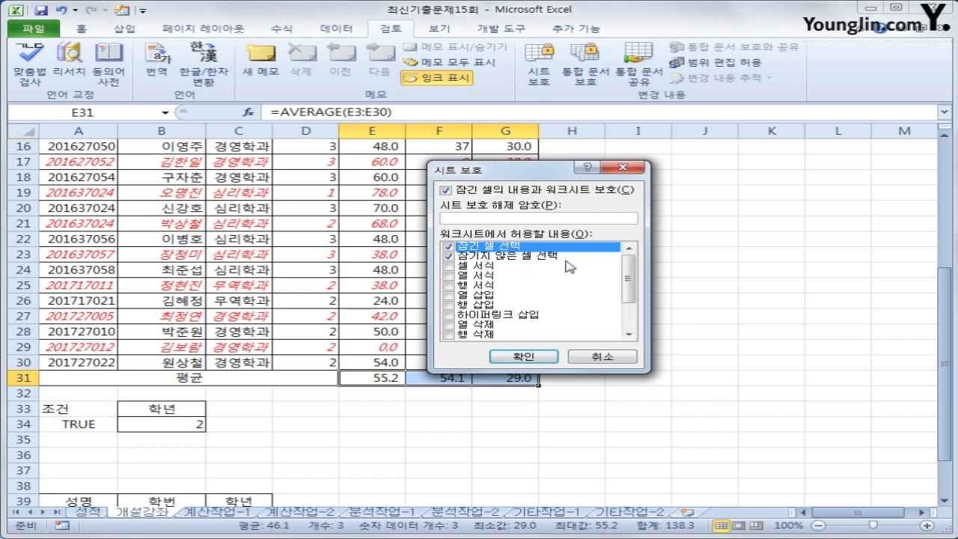
click(525, 355)
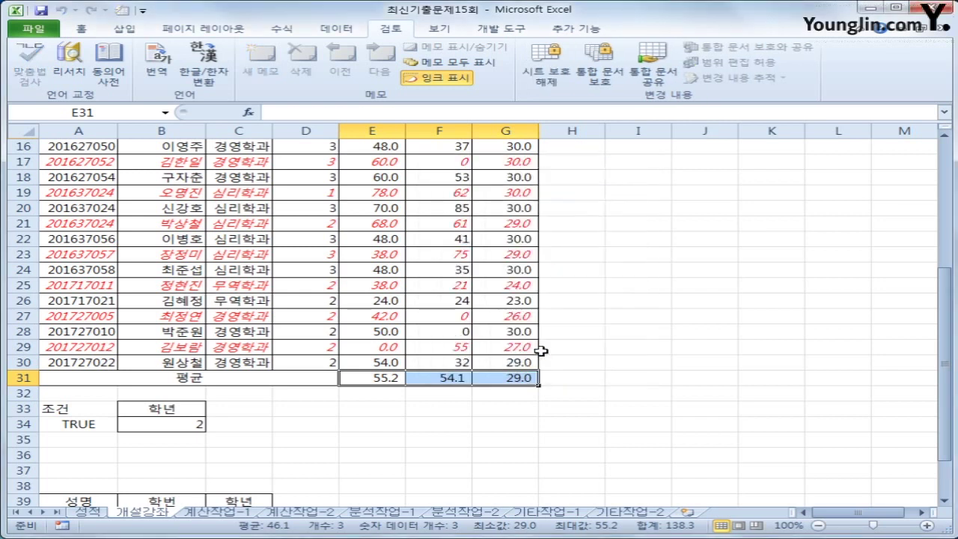
click(386, 379)
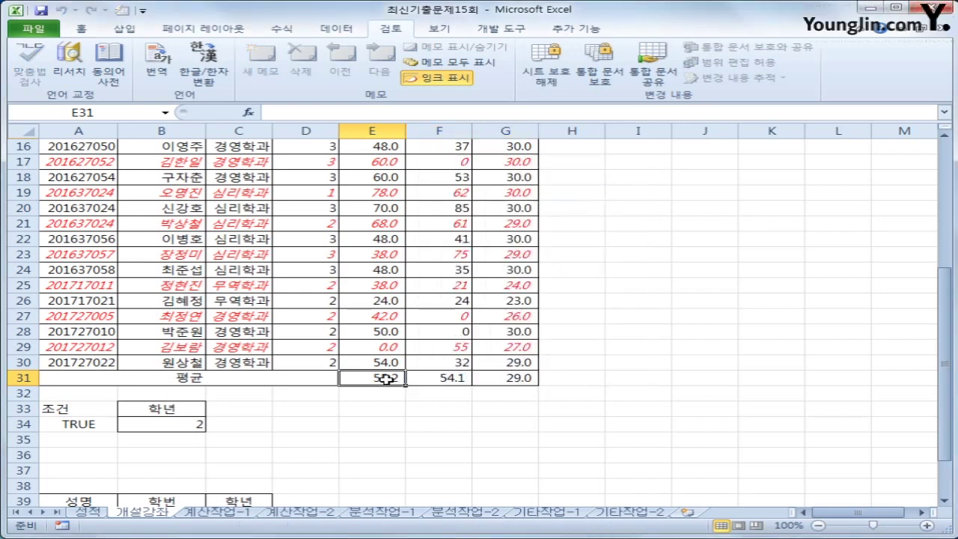
click(466, 379)
click(500, 377)
click(398, 379)
click(458, 379)
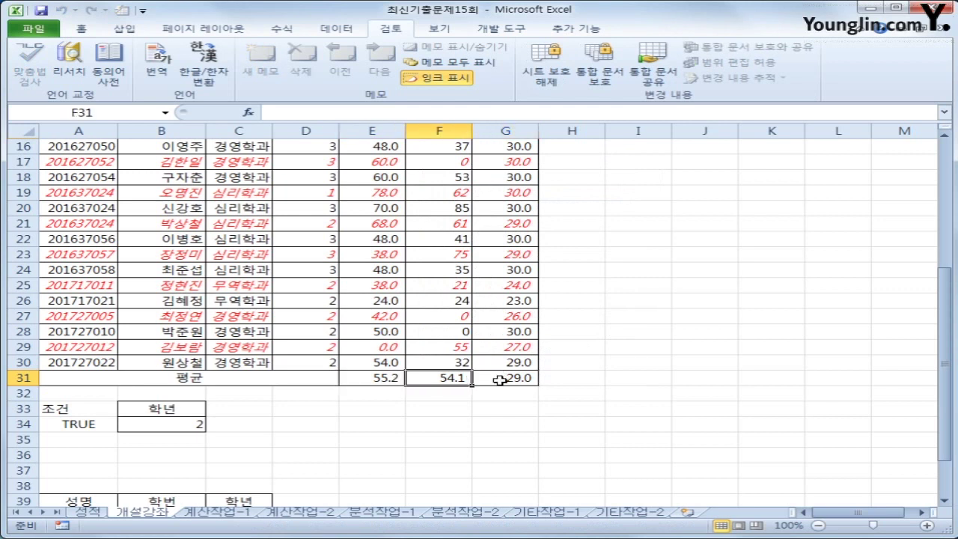
click(505, 380)
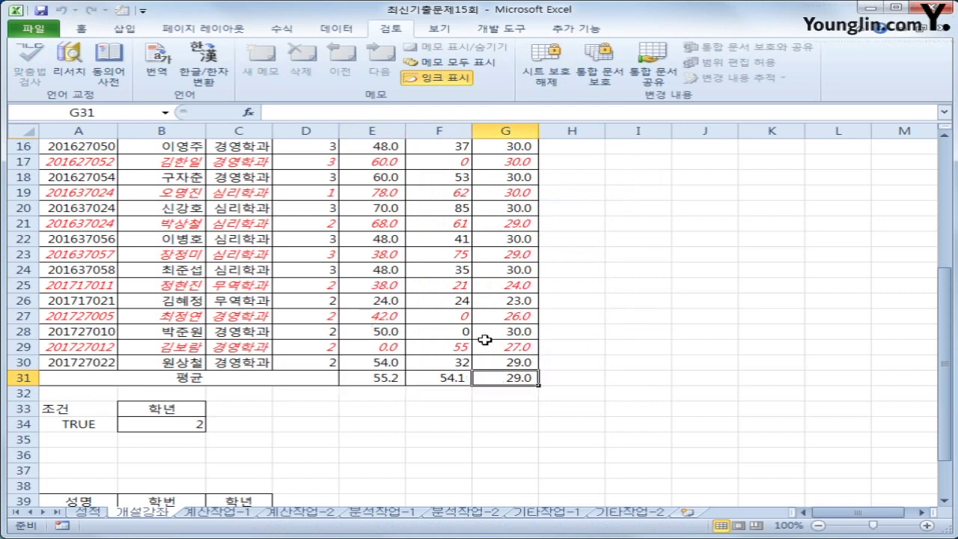
Step: Protect the workbook's structure (구조) without a password, leaving windows (창) unprotected
click(599, 81)
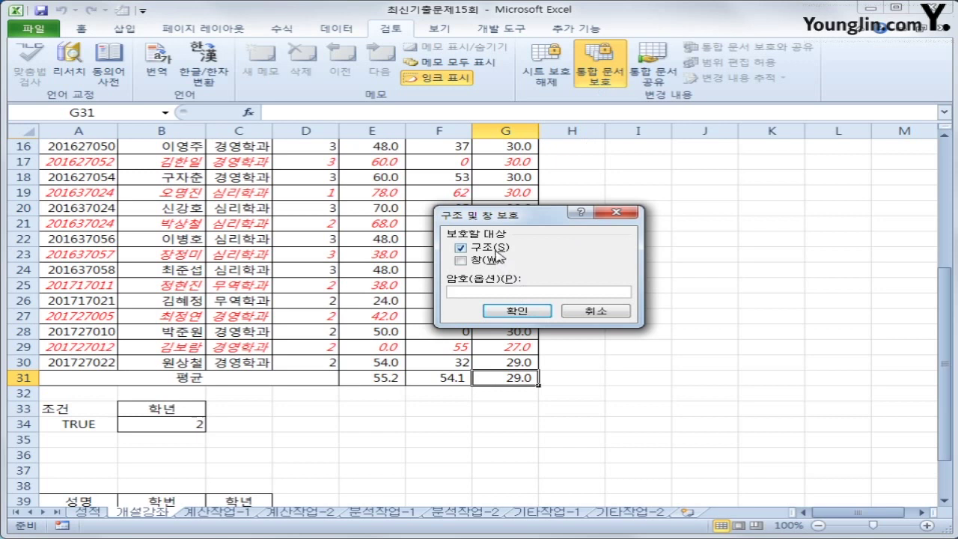
click(506, 310)
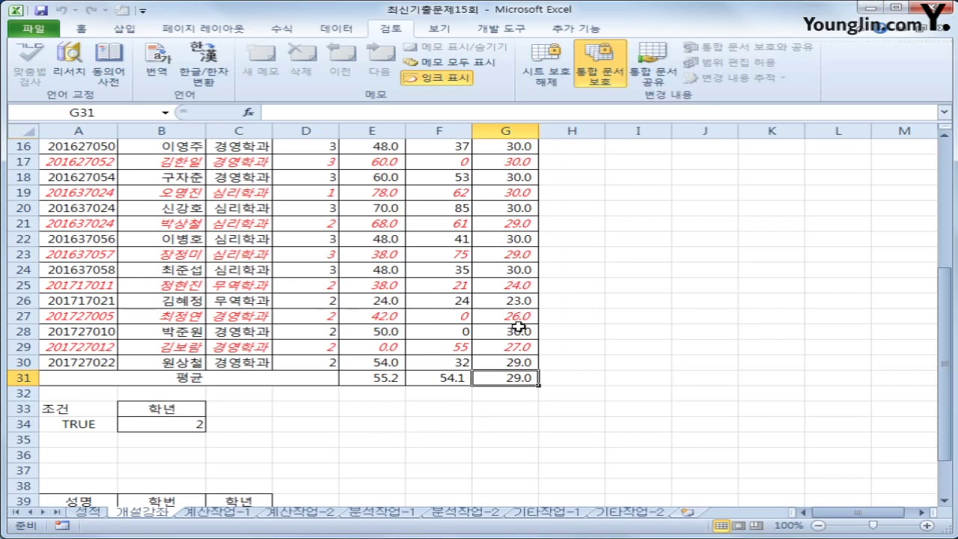
Step: On the 계산작업-1 sheet, begin the formula =SMALL(if( in B3, the 하프코스 cell for 1위
click(226, 511)
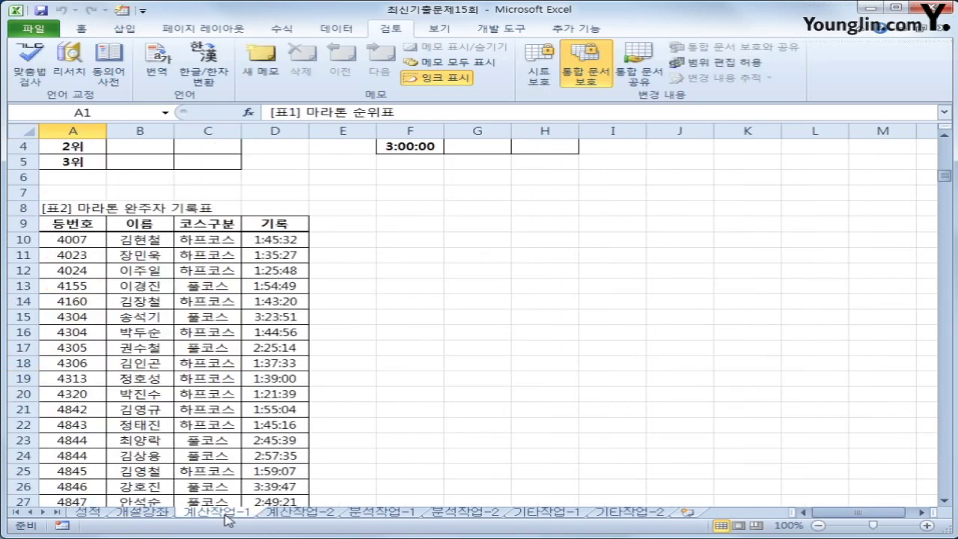
scroll(221, 494, up, 1)
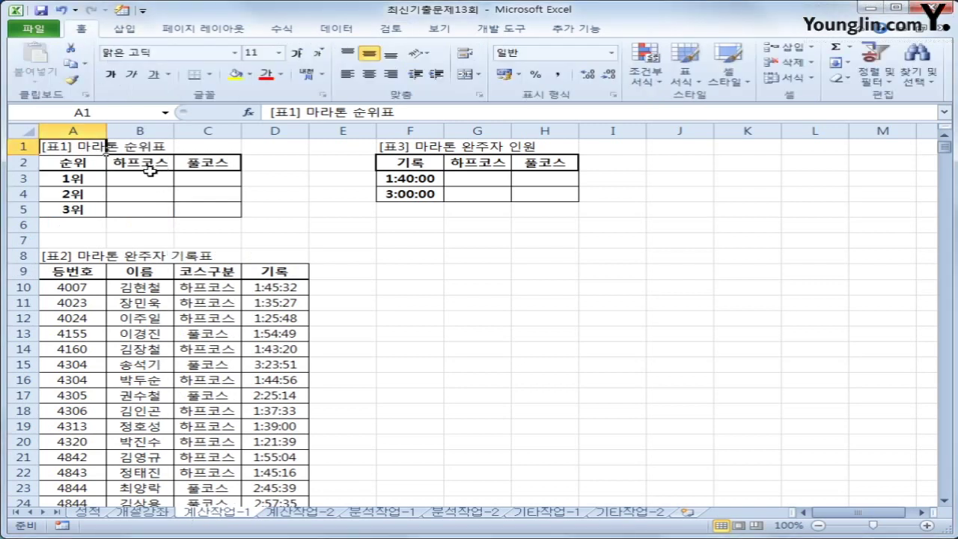
click(147, 178)
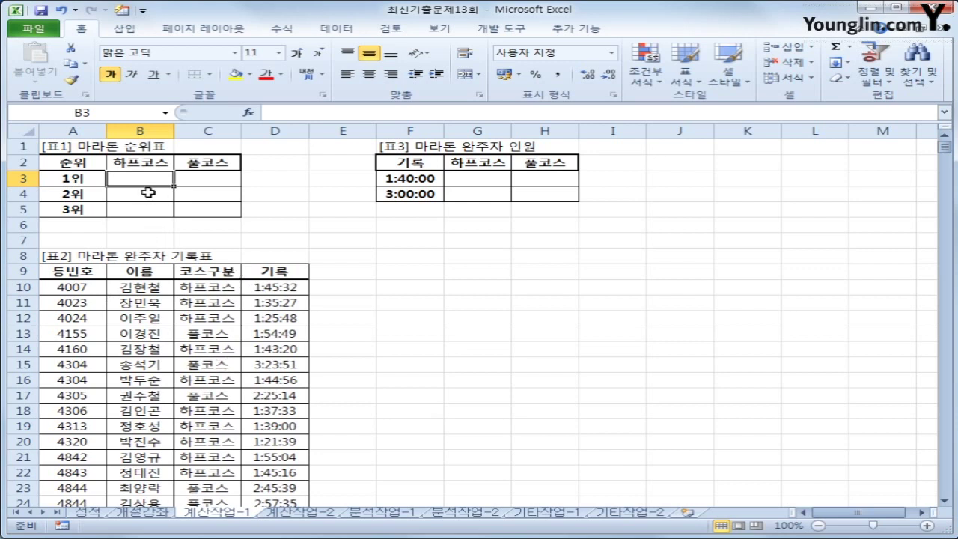
text(=sm)
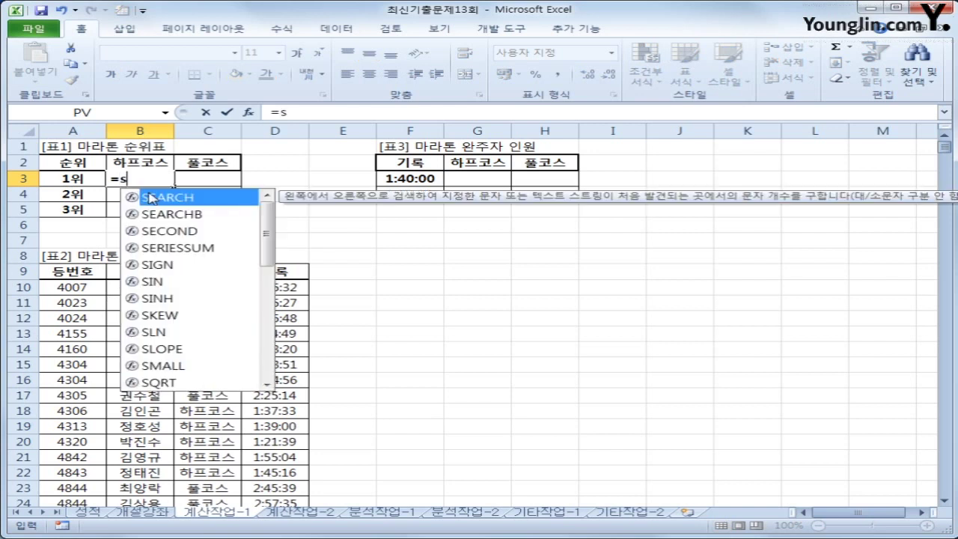
double_click(150, 197)
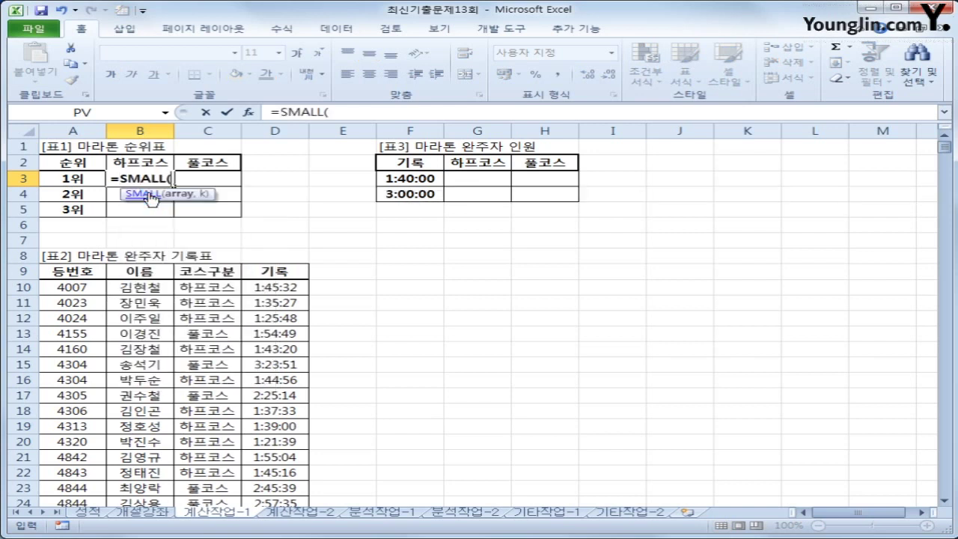
text(9)
key(BackSpace)
text(if()
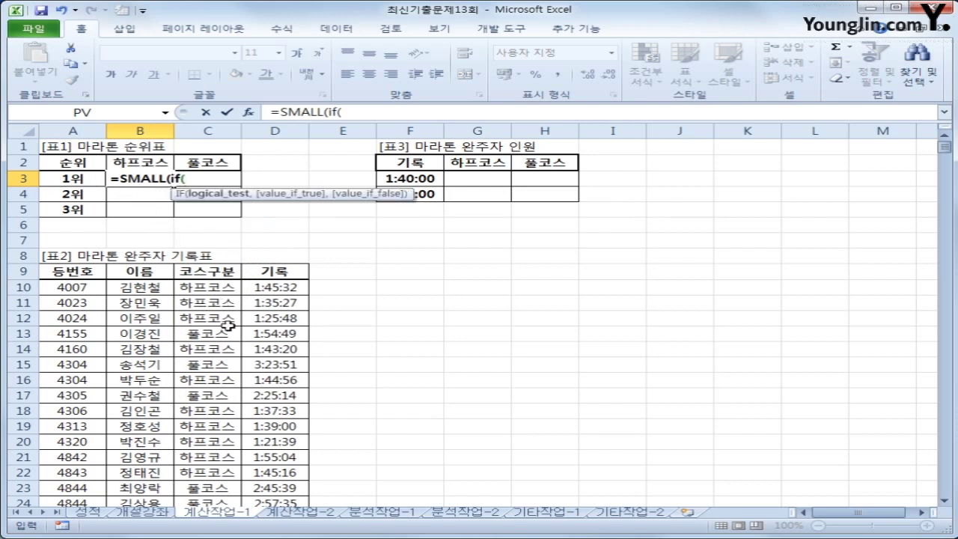
Step: Enter the IF condition $C$10:$C$37=B$2, comparing the 코스구분 column with the course heading
drag(217, 287, 221, 475)
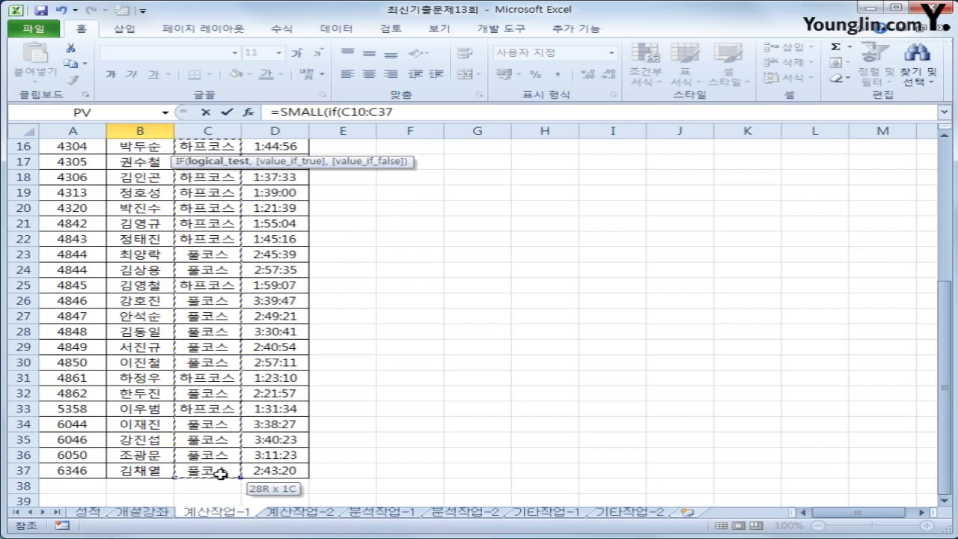
drag(220, 475, 220, 475)
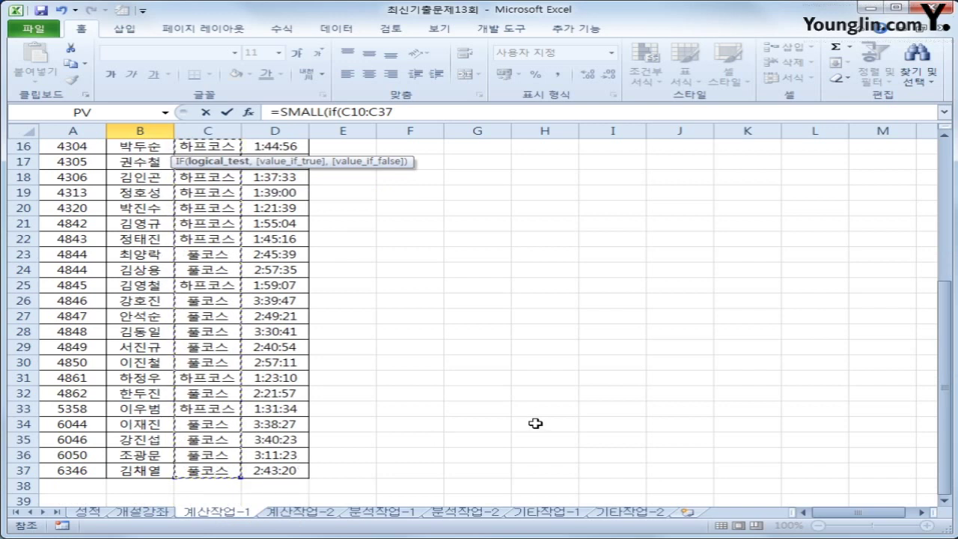
scroll(532, 417, up, 4)
scroll(532, 416, up, 1)
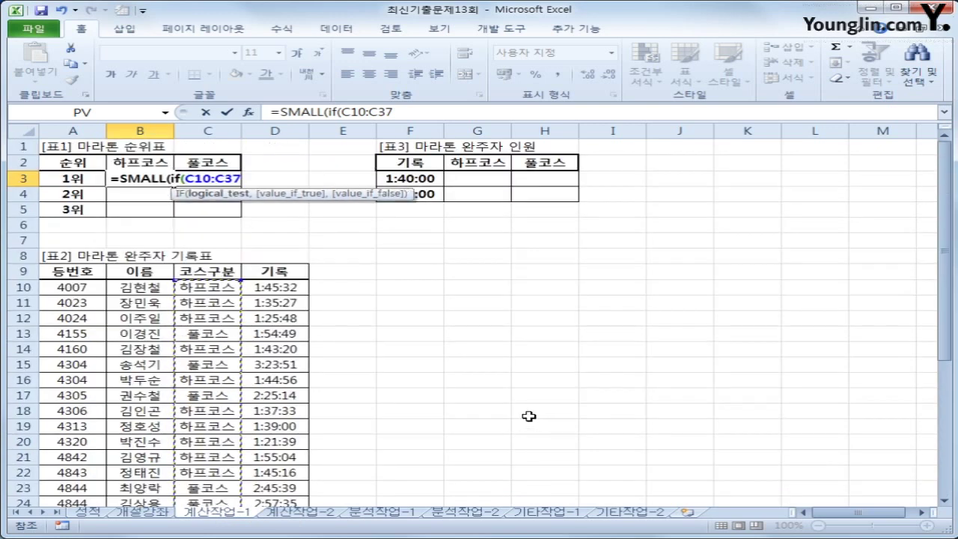
key(F4)
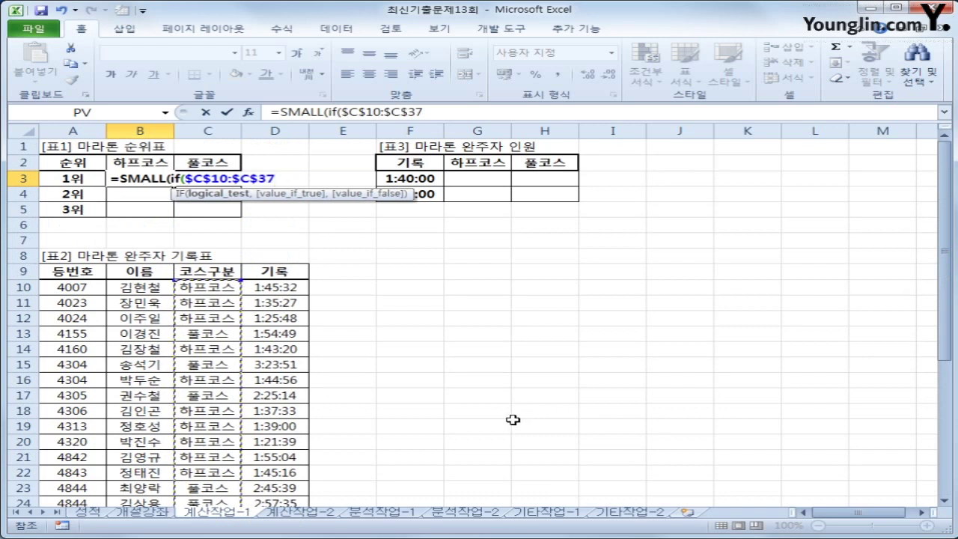
text(,)
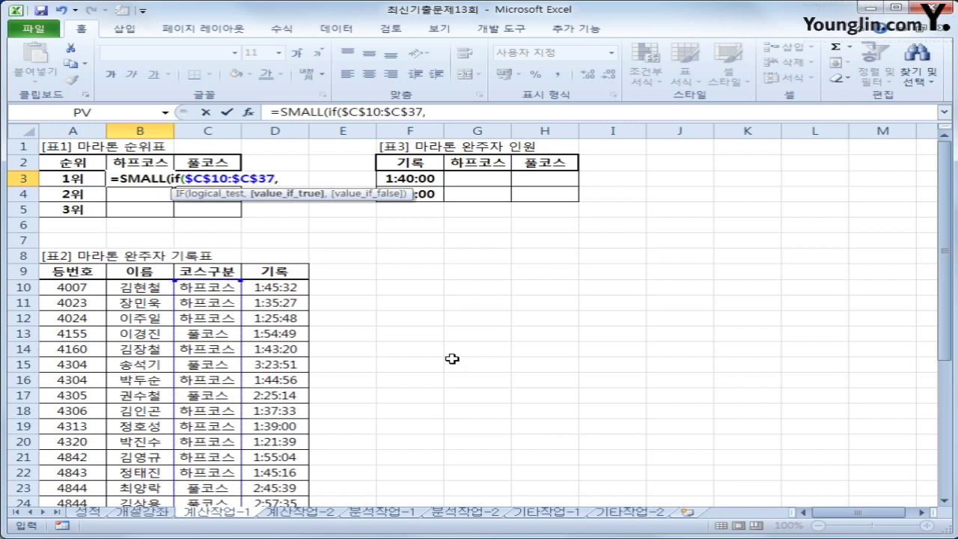
key(BackSpace)
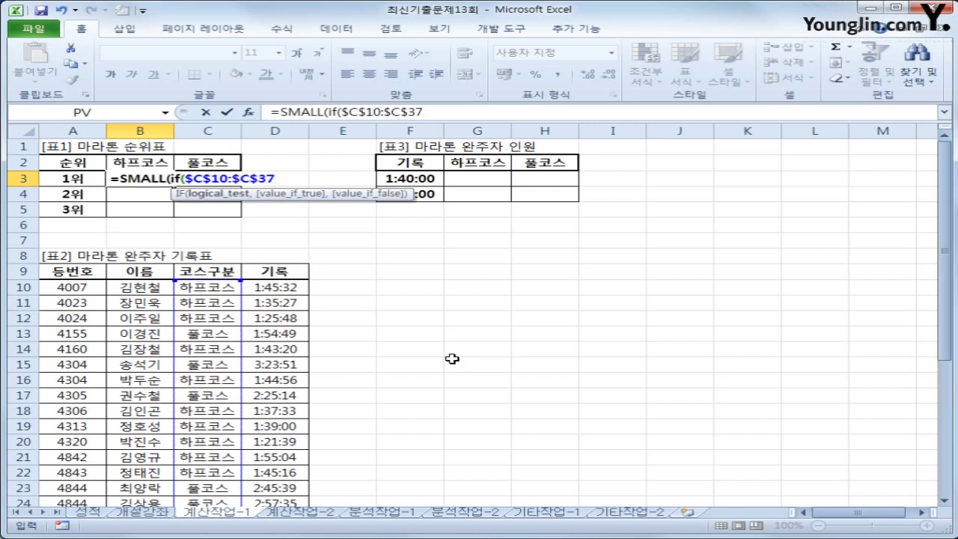
text(=)
click(159, 161)
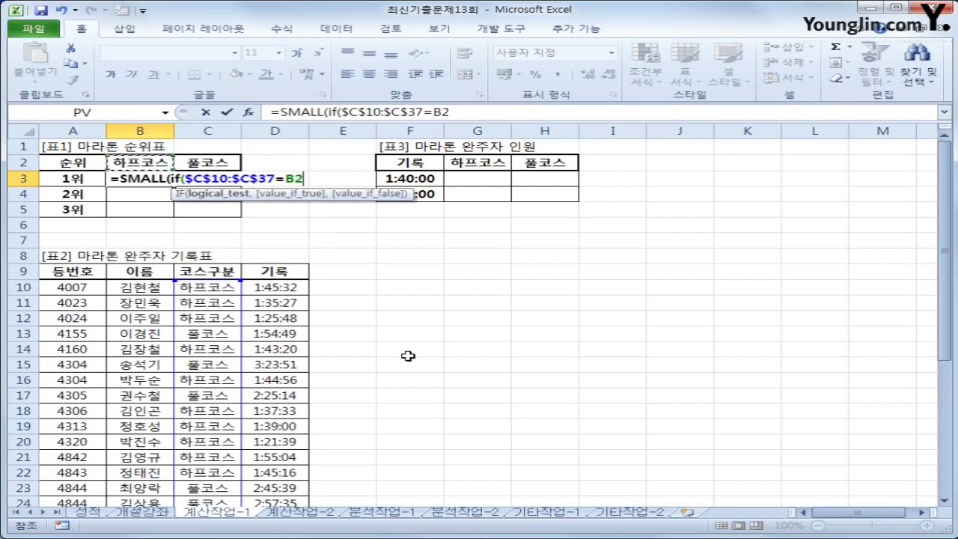
key(F4)
key(F4)
text(,)
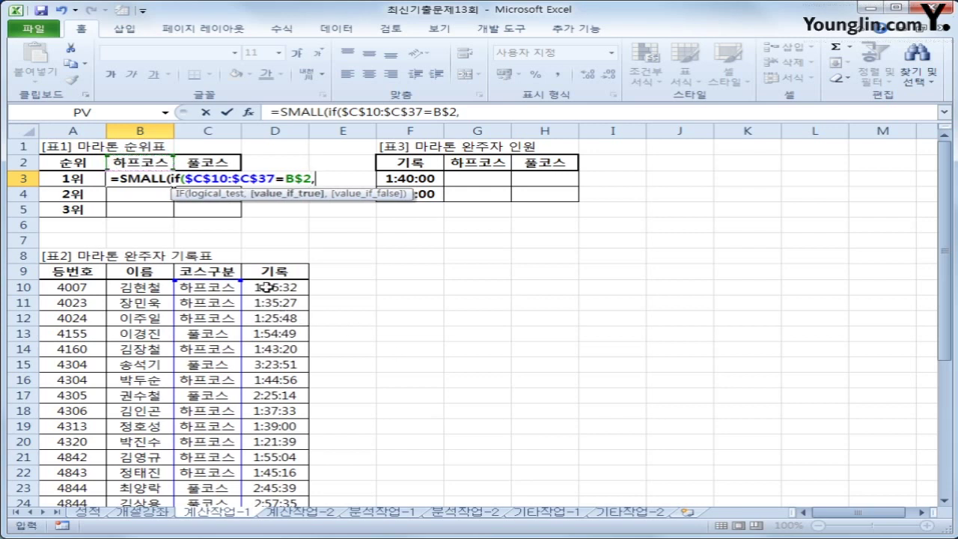
Step: Use the 기록 times $D$10:$D$37 as the IF function's true value and close the IF function
drag(265, 287, 280, 458)
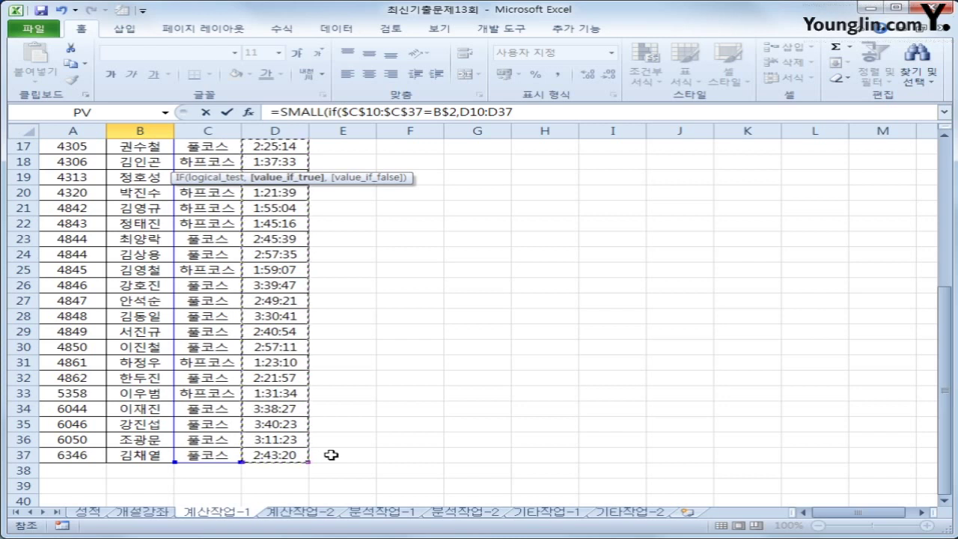
scroll(368, 442, up, 5)
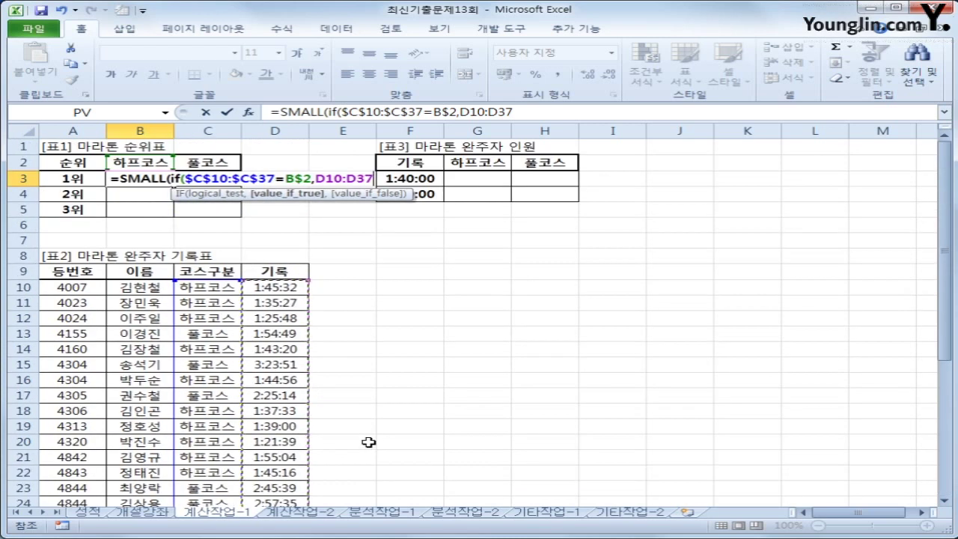
key(F4)
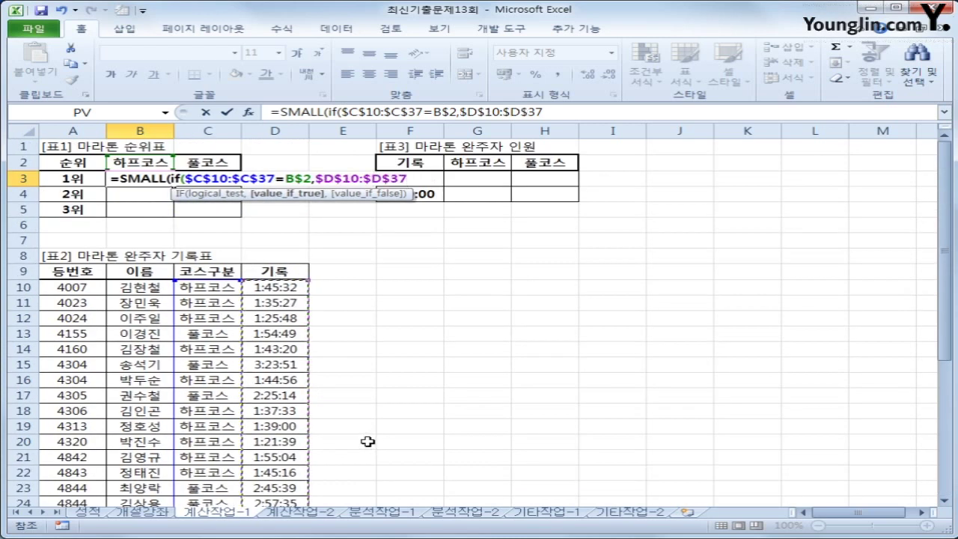
text())
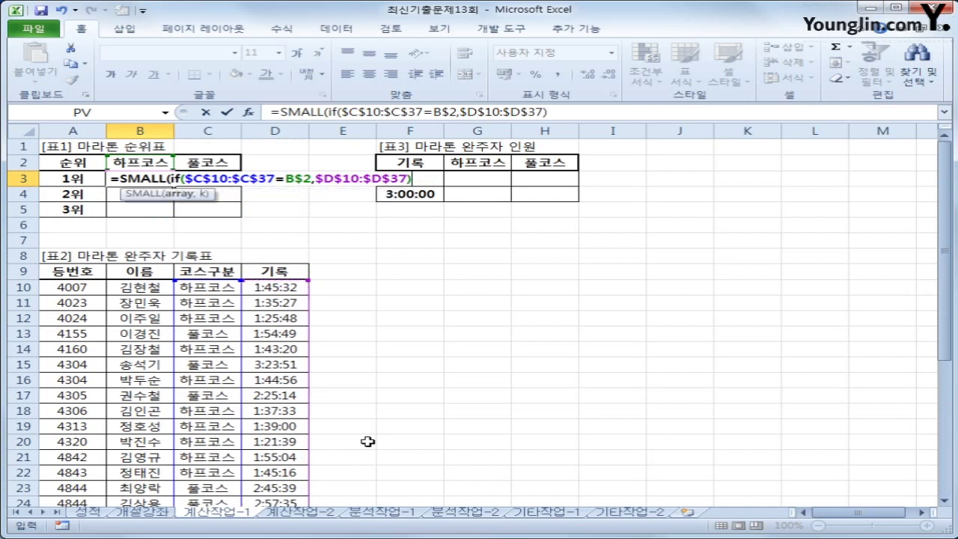
Step: Use the rank cell $A3 as SMALL's k argument, close the function and enter B3 as an array formula
text(,)
key(Left)
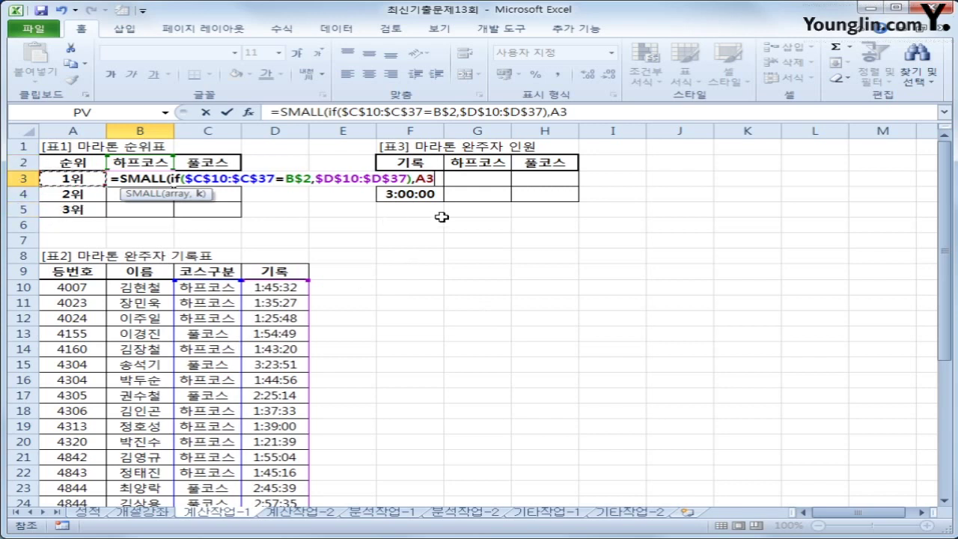
key(F4)
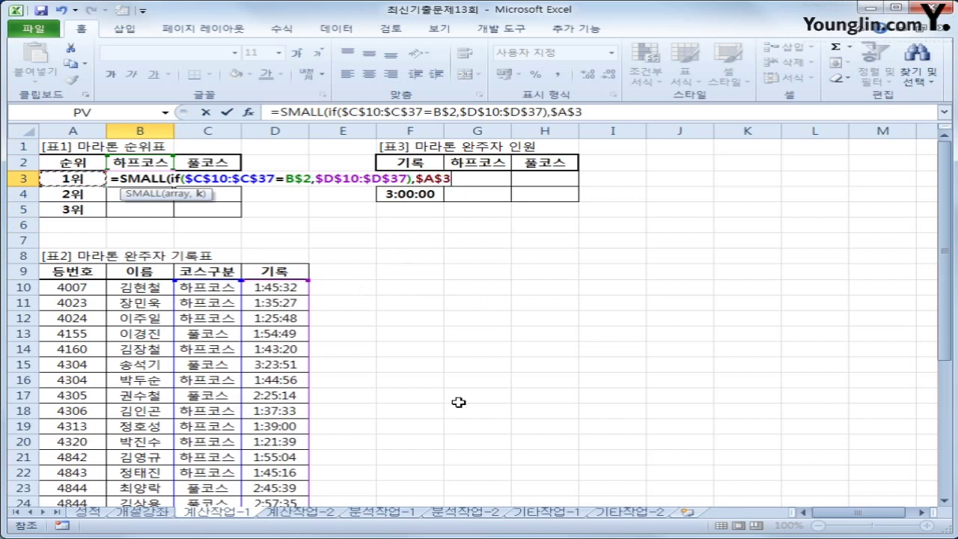
key(F4)
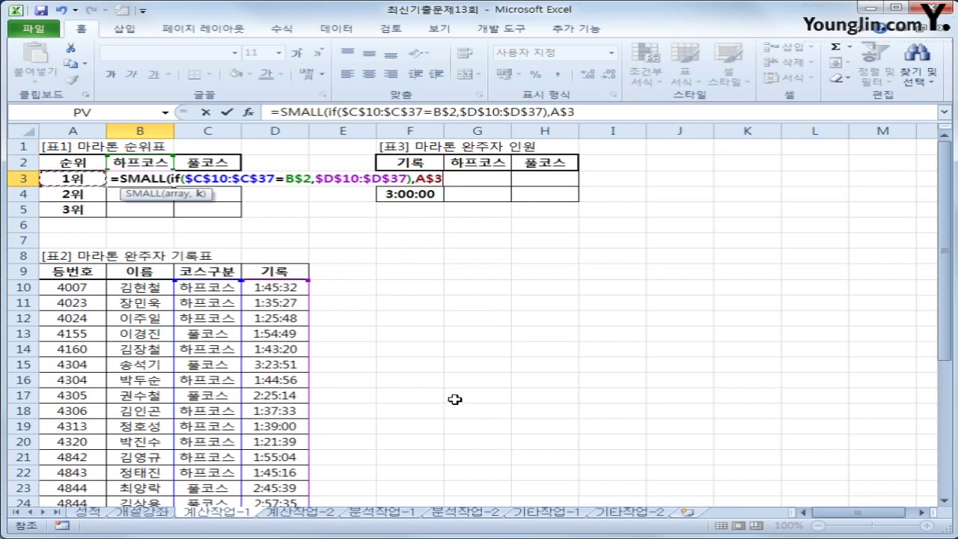
key(F4)
text())
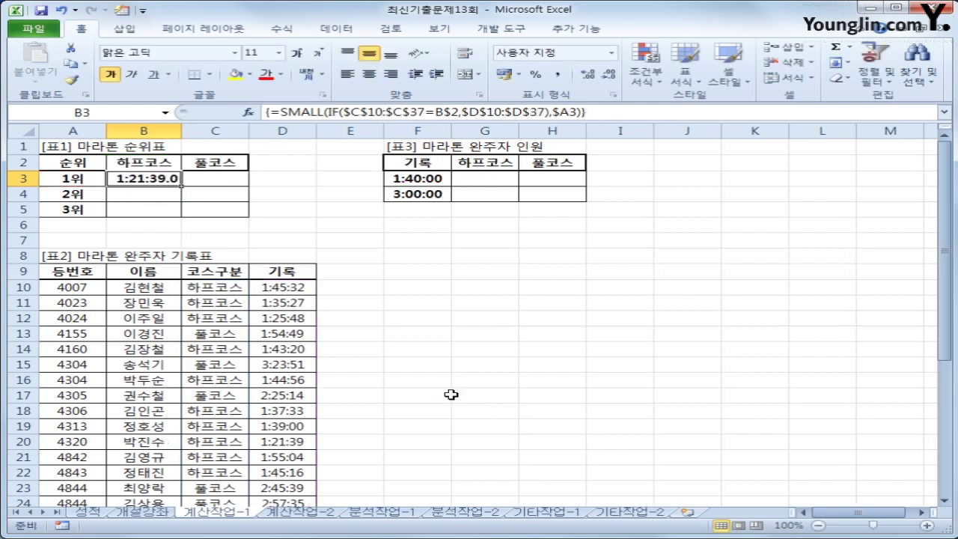
Step: Fill the B3 array formula through C5 of the ranking table and widen column C to fit the times
drag(181, 186, 238, 215)
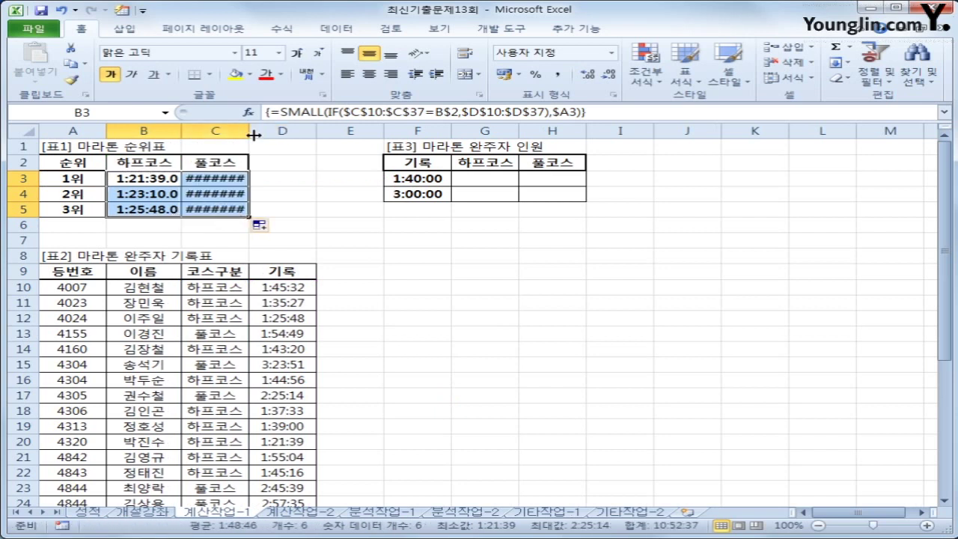
drag(254, 135, 261, 135)
click(225, 176)
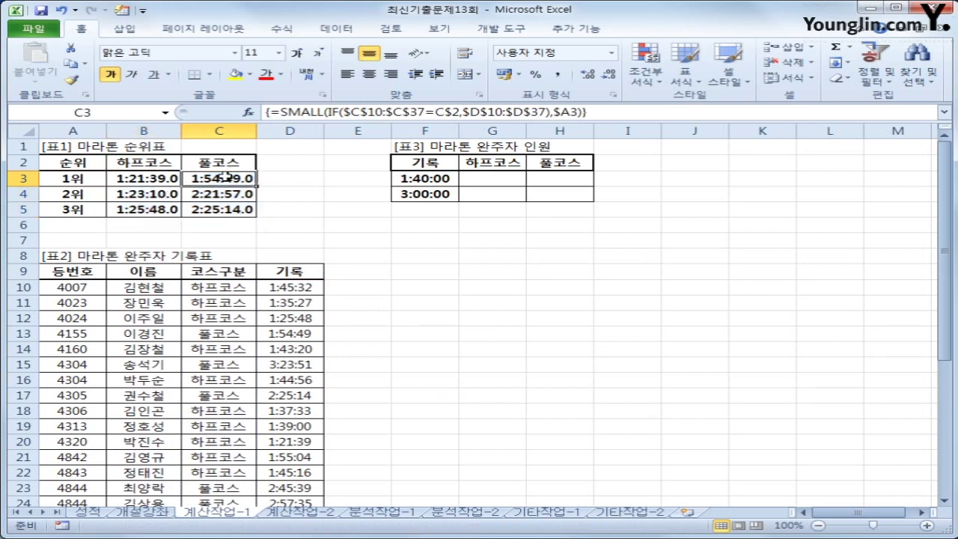
Step: Begin the formula =sum(if($D$10:$D$37 in G3, the 하프코스 cell for 1:40:00 in the 마라톤 완주자 인원 table
click(467, 167)
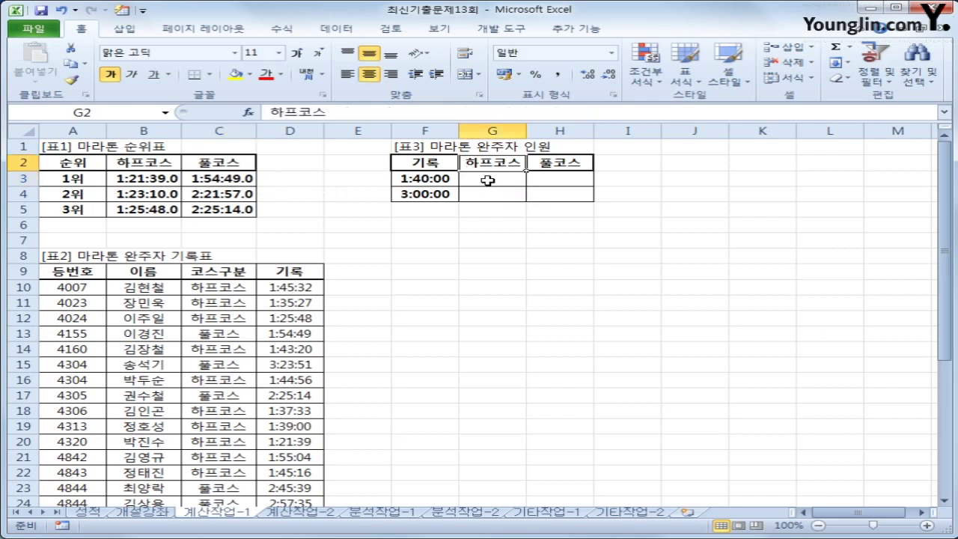
click(487, 180)
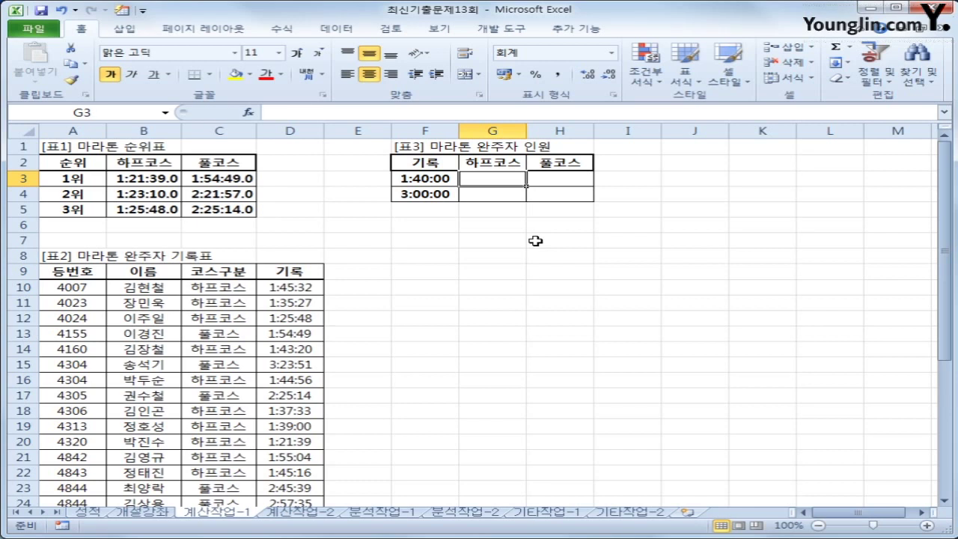
text(=sum()
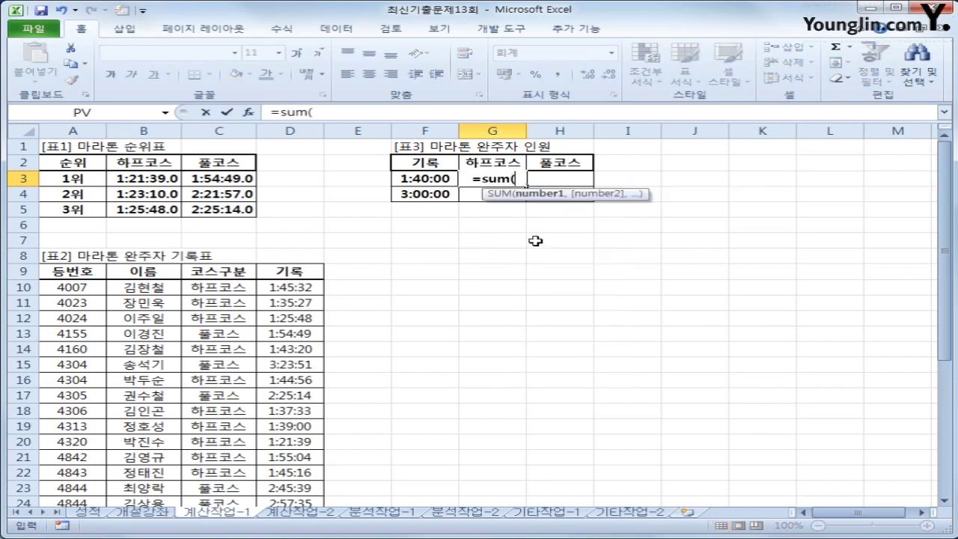
text(if()
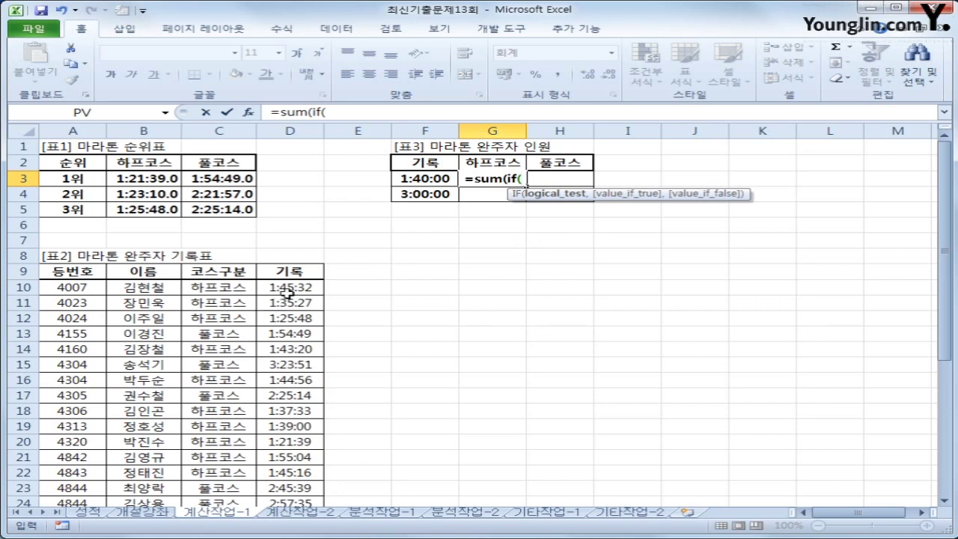
drag(289, 287, 302, 474)
scroll(437, 466, up, 3)
scroll(436, 465, up, 2)
key(F4)
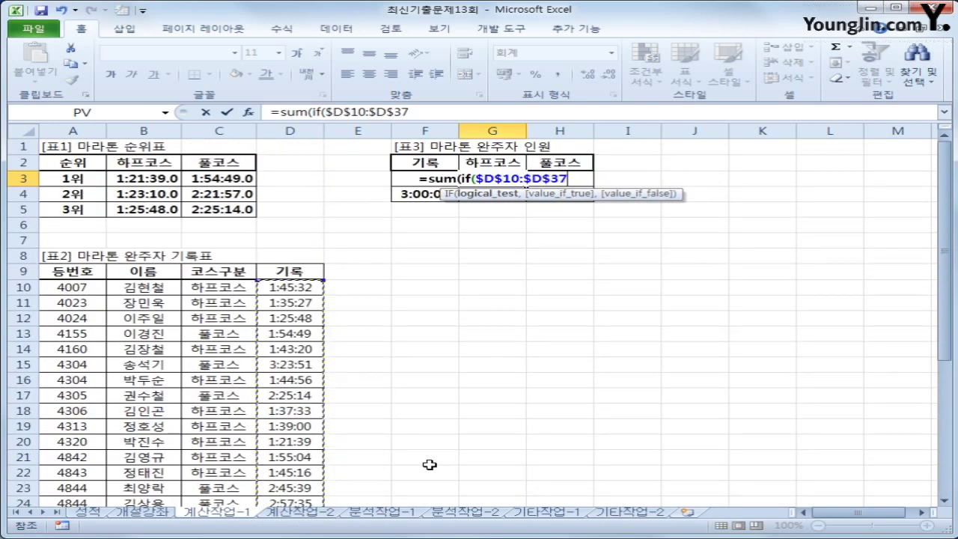
Step: Complete the IF condition with <=$F3, comparing the 기록 times with the row's time limit
text(<)
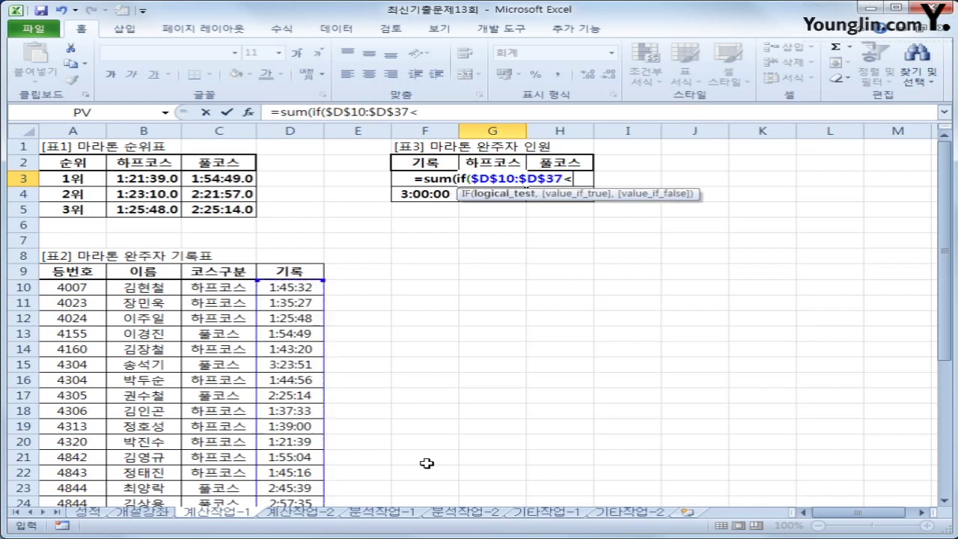
click(441, 181)
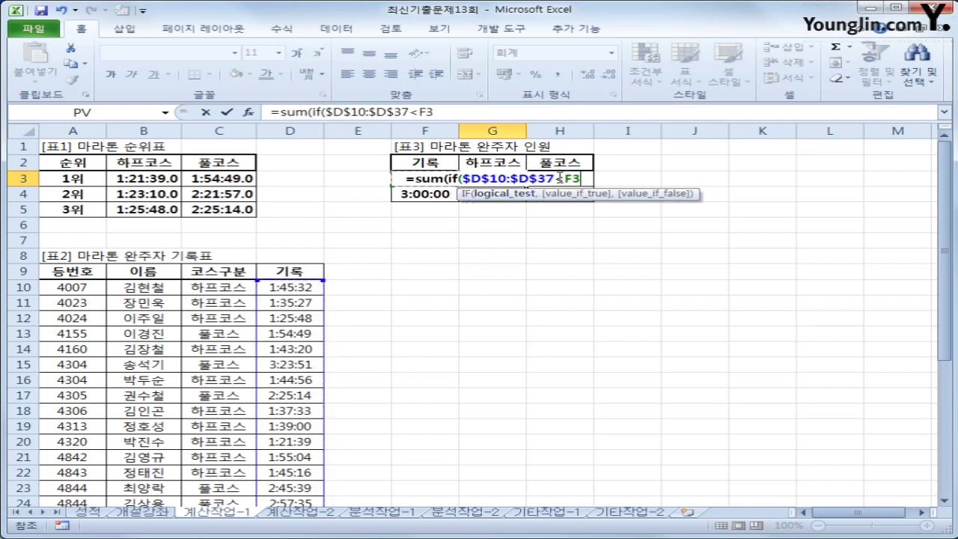
drag(563, 178, 585, 178)
key(BackSpace)
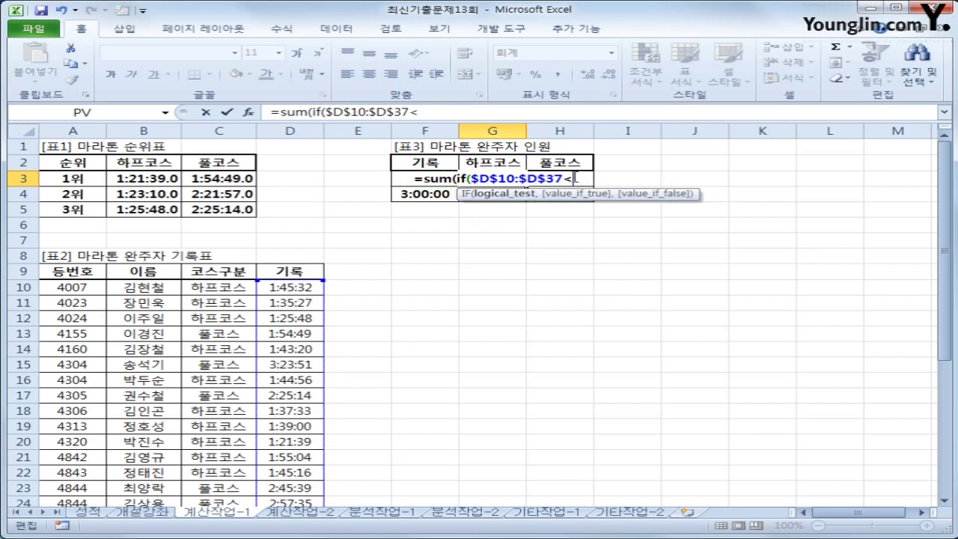
text(=)
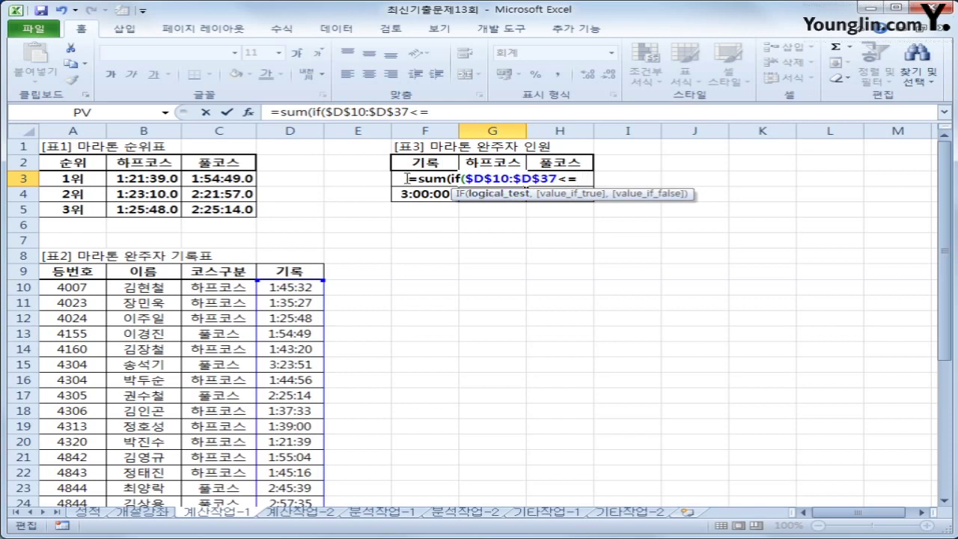
click(441, 114)
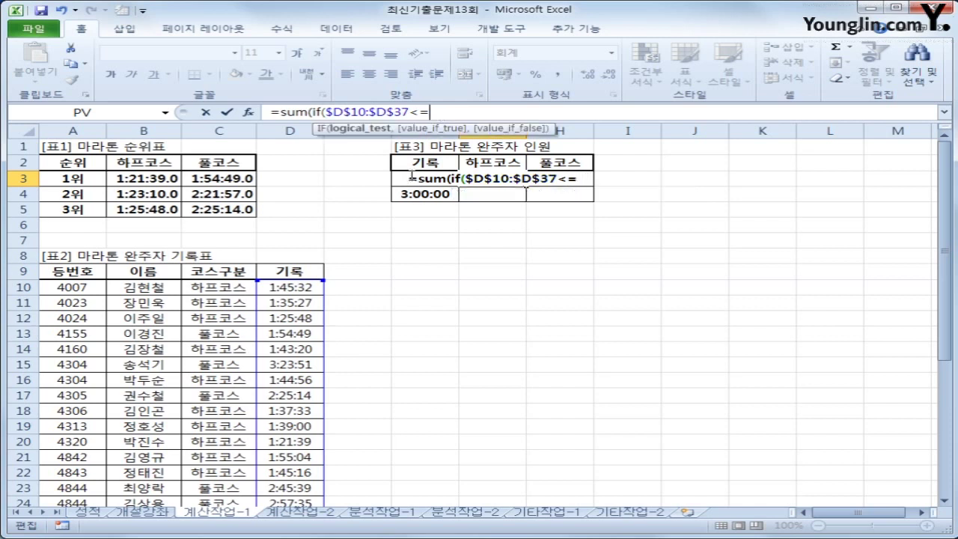
click(440, 114)
text(f3)
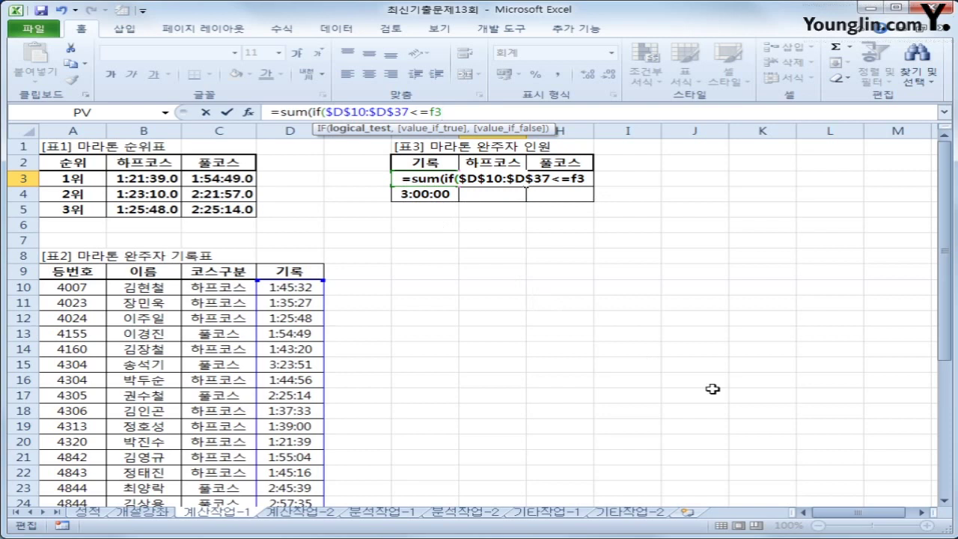
key(F4)
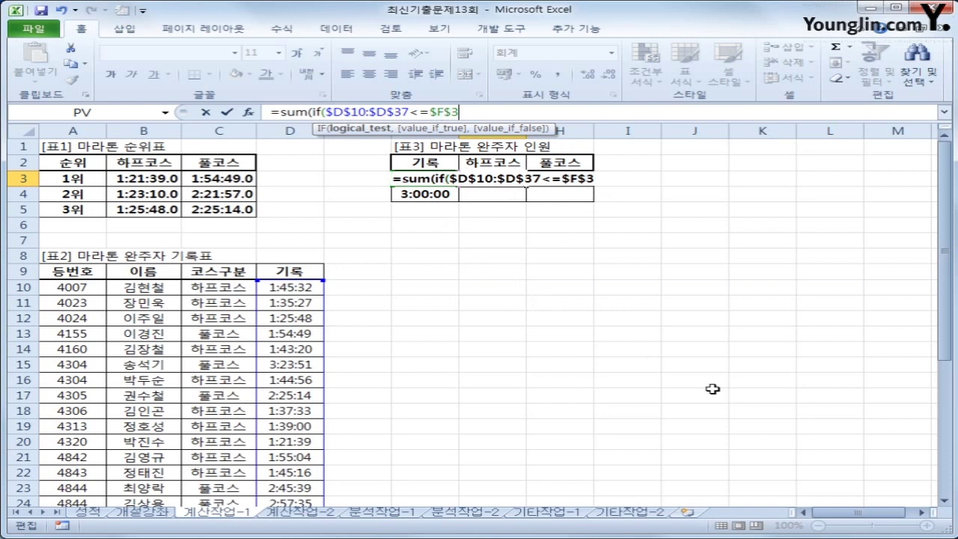
key(F4)
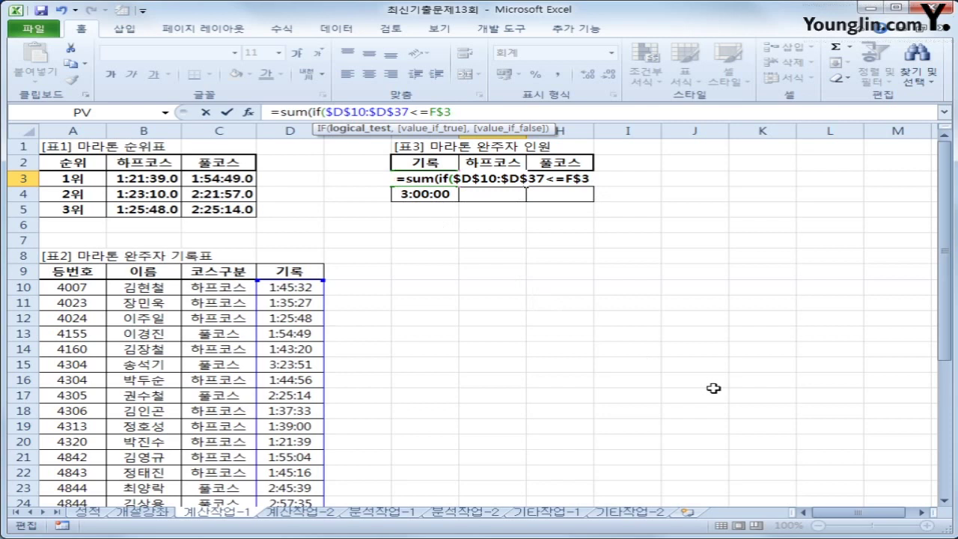
key(F4)
text(,)
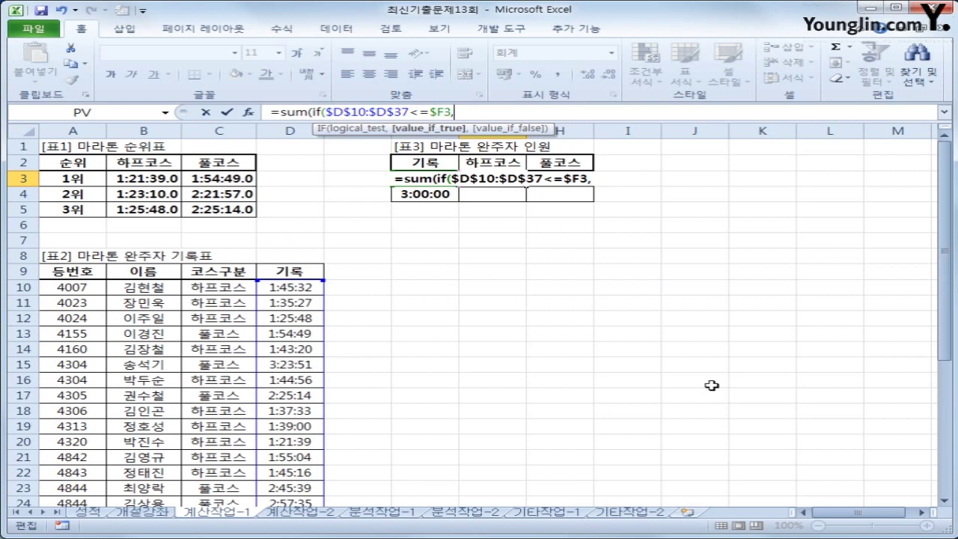
Step: Use 1 as the IF function's true value without a false value, and close the IF and SUM functions
text(1)
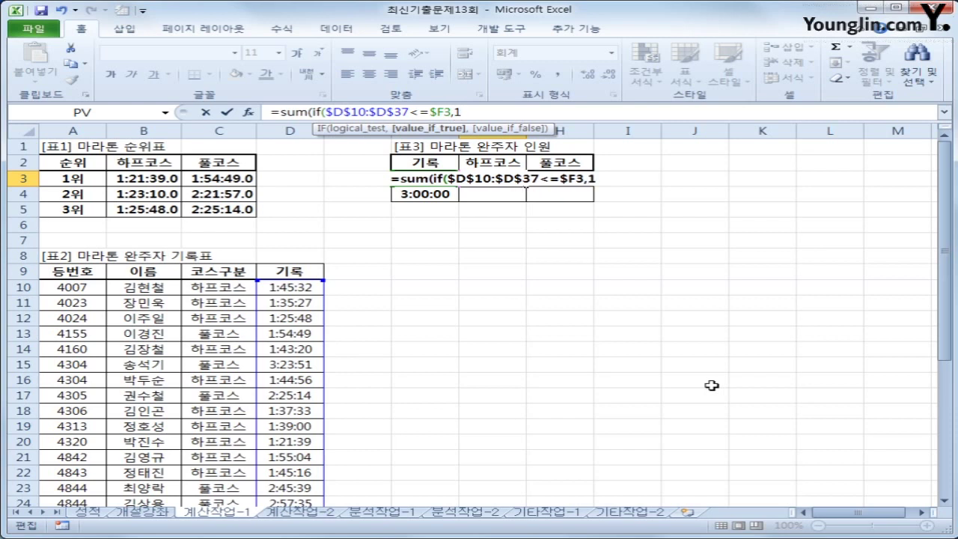
text(,0)
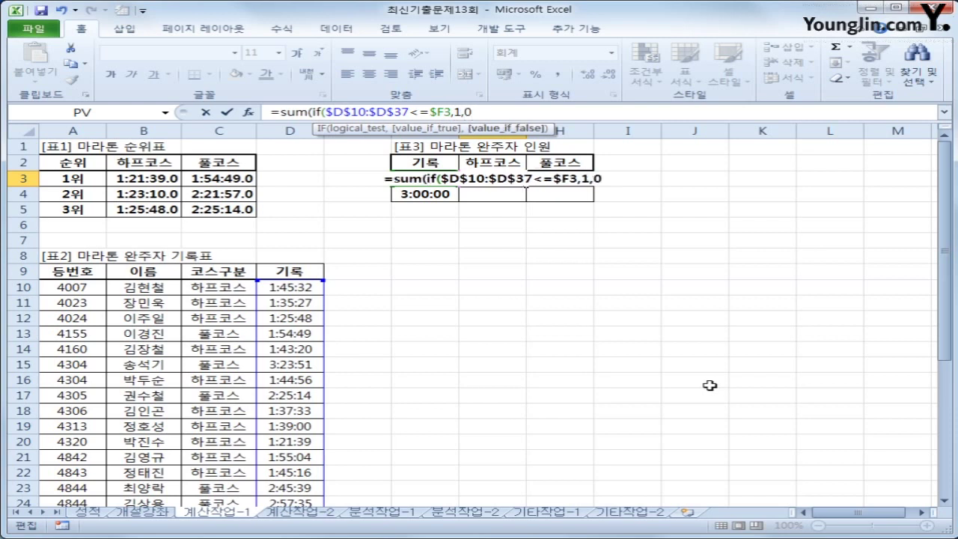
key(BackSpace)
key(BackSpace)
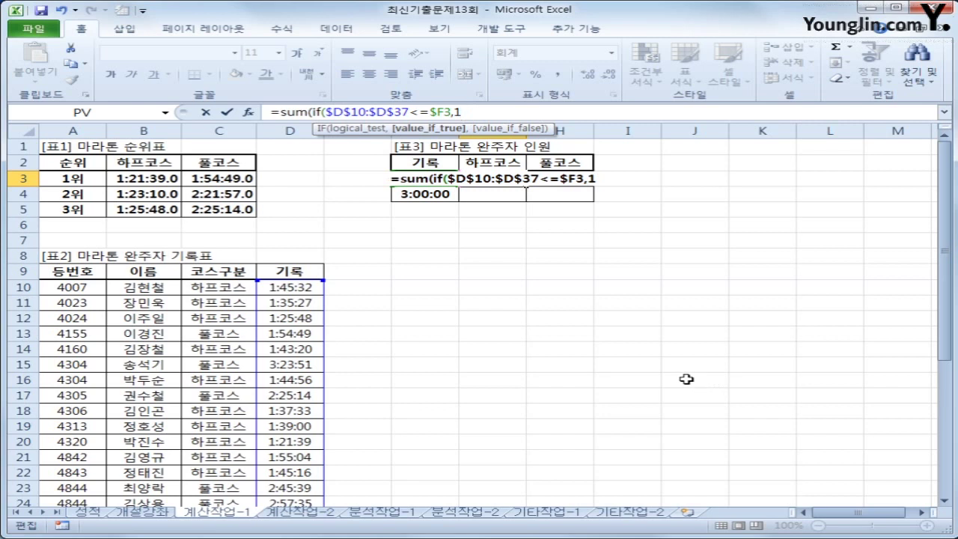
text())
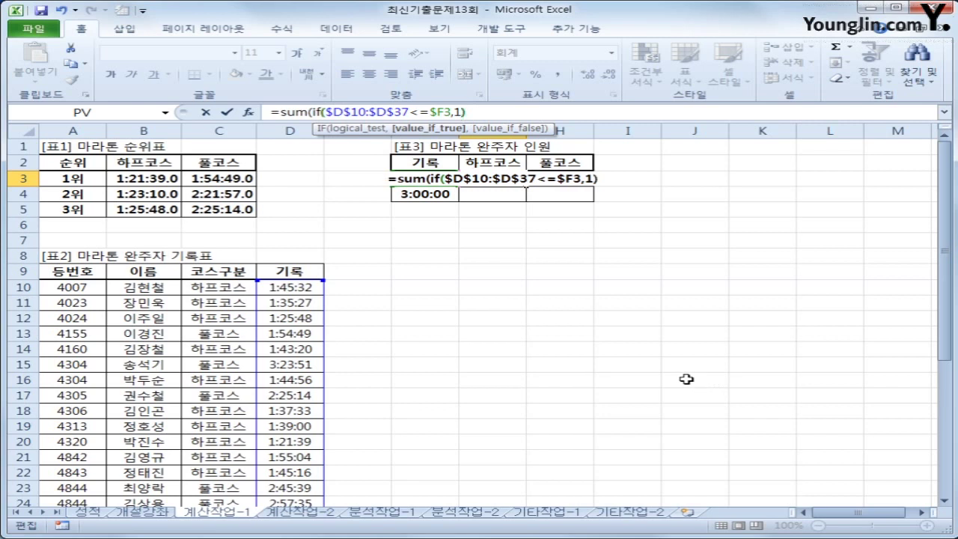
text())
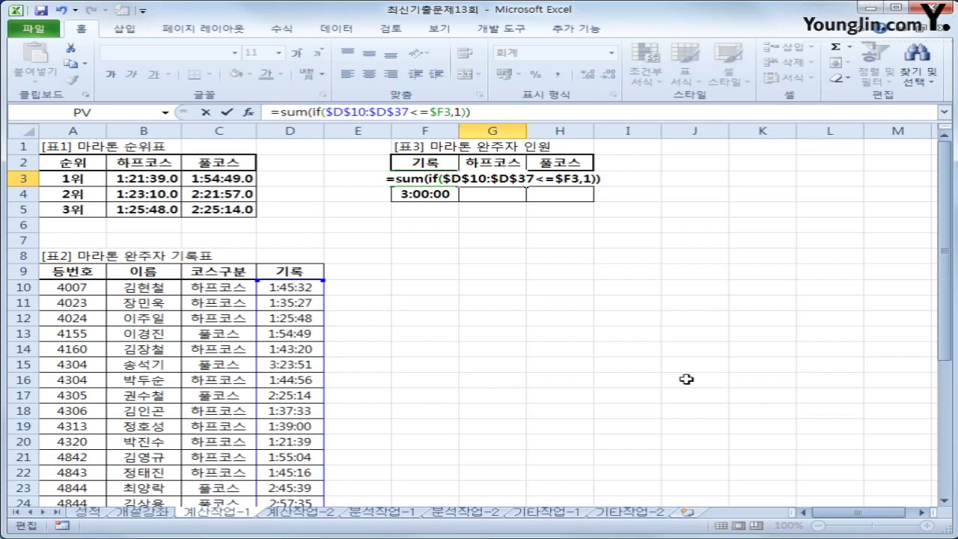
Step: Append &"명" to the G3 formula and enter it as an array formula
text(&)
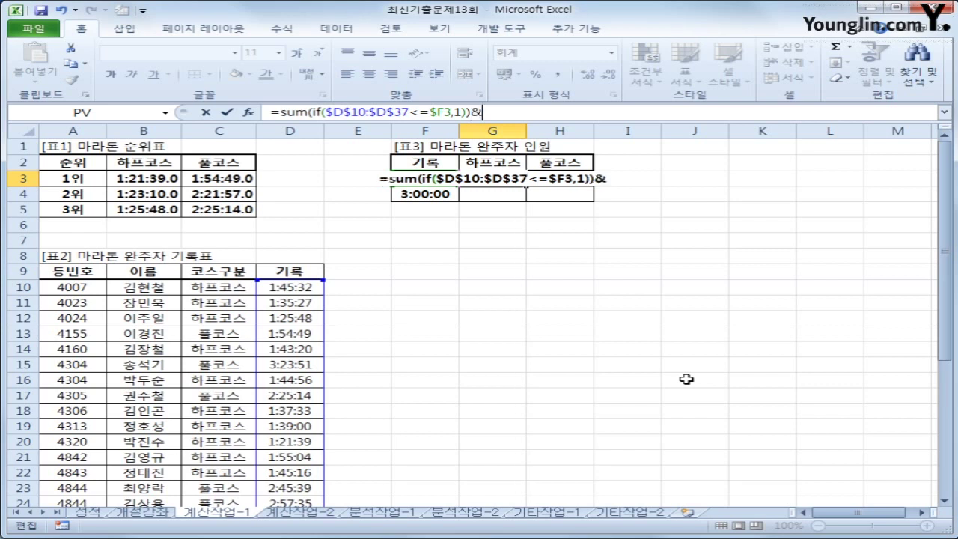
text(")
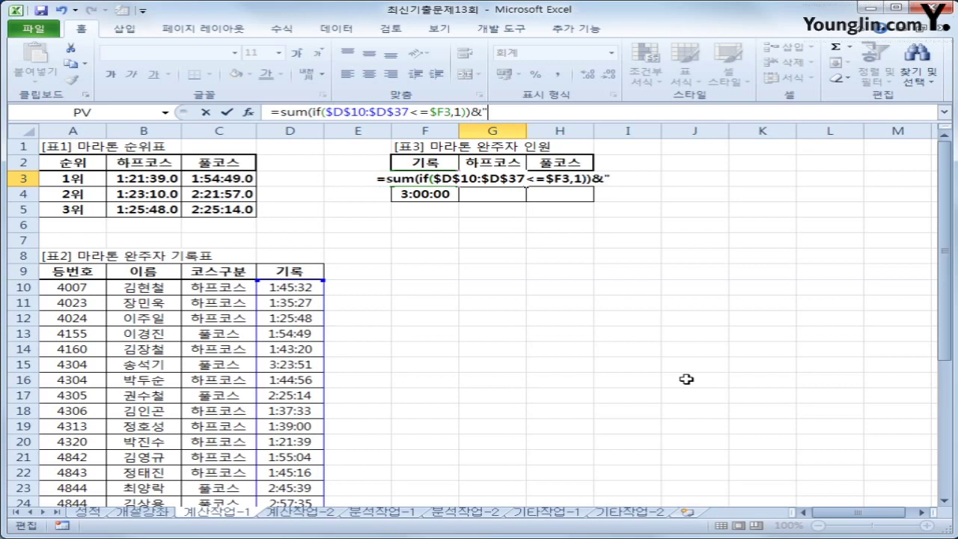
text(명)
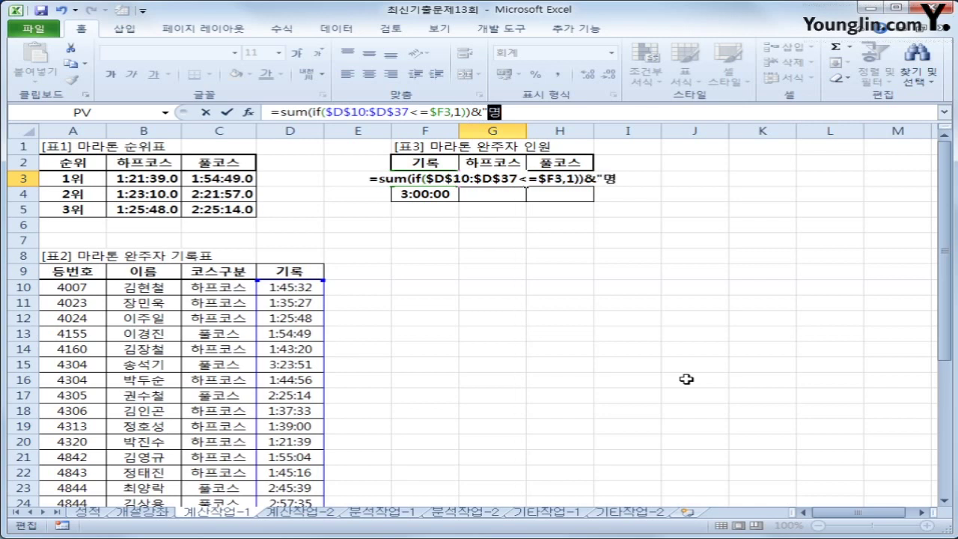
text(")
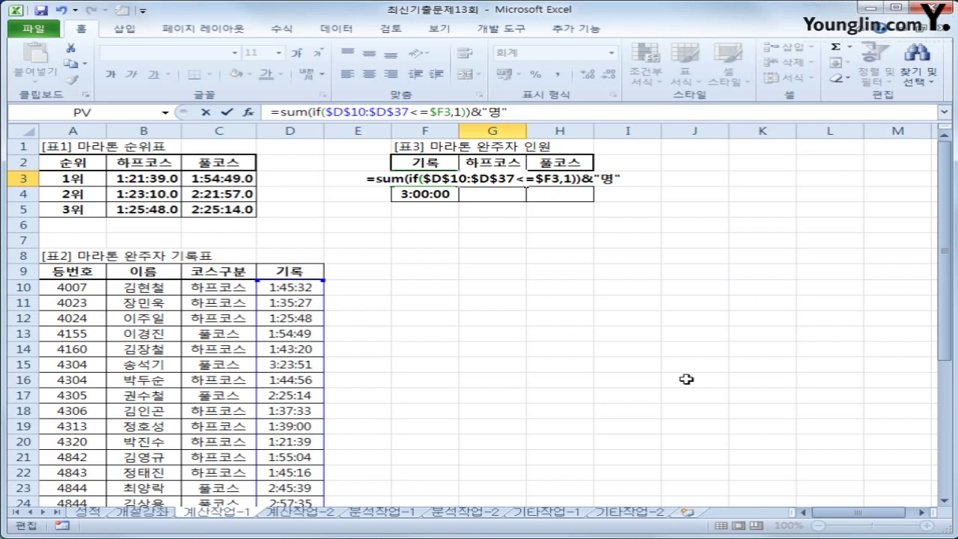
key(ctrl+shift+Return)
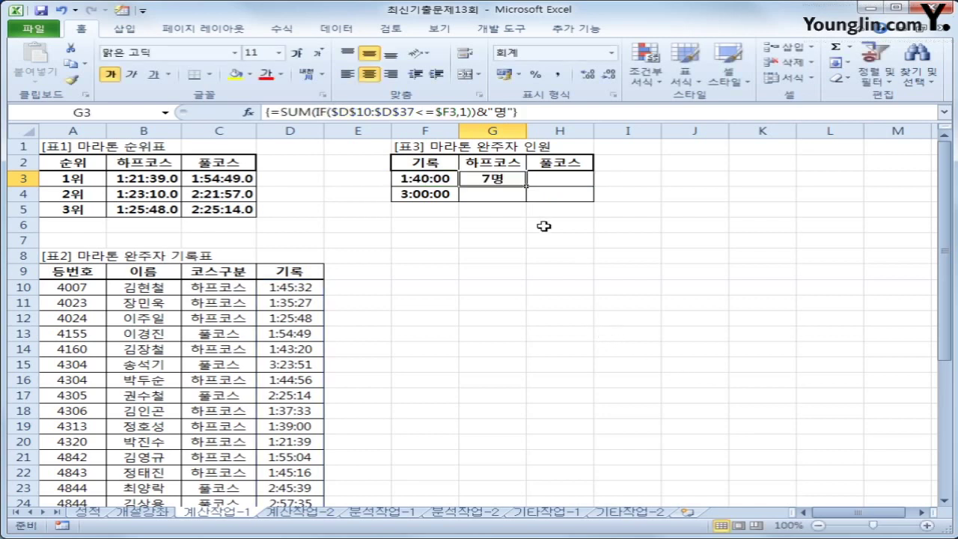
Step: Fill the G3 array formula through H4 and check the formulas in the 하프코스 and 풀코스 cells
drag(526, 187, 578, 196)
click(572, 195)
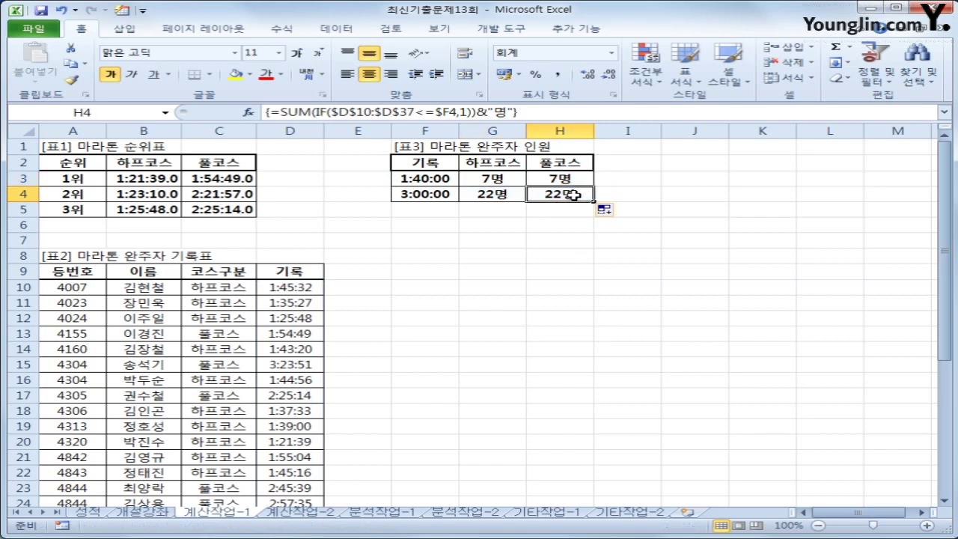
click(574, 176)
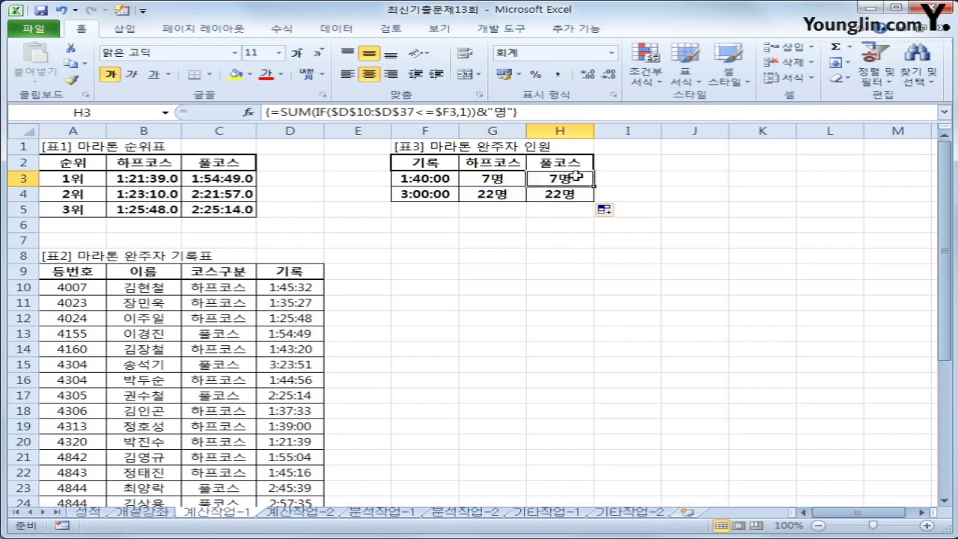
click(498, 178)
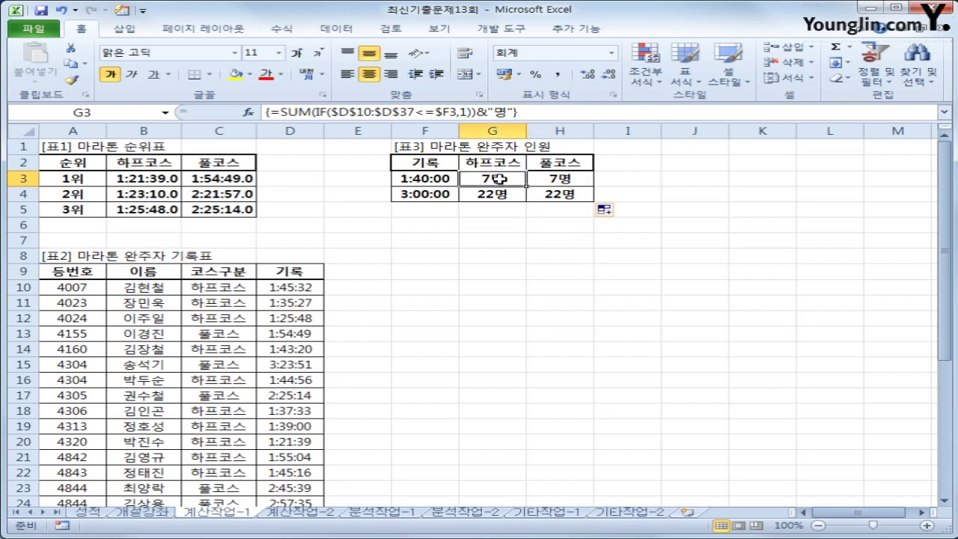
click(549, 178)
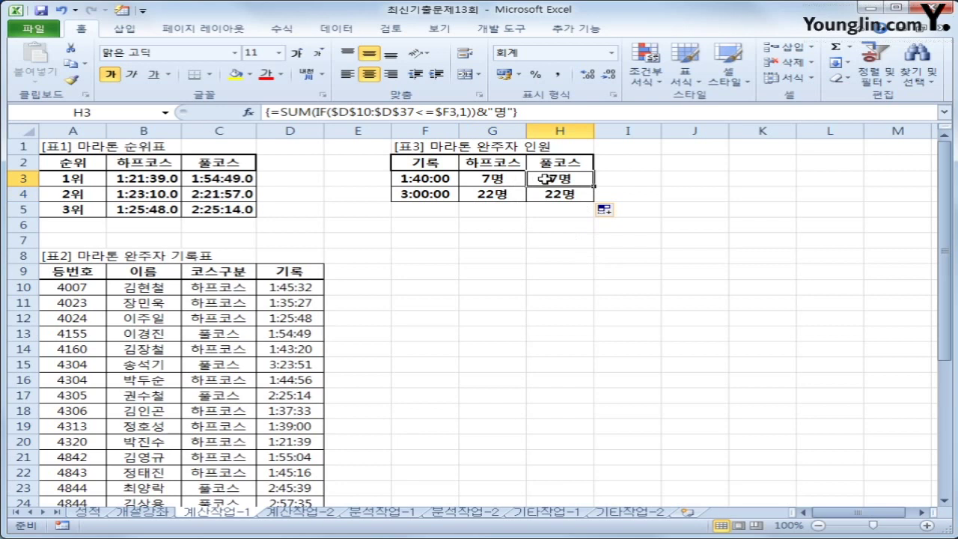
click(496, 178)
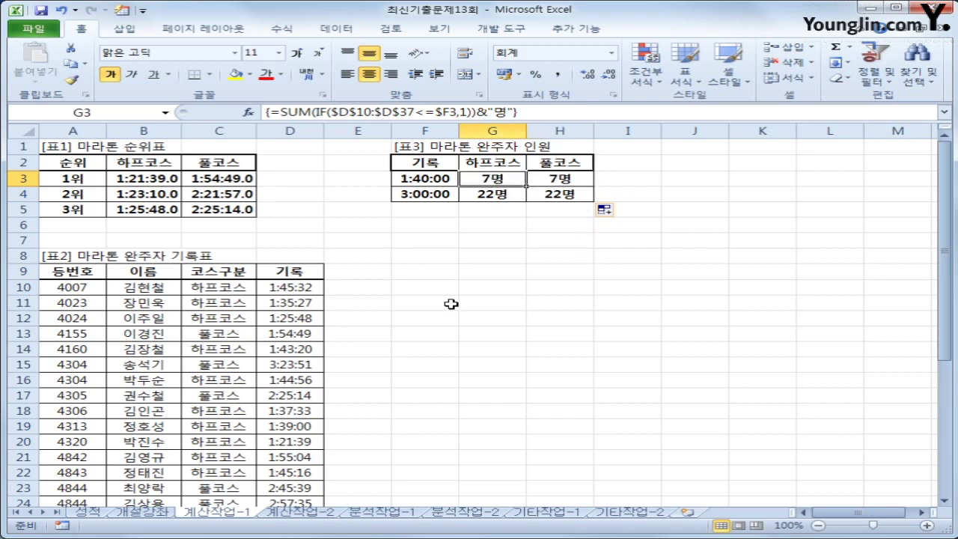
Step: In the G3 formula, enclose the condition $D$10:$D$37<=$F3 in parentheses and follow it with a multiplication sign
click(413, 111)
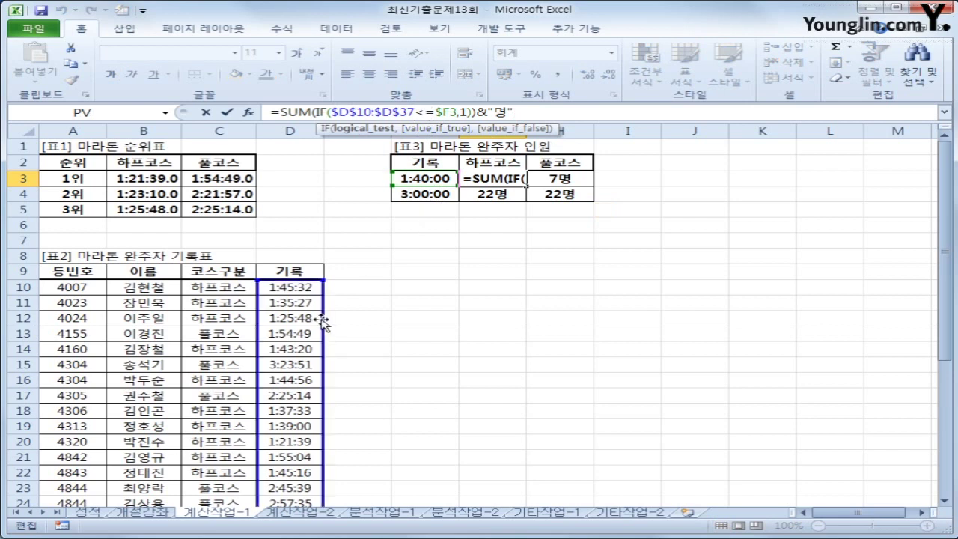
key(ctrl+shift+Return)
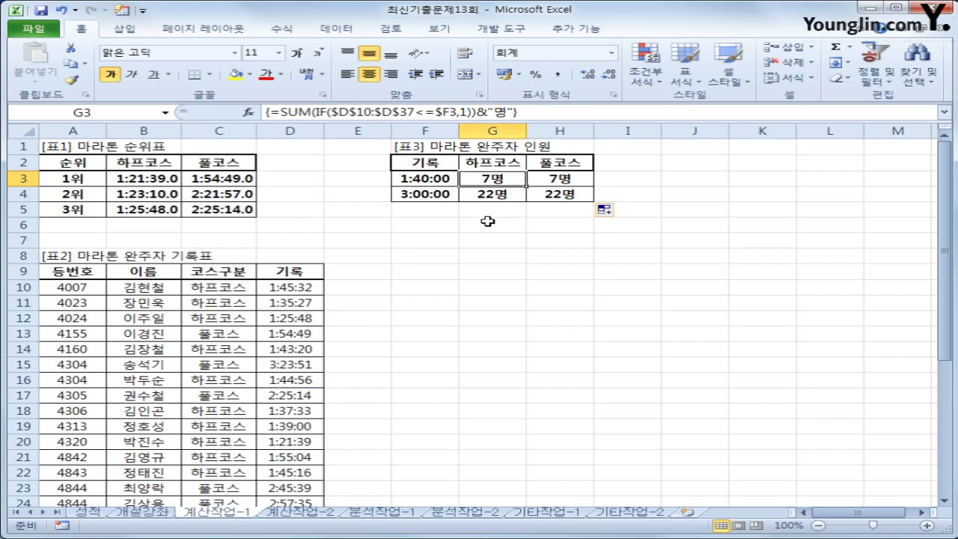
click(333, 112)
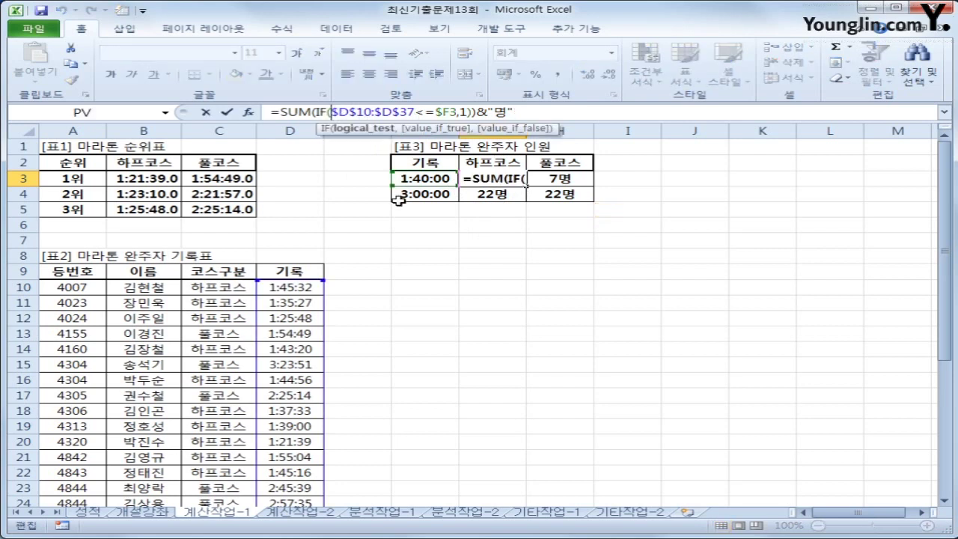
text(()
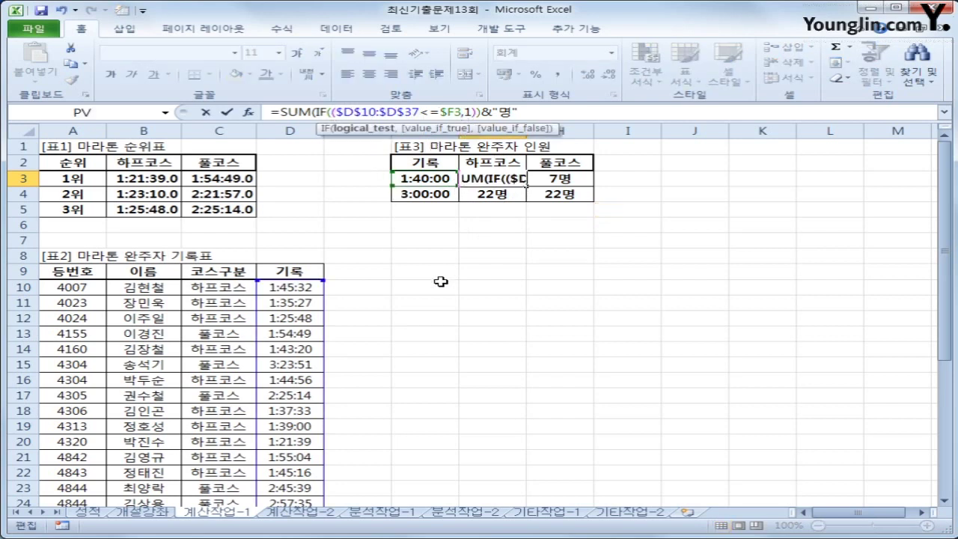
key(Right)
key(Right)
key(Right)
key(Right)
key(Right)
key(Right)
key(Right)
key(Right)
key(Right)
key(Right)
key(Right)
key(Right)
key(Right)
key(Right)
key(Right)
key(Right)
key(Right)
text()*)
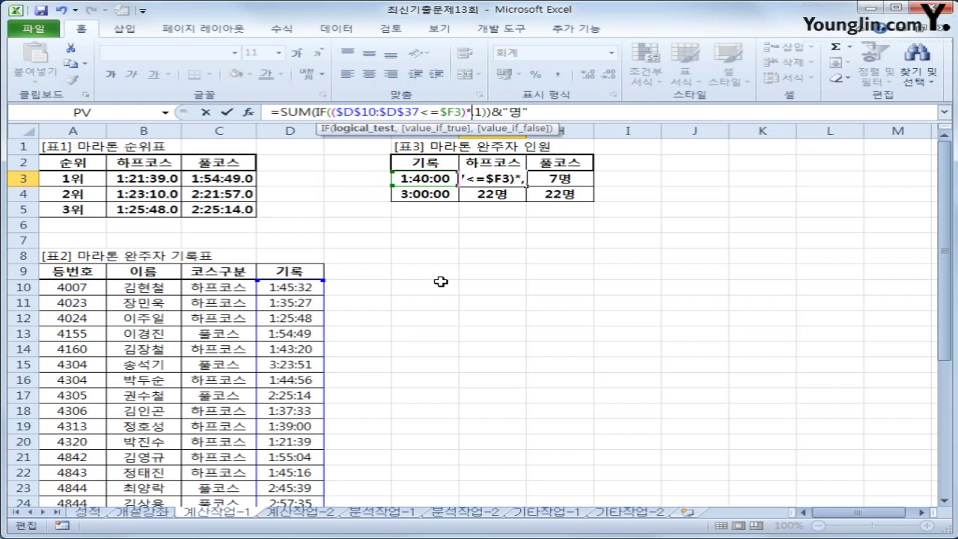
Step: Add the second IF condition ($C$10:$C$37=G$2), comparing the 코스구분 entries with the column's course heading
text(()
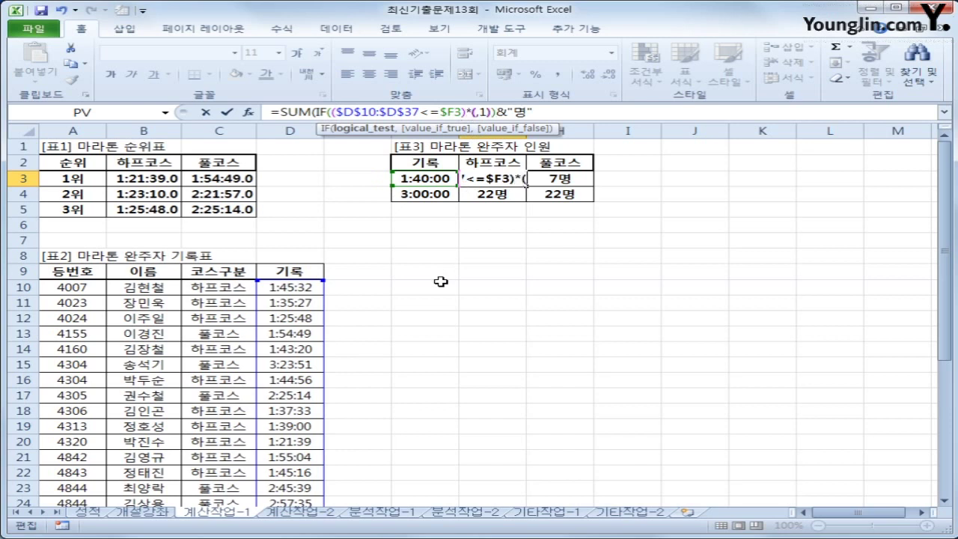
drag(219, 287, 231, 487)
key(F4)
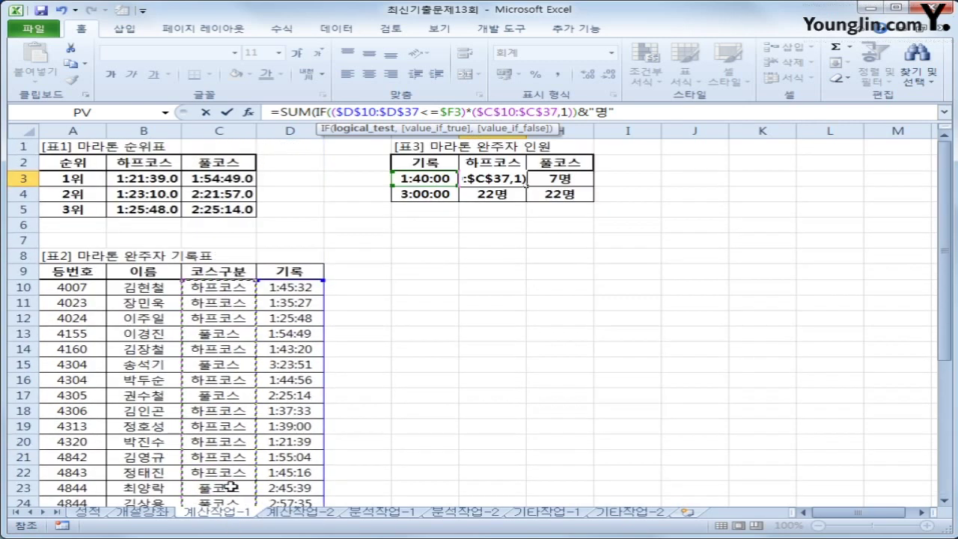
text(=)
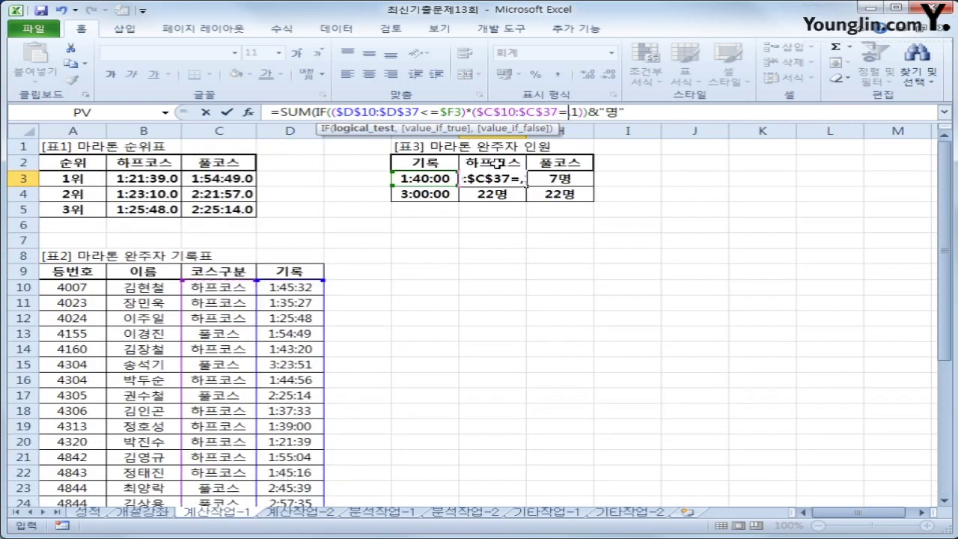
click(496, 164)
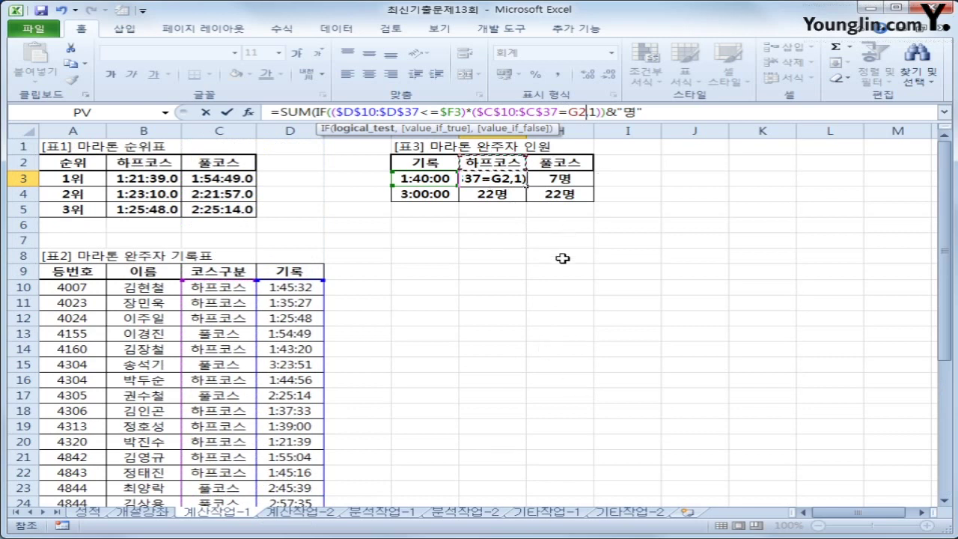
key(F4)
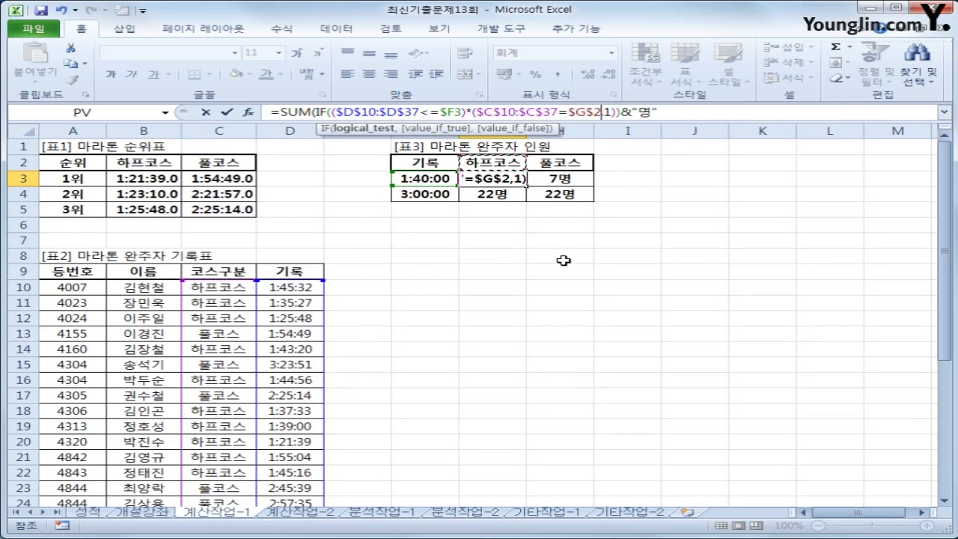
key(F4)
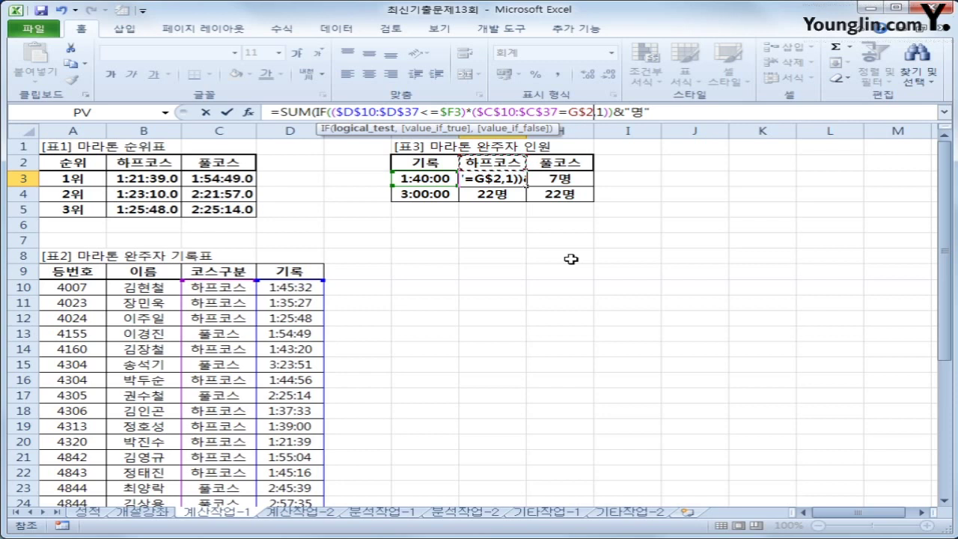
text())
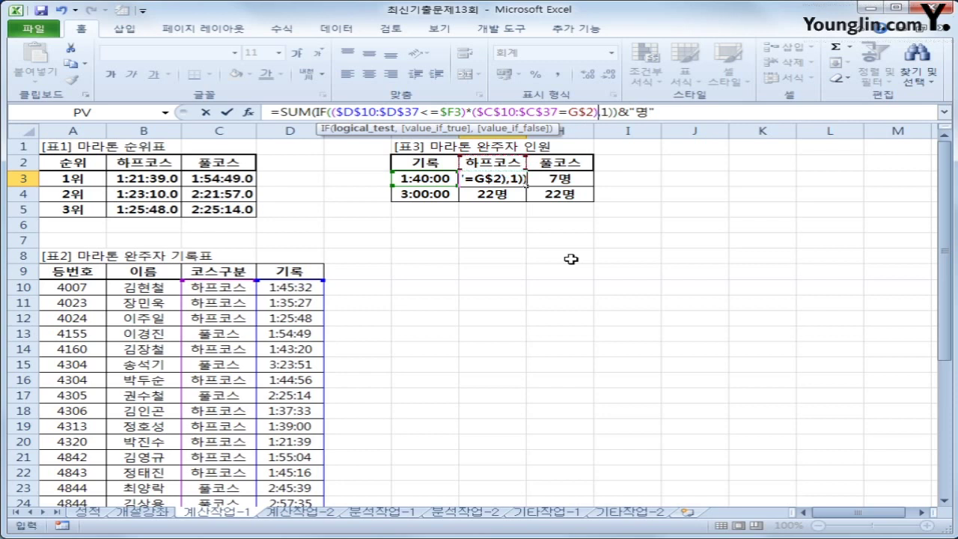
Step: Enter the two-condition G3 formula as an array formula, fill it through H4, and review the counts against the marathon record table
key(ctrl+shift+Return)
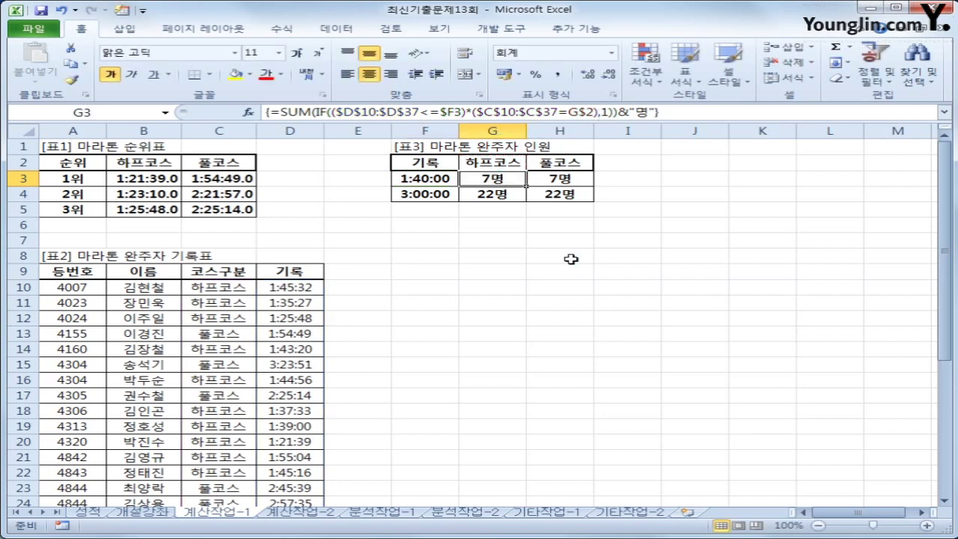
drag(526, 187, 585, 199)
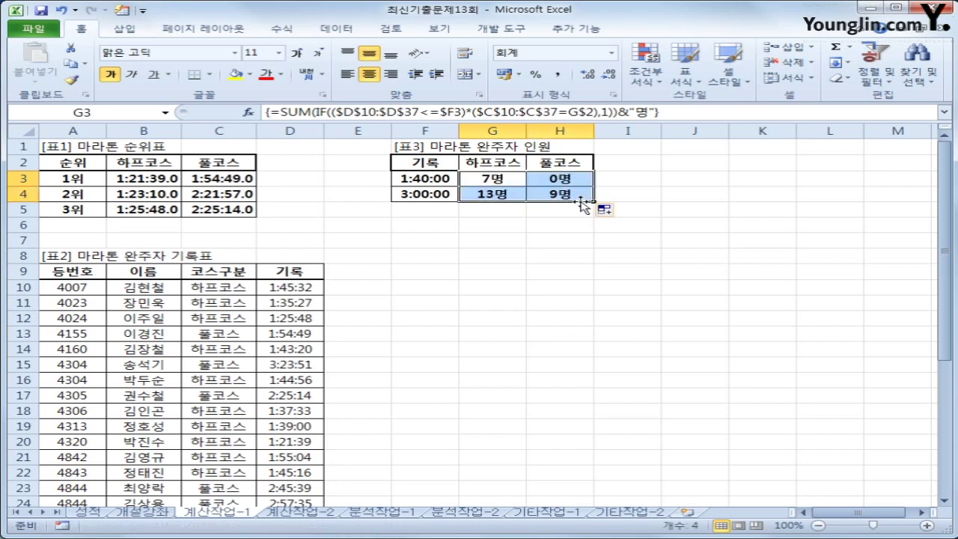
click(486, 163)
click(492, 176)
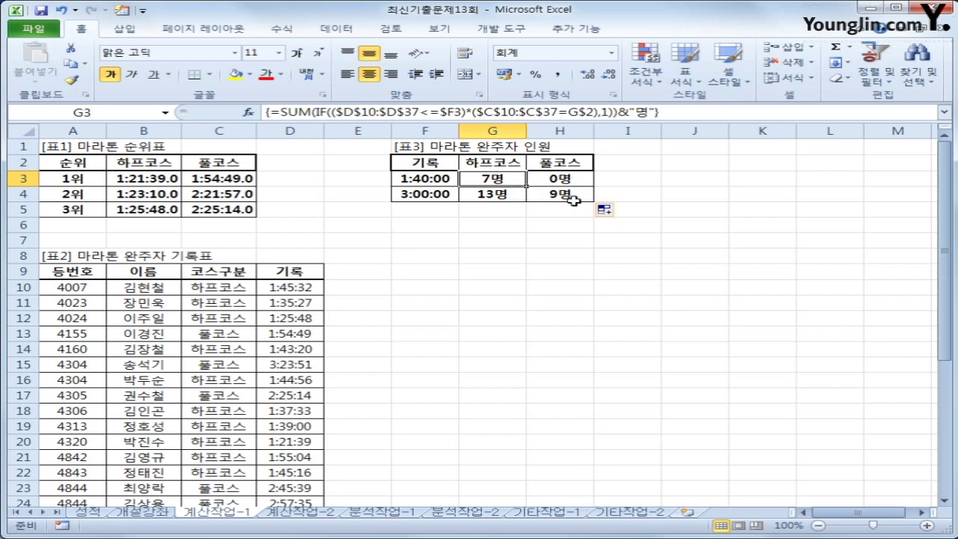
scroll(545, 247, down, 4)
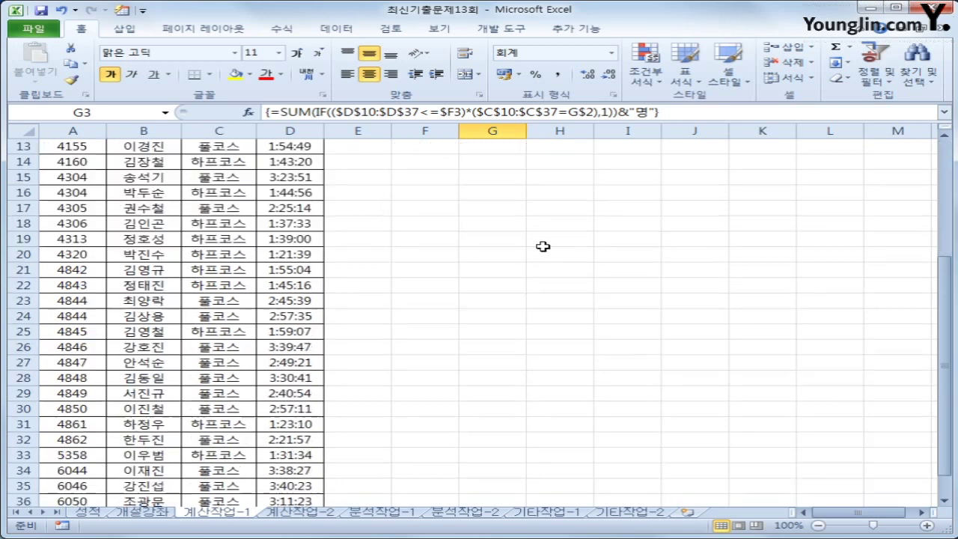
scroll(508, 327, down, 3)
scroll(497, 325, up, 7)
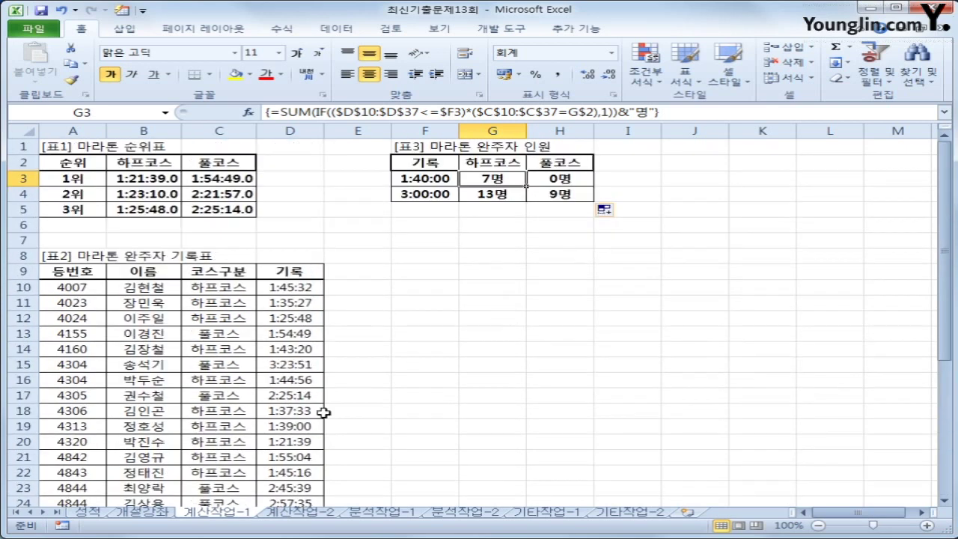
Step: On the 계산작업-2 sheet, enter =MID(B3,5,2) in C3 to extract the department code from the 학번
click(298, 515)
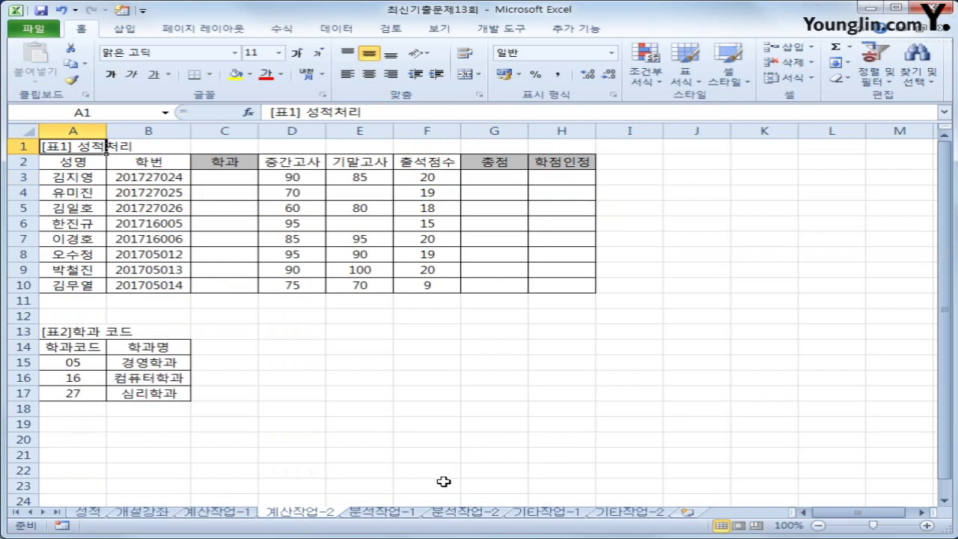
click(215, 181)
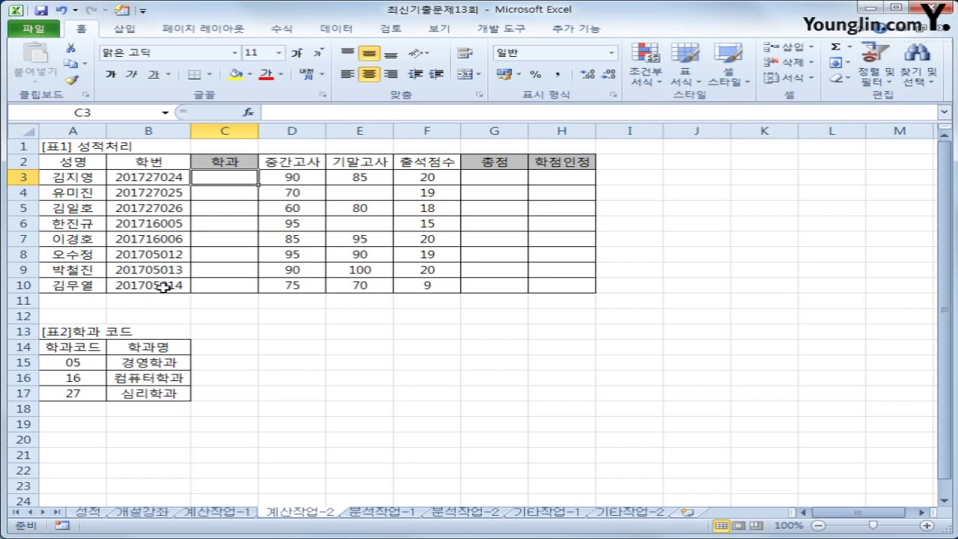
text(=ㅡㅑ)
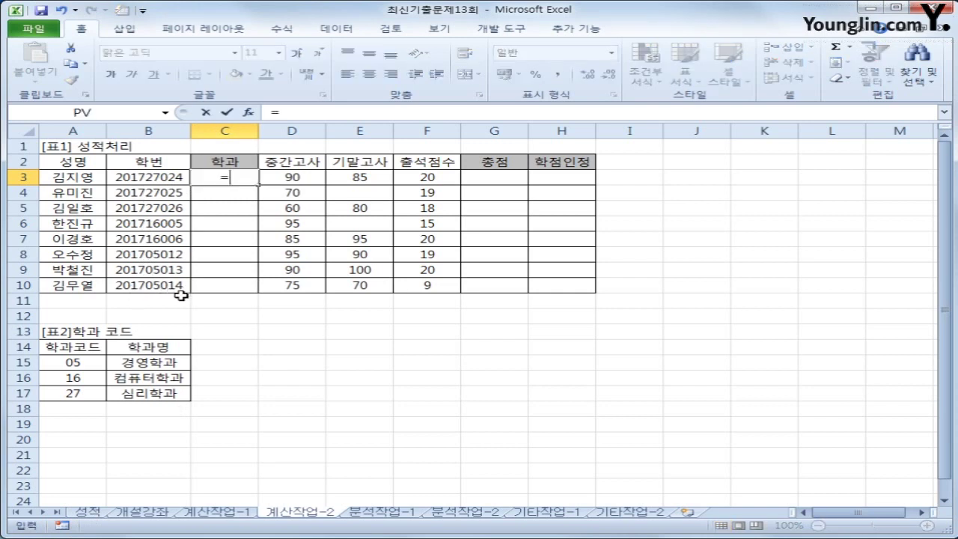
key(BackSpace)
key(BackSpace)
key(Hangul)
text(mid()
key(Left)
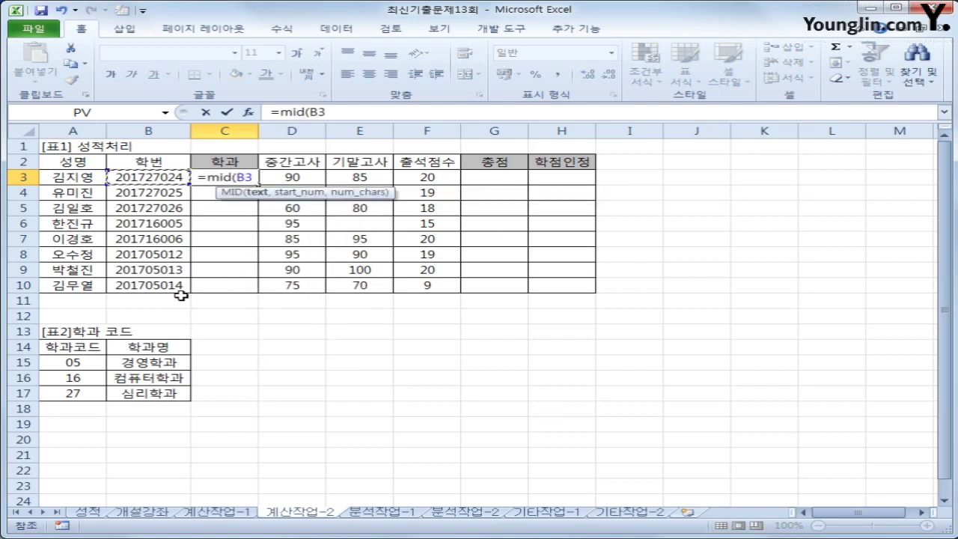
text(,5,)
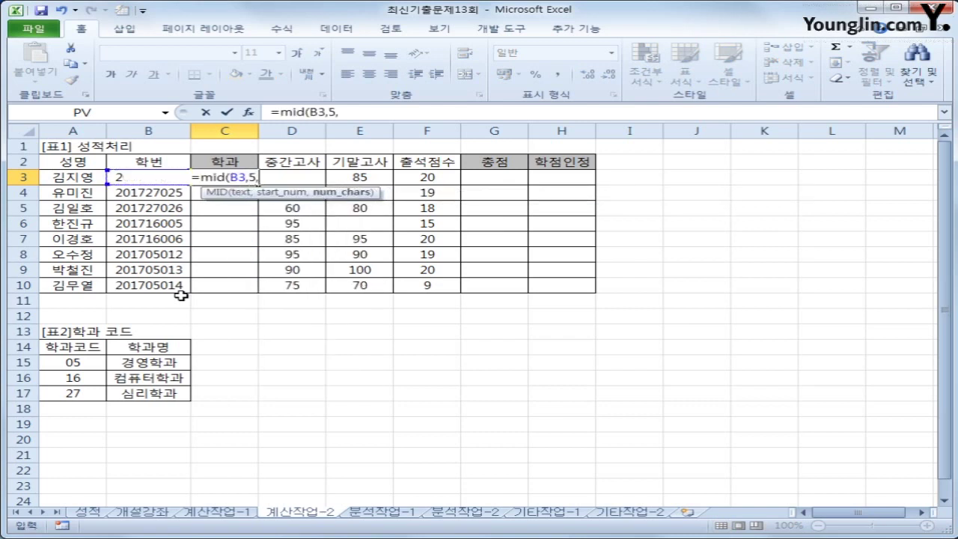
text(2))
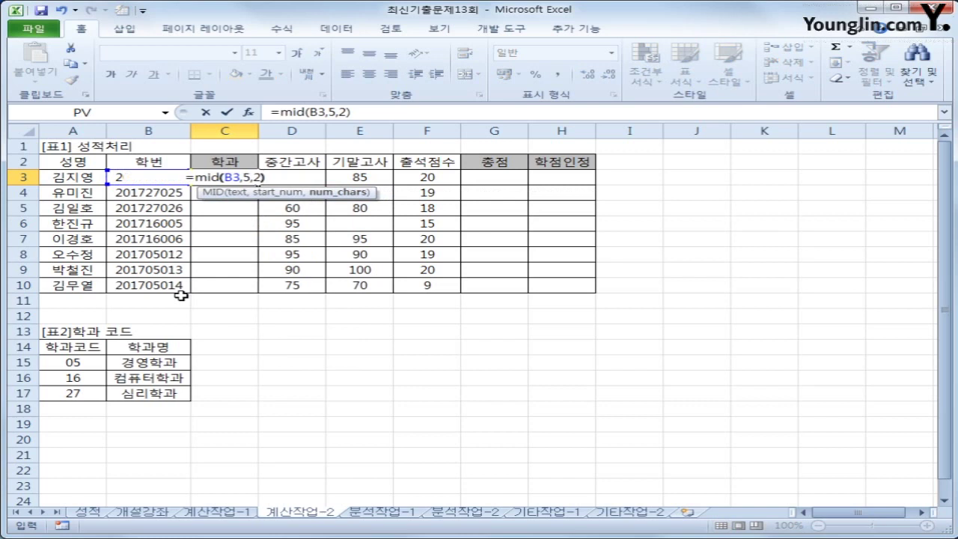
key(Return)
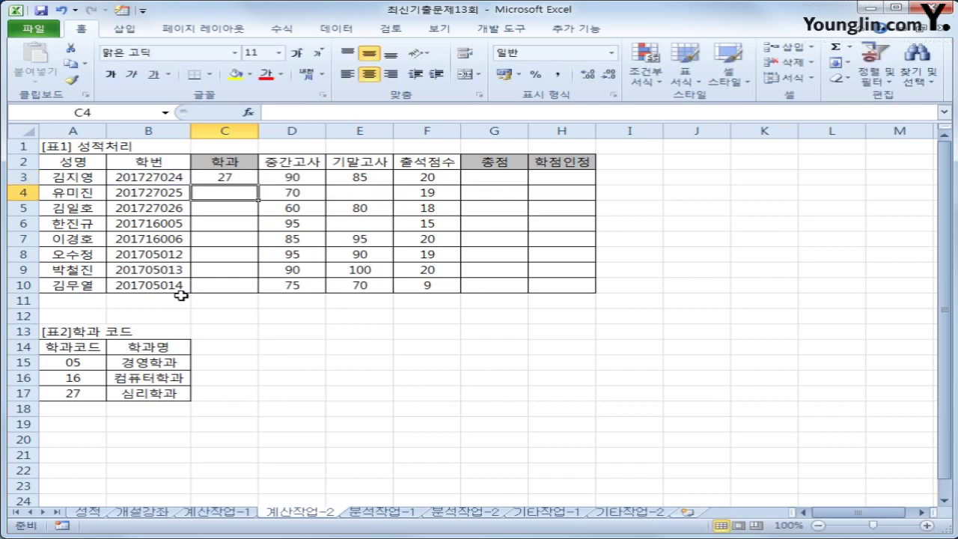
Step: Fill the C3 MID formula down to C10 and check the copied formulas in the 학과 column
click(225, 177)
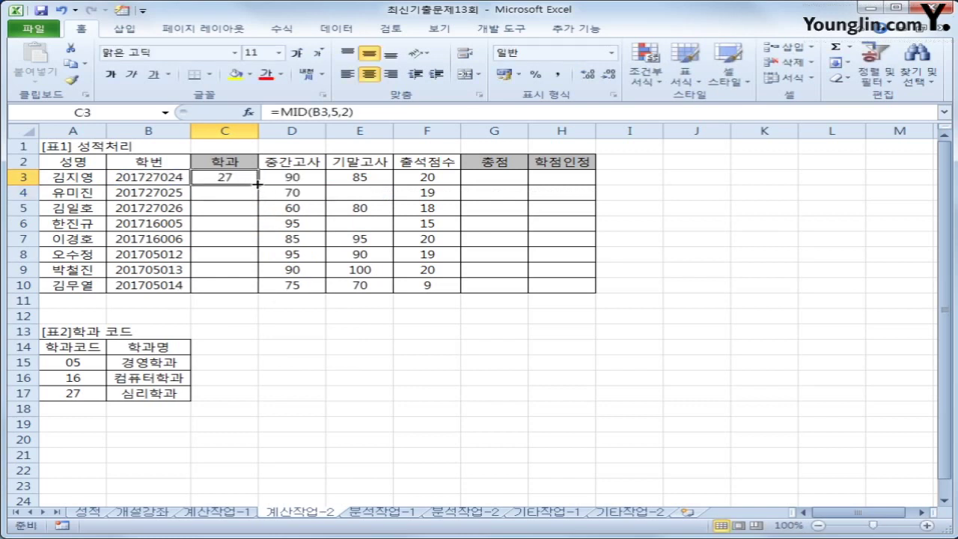
drag(259, 184, 252, 286)
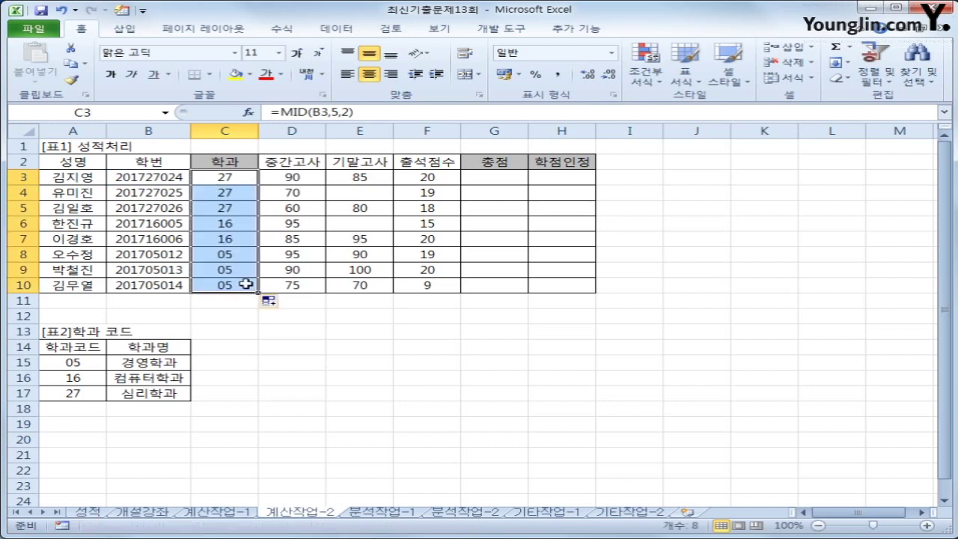
click(243, 223)
click(233, 256)
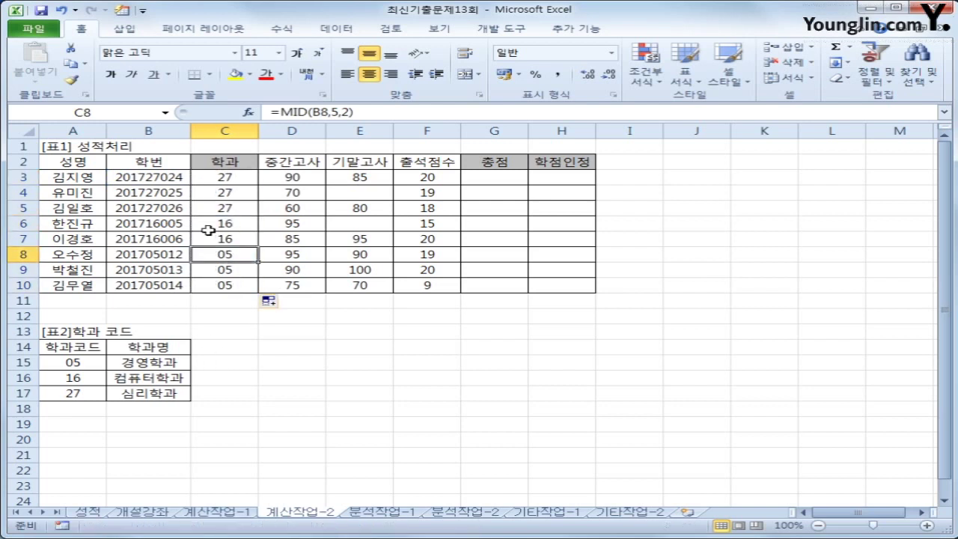
click(216, 184)
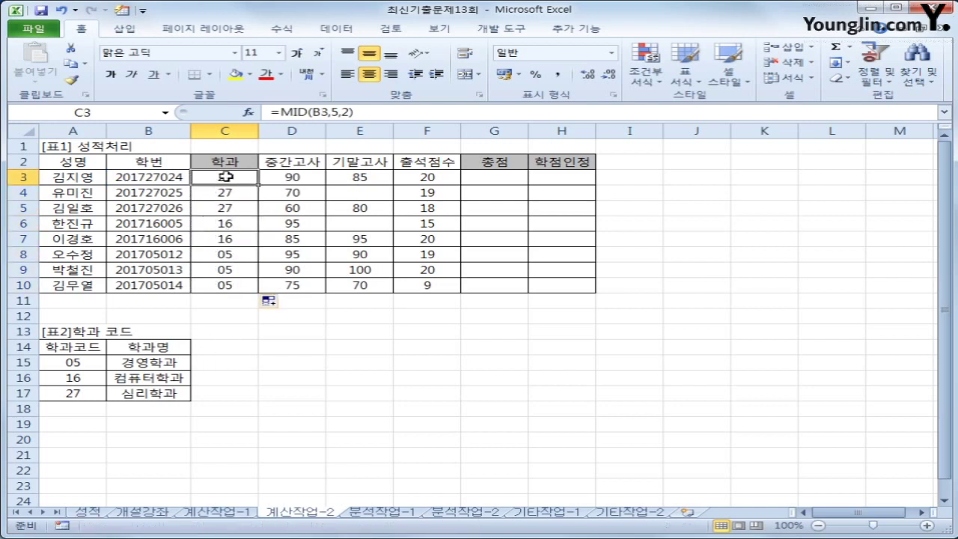
Step: Compare the codes in C3:C10 with the 학과코드 and 학과명 columns of the department code table in A15:B17
drag(226, 179, 220, 287)
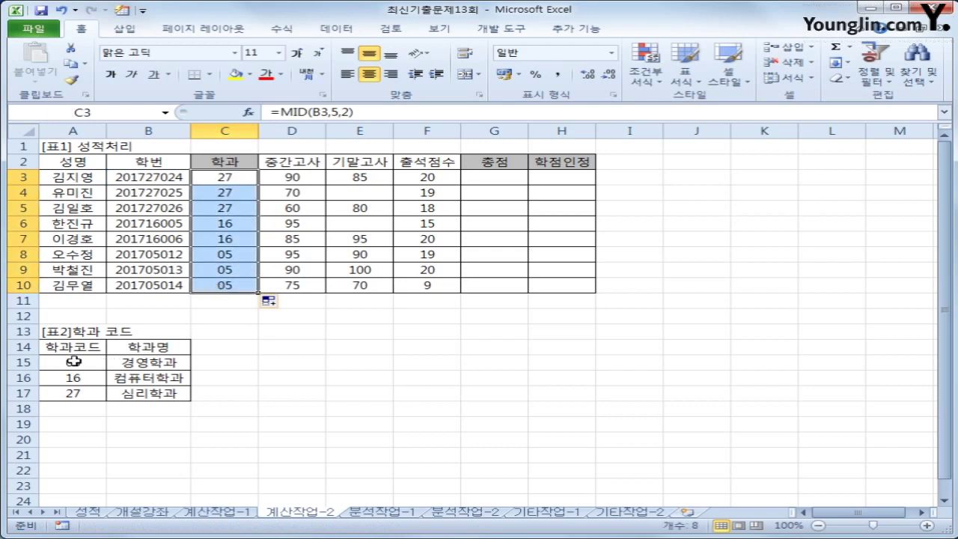
drag(72, 363, 133, 393)
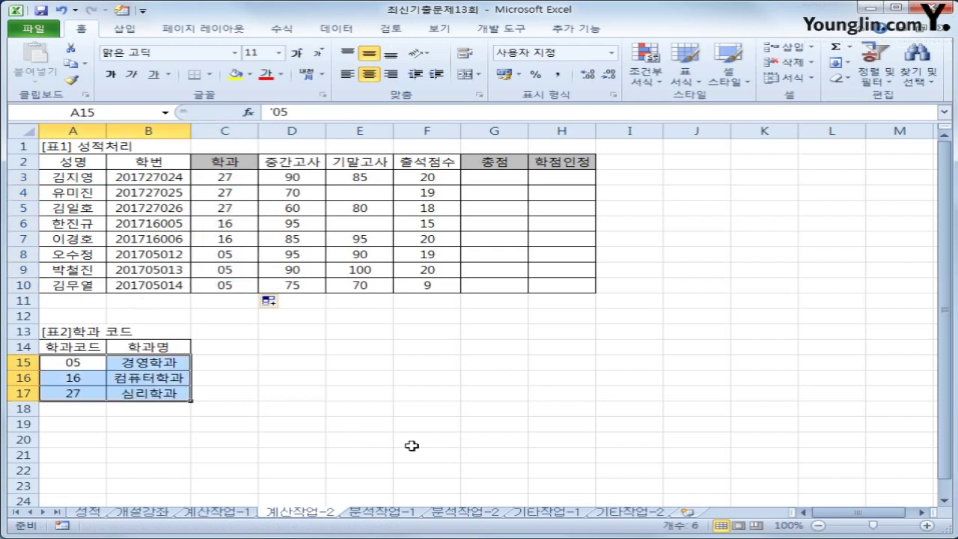
drag(70, 363, 73, 389)
drag(146, 363, 148, 400)
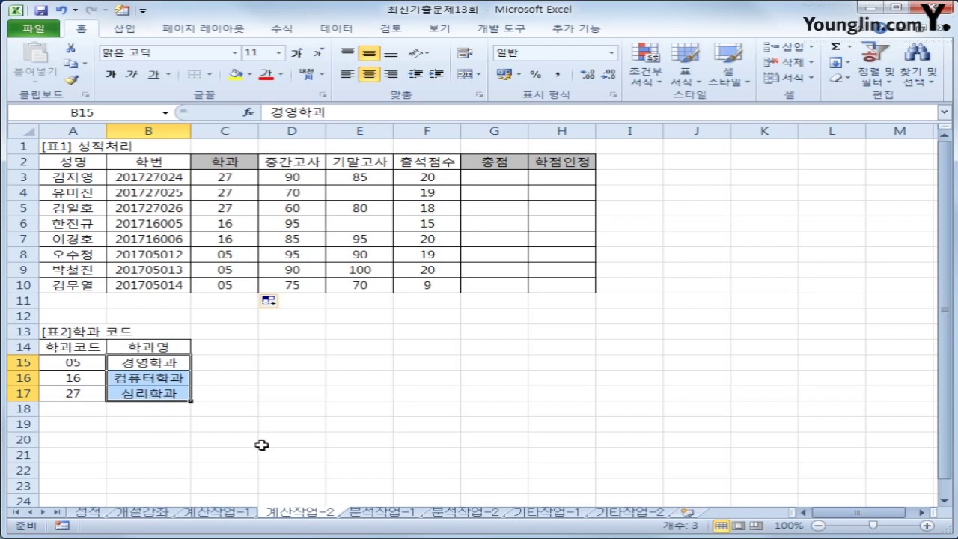
Step: Wrap the C3 formula in VLOOKUP, using MID(B3,5,2) as the lookup value, and continue to the table array argument
click(233, 181)
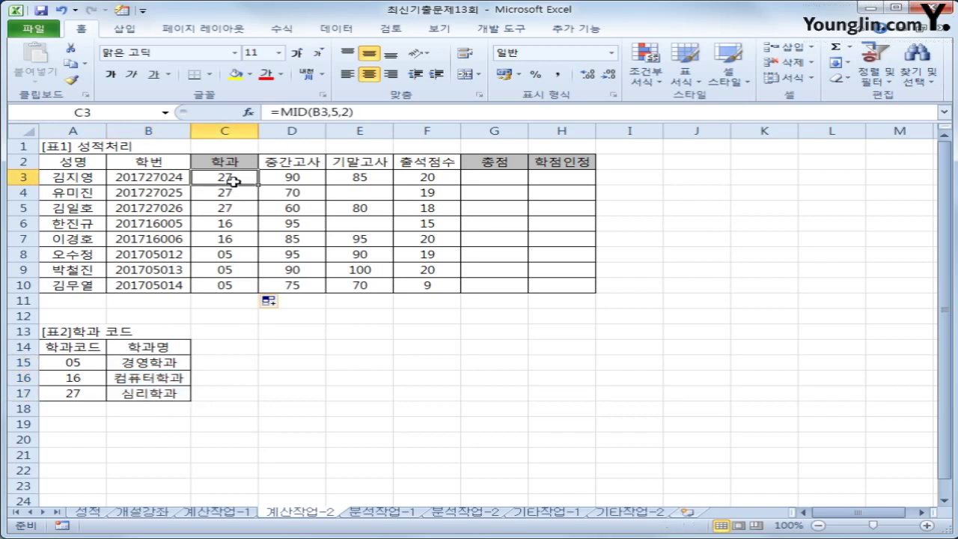
click(281, 111)
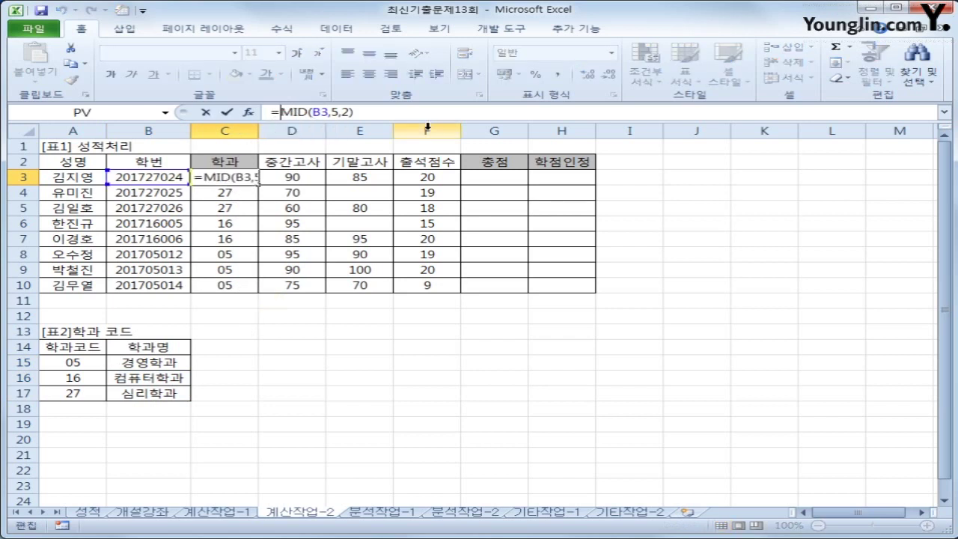
text(VLOOKUP()
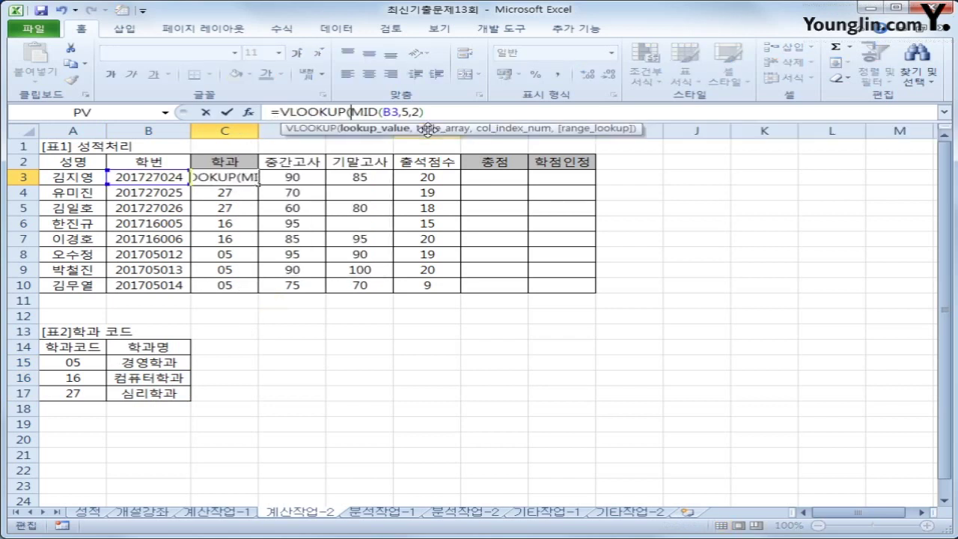
key(End)
text(,)
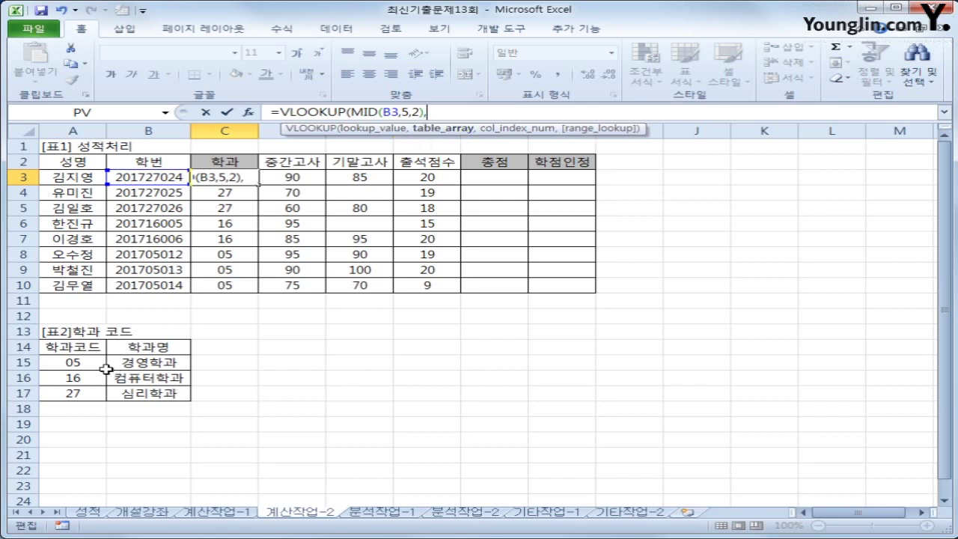
Step: Complete the C3 VLOOKUP with the absolute table range $A$15:$B$17, column index 2 and match type 0, and enter the formula
drag(98, 363, 134, 397)
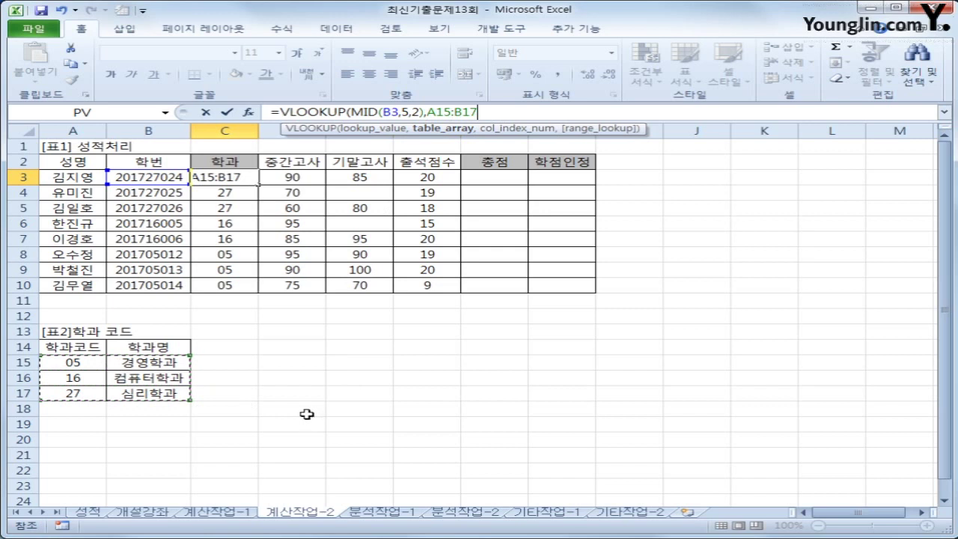
key(F4)
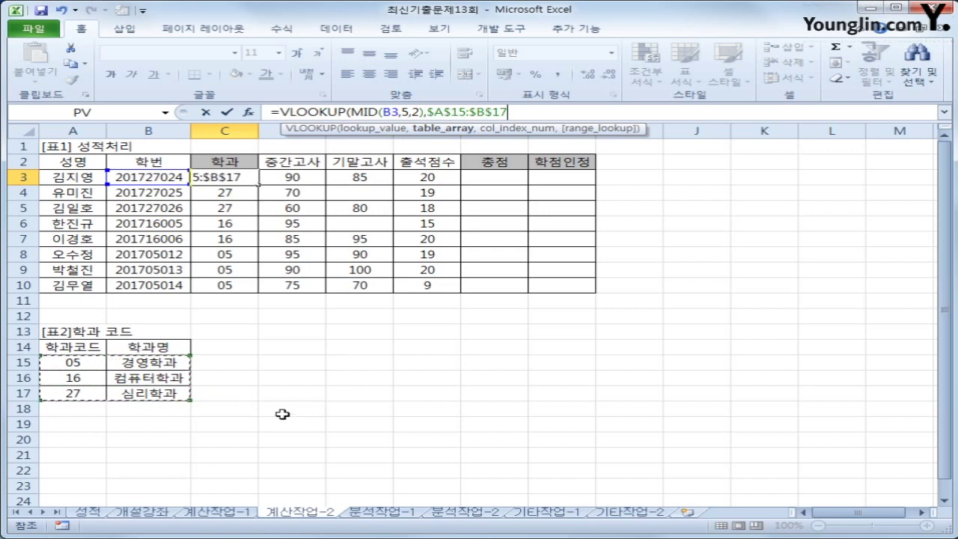
text(,)
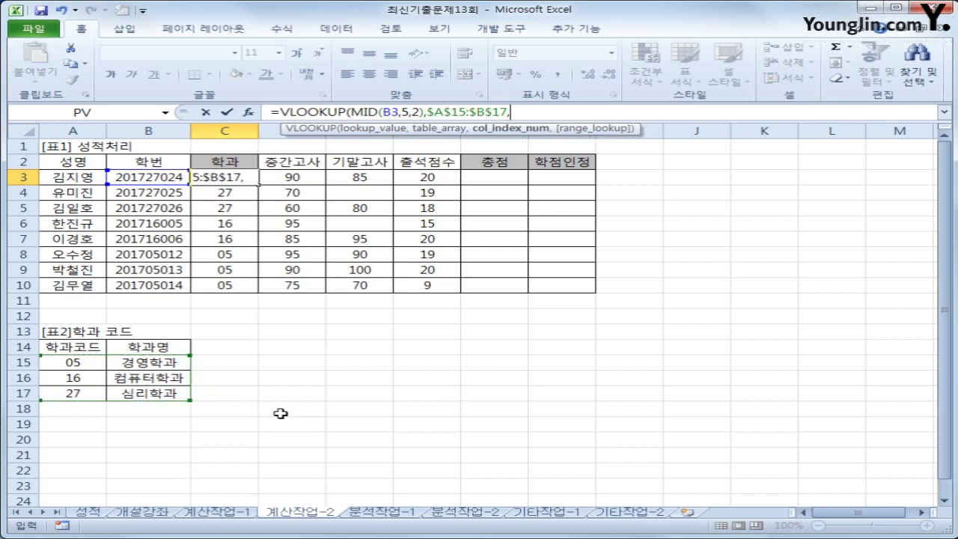
text(2,)
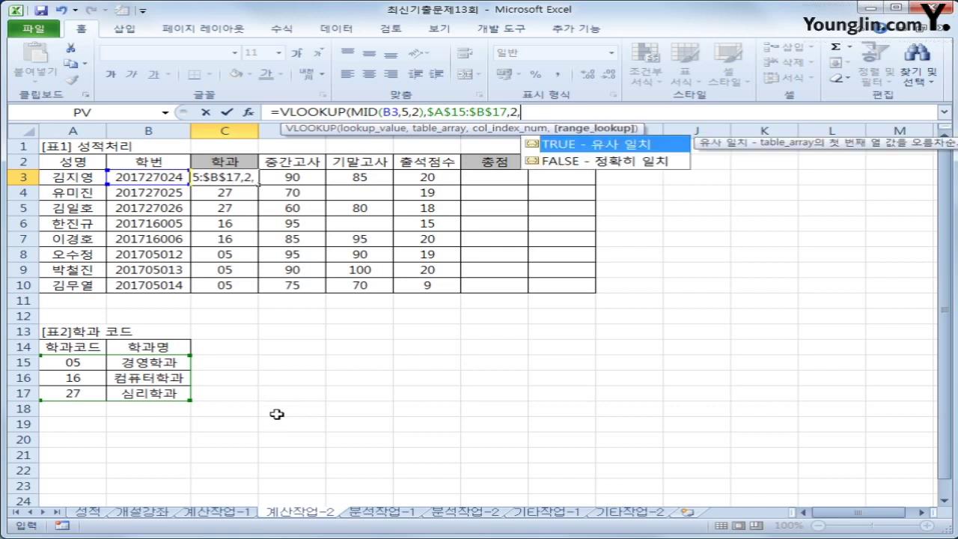
text(0)
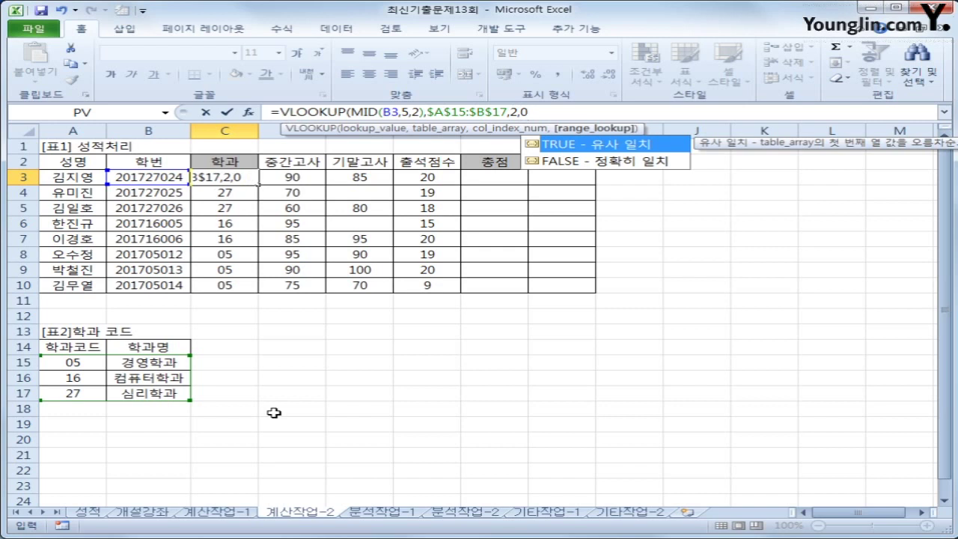
text())
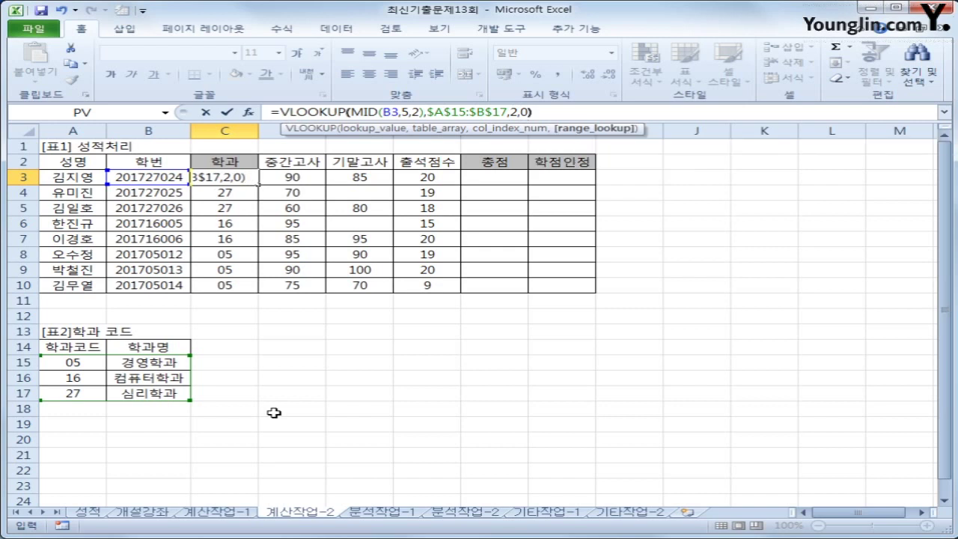
key(Return)
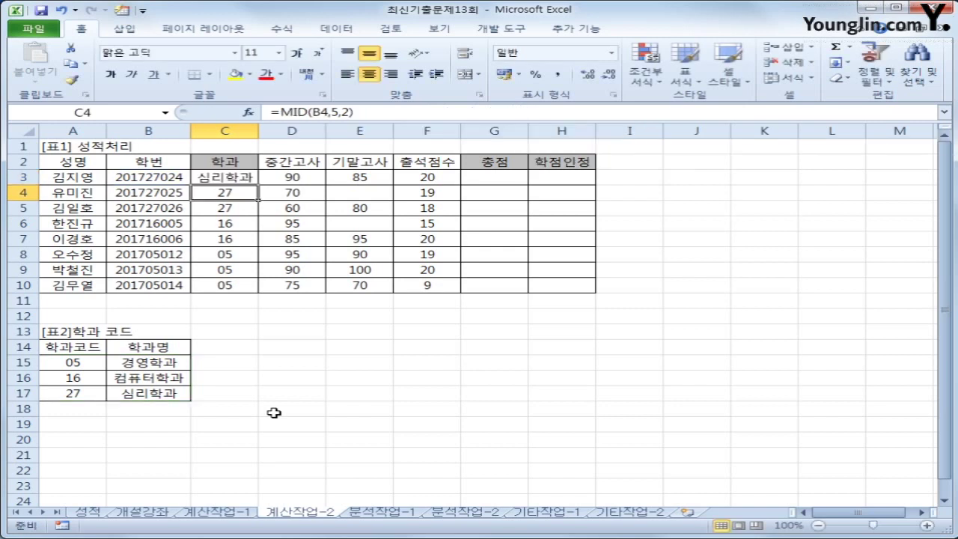
Step: Fill the C3 VLOOKUP formula down to C10 and autofit the width of the 학과 column
click(228, 180)
drag(257, 185, 259, 296)
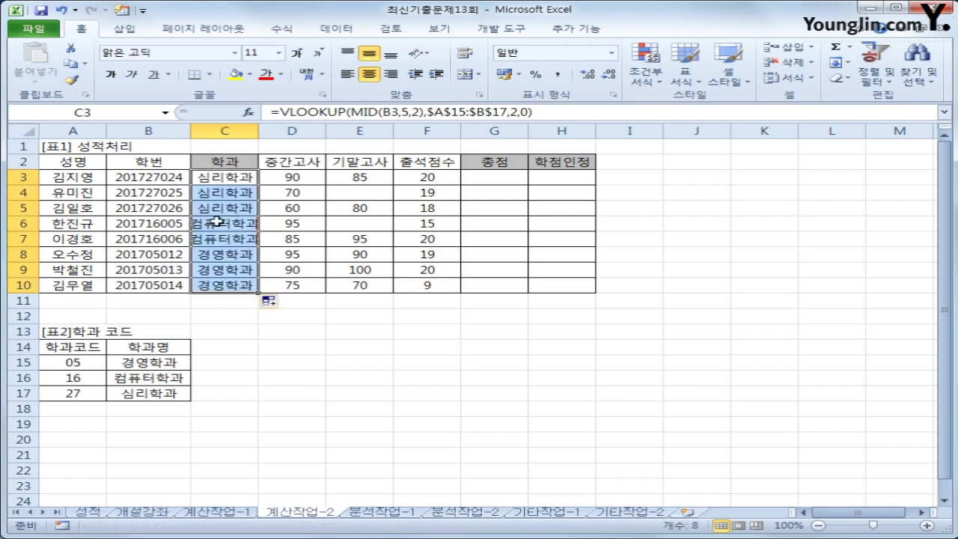
double_click(258, 130)
click(268, 181)
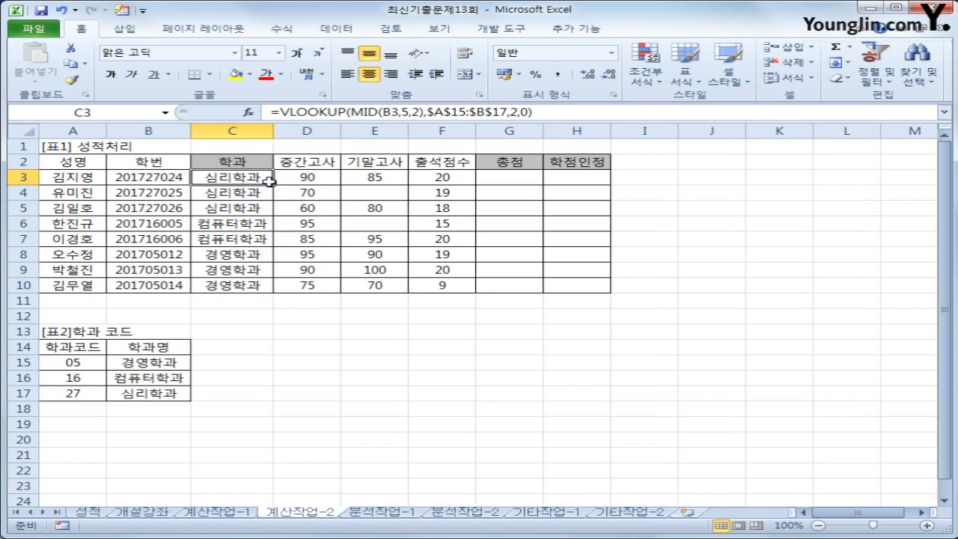
Step: Start the 학점인정 formula in H3 with an IF function whose logical test is a nested OR
click(513, 172)
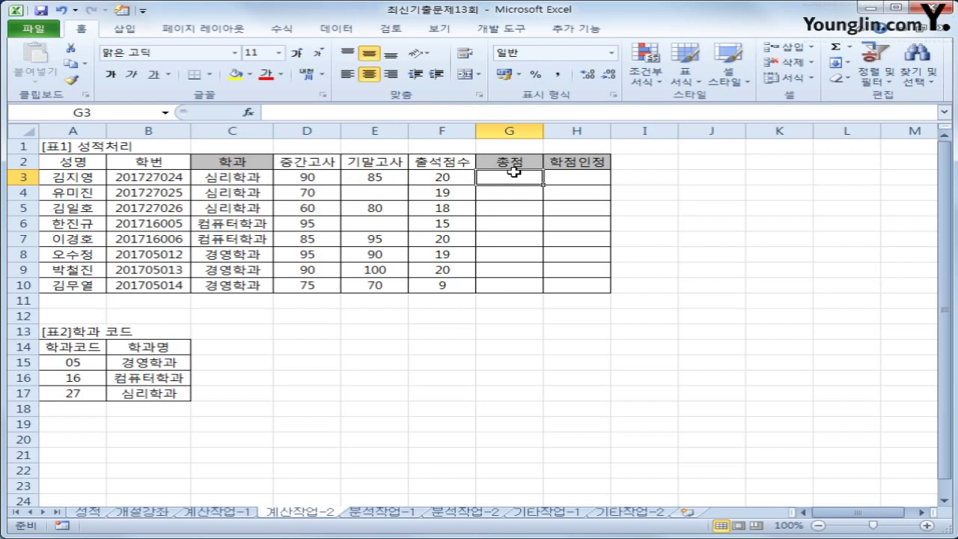
click(586, 181)
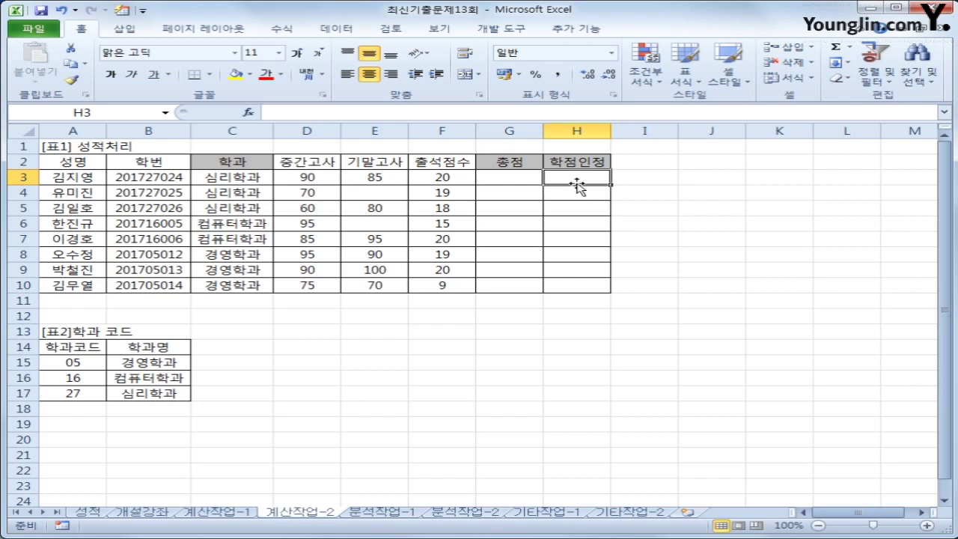
click(321, 177)
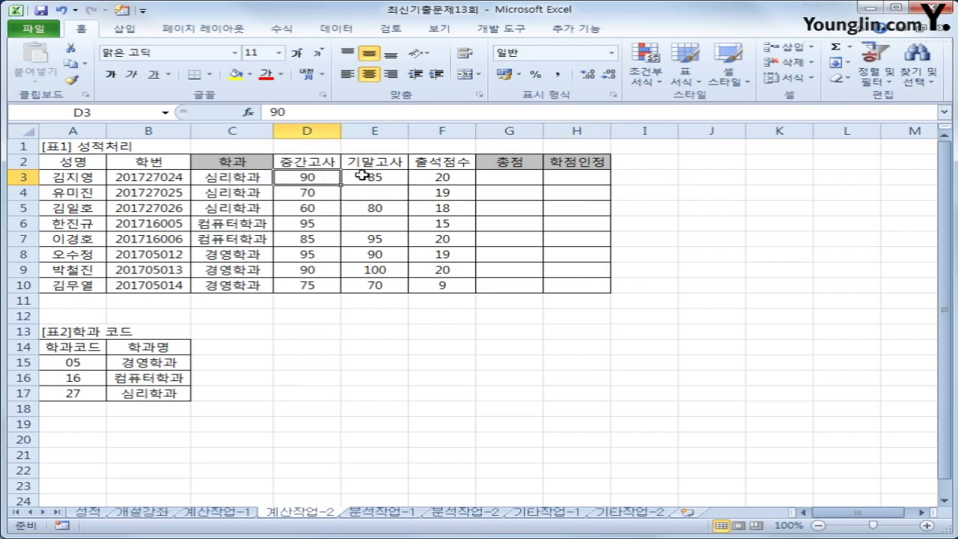
click(369, 176)
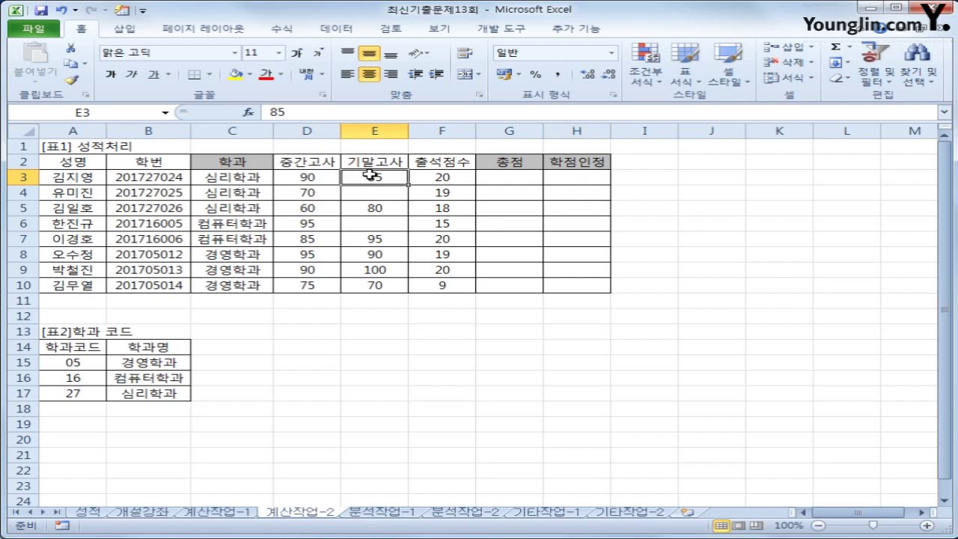
click(575, 173)
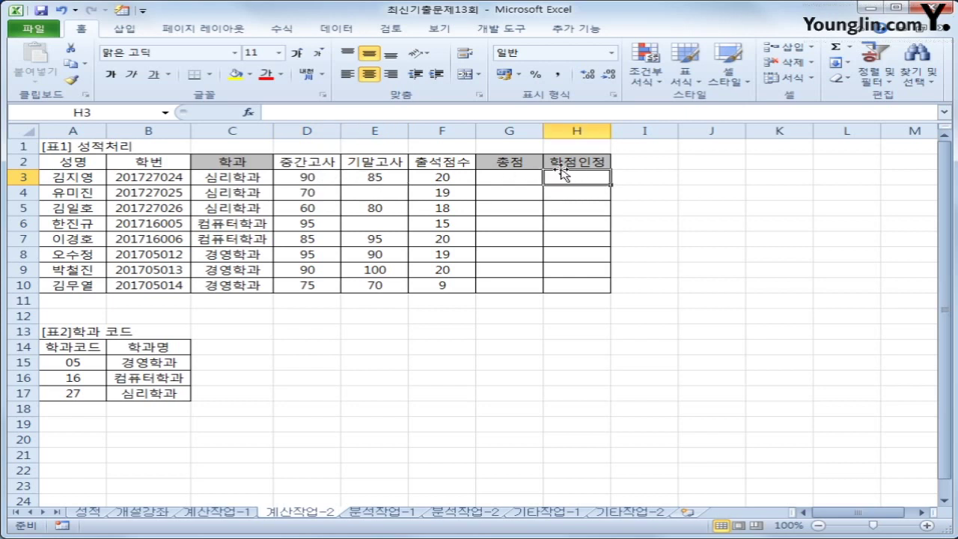
text(=)
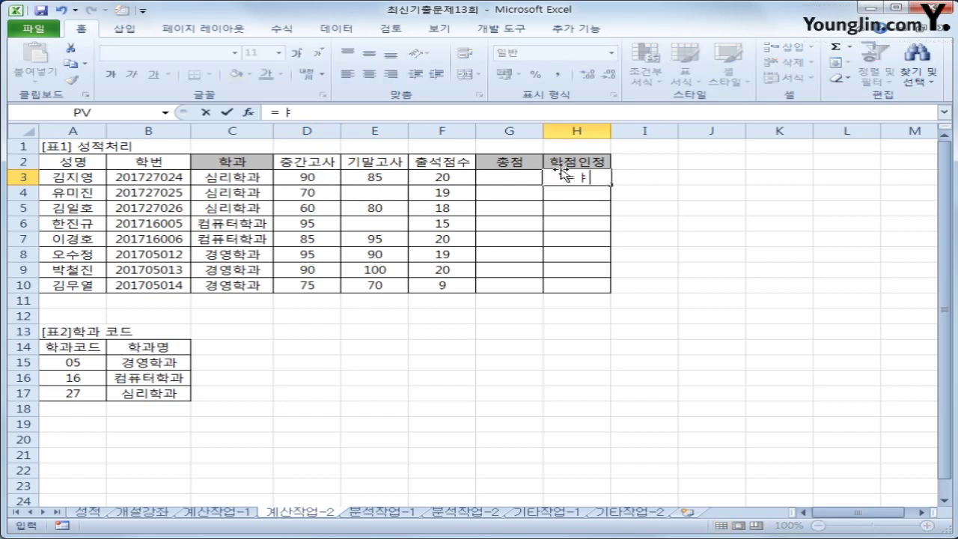
text(if()
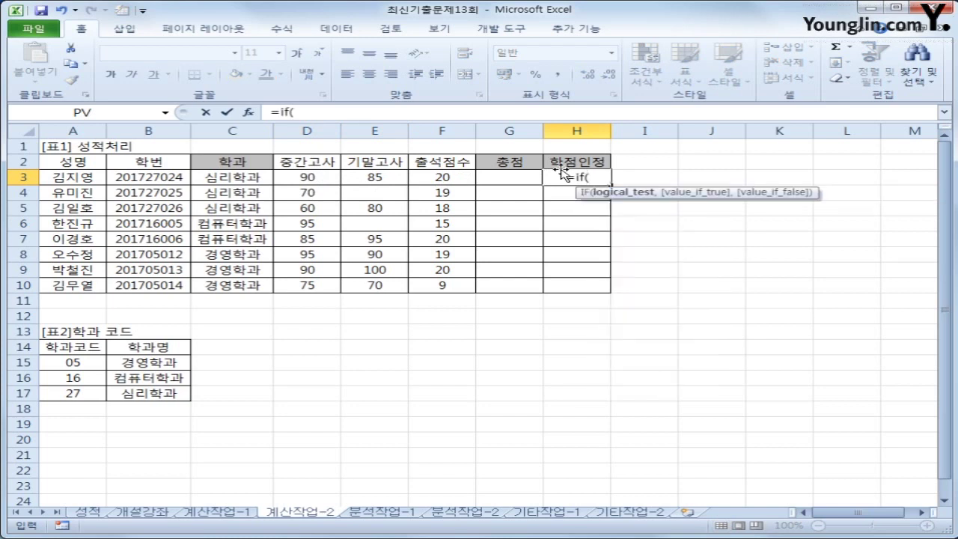
text(or()
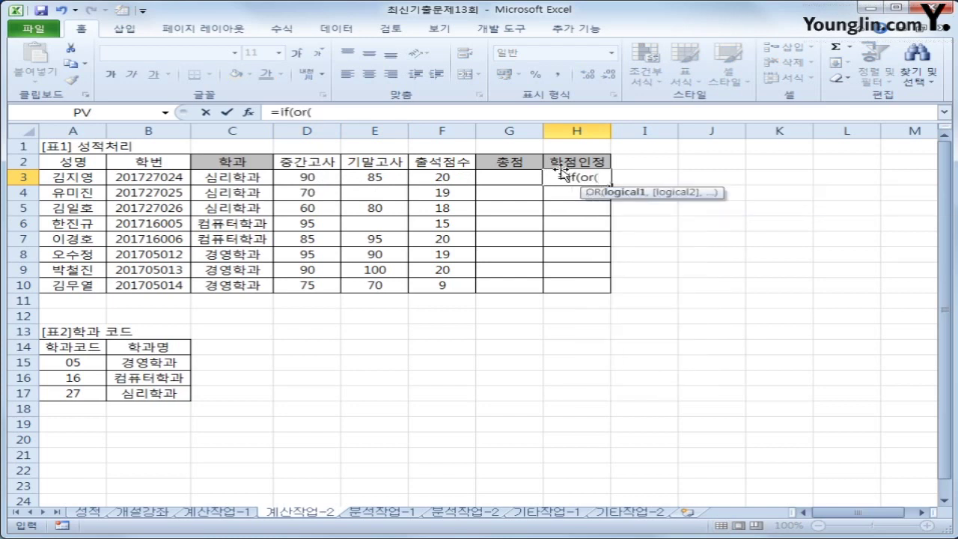
Step: Add ISBLANK(D3) and ISBLANK(E3) as the first two OR conditions to test for missing 중간고사 and 기말고사 scores
click(312, 180)
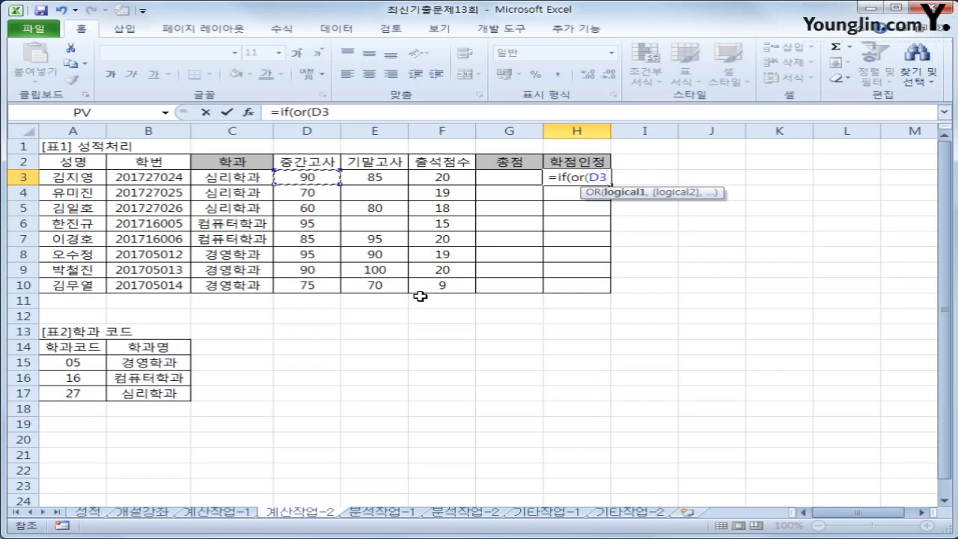
key(BackSpace)
key(BackSpace)
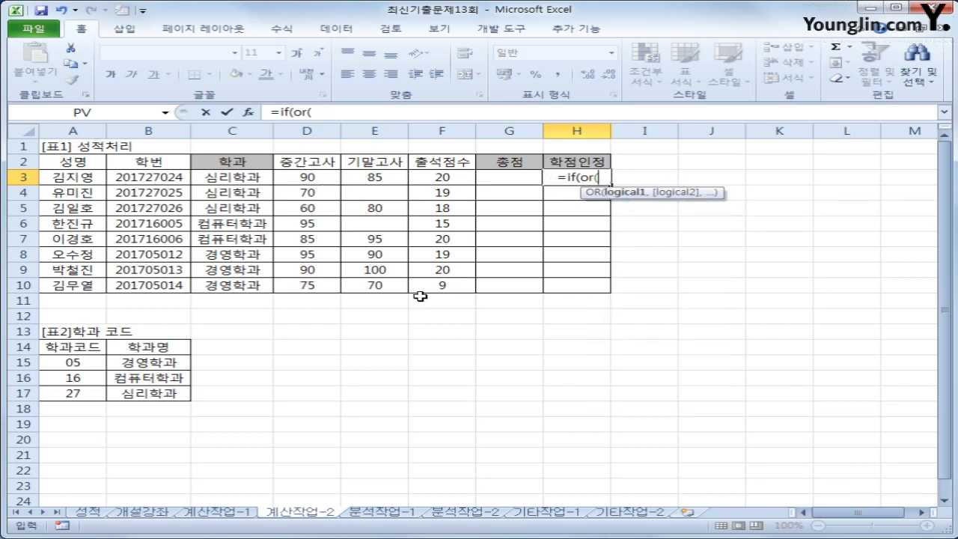
text(is)
key(Tab)
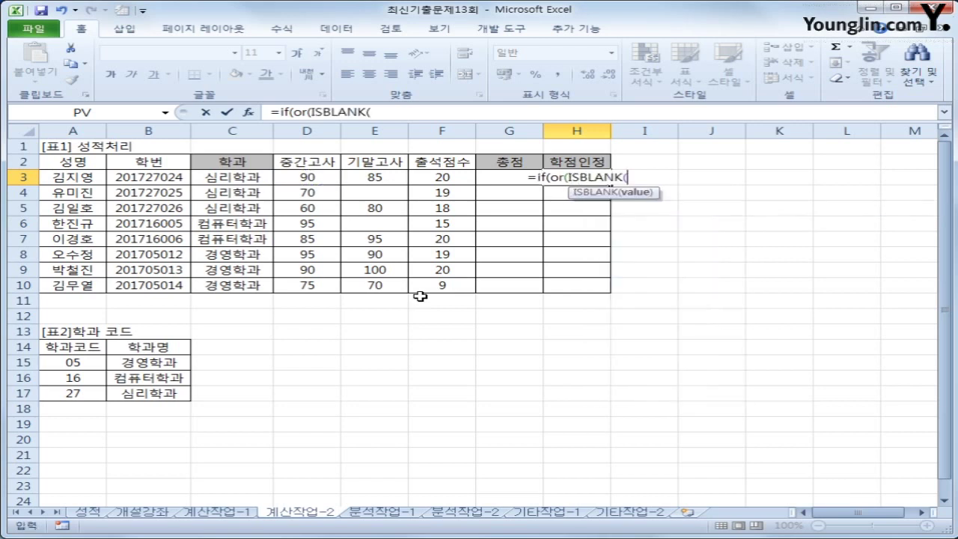
click(333, 177)
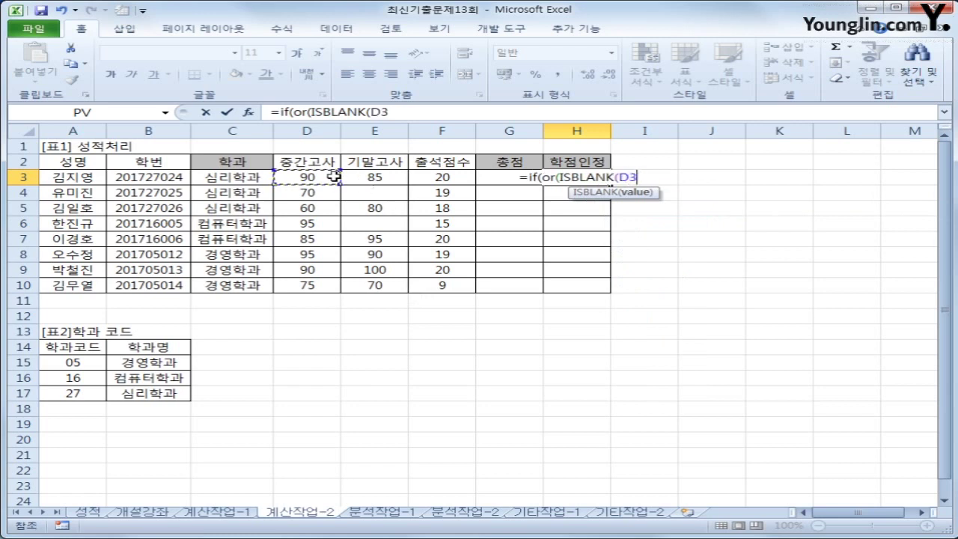
text(),i)
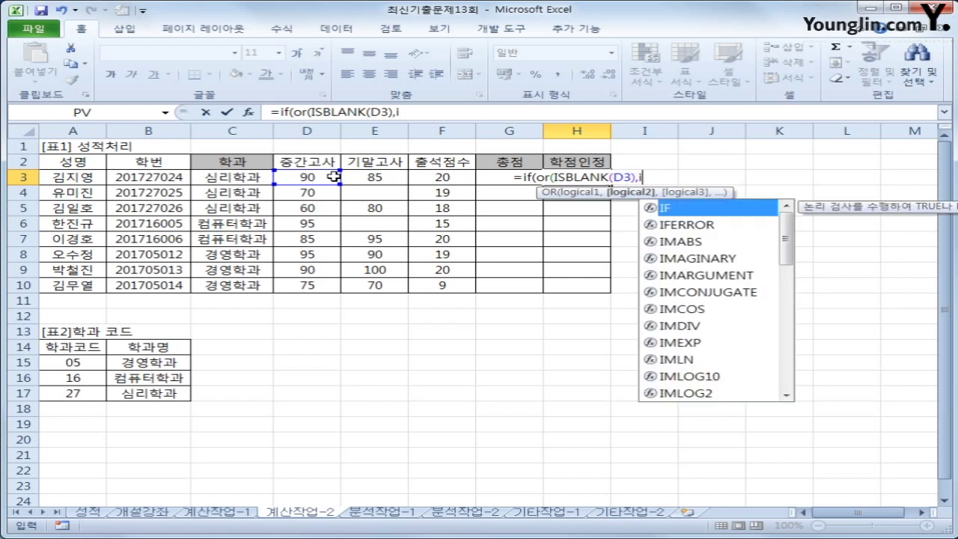
text(s)
key(Tab)
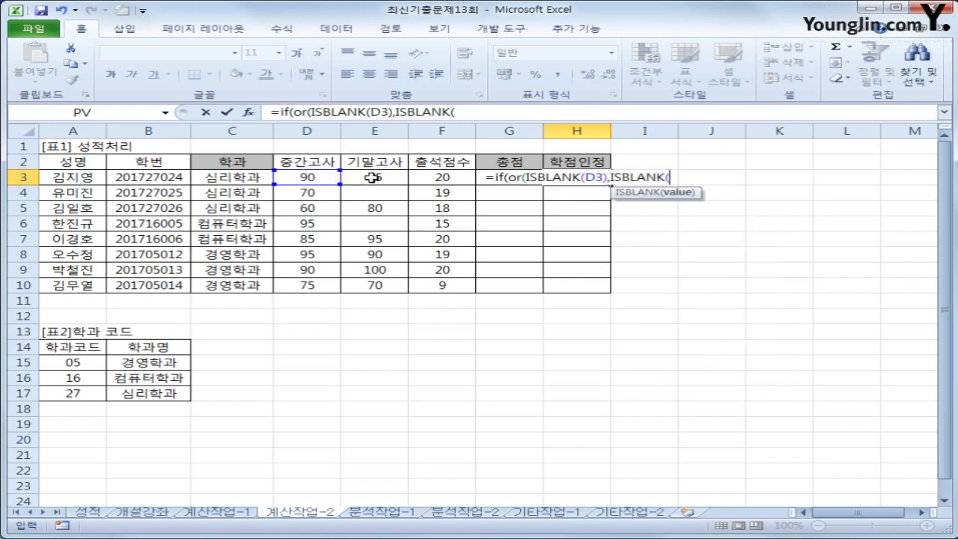
click(372, 177)
text())
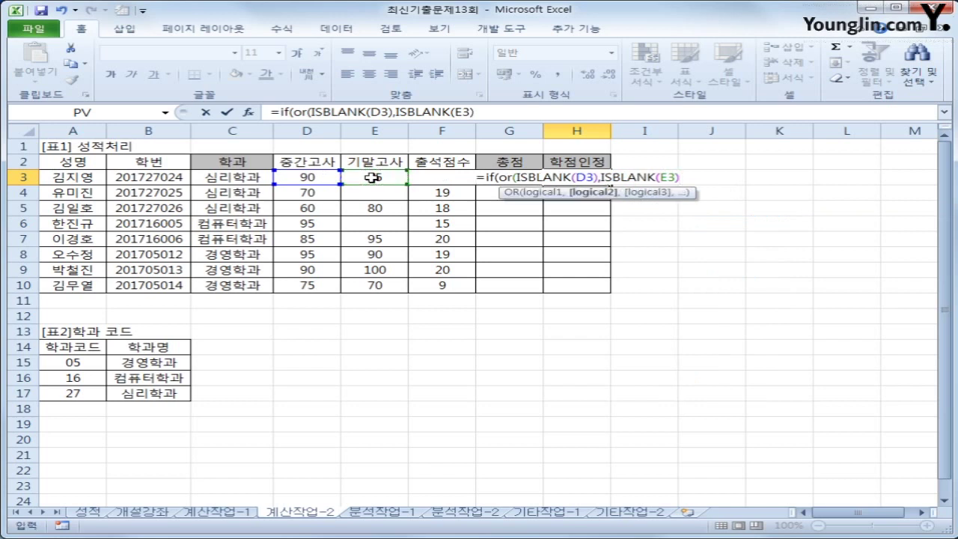
Step: Add F3<10 as the third OR condition for the 출석점수 and close the OR function
text(,)
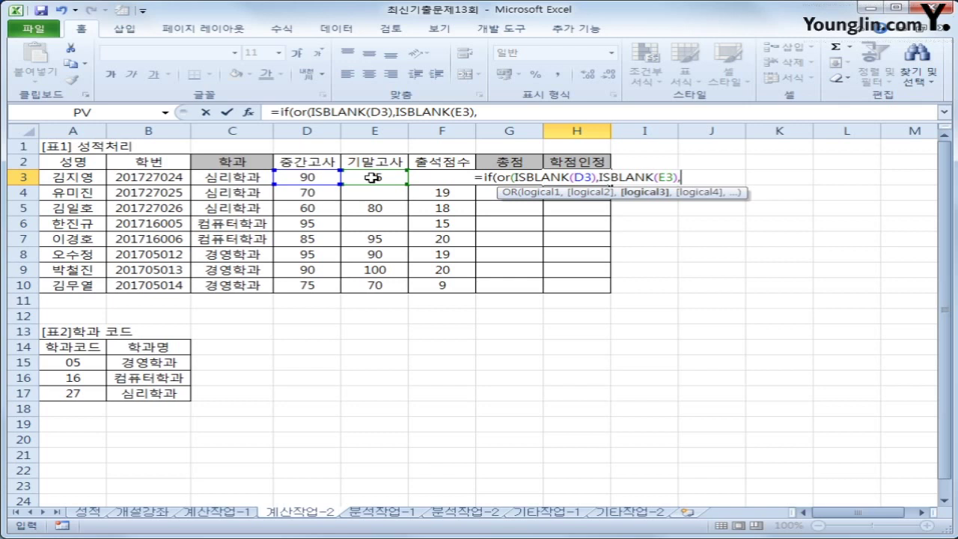
key(Left)
key(Left)
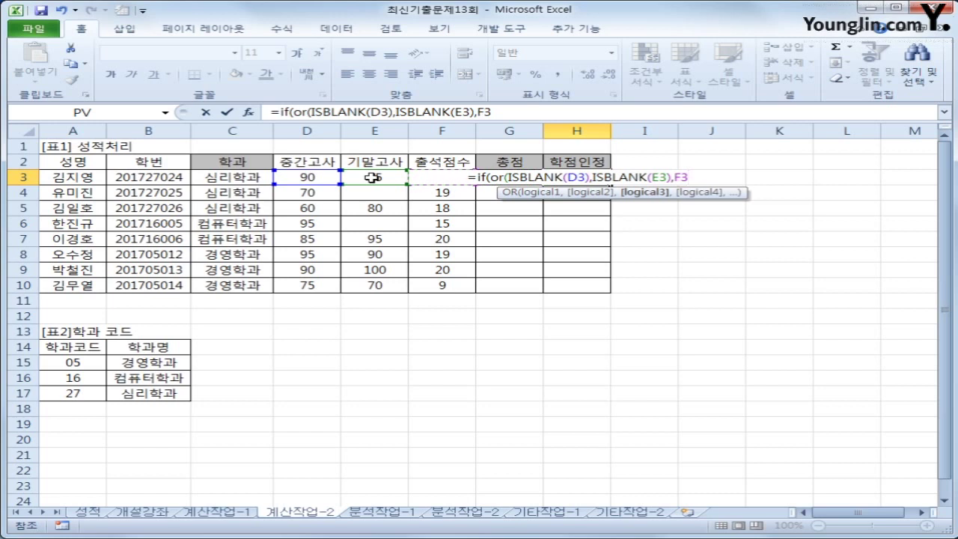
text(<10)
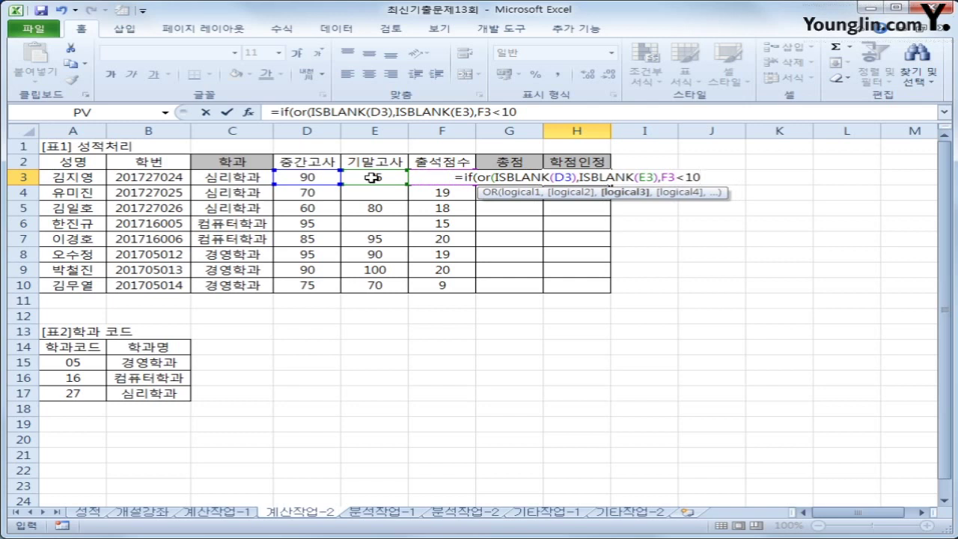
text())
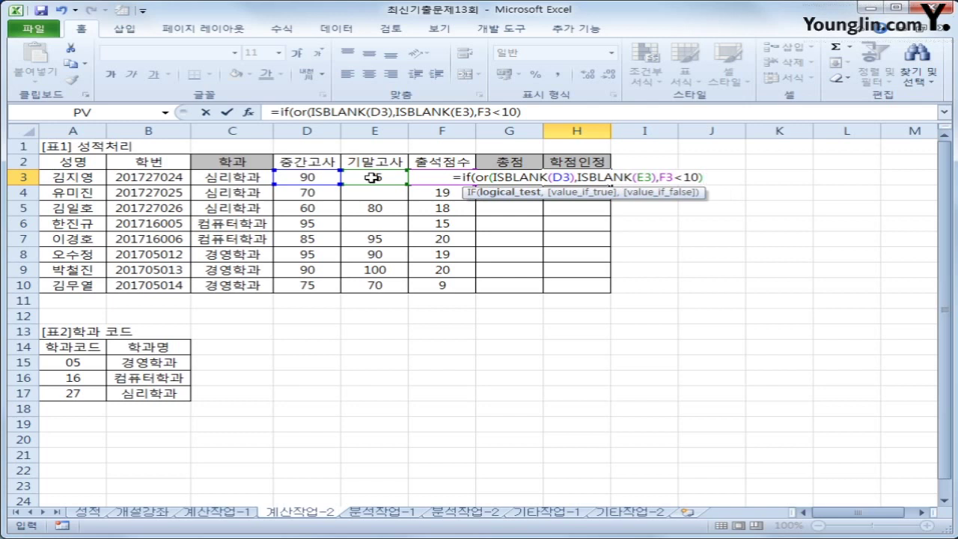
Step: Complete the H3 IF formula to return "FAIL" when the OR test is true and "PASS" otherwise, and enter it
text(,)
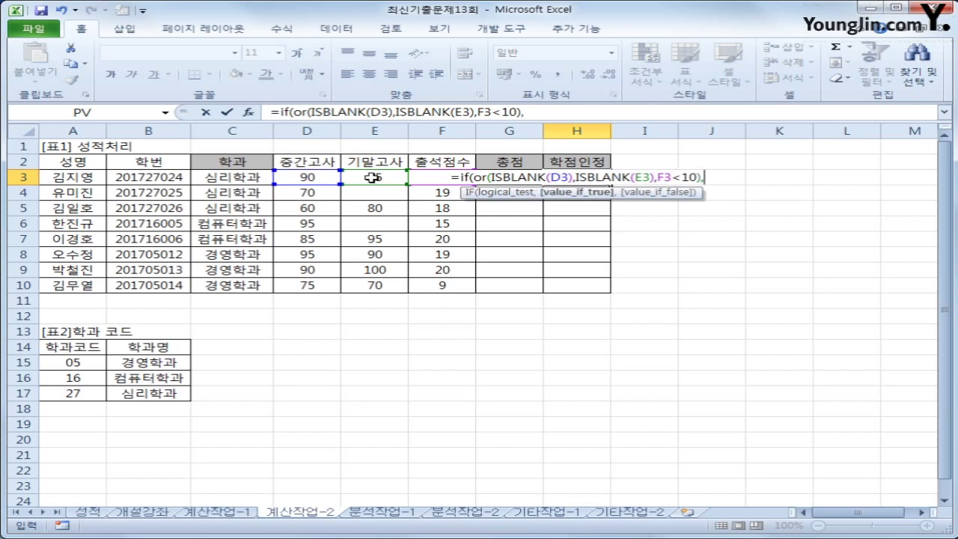
text("ㄹ)
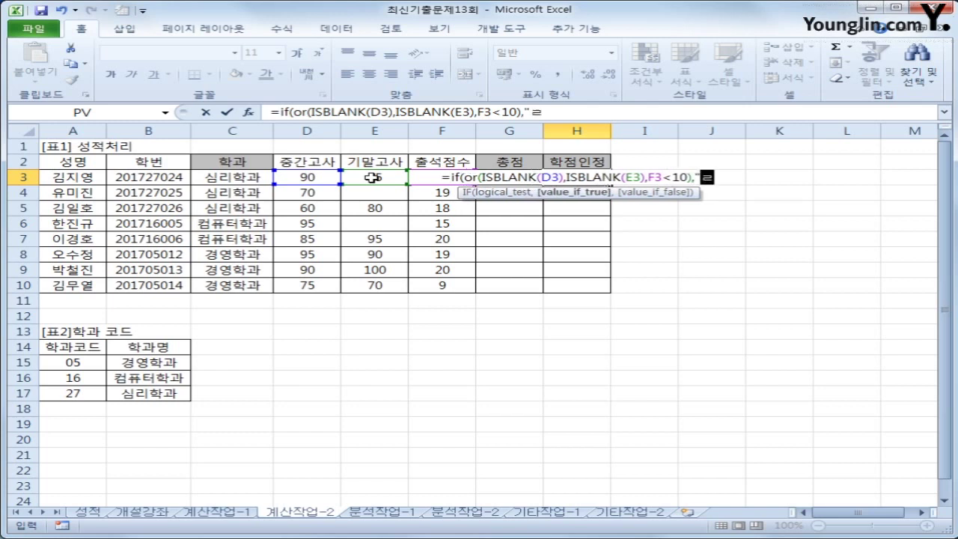
key(BackSpace)
text(FA)
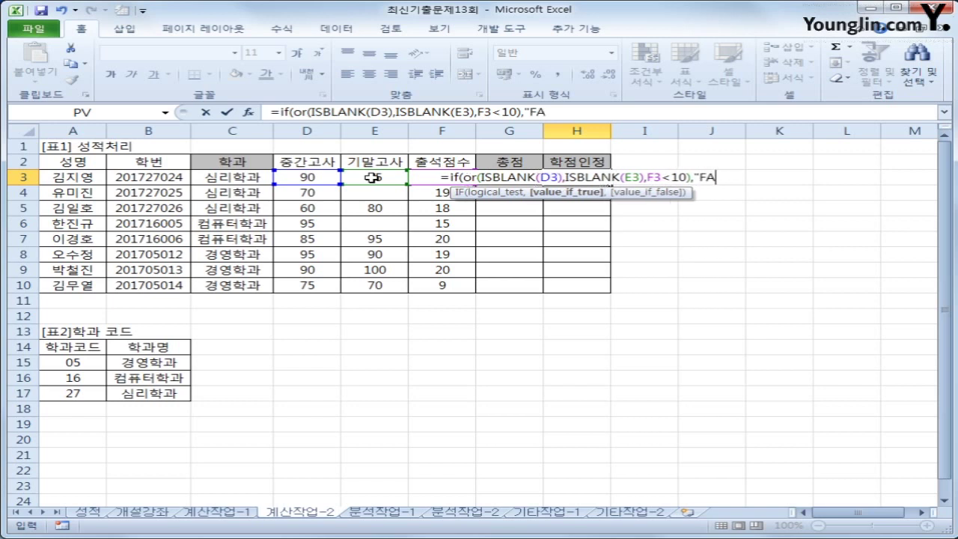
text(IL)
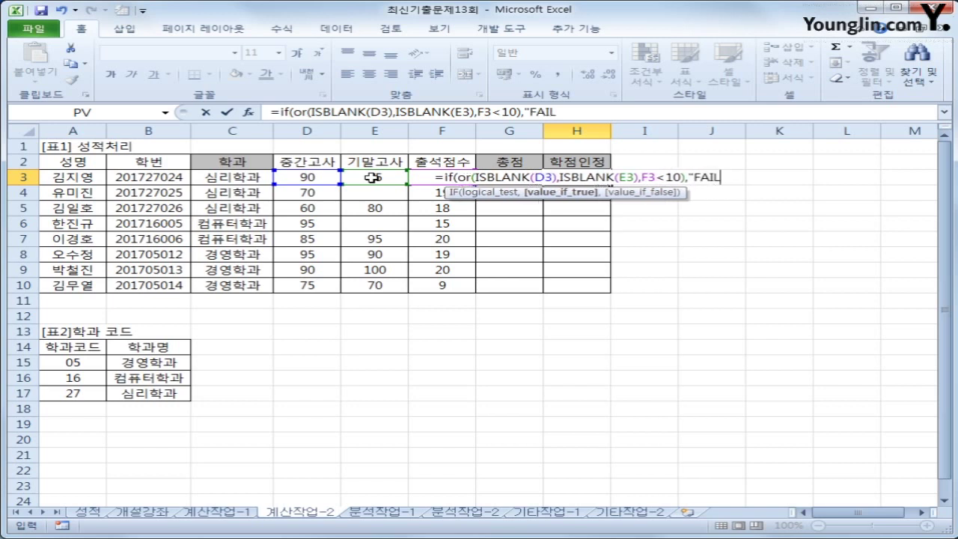
text(",)
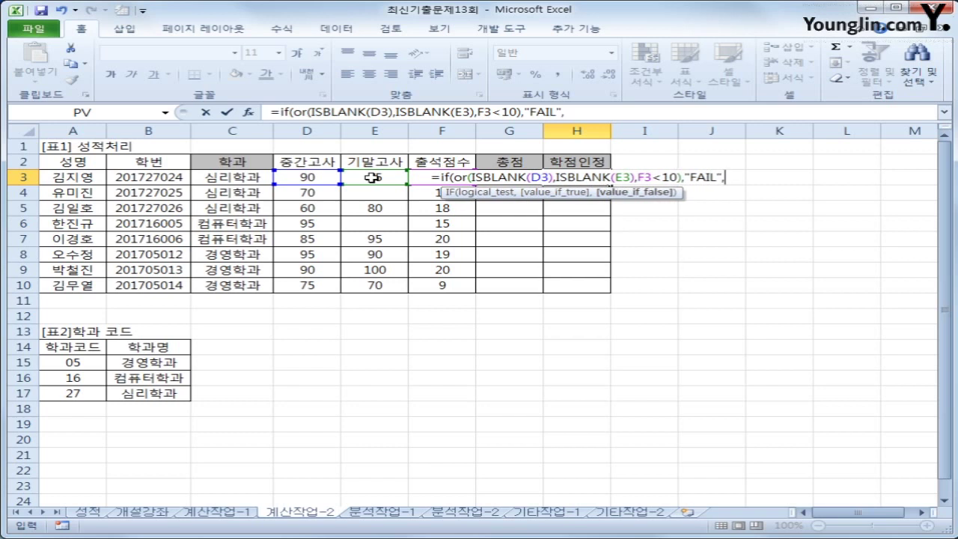
text(")
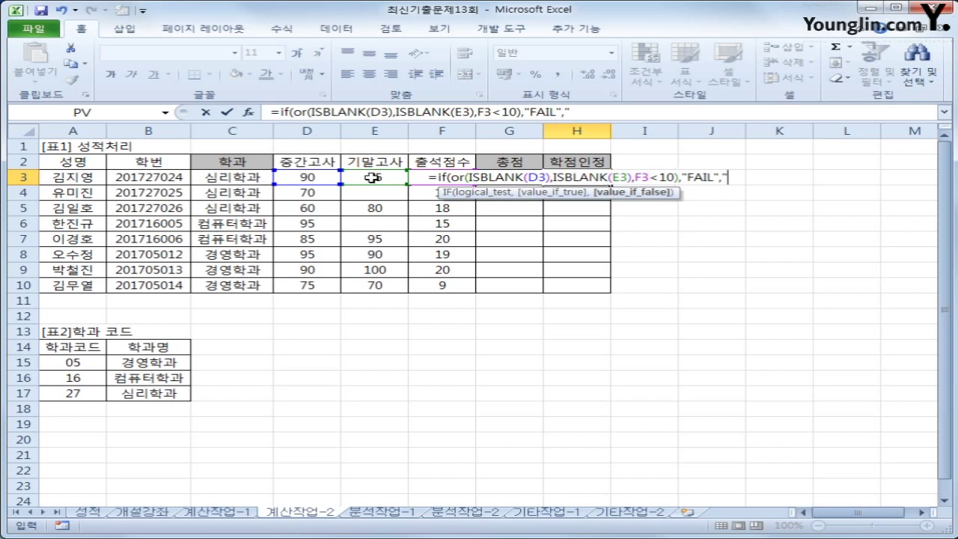
text(PASS")
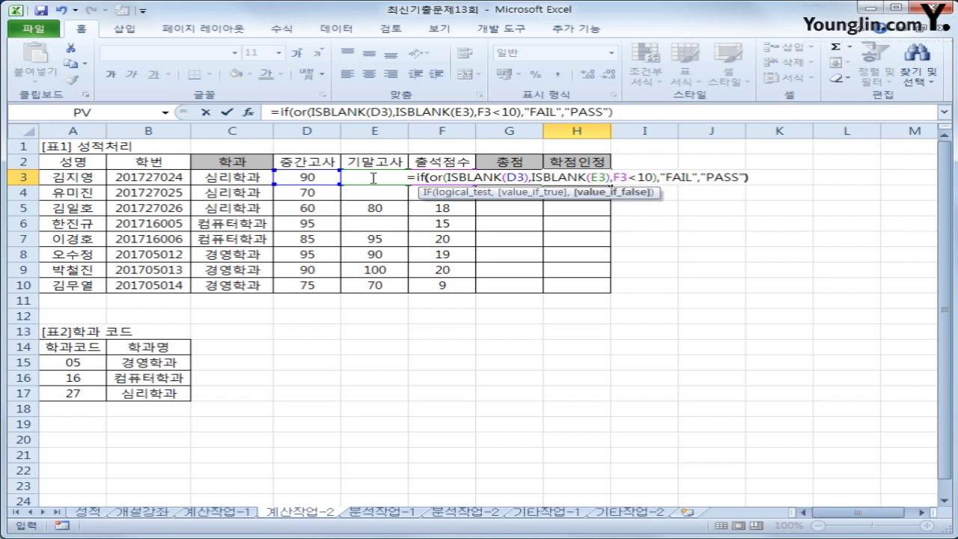
text())
key(Return)
Step: Fill the 학점인정 formula from H3 down to H10
key(Up)
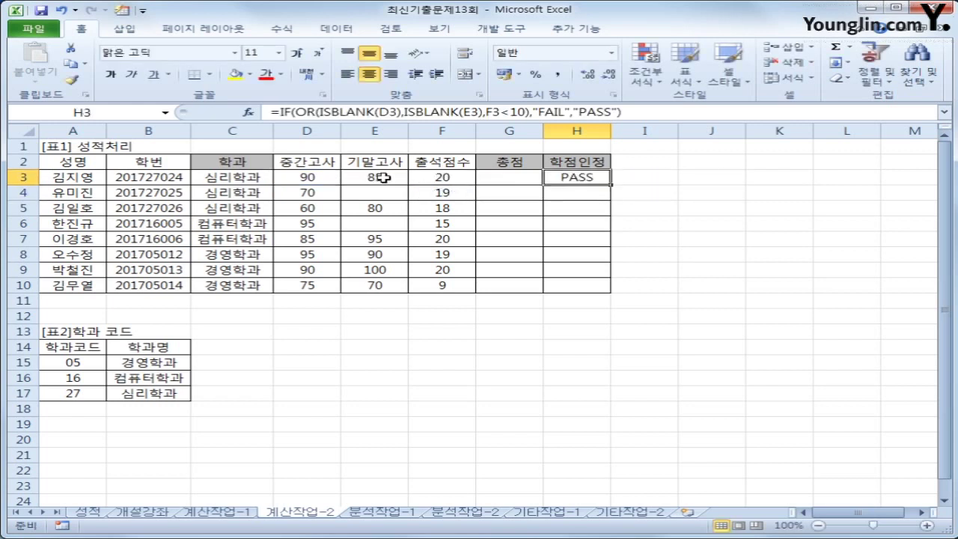
drag(611, 183, 588, 293)
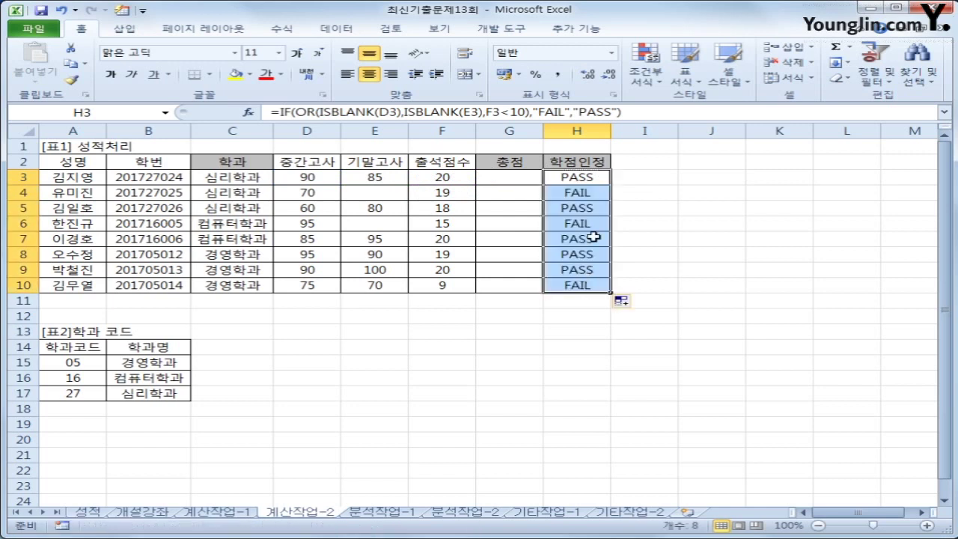
click(582, 177)
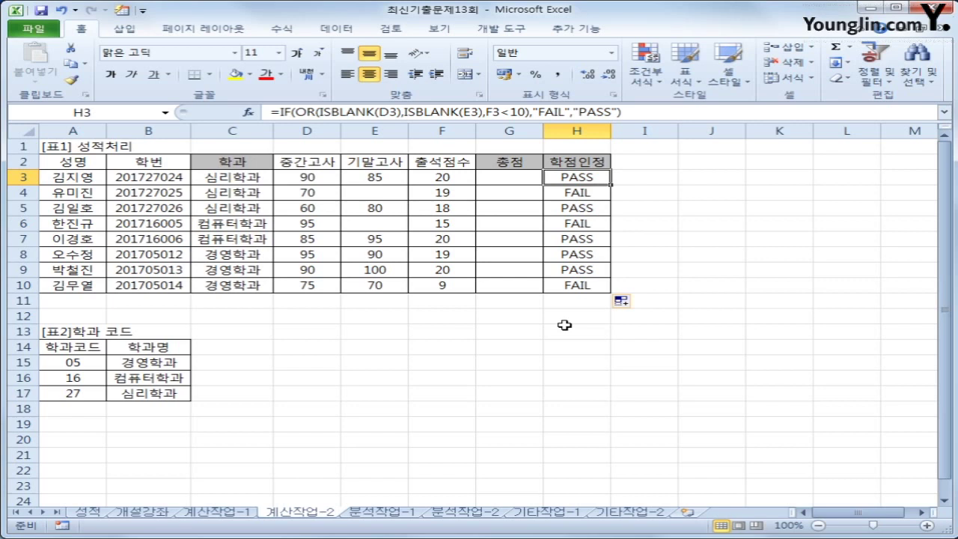
Step: Select G3 for 총점, open the Visual Basic editor and insert a new module into the workbook project
click(513, 180)
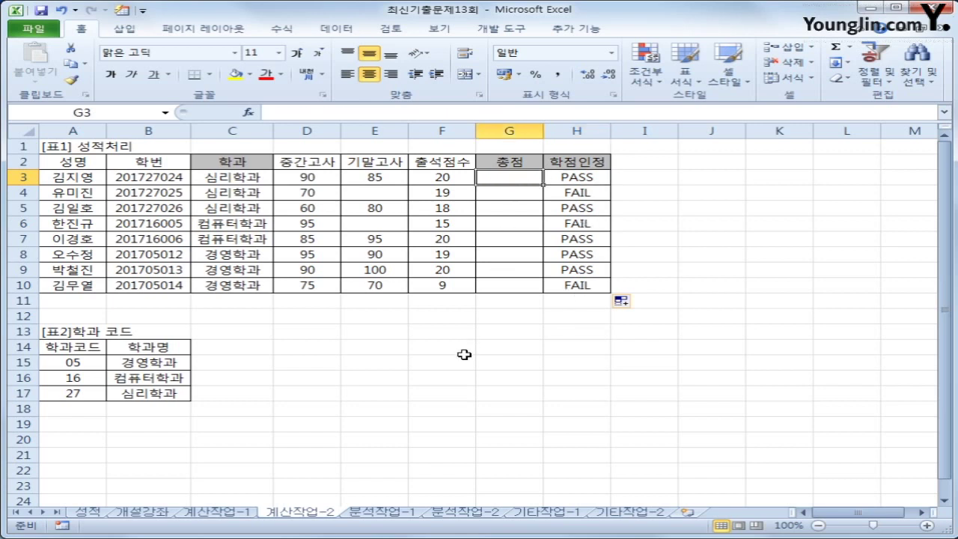
click(500, 33)
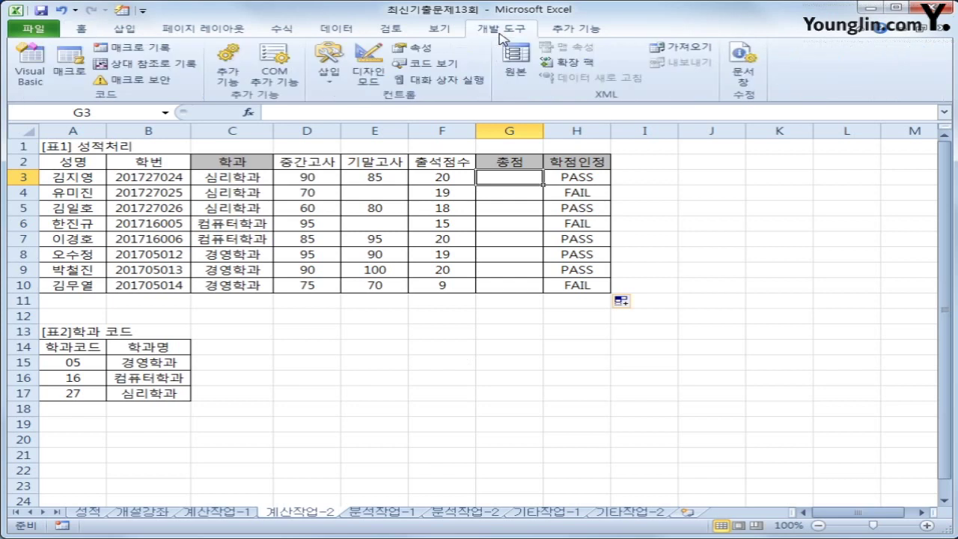
click(30, 65)
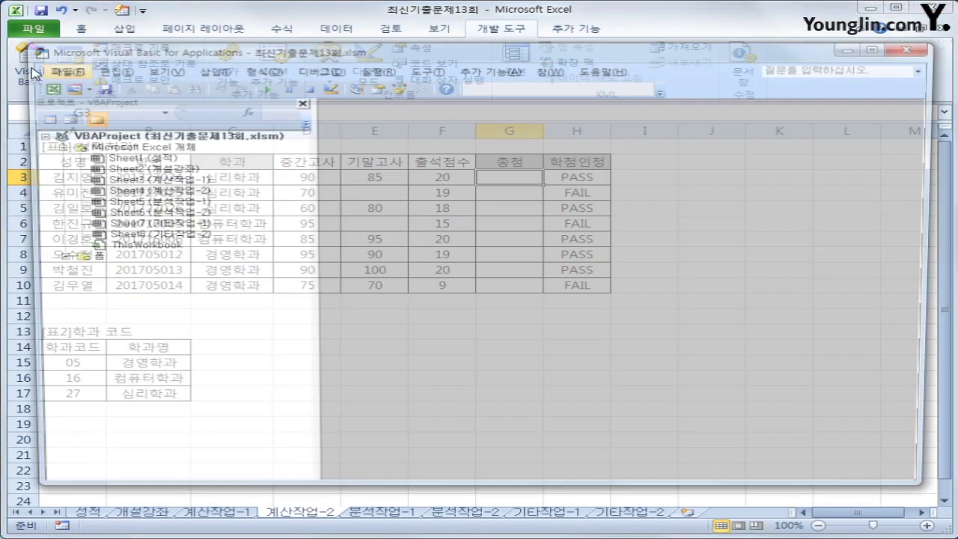
click(208, 69)
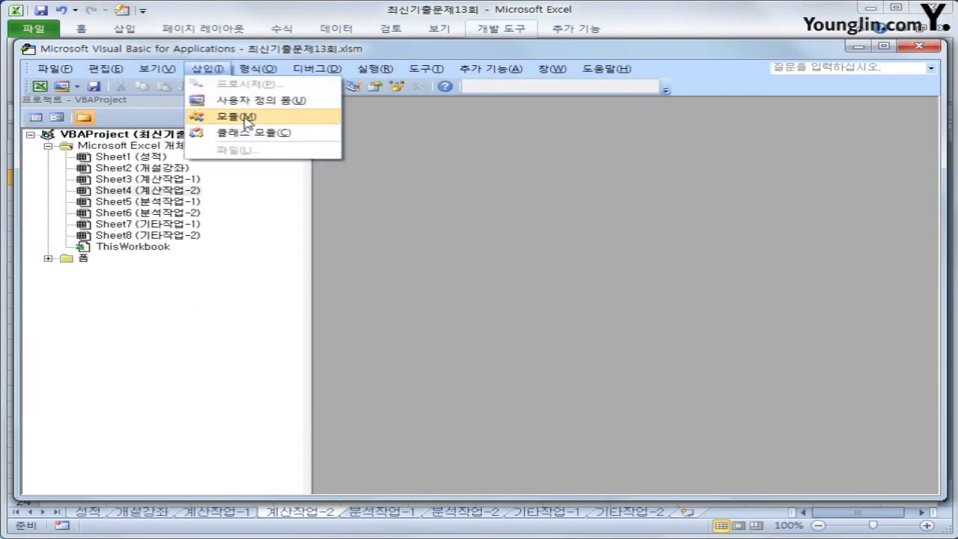
click(225, 117)
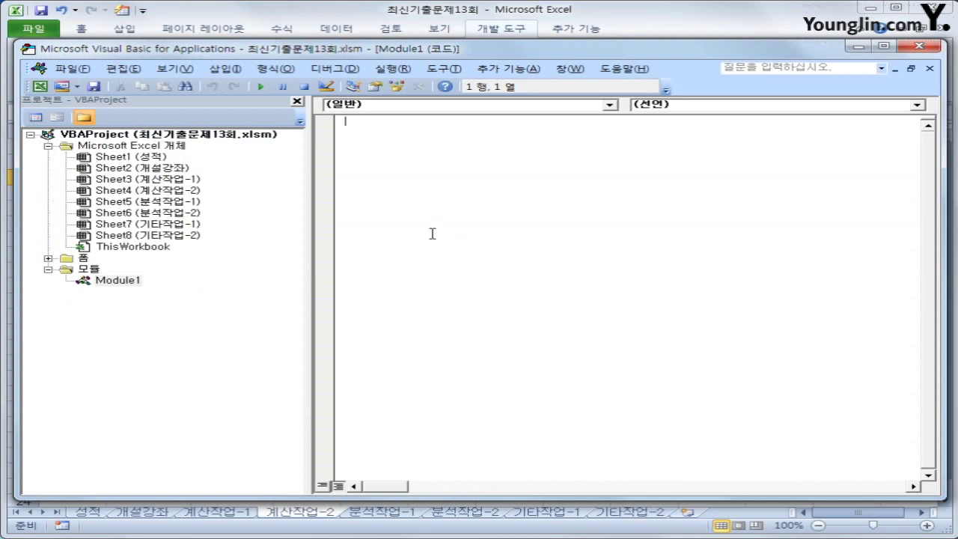
Step: Declare the public function fn총점 with the parameters 중간고사, 기말고사 and 출석점수
text(public function f)
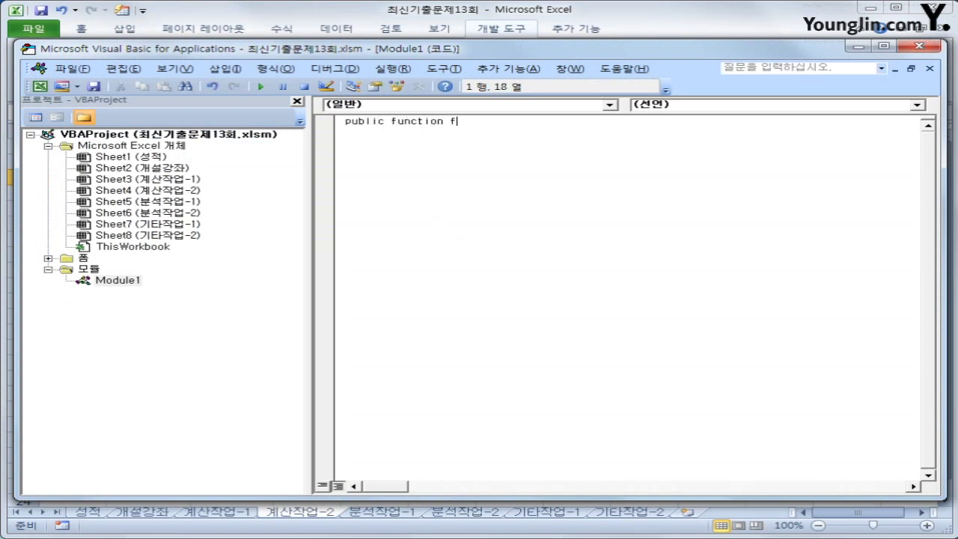
text(n총점(중간고사, )
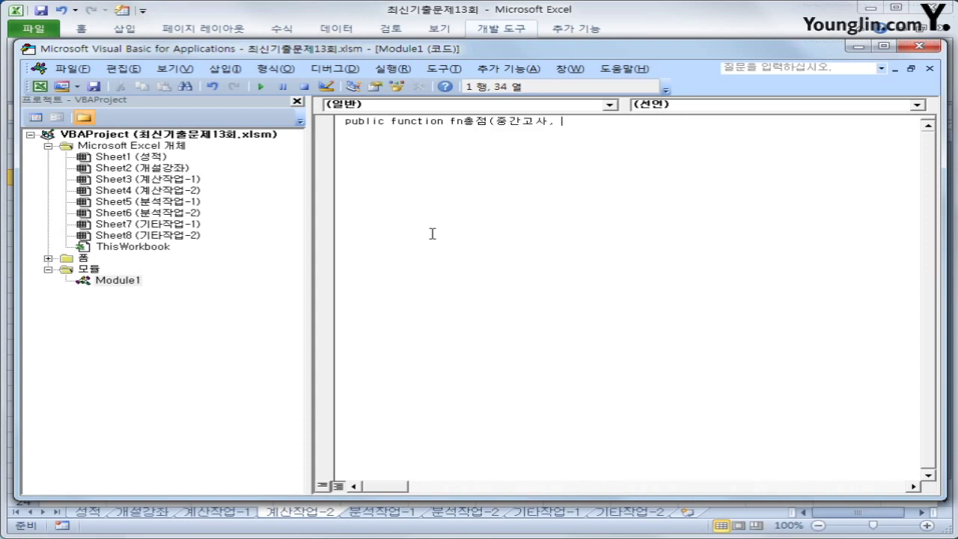
text(기마ㄹ고사, )
text(출석점수))
key(Return)
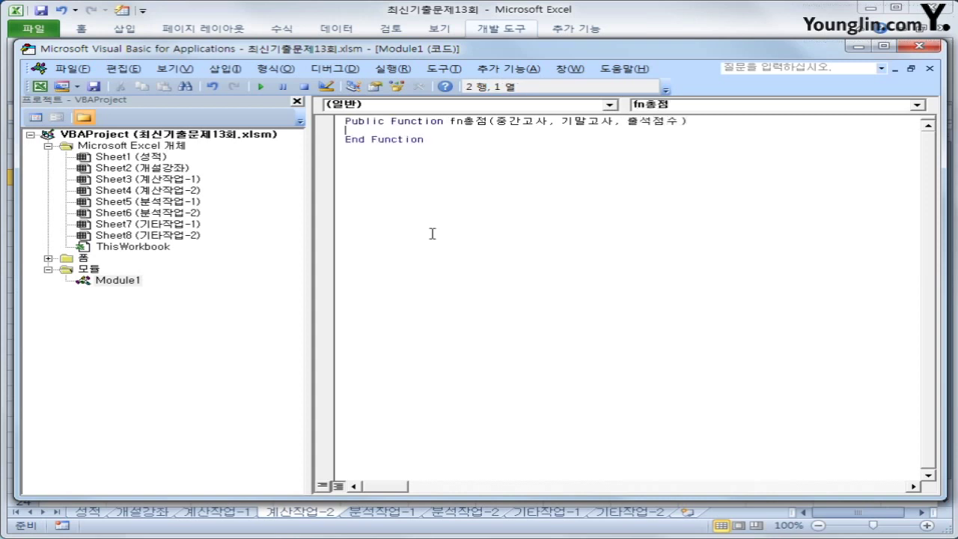
Step: Add an indented If condition to fn총점 that tests whether 출석점수 >= 10
key(Return)
key(Tab)
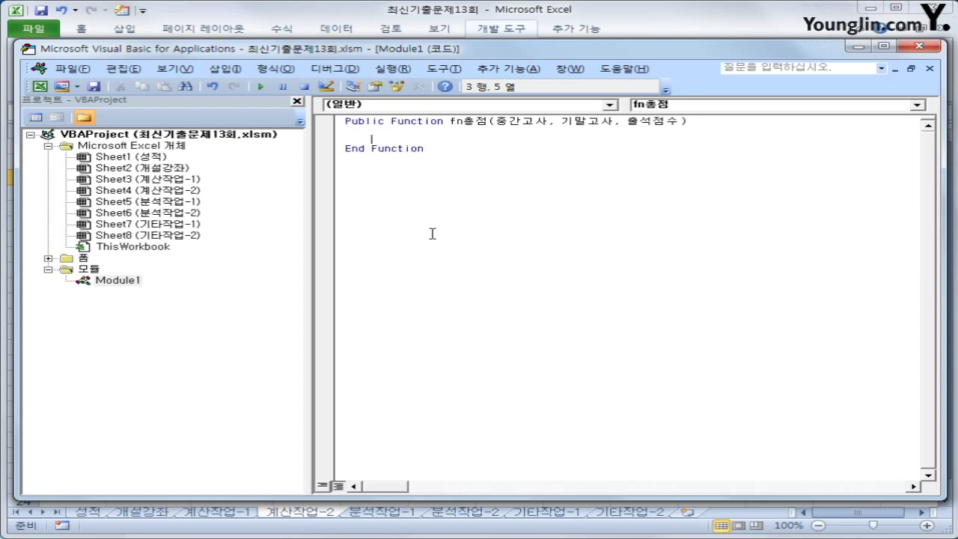
text(if 출석점)
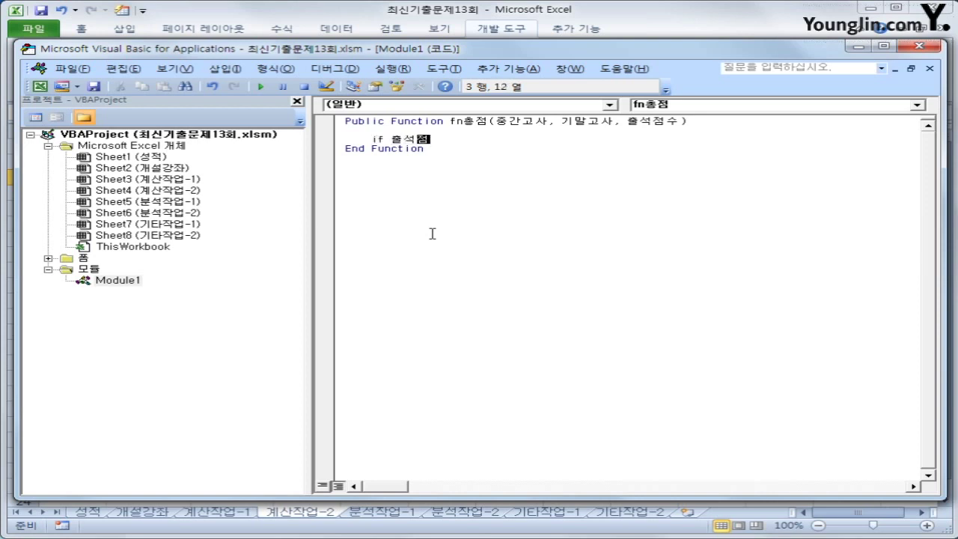
text(수 >=10 then)
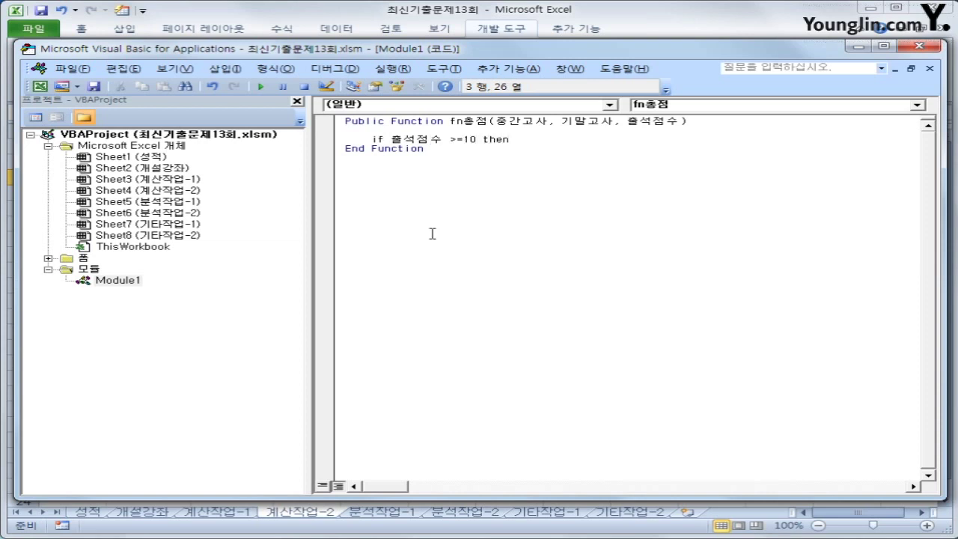
Step: In the If branch, assign fn총점 = 중간고사 * 0.4 + 기말고사 * 0.4 + 출석점수
key(Return)
key(Tab)
text(fn)
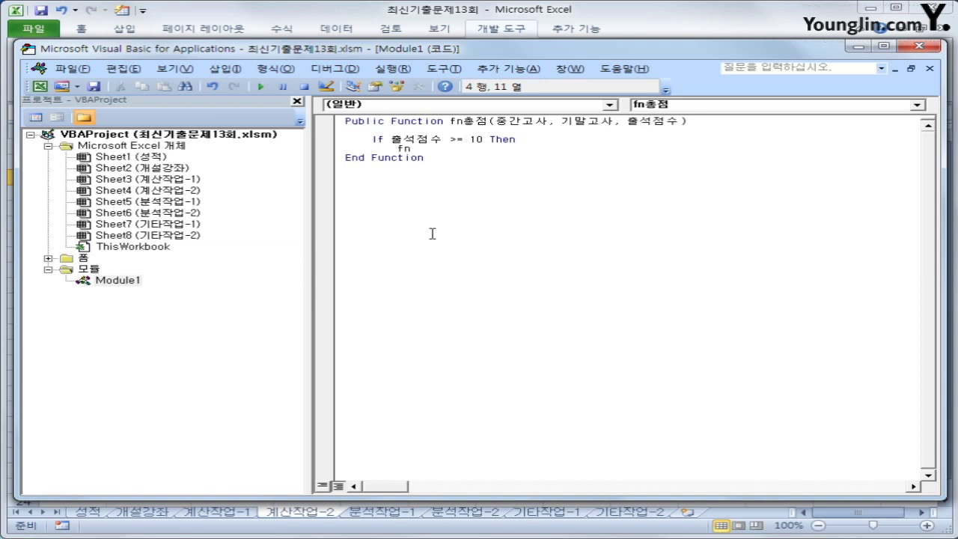
text(총점 = 중간고사 )
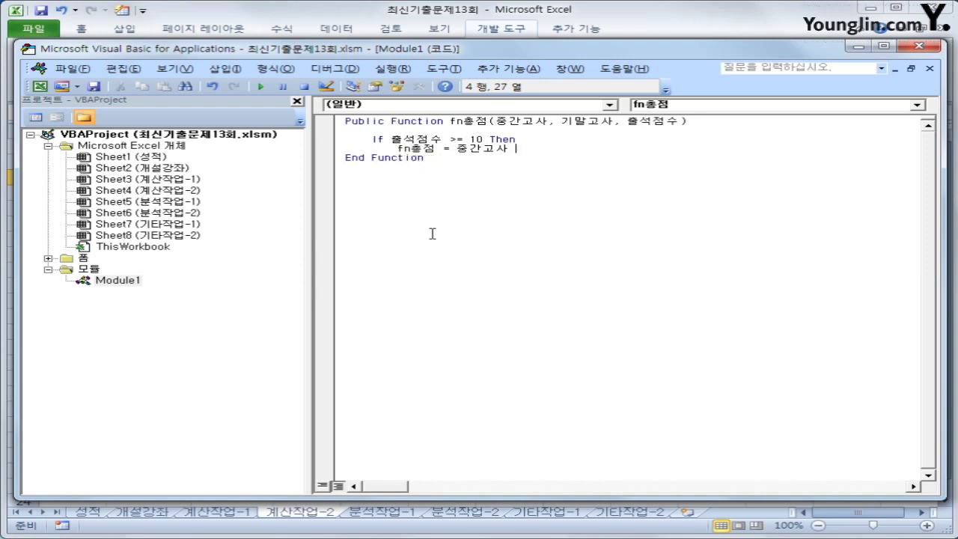
text(* 0.4 + 기말고사 + 0.4)
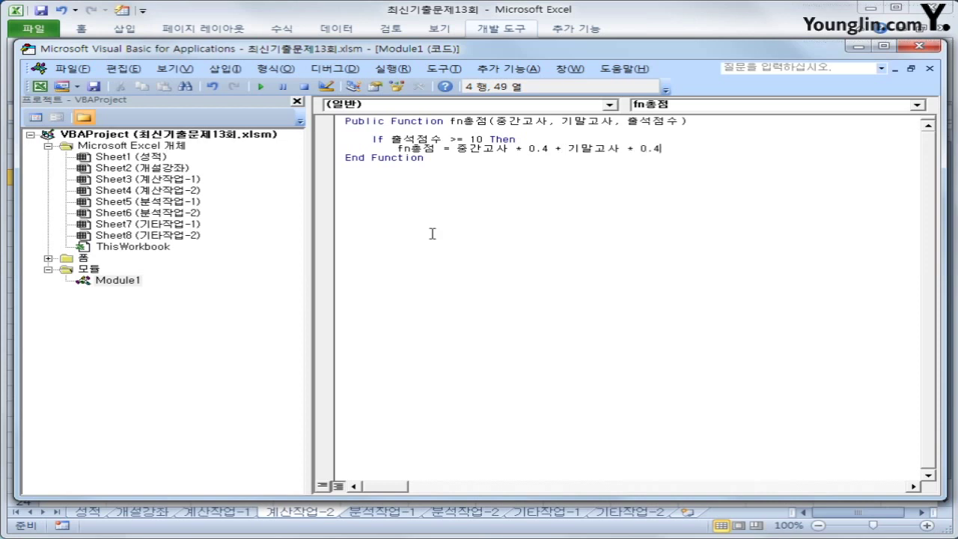
text( + 출석점수)
key(Return)
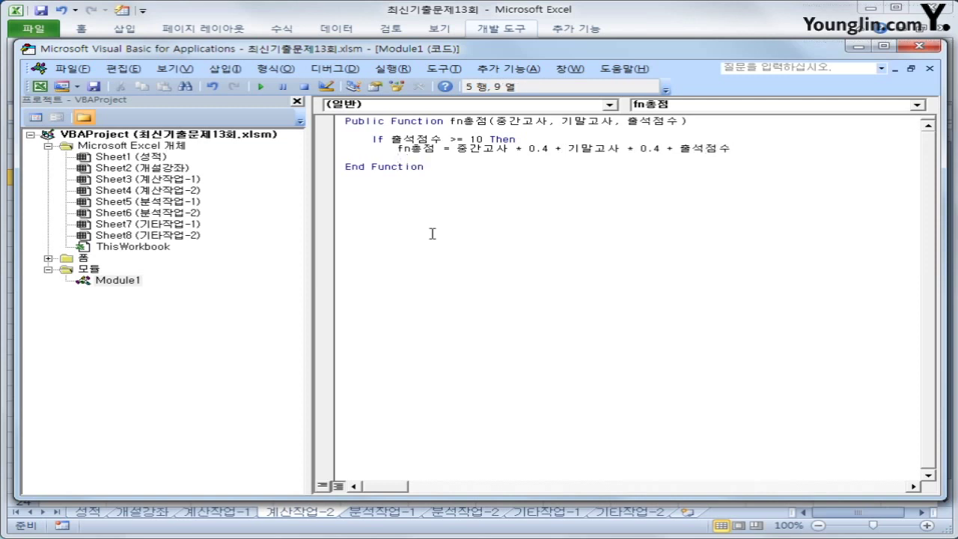
Step: Add an Else branch that assigns 0 to fn총점
key(BackSpace)
text(ㄷ)
key(BackSpace)
text(else)
key(Return)
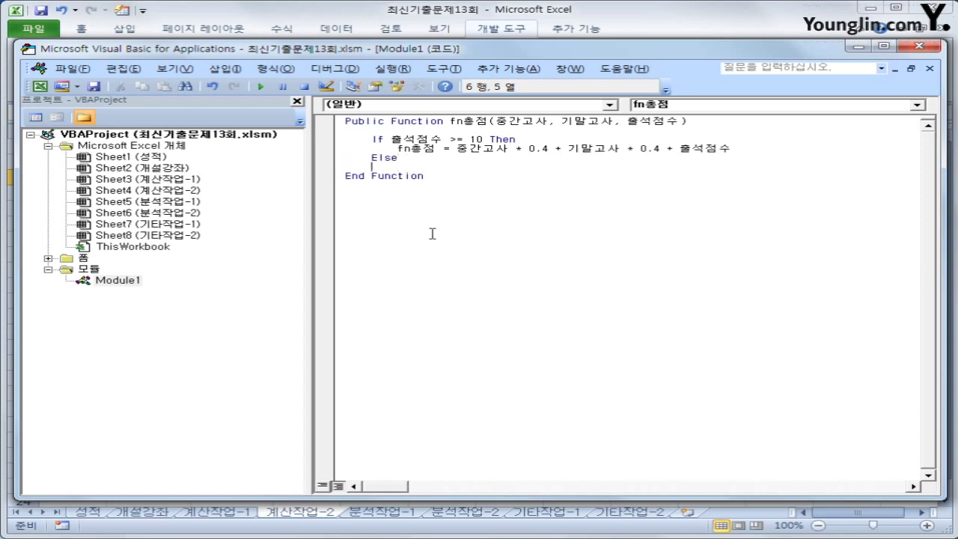
key(Tab)
text(fn)
key(BackSpace)
text(총점 =0)
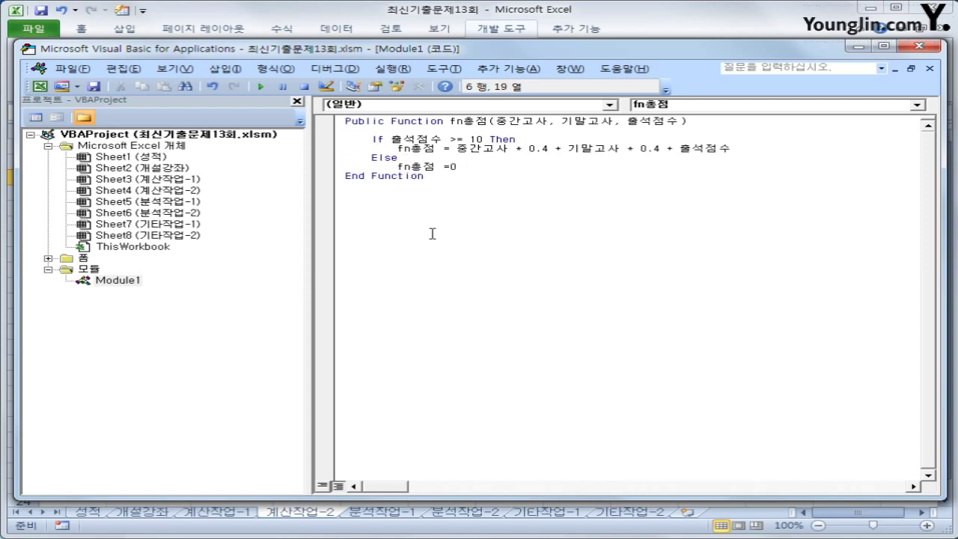
Step: Complete the fn총점 function's conditional block by adding End If after the Else branch
key(Return)
key(BackSpace)
text(ㄷ)
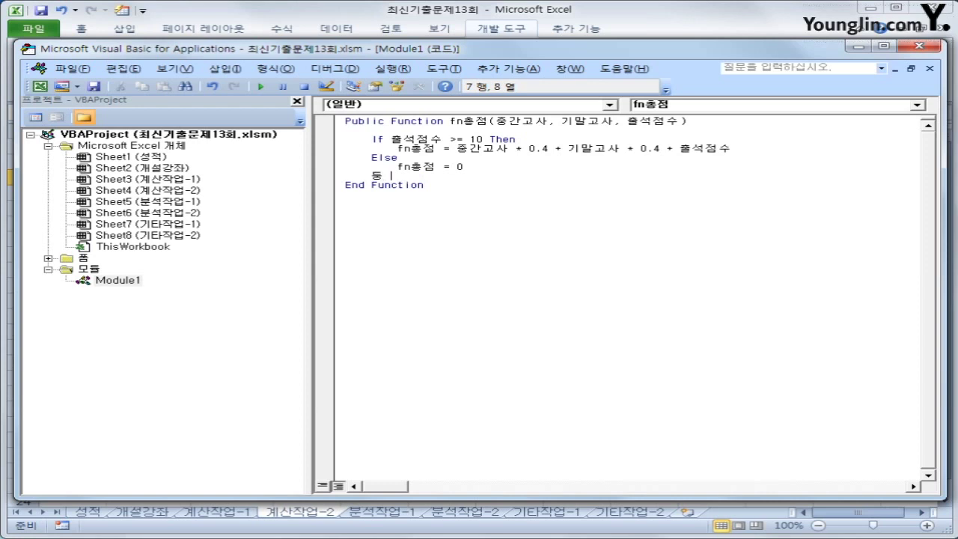
key(BackSpace)
text(end if)
key(Return)
key(Up)
key(Up)
key(Up)
key(Up)
key(Up)
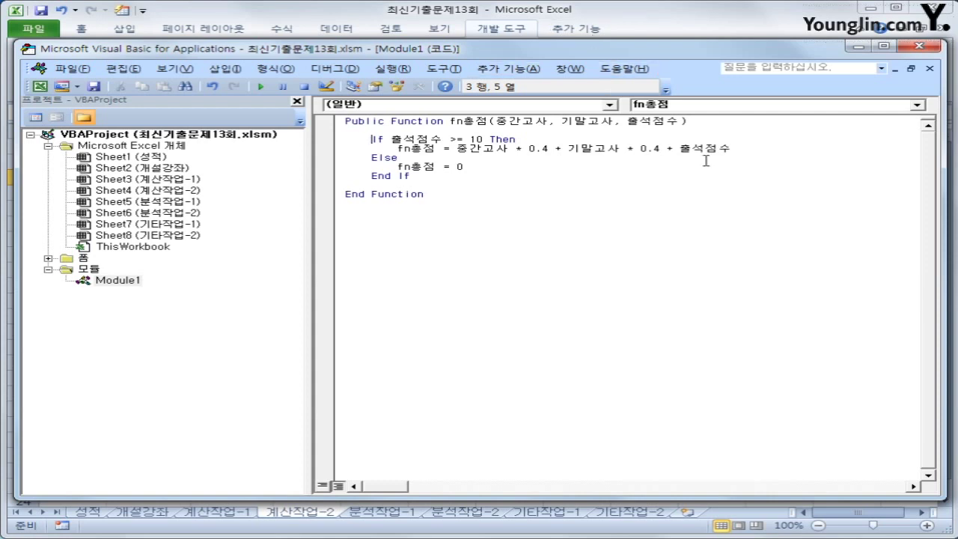
Step: Review the fn총점 code and close the Visual Basic editor to return to the 계산작업-2 worksheet
click(675, 155)
click(760, 152)
click(478, 166)
click(919, 46)
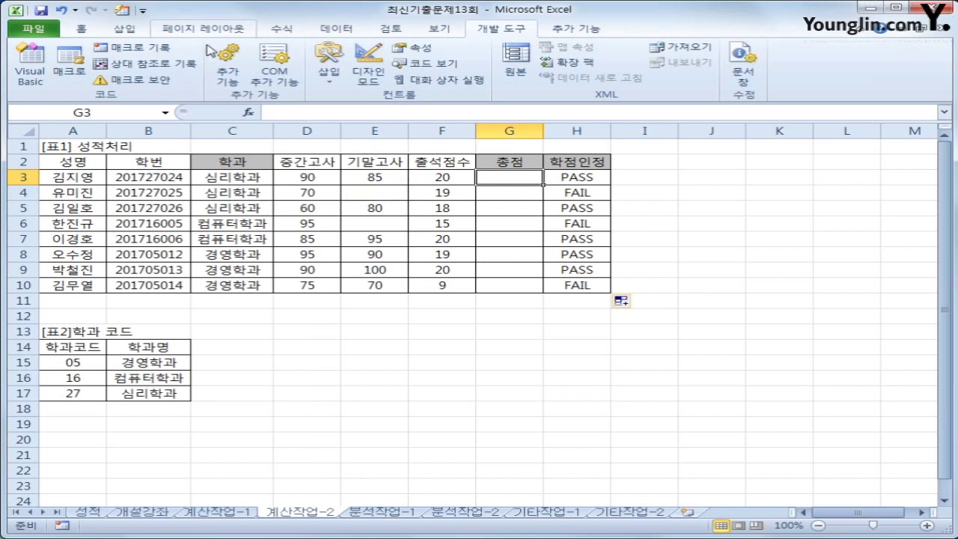
Step: Insert the user-defined (사용자 정의) function fn총점 into cell G3
click(250, 112)
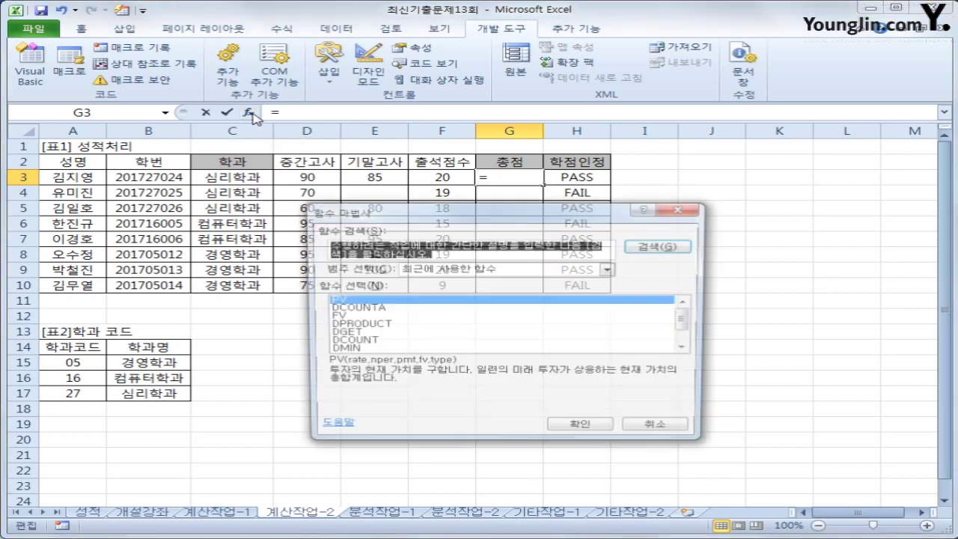
click(445, 271)
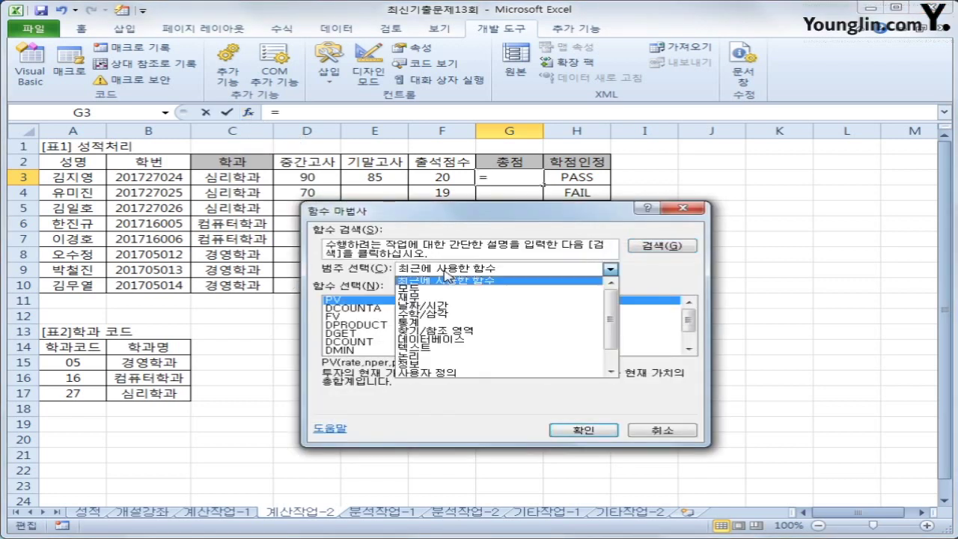
click(449, 372)
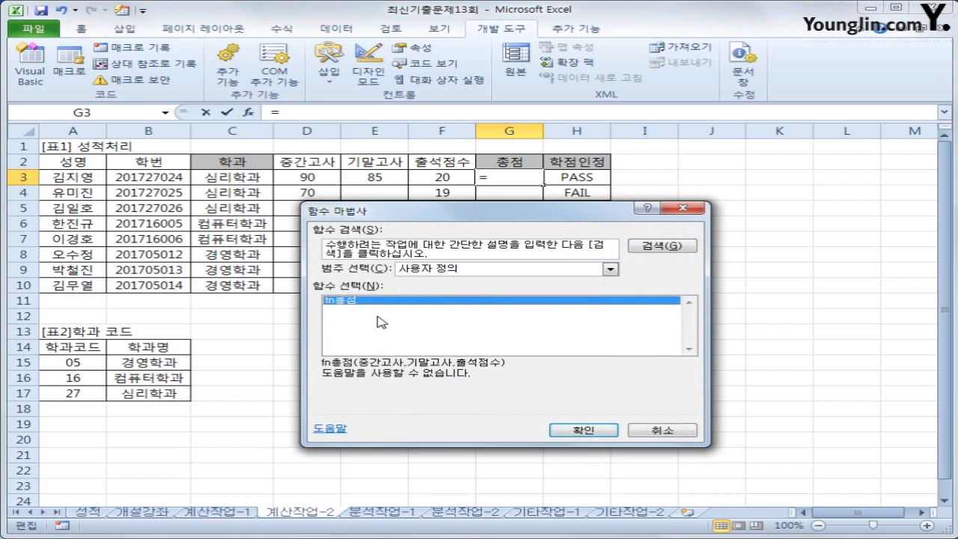
click(591, 431)
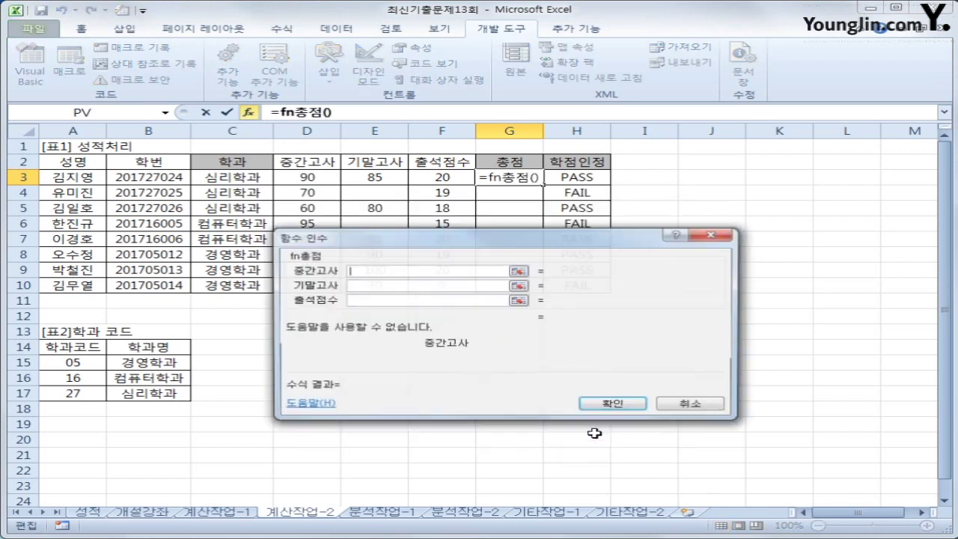
Step: Set the fn총점 arguments to D3 for 중간고사, E3 for 기말고사 and F3 for 출석점수, and fill the formula down to G10
click(292, 177)
click(379, 285)
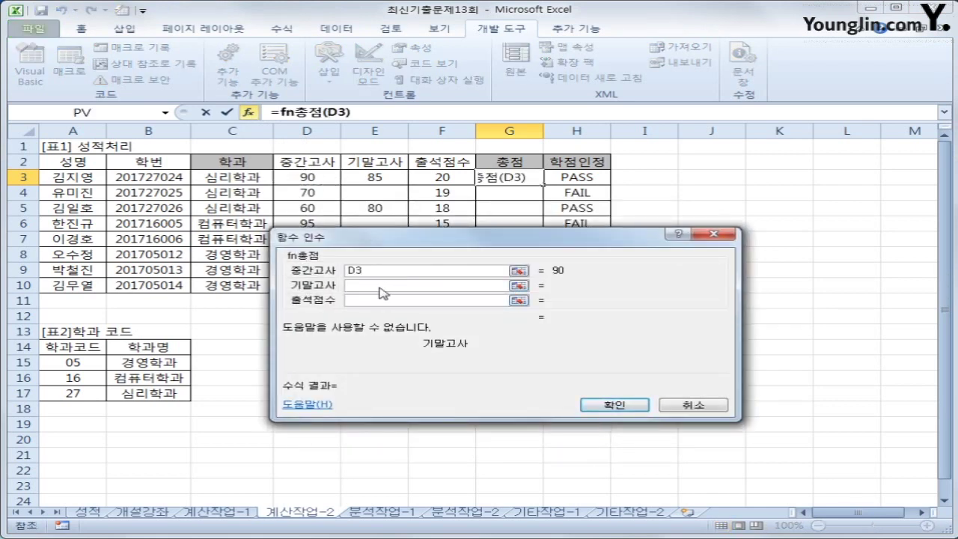
click(360, 181)
click(370, 300)
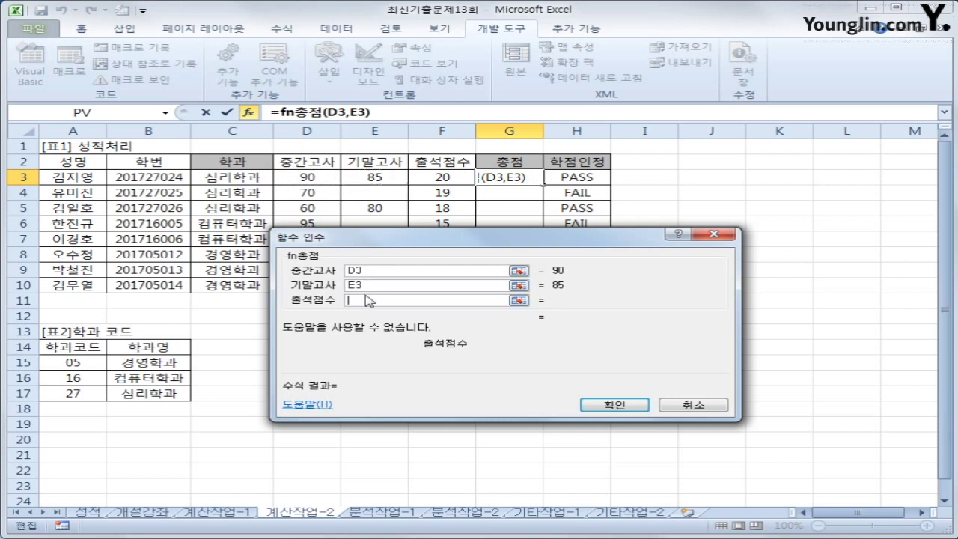
click(431, 180)
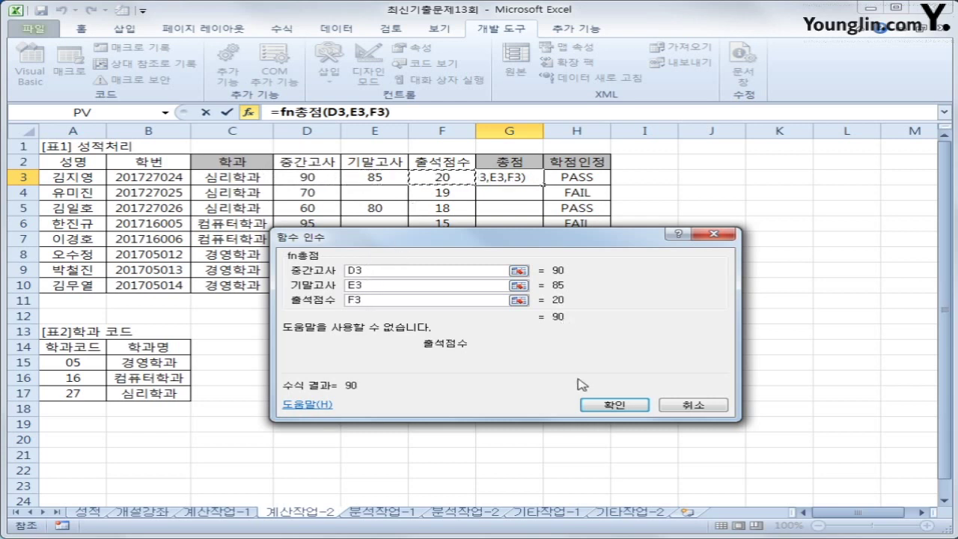
click(612, 404)
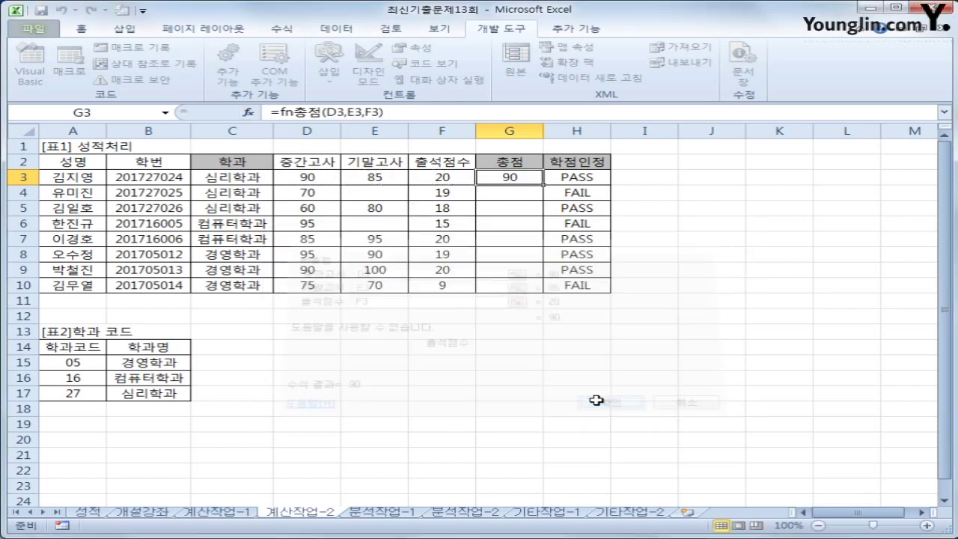
double_click(543, 184)
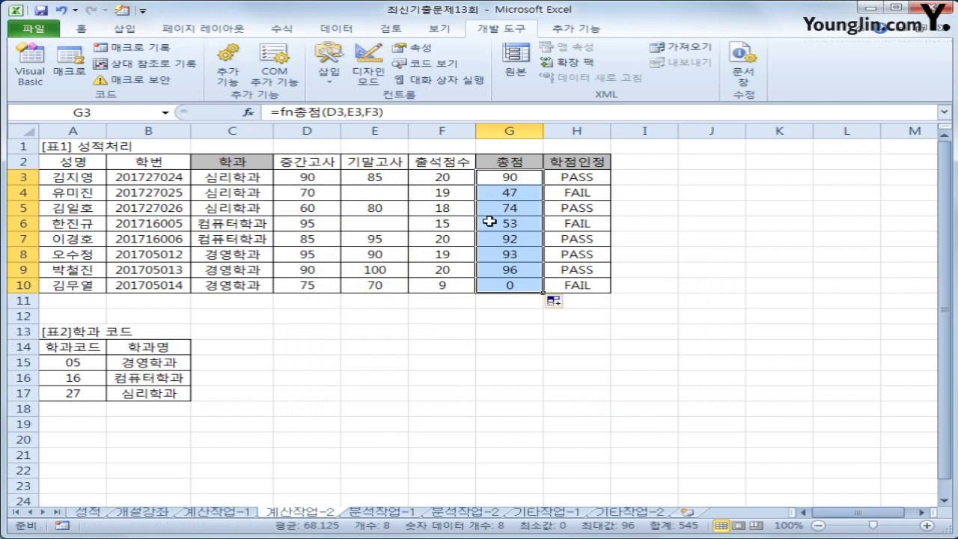
click(513, 286)
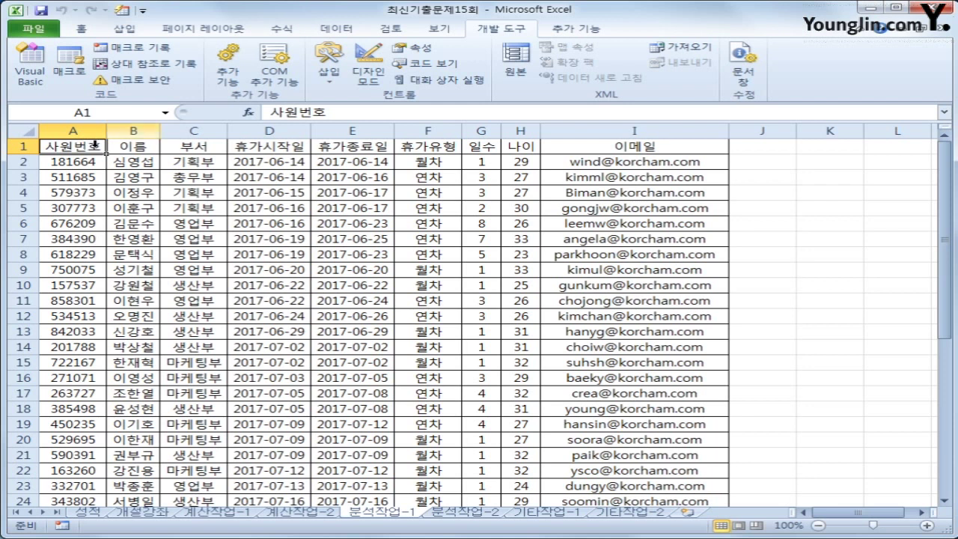
Step: Create a pivot table from the 분석작업-1 range A1:I41, placed in the existing worksheet at cell K4
click(124, 30)
click(48, 50)
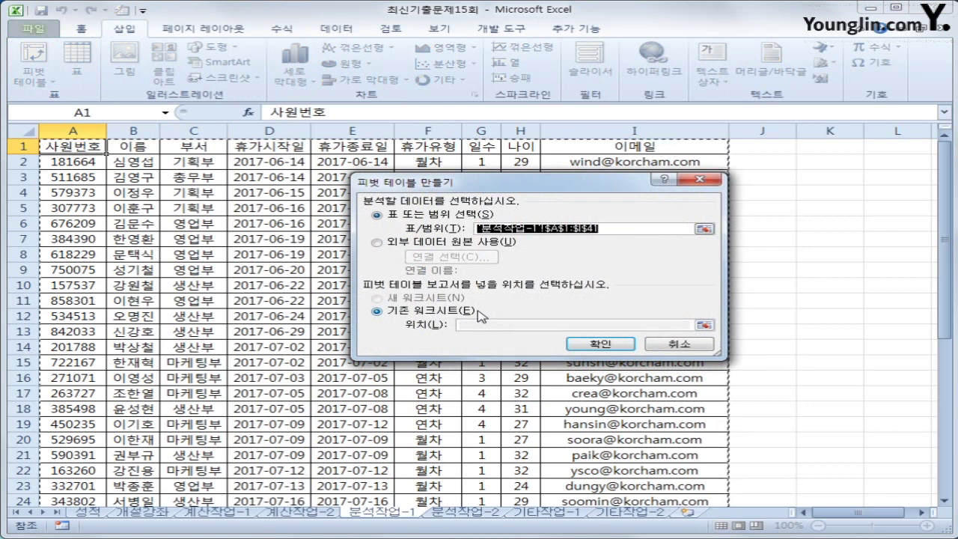
click(432, 317)
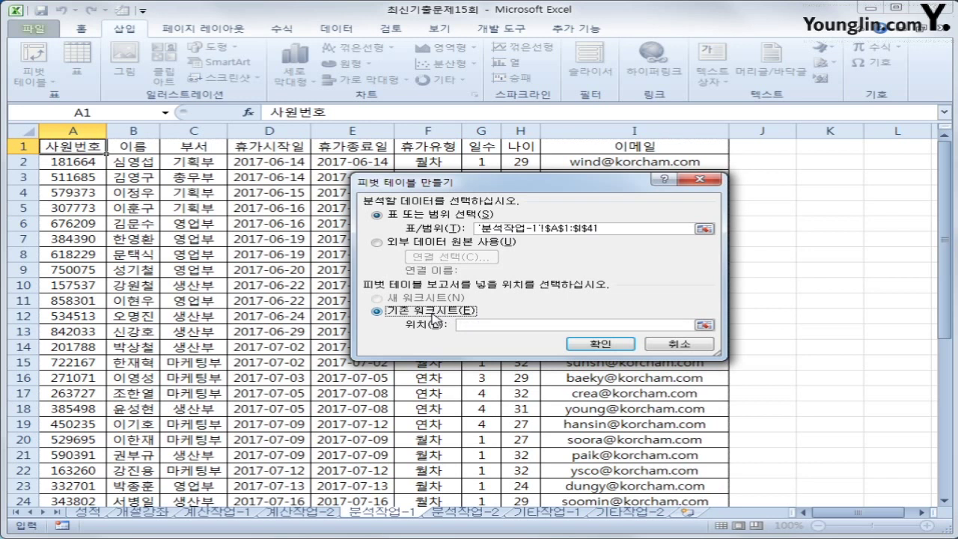
click(482, 326)
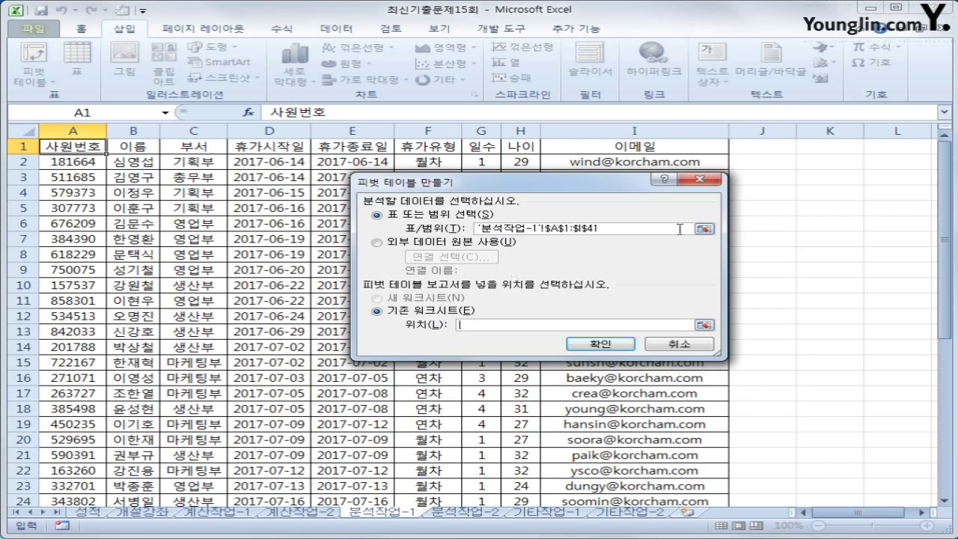
click(830, 193)
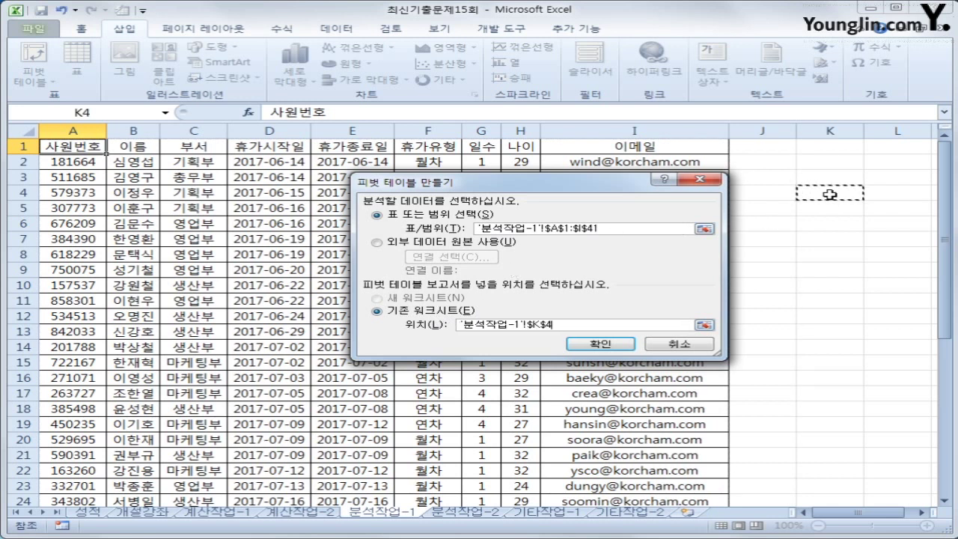
click(608, 345)
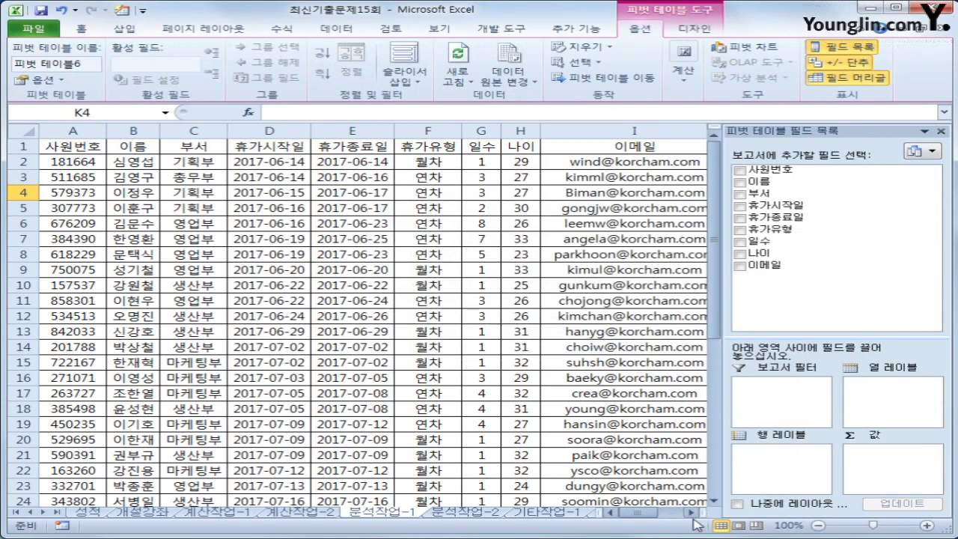
Step: Lay out the pivot table with 휴가시작일 as columns, 부서 and 휴가유형 as rows, and 일수 as summed values
click(692, 514)
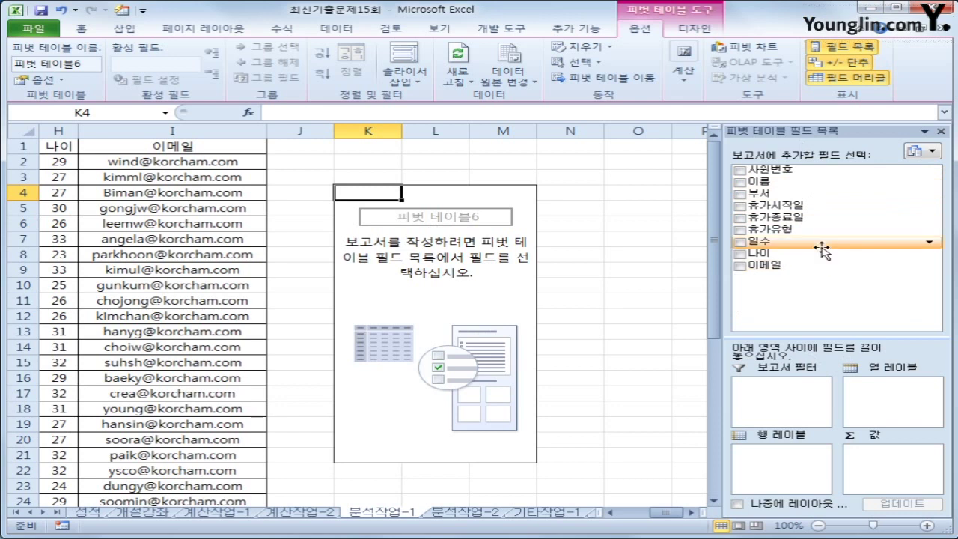
drag(831, 205, 886, 397)
drag(887, 397, 888, 397)
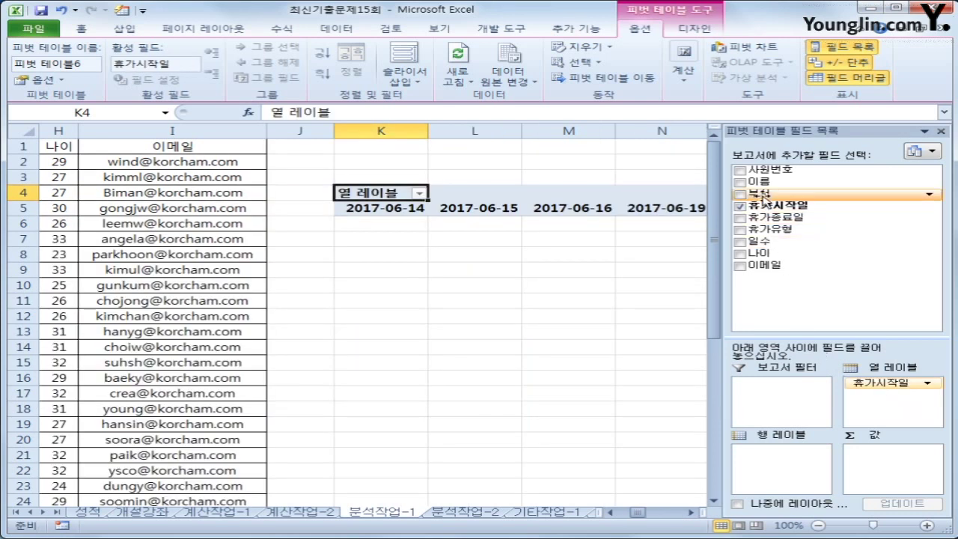
drag(759, 193, 798, 470)
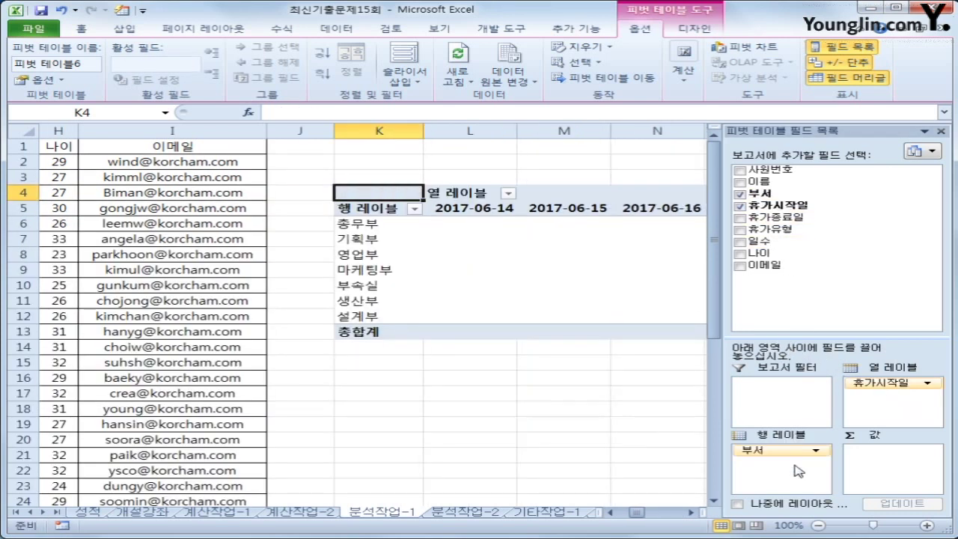
drag(771, 229, 799, 481)
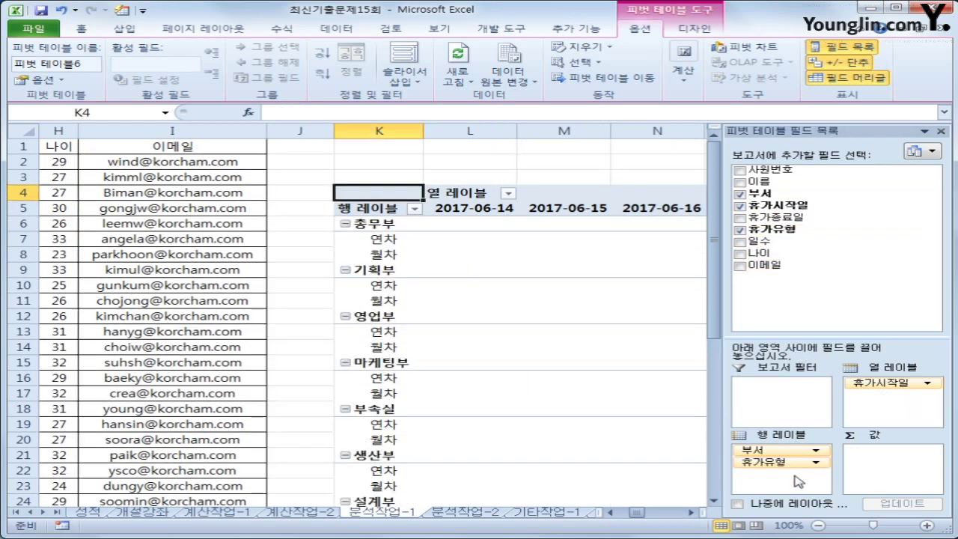
drag(757, 241, 892, 470)
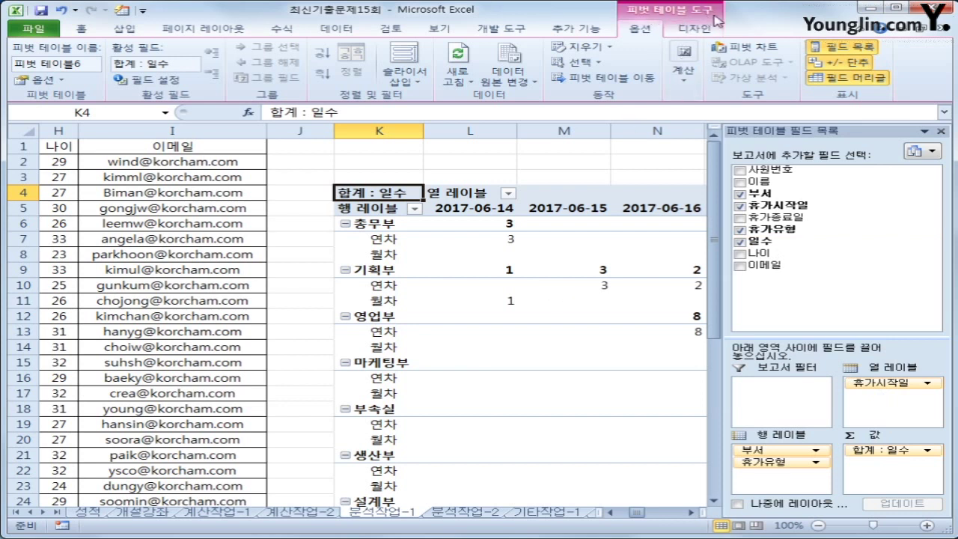
Step: Set the pivot table's report layout to tabular form (테이블 형식으로 표시)
click(696, 30)
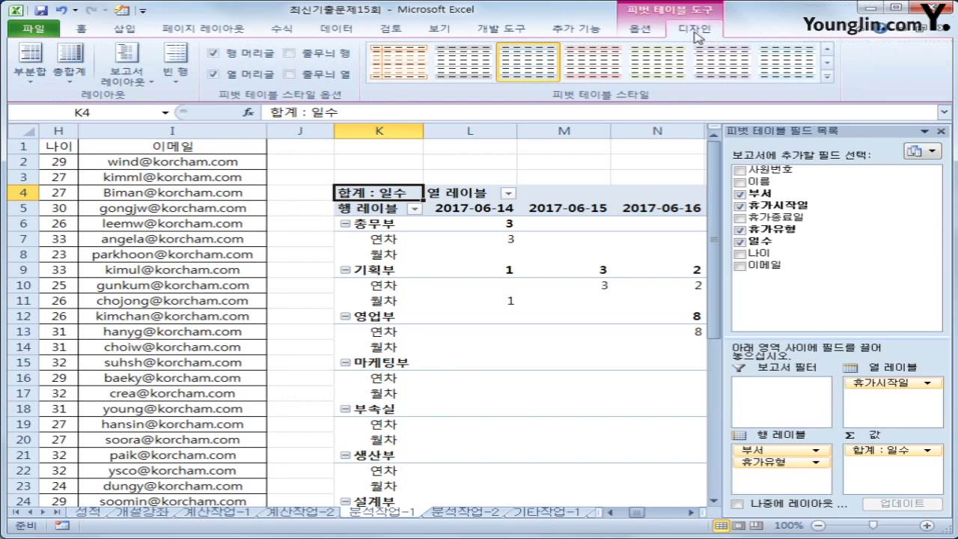
click(127, 75)
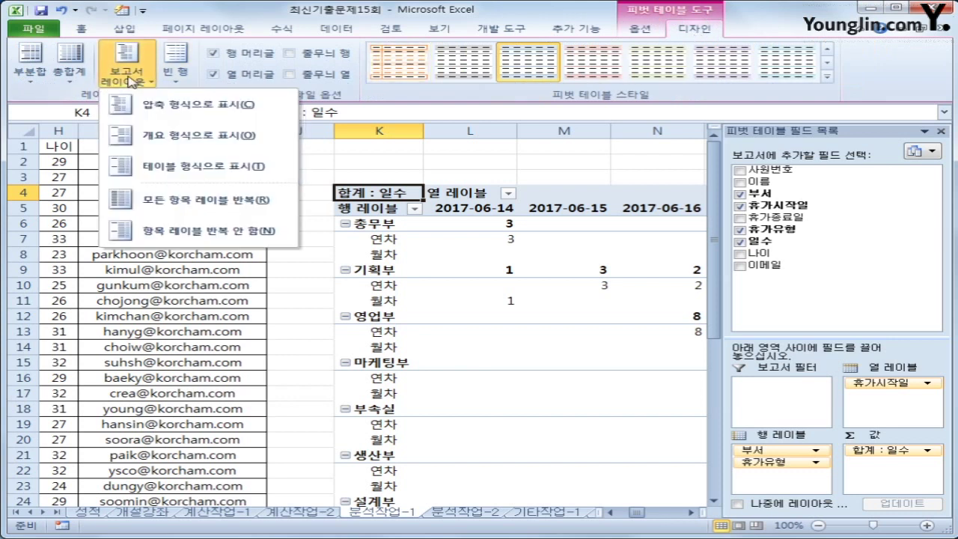
click(191, 164)
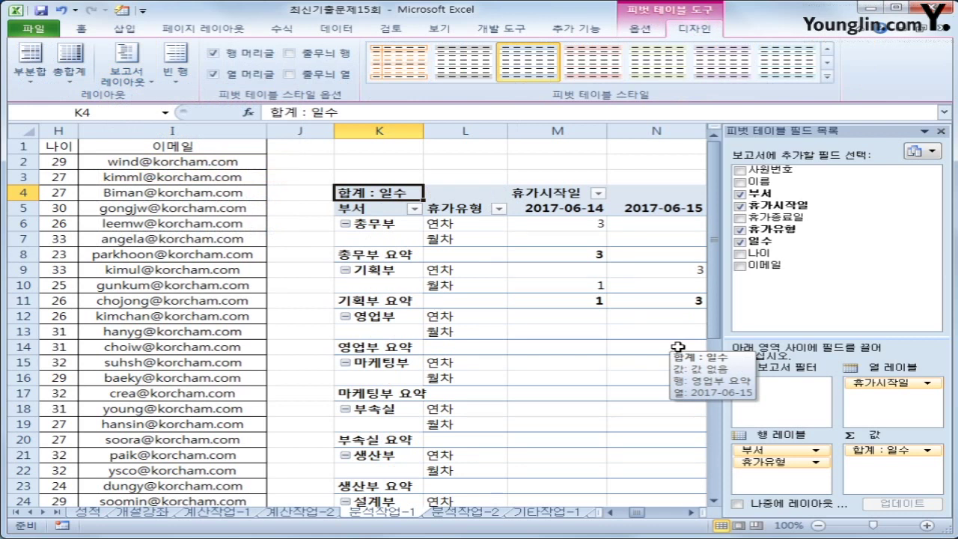
Step: Group the 휴가시작일 dates by month (월) and turn off the pivot table's subtotals (부분합 표시 안 함)
click(536, 193)
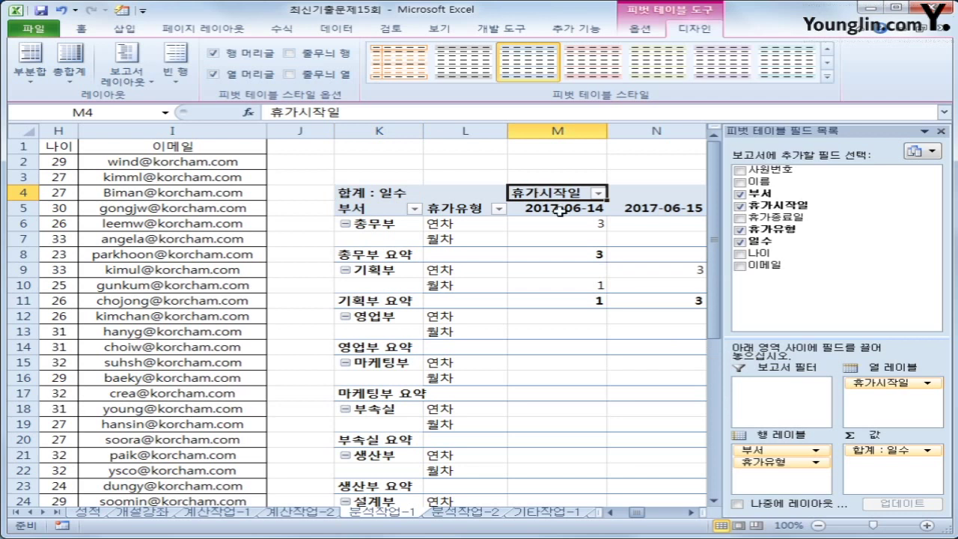
click(554, 209)
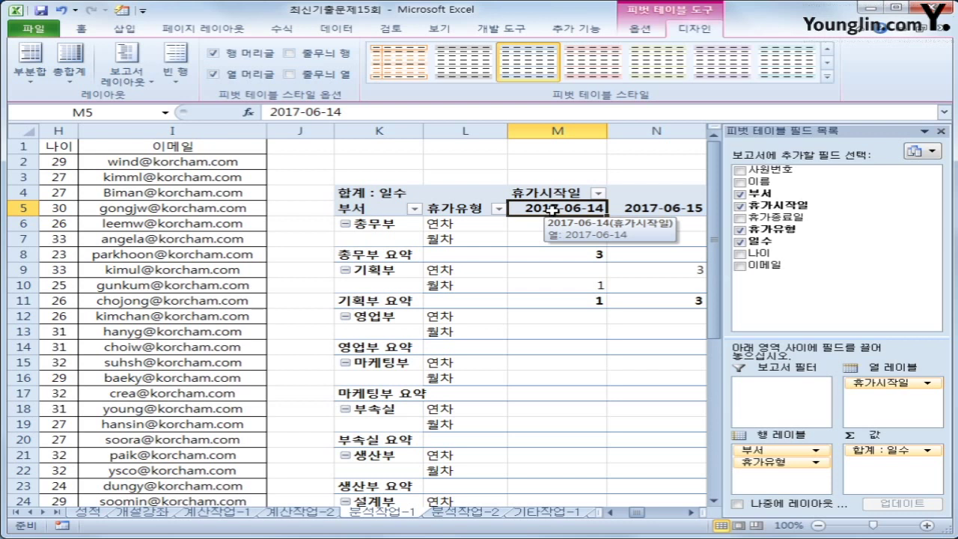
right_click(553, 213)
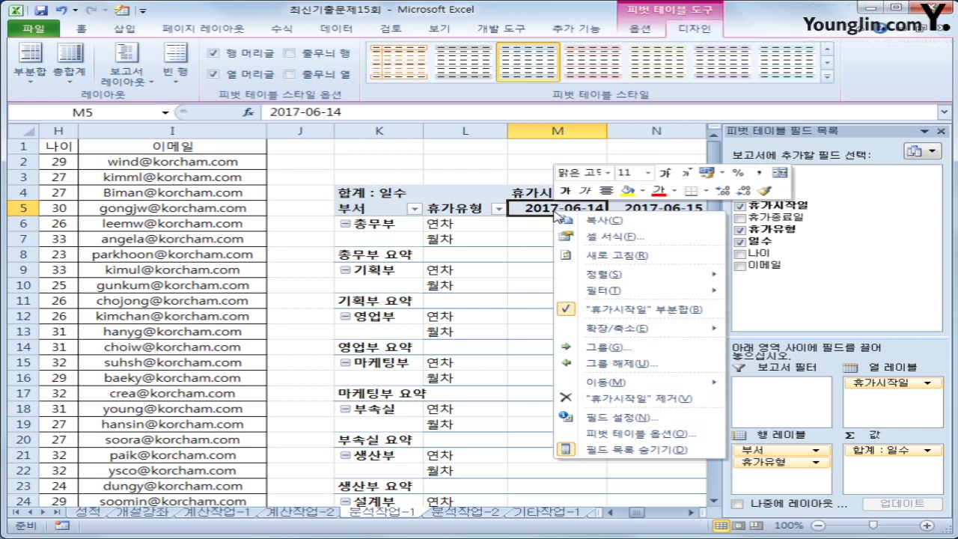
click(620, 348)
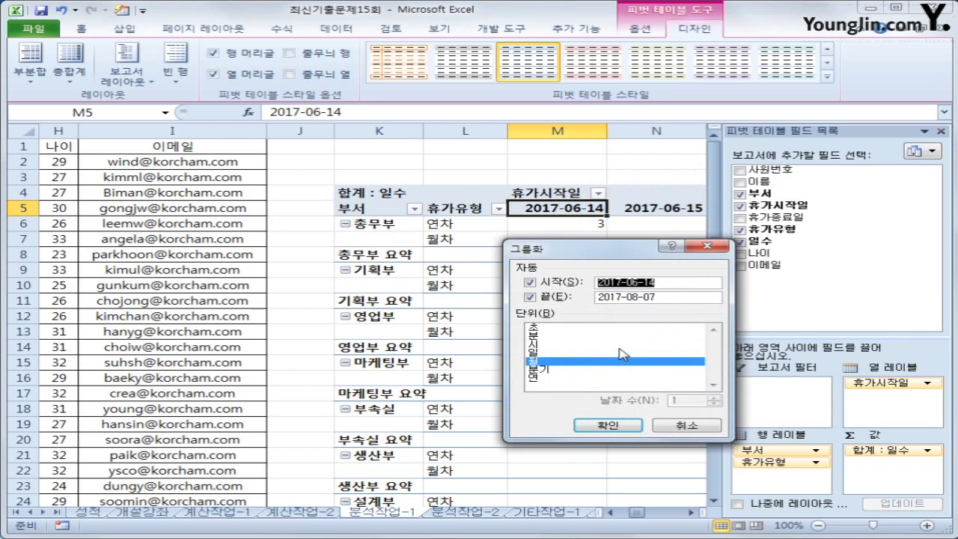
click(599, 430)
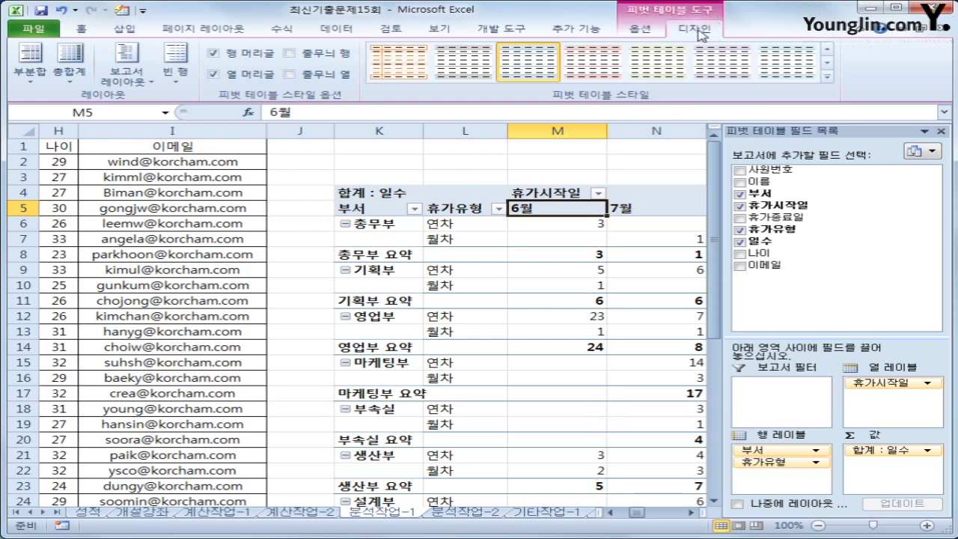
click(31, 80)
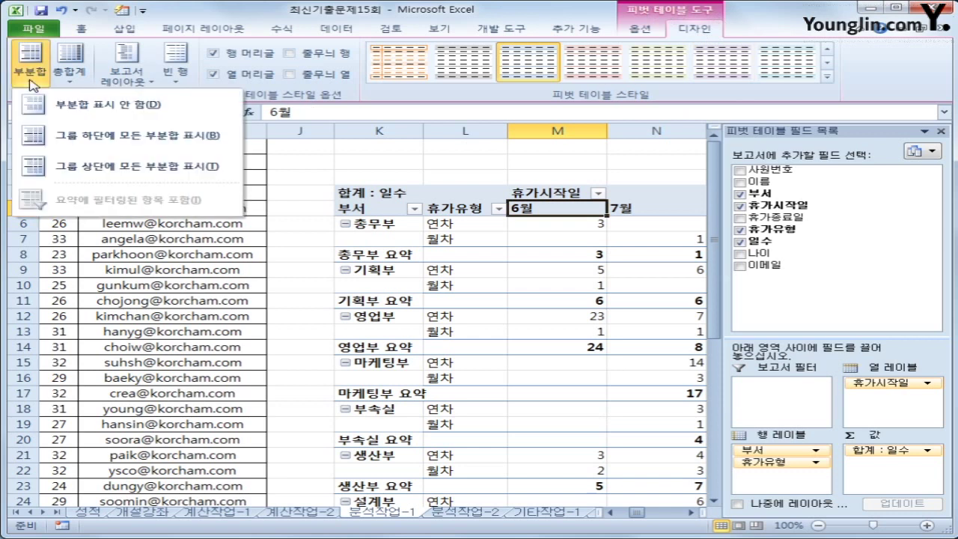
click(84, 109)
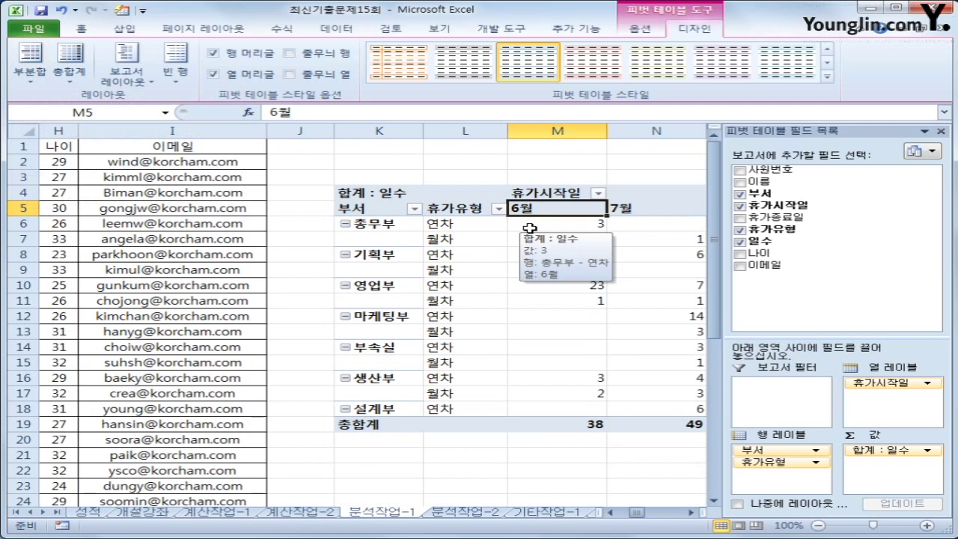
Step: Apply the custom number format #"일" to the pivot table's 합계 : 일수 value field
click(390, 193)
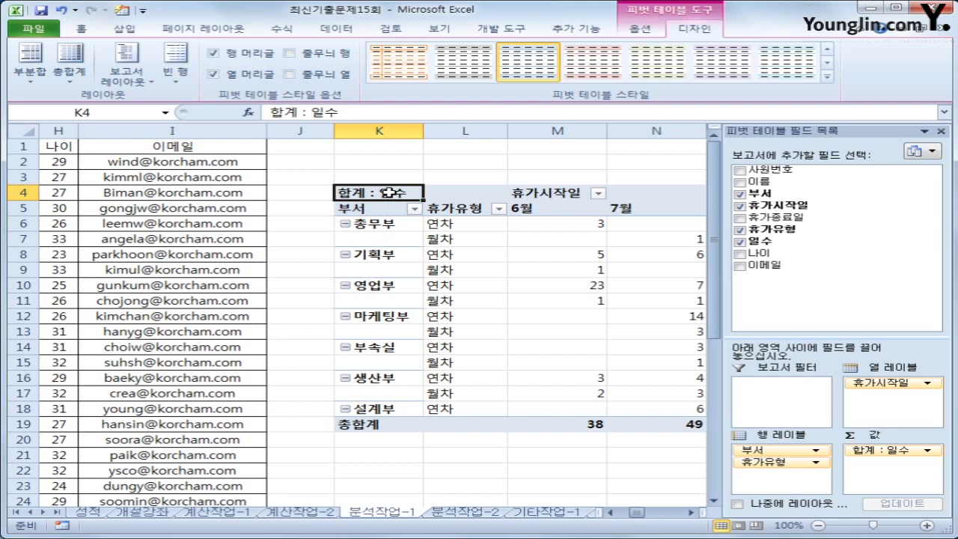
right_click(390, 193)
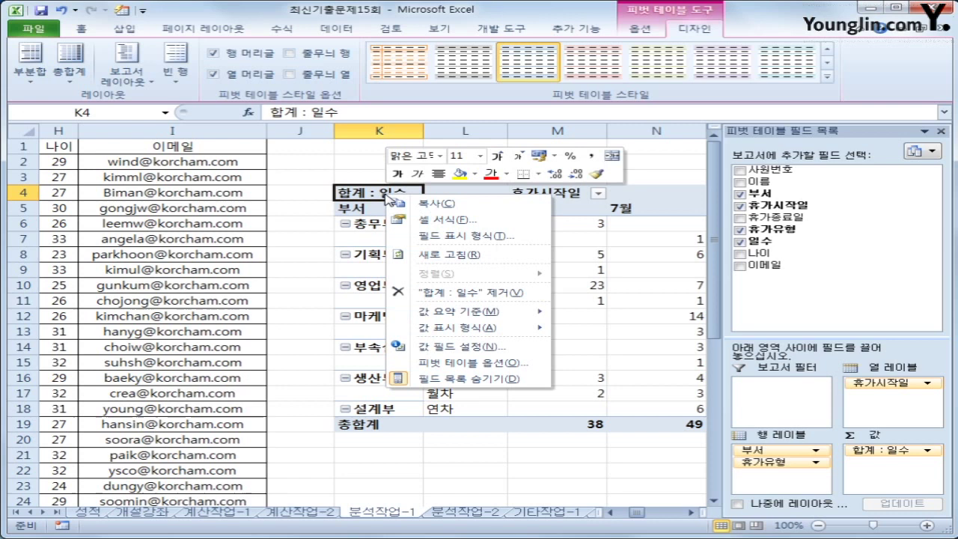
click(469, 238)
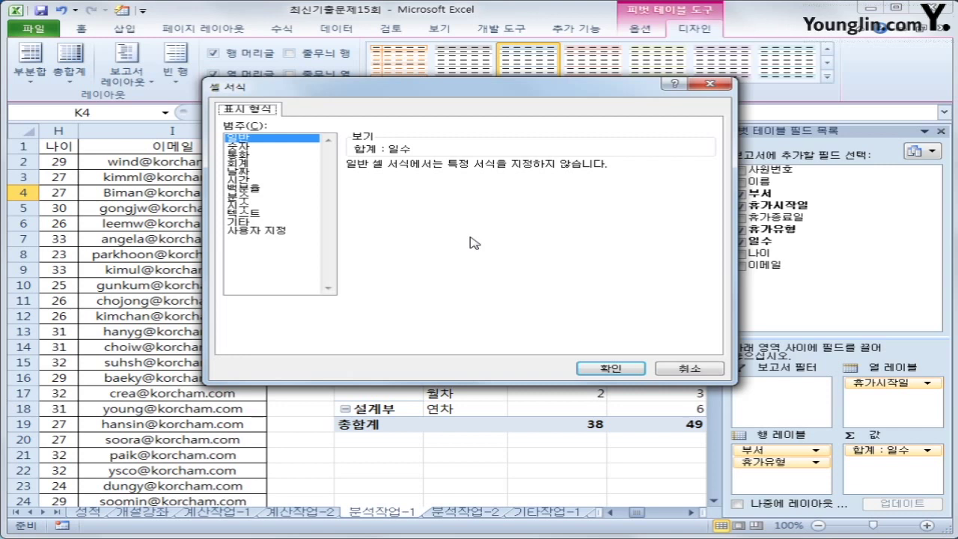
click(300, 232)
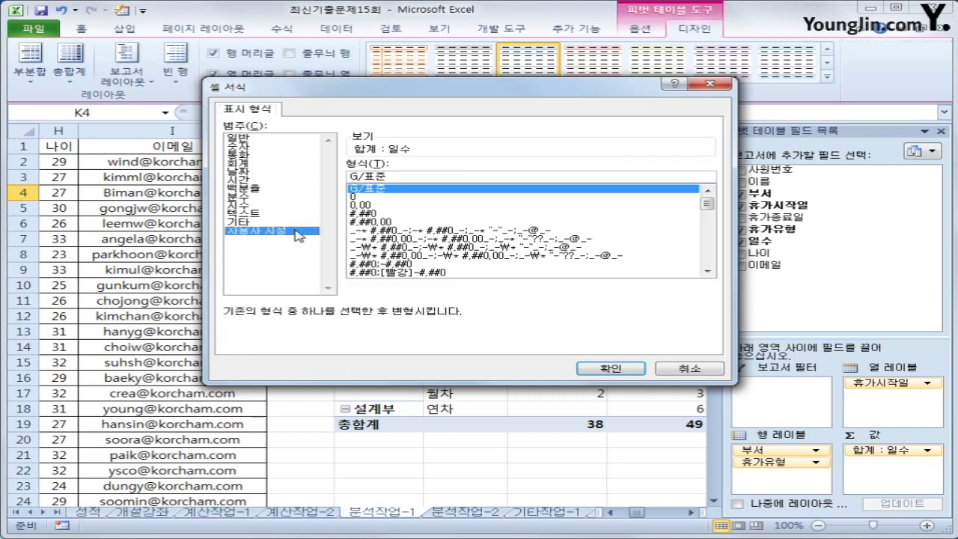
drag(416, 175, 334, 179)
text(#)
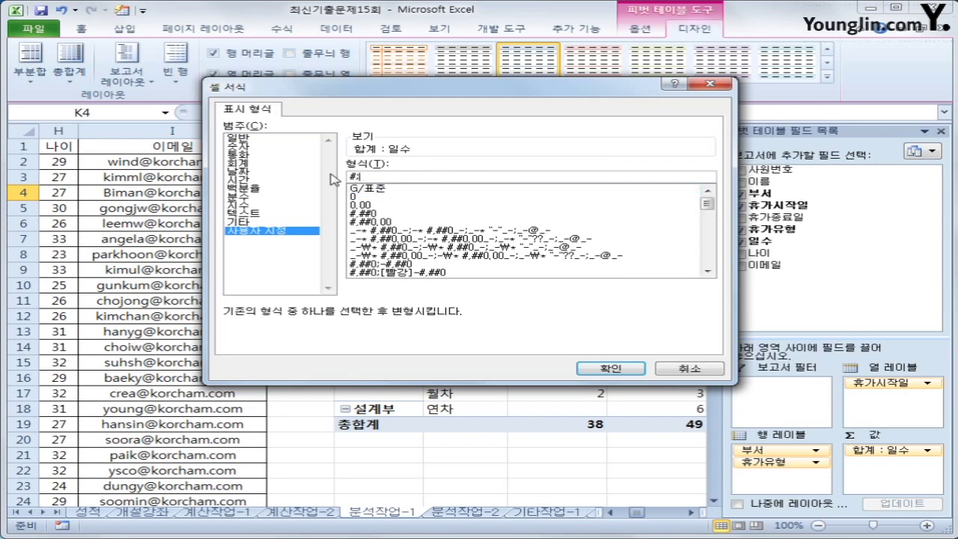
text("일")
click(588, 368)
click(573, 465)
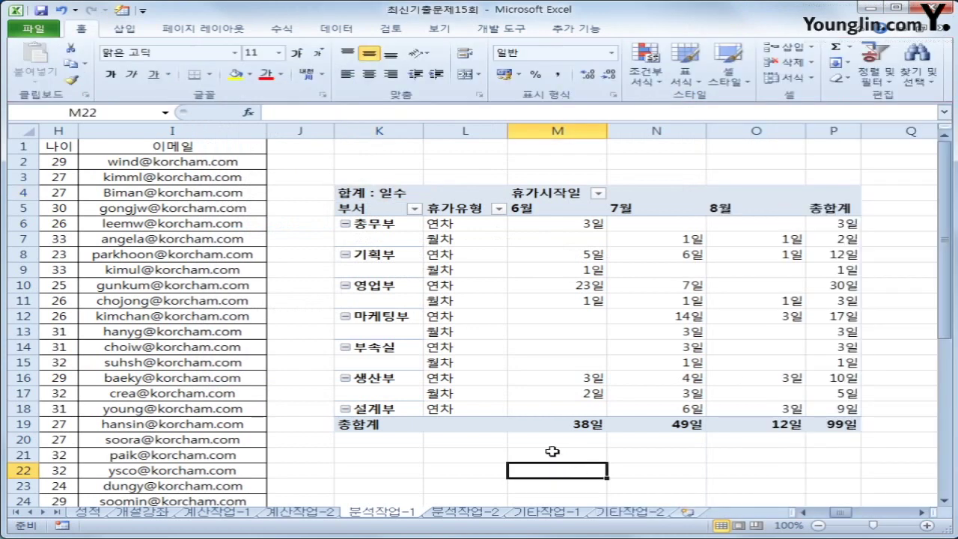
drag(591, 223, 813, 424)
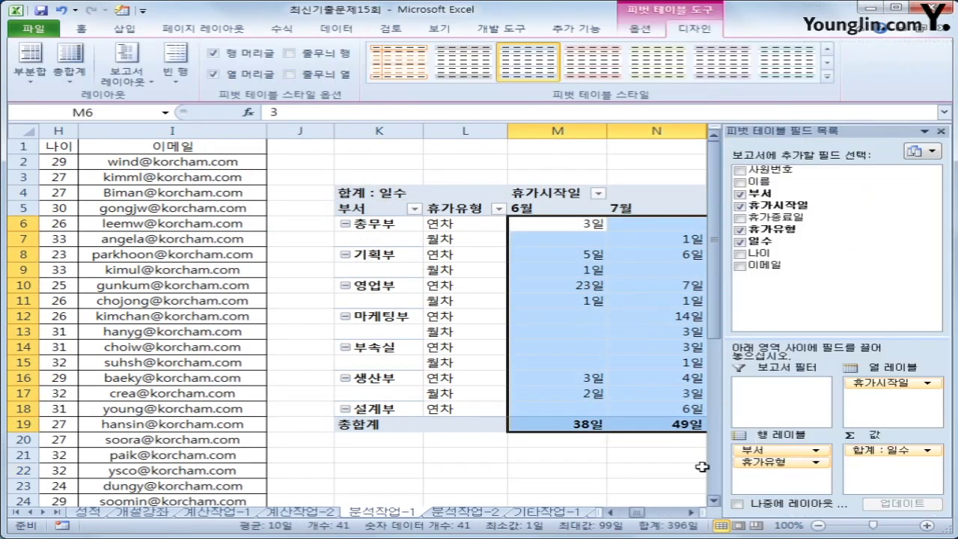
click(651, 467)
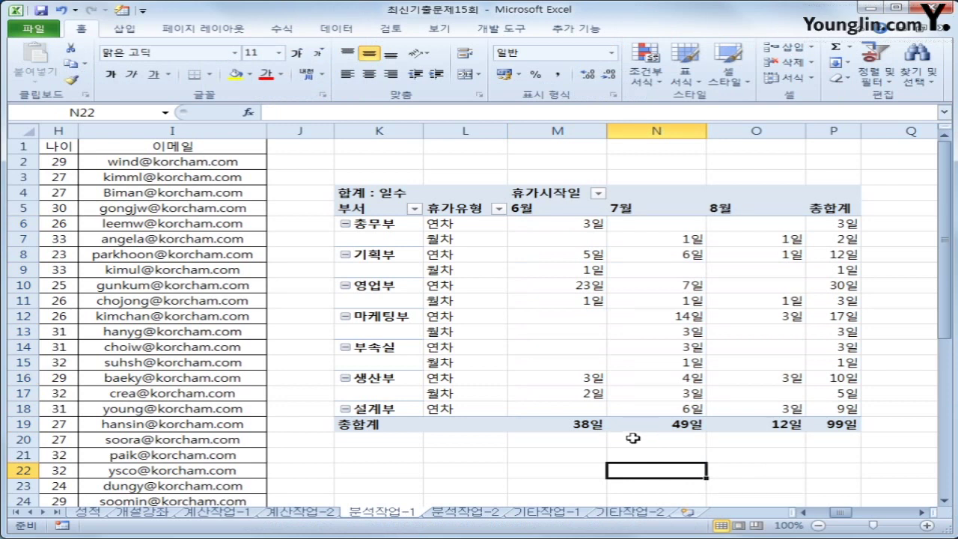
Step: Start recording a macro named 통합 on the 분석작업-2 sheet, stored in the current workbook (현재 통합 문서)
click(483, 516)
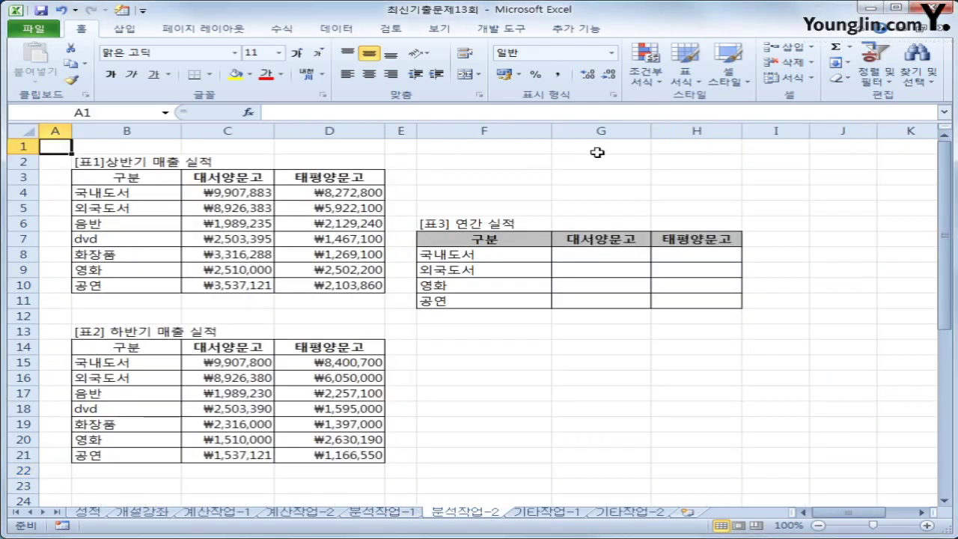
click(599, 150)
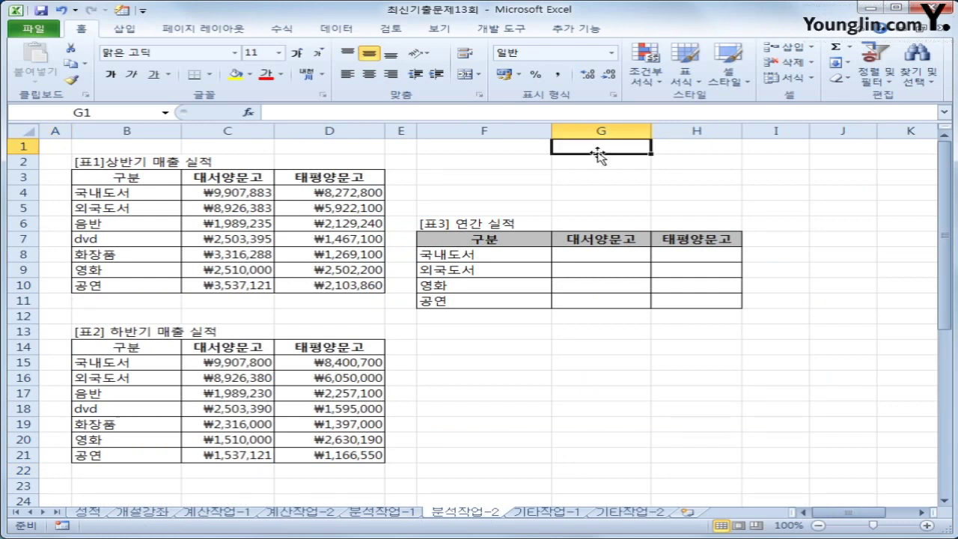
click(66, 526)
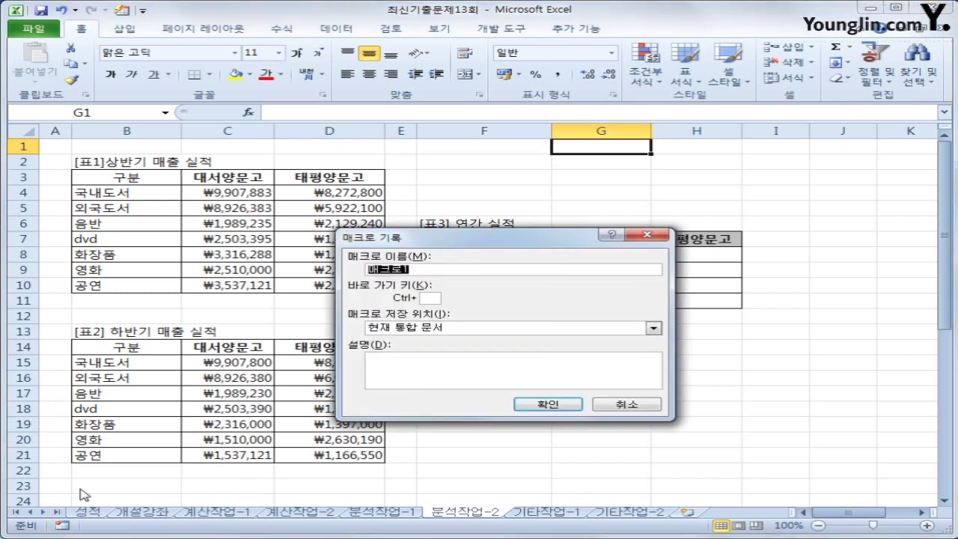
text(통합)
click(544, 404)
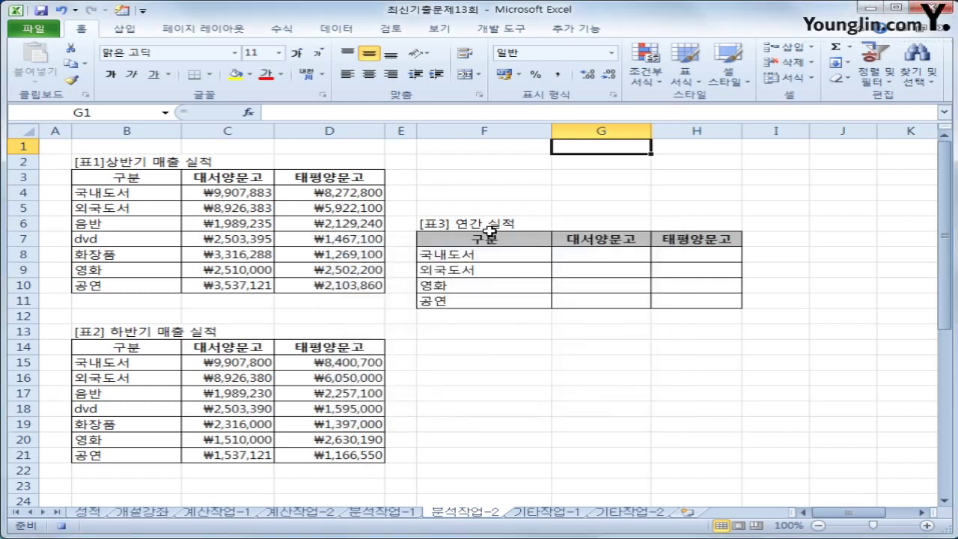
Step: Set up a 합계 consolidation (통합) into F7:H11 with the reference ranges B3:D10 and B14:D21
drag(496, 237, 669, 299)
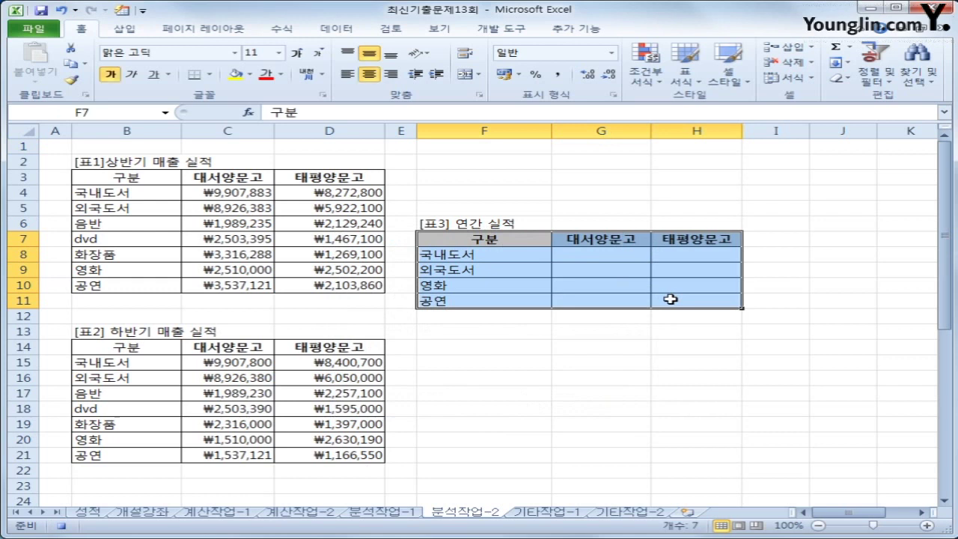
click(336, 30)
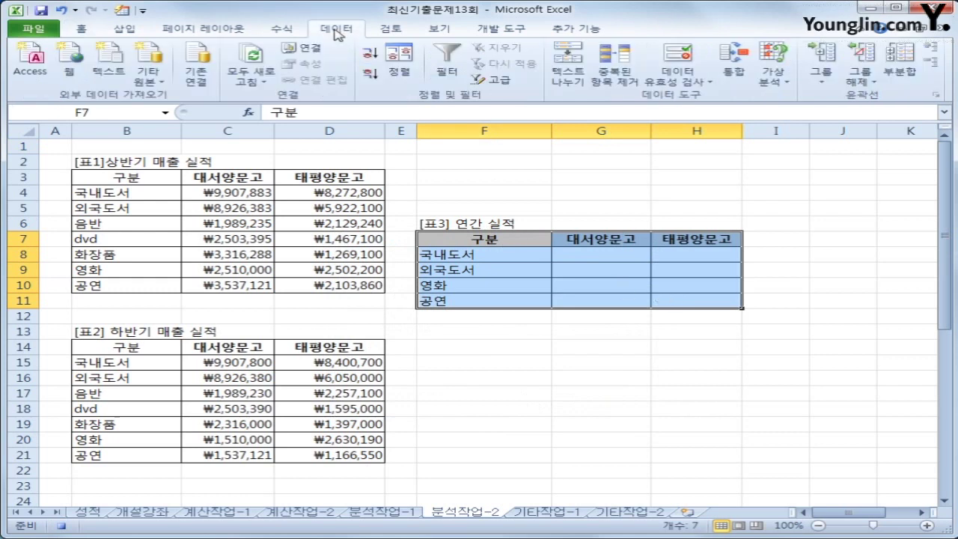
click(743, 72)
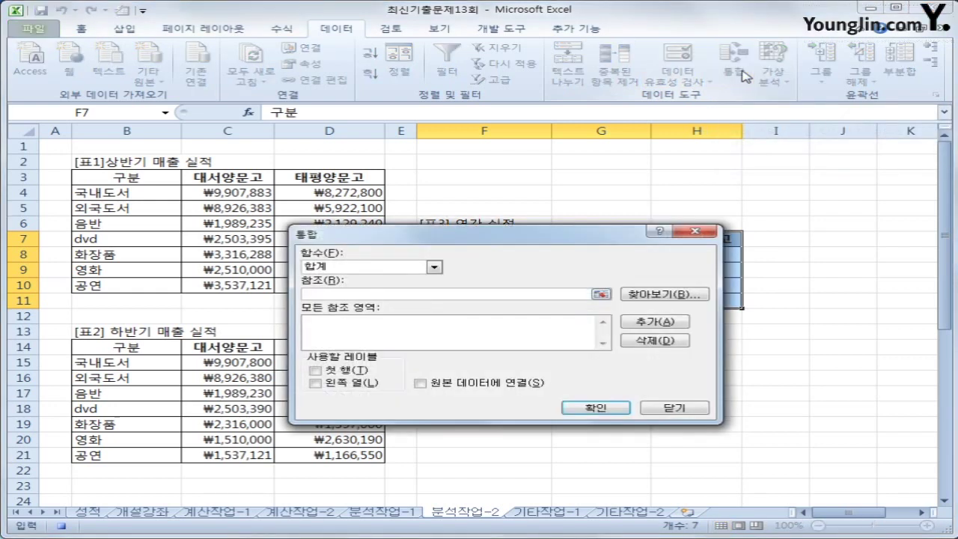
drag(502, 234, 629, 148)
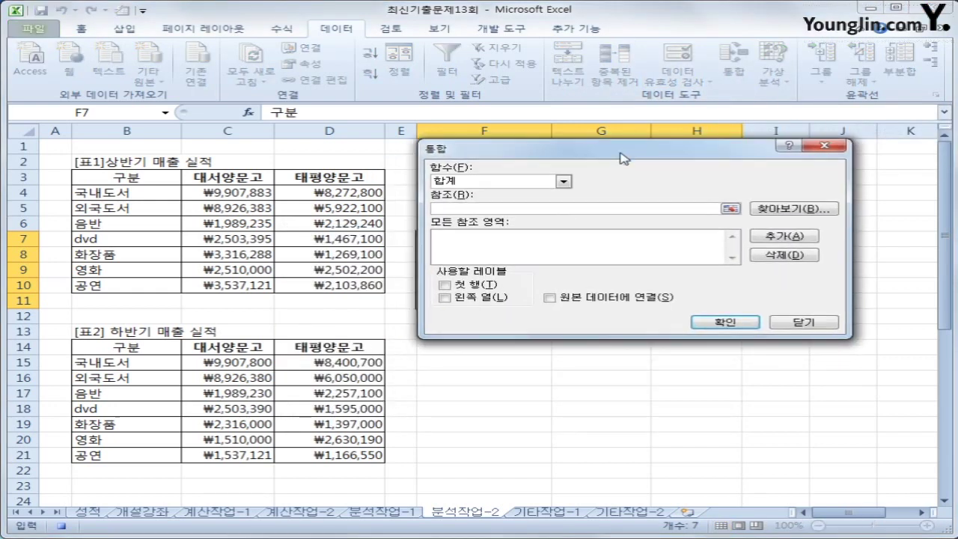
drag(97, 178, 342, 284)
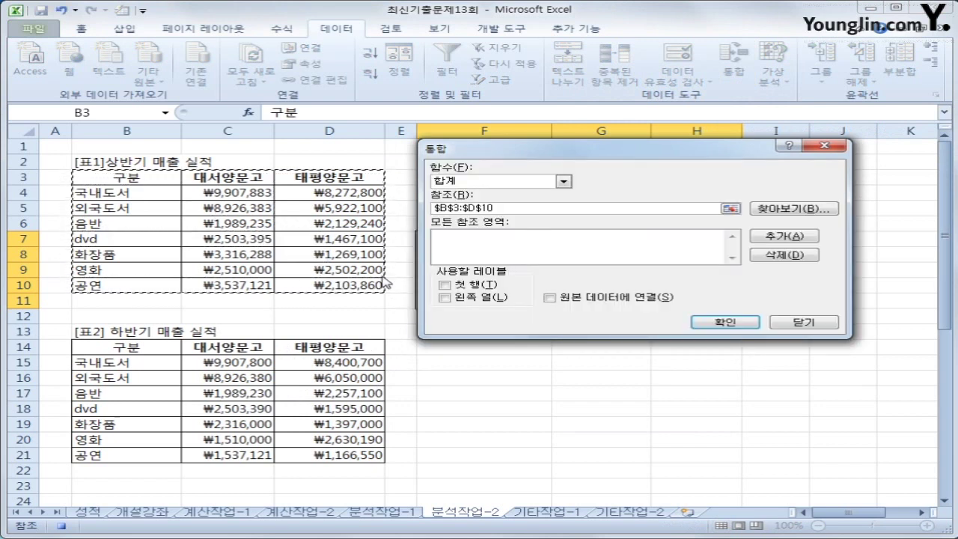
click(784, 236)
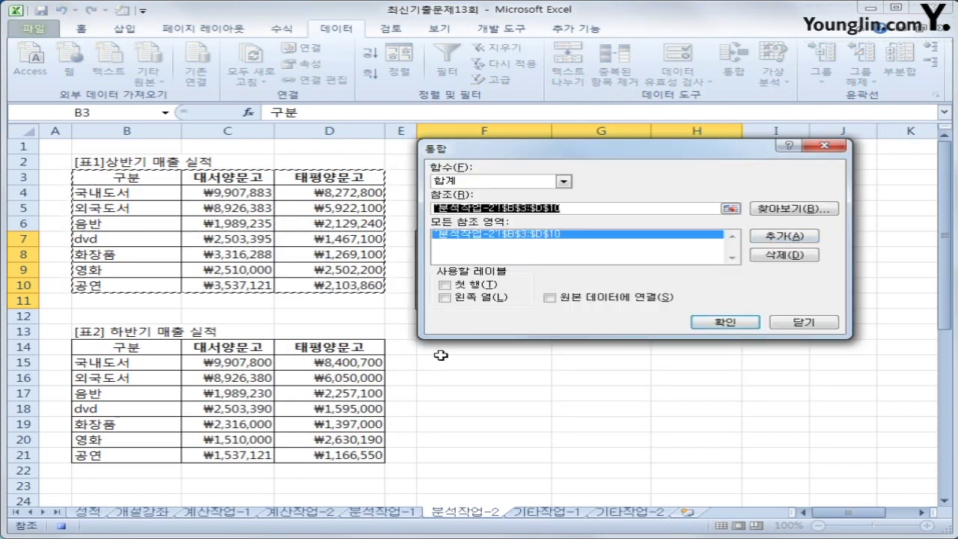
drag(159, 351, 340, 458)
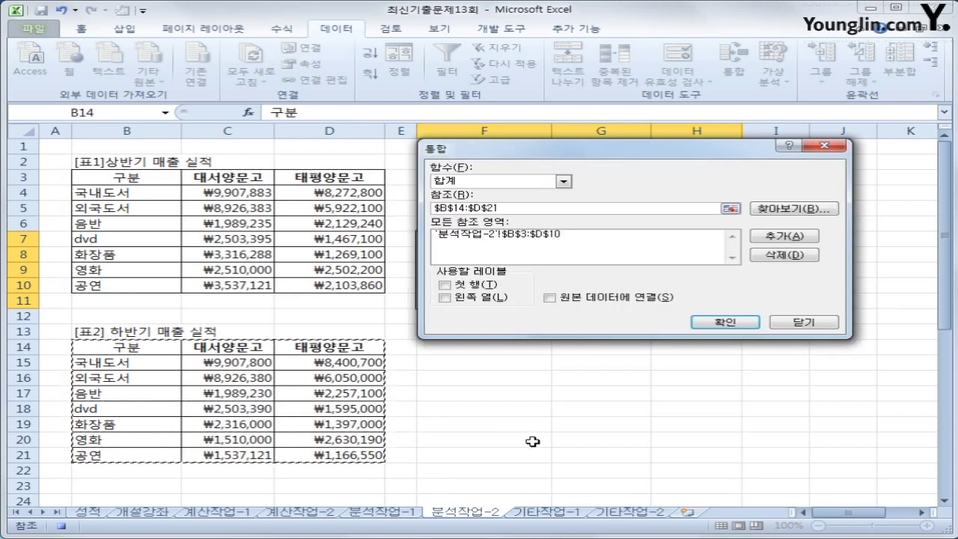
click(784, 236)
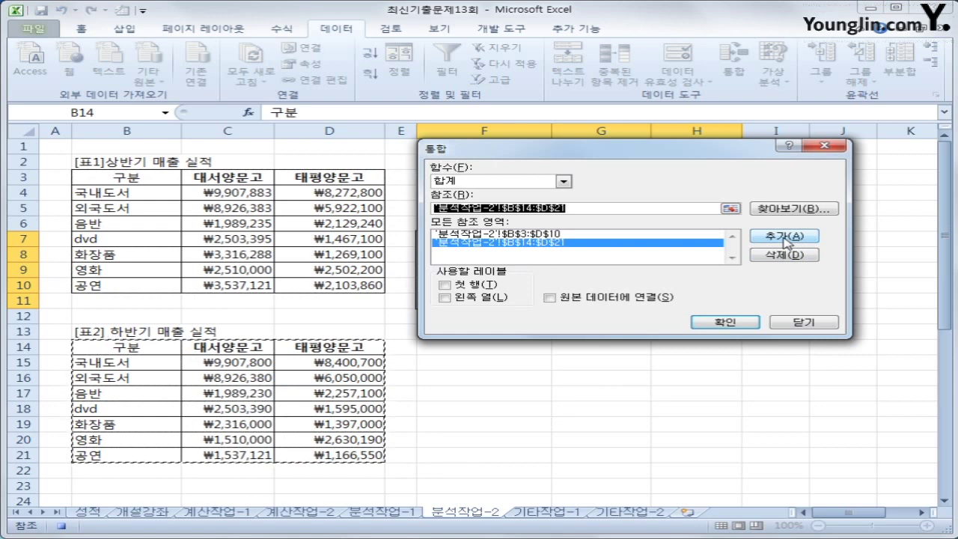
Step: Run the consolidation with 첫 행 and 왼쪽 열 as labels, and end the macro recording
click(466, 286)
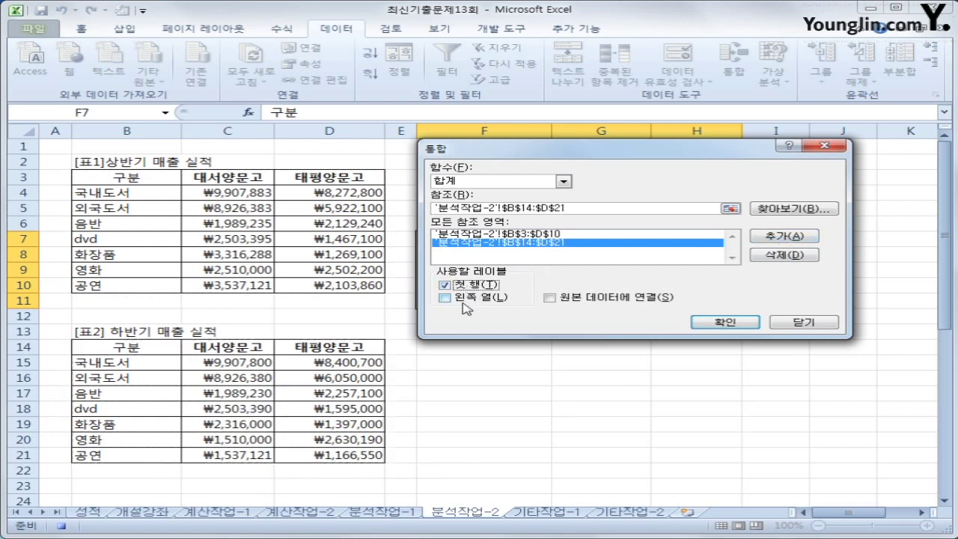
click(467, 307)
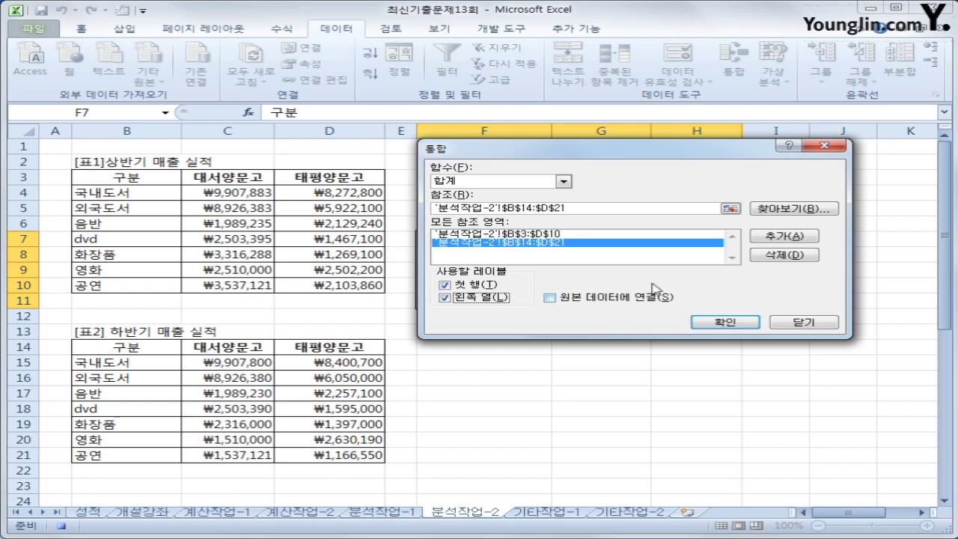
click(730, 323)
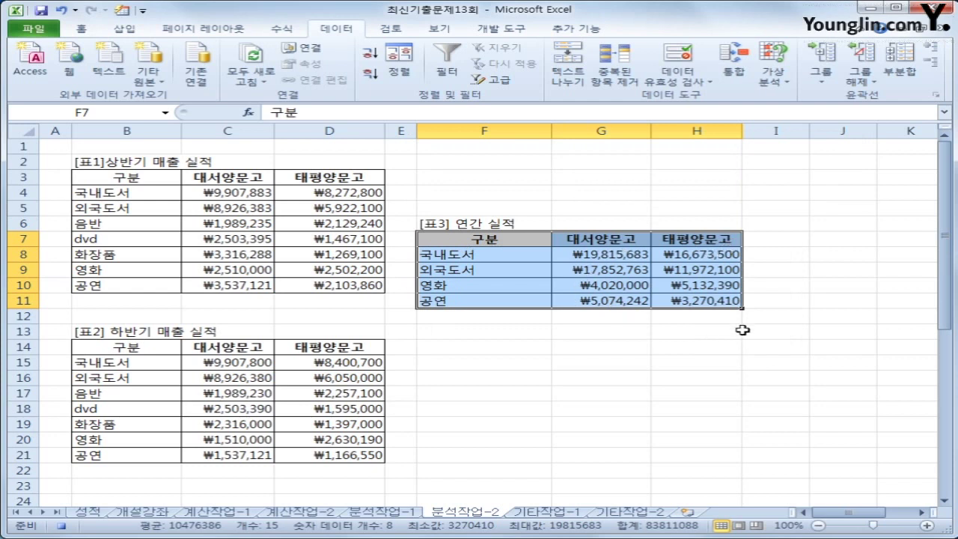
click(715, 299)
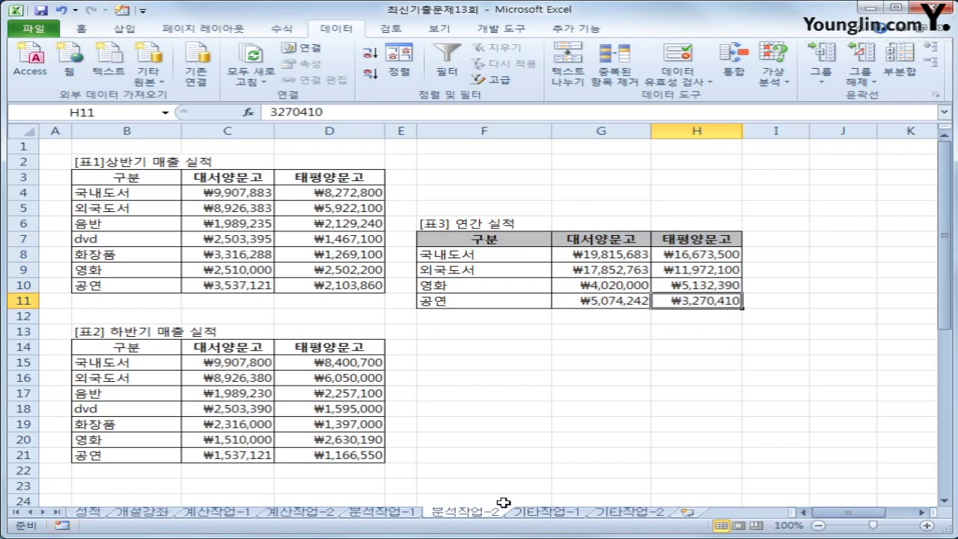
click(508, 476)
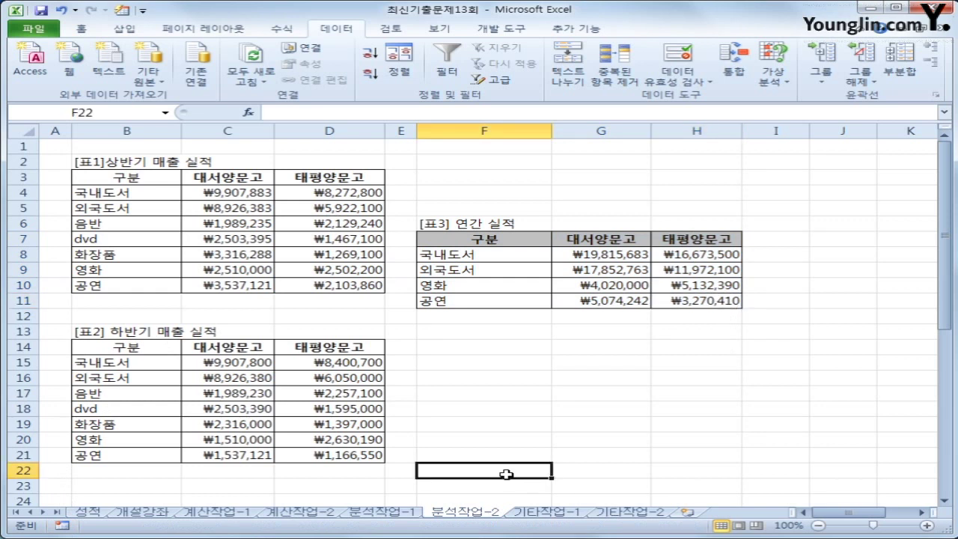
Step: Draw a rectangle over cells G3:H4 above the 연간 실적 table and label it 연간실적
click(124, 28)
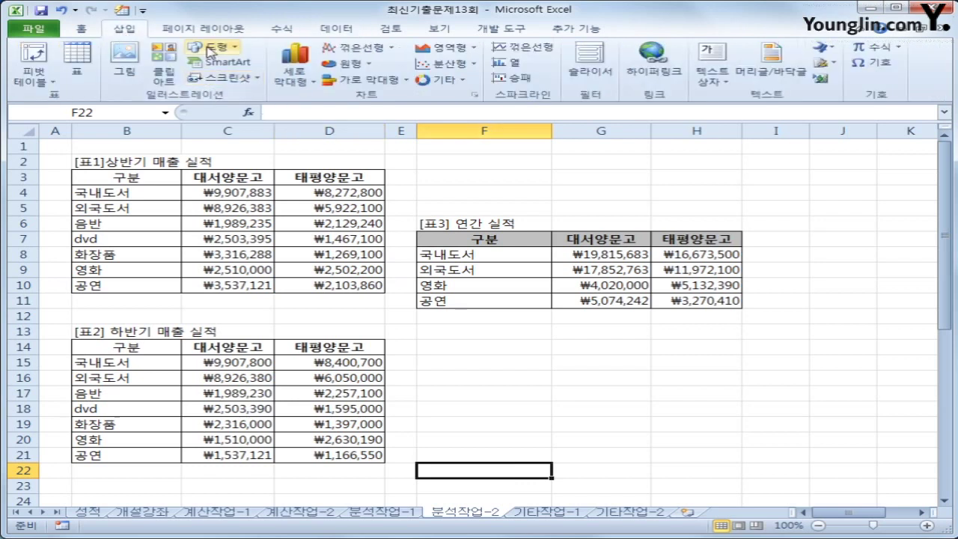
click(211, 49)
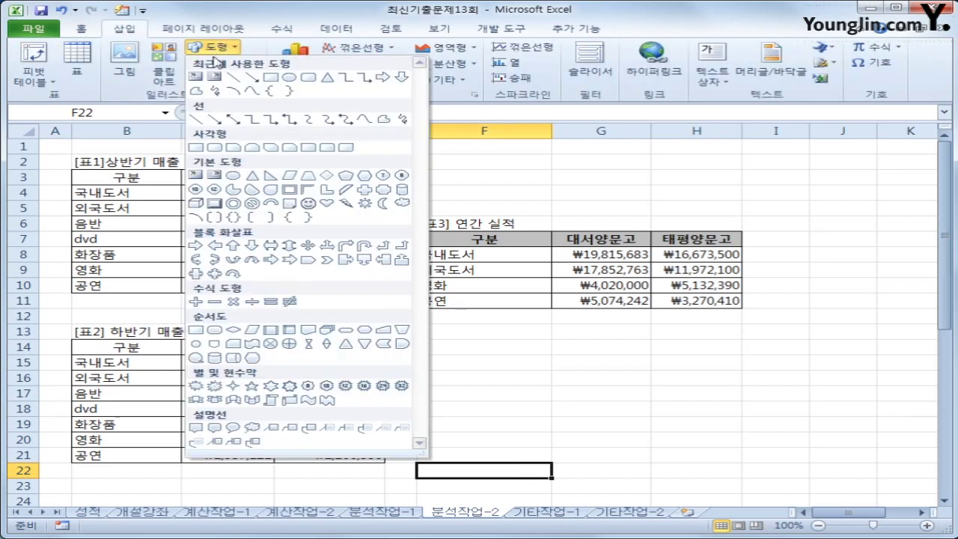
click(196, 148)
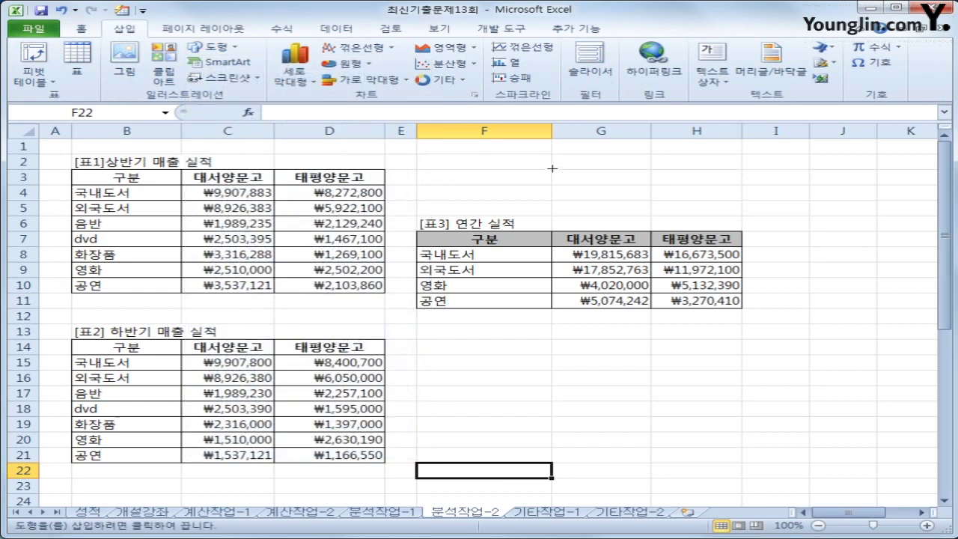
drag(552, 168, 709, 199)
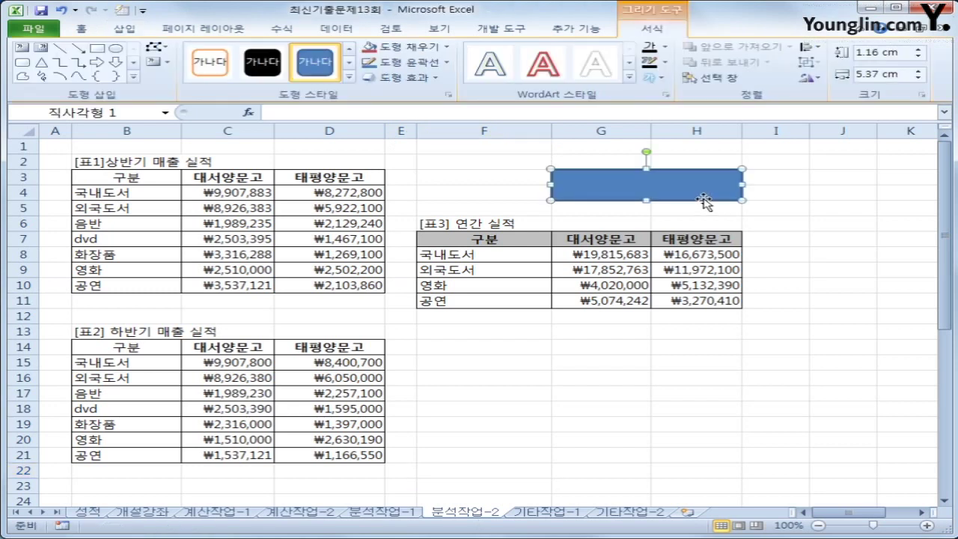
text(연간실저)
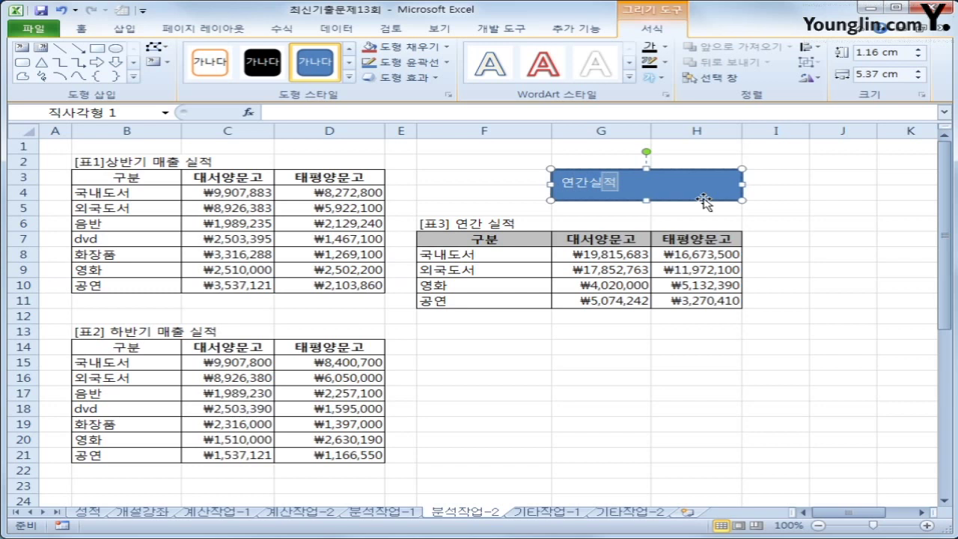
Step: Assign the 통합 macro to the 연간실적 rectangle
right_click(678, 190)
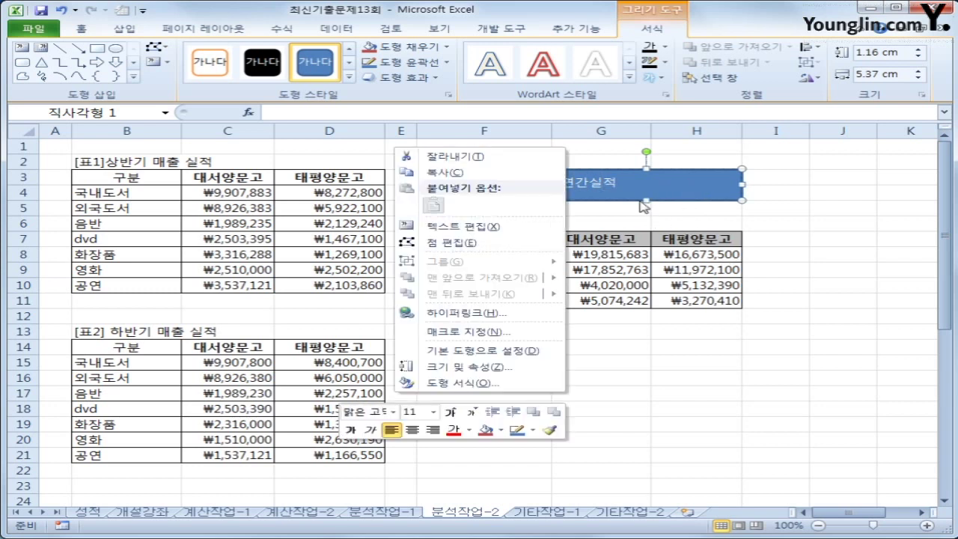
click(524, 331)
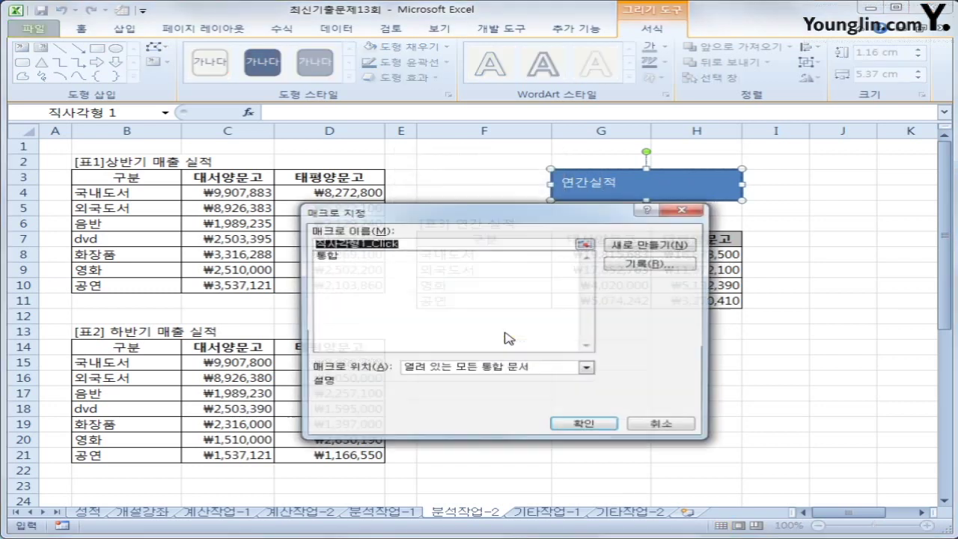
click(349, 267)
click(350, 255)
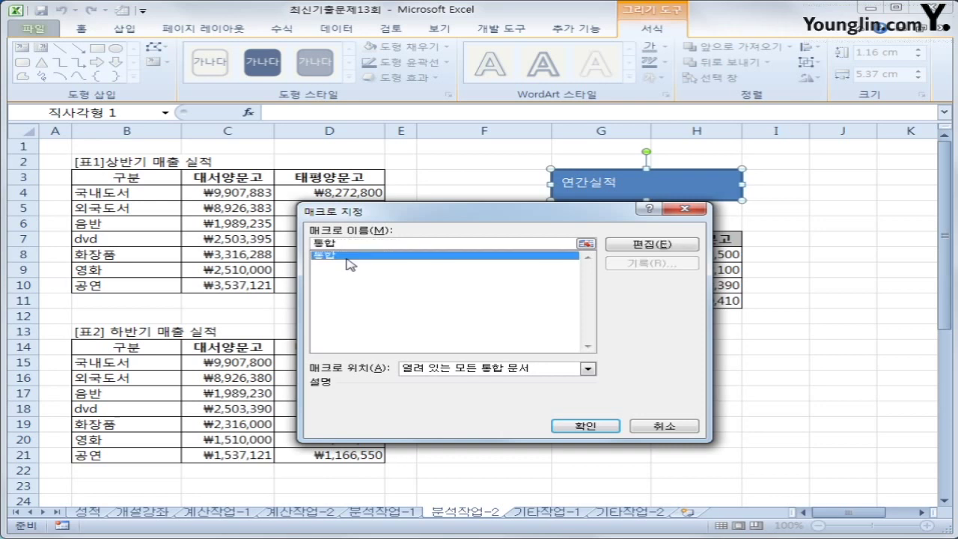
click(612, 426)
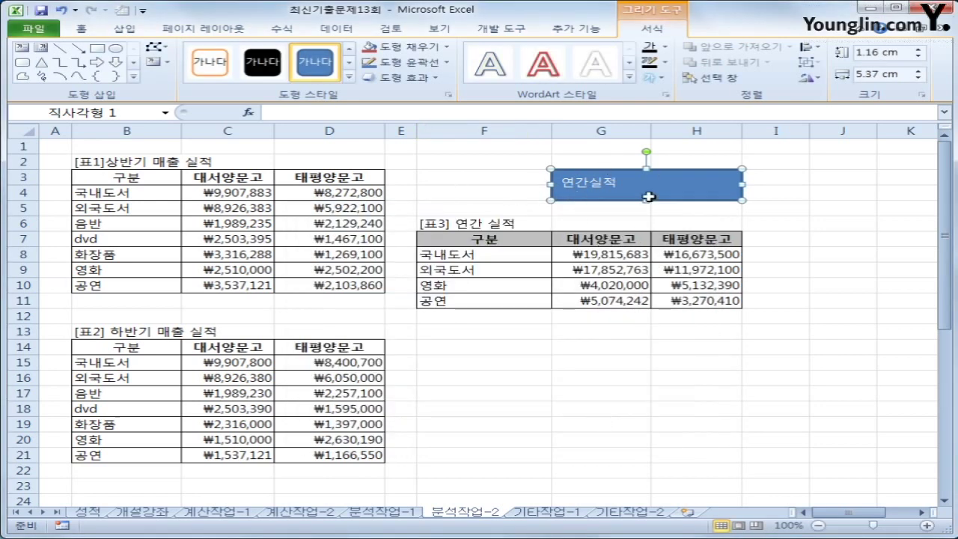
click(82, 30)
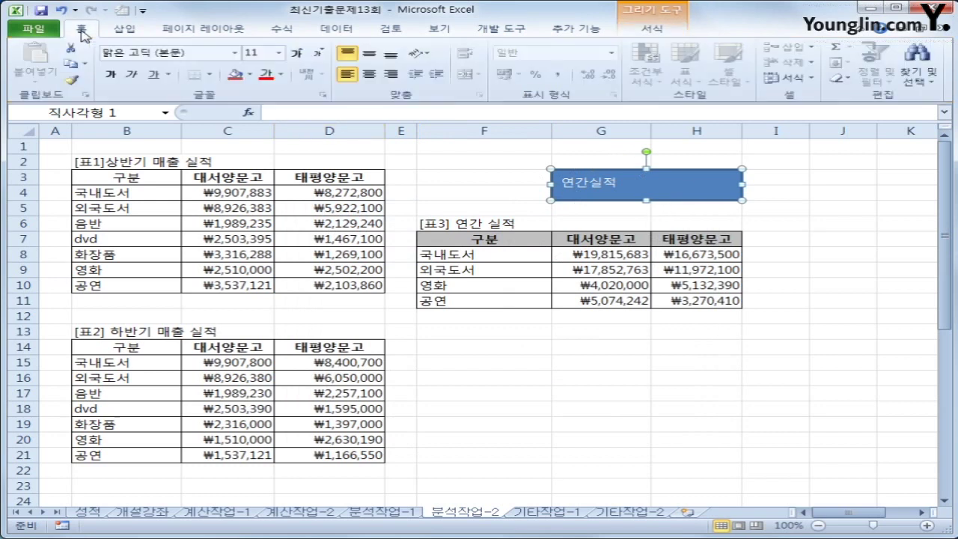
Step: Center the 연간실적 label both vertically and horizontally inside the rectangle
click(368, 53)
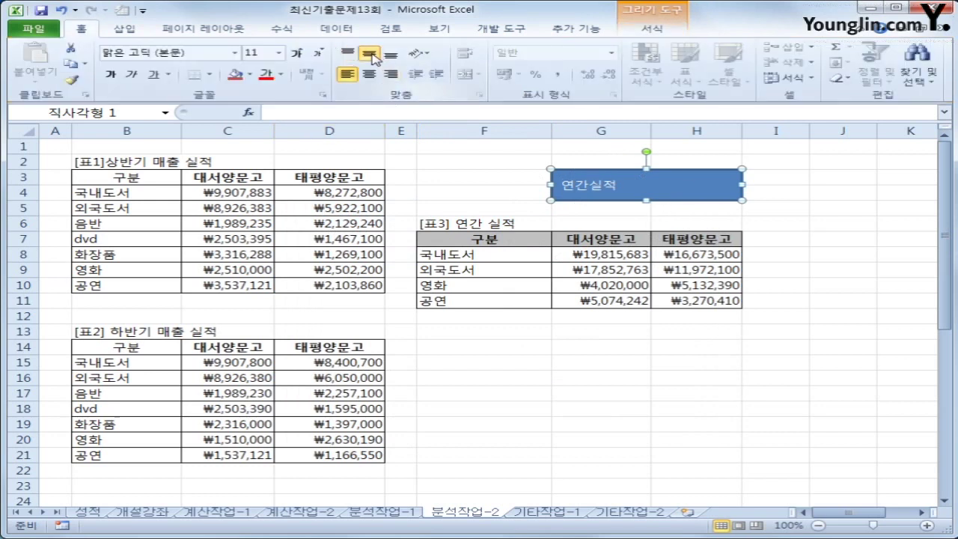
click(369, 75)
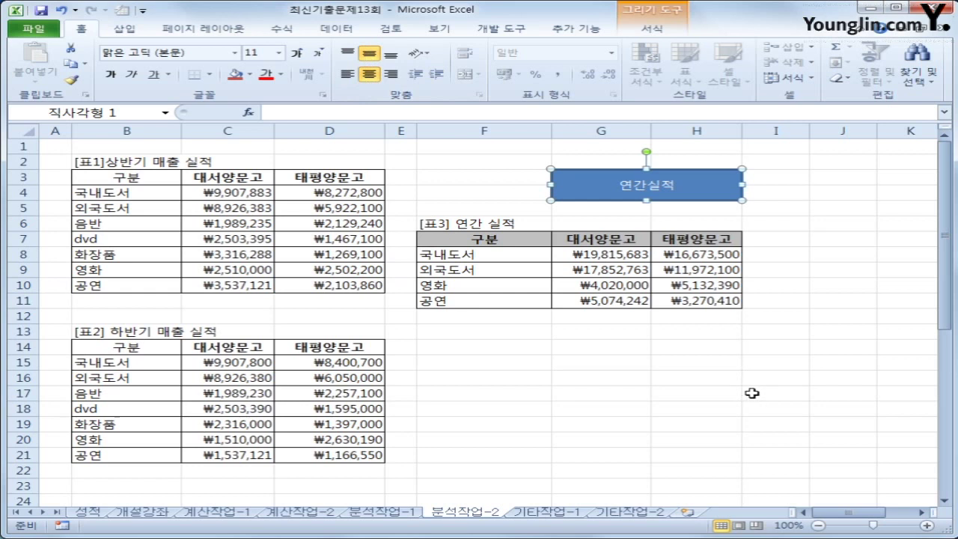
Step: Open the data source selection for the column chart on the 기타작업-1 sheet
click(531, 512)
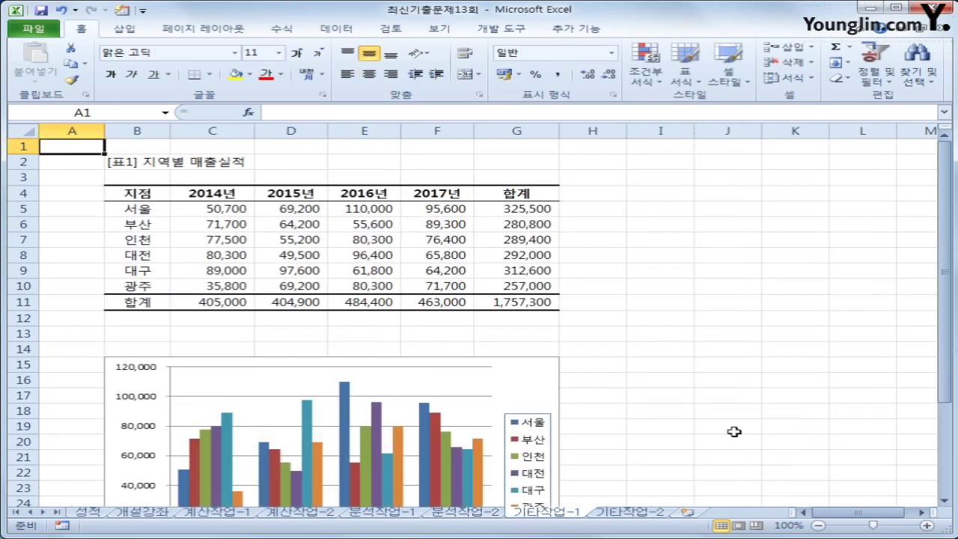
scroll(729, 422, down, 2)
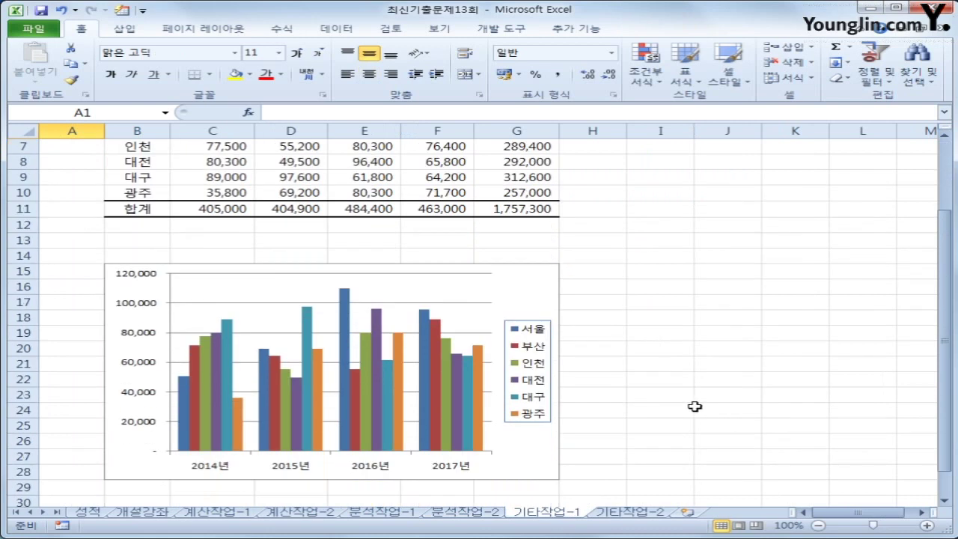
click(547, 298)
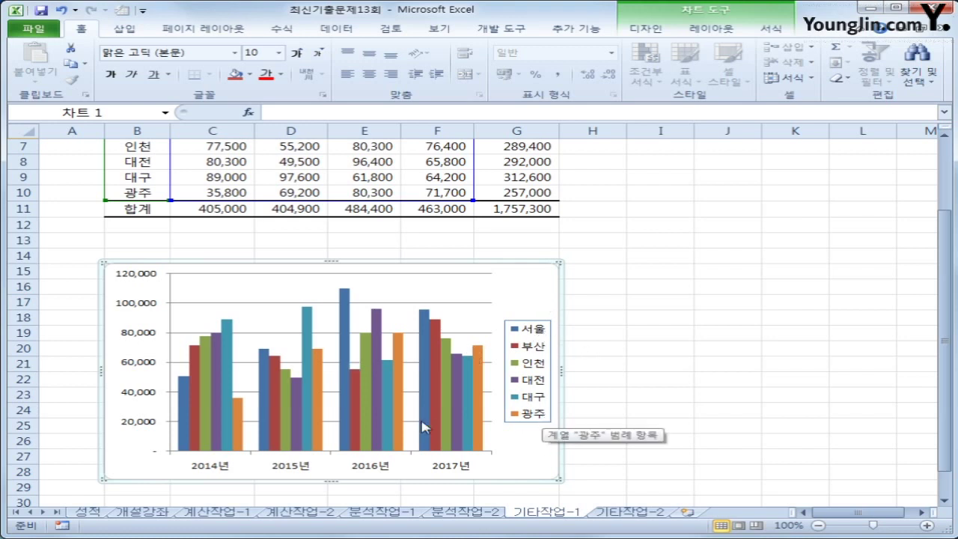
mouse_move(259, 430)
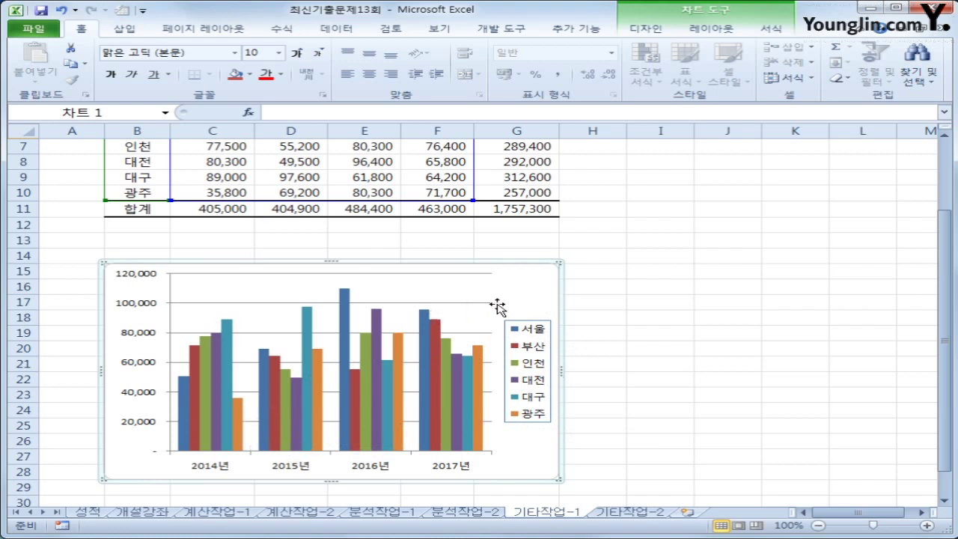
right_click(554, 282)
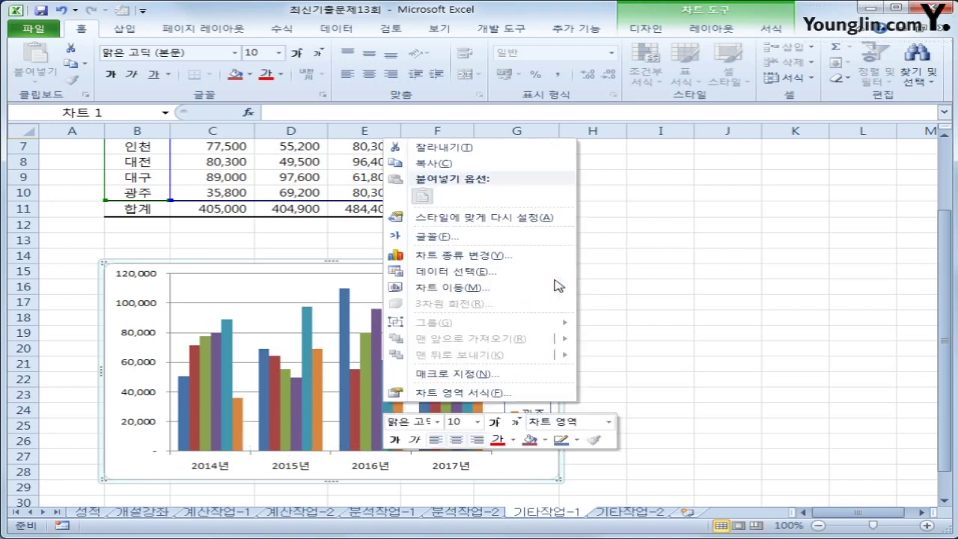
click(490, 273)
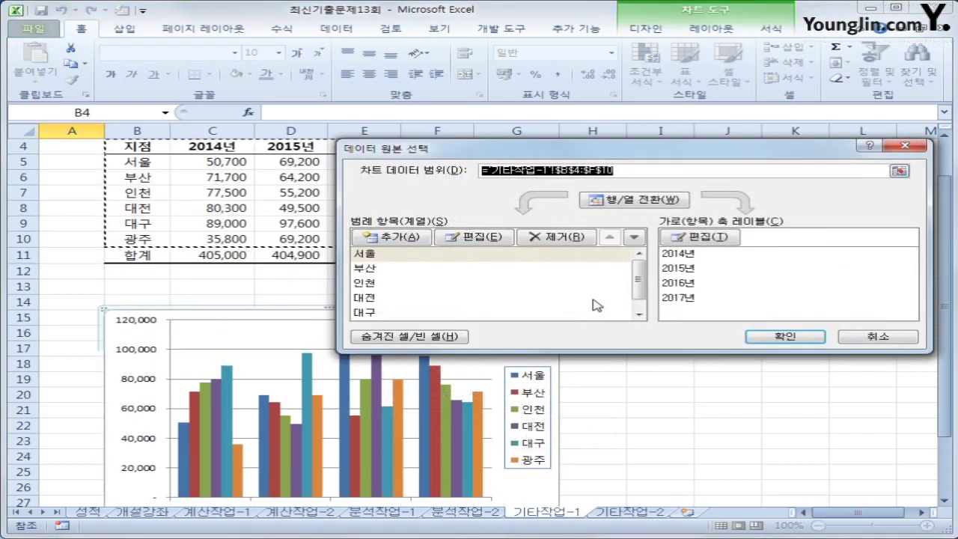
Step: Remove the 부산, 인천, 대전 and 대구 series from the chart
click(376, 274)
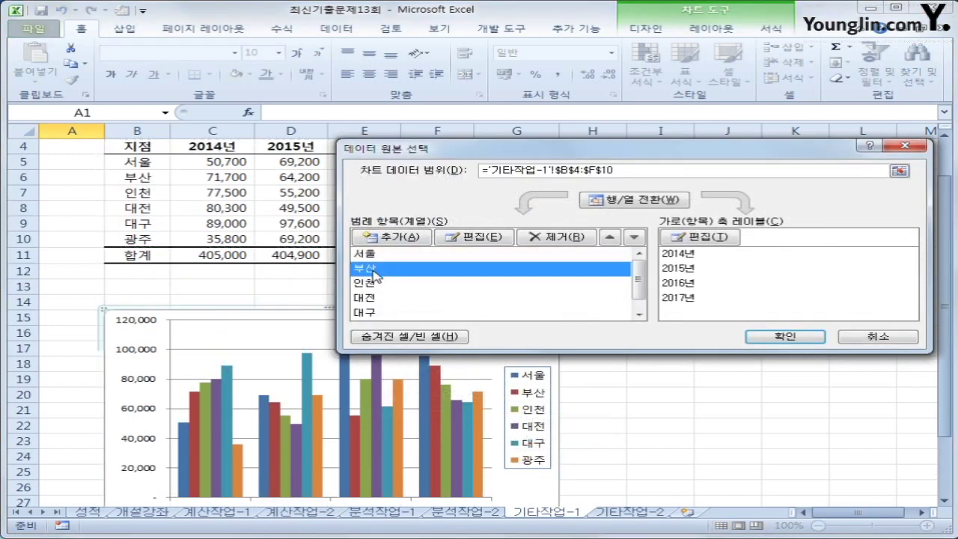
click(560, 238)
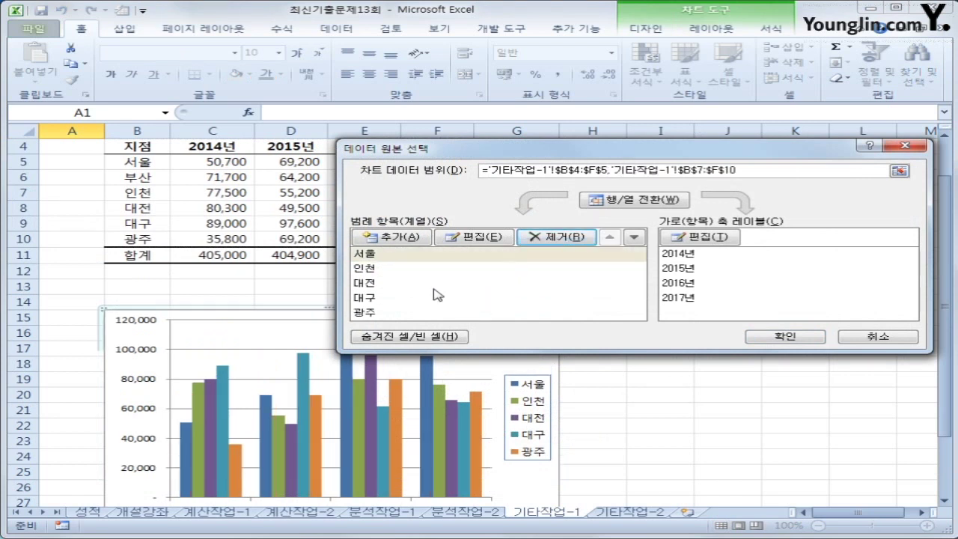
click(379, 268)
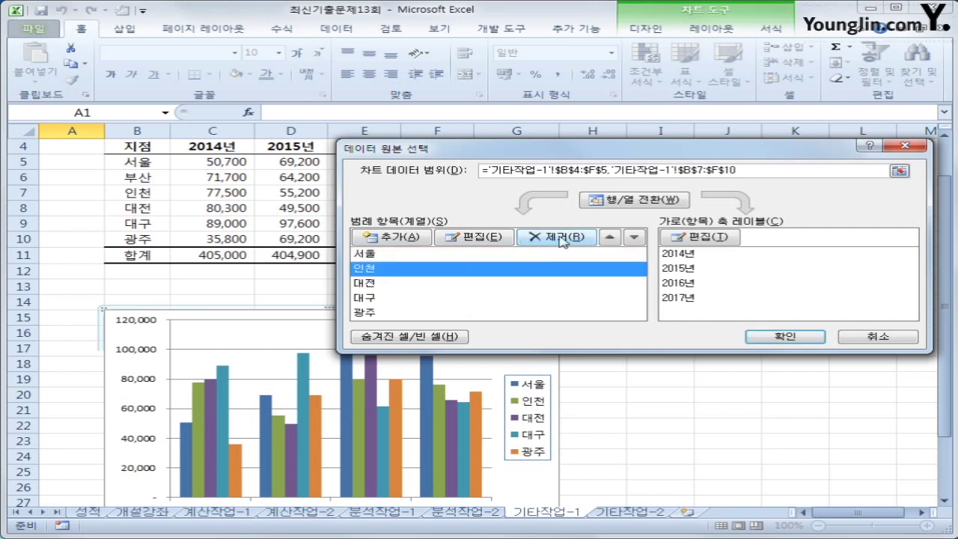
click(559, 238)
click(382, 269)
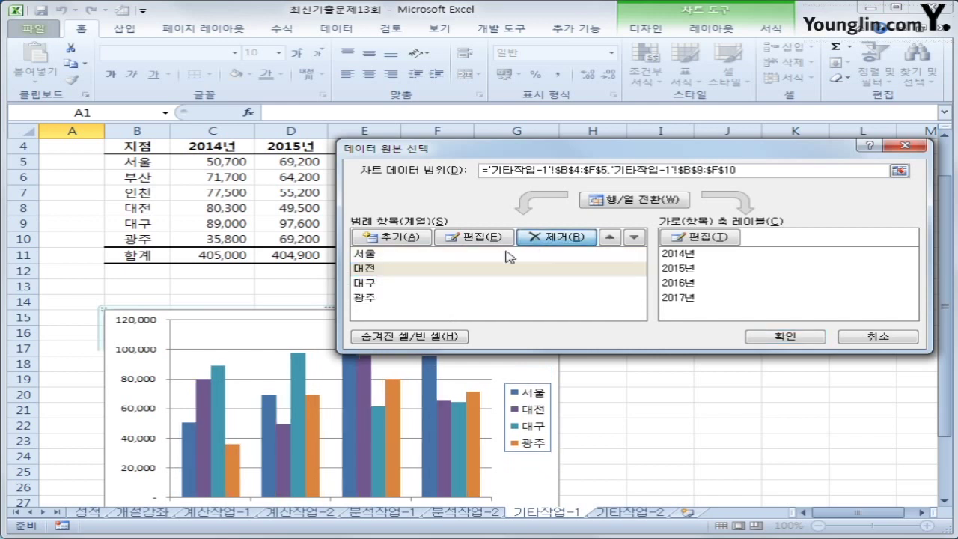
click(541, 240)
click(453, 267)
click(552, 238)
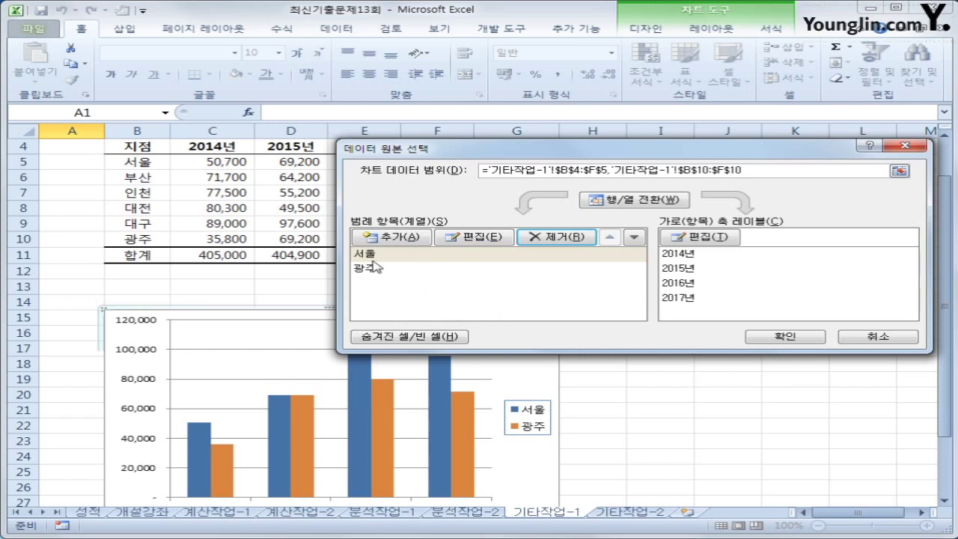
Step: Add a chart series named from cell B5 (서울) with the values C5:G5
click(391, 238)
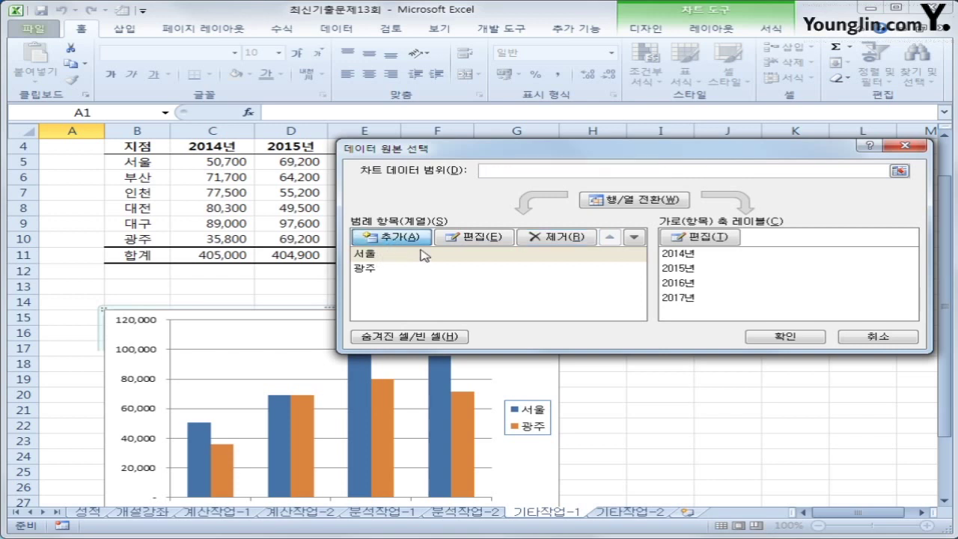
scroll(147, 236, up, 1)
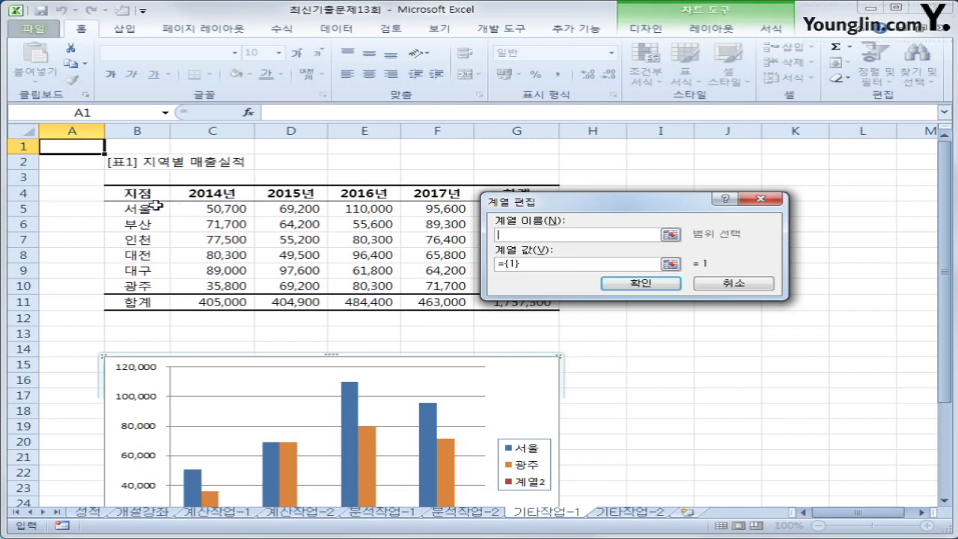
click(153, 205)
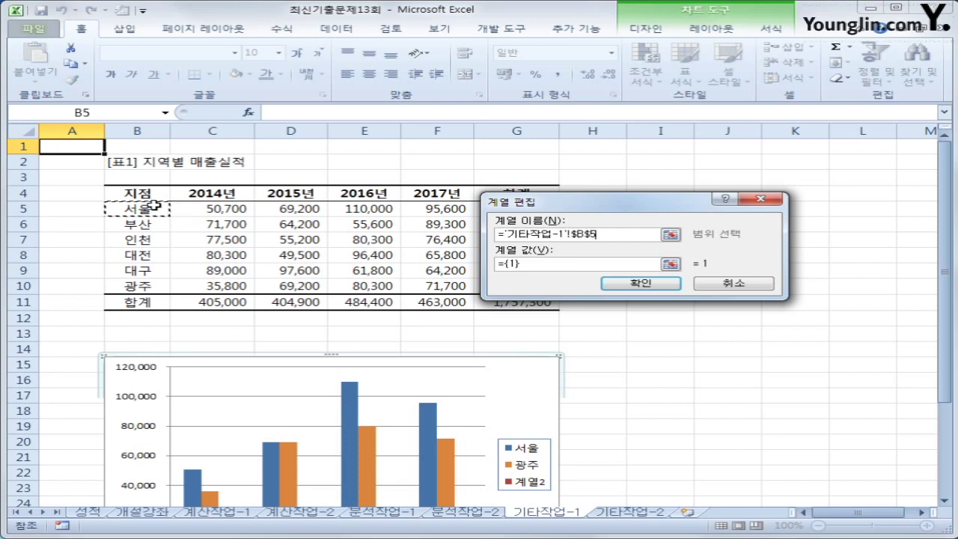
click(566, 272)
click(225, 211)
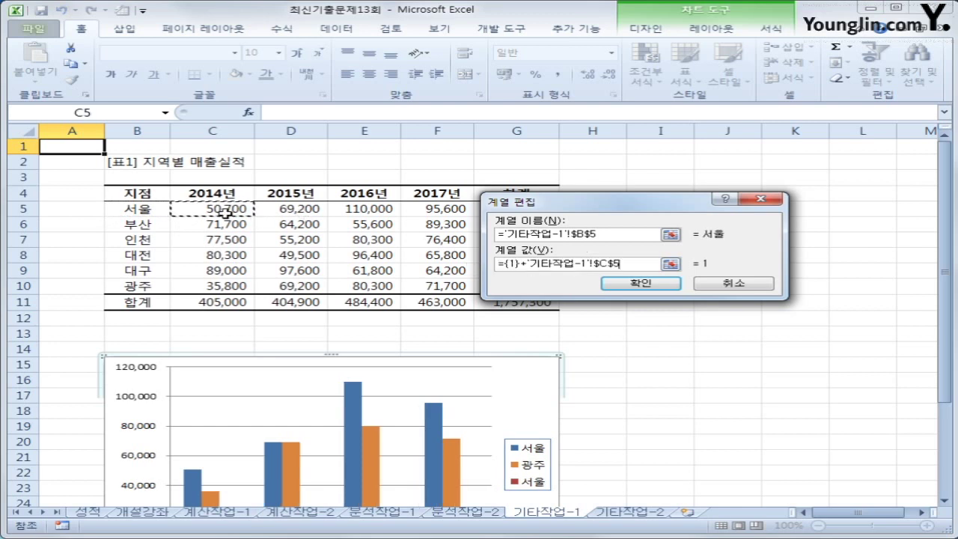
drag(225, 212, 492, 208)
click(680, 229)
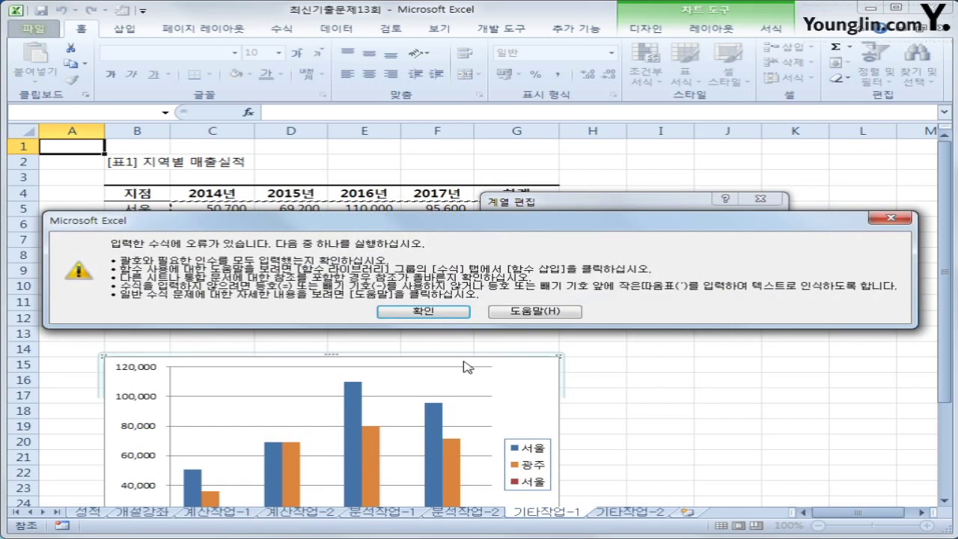
click(423, 312)
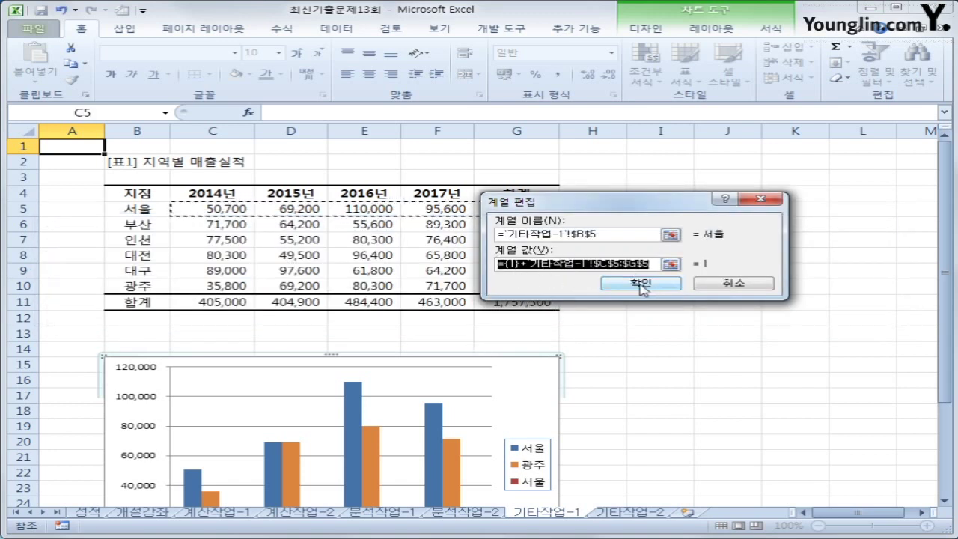
key(Delete)
click(208, 212)
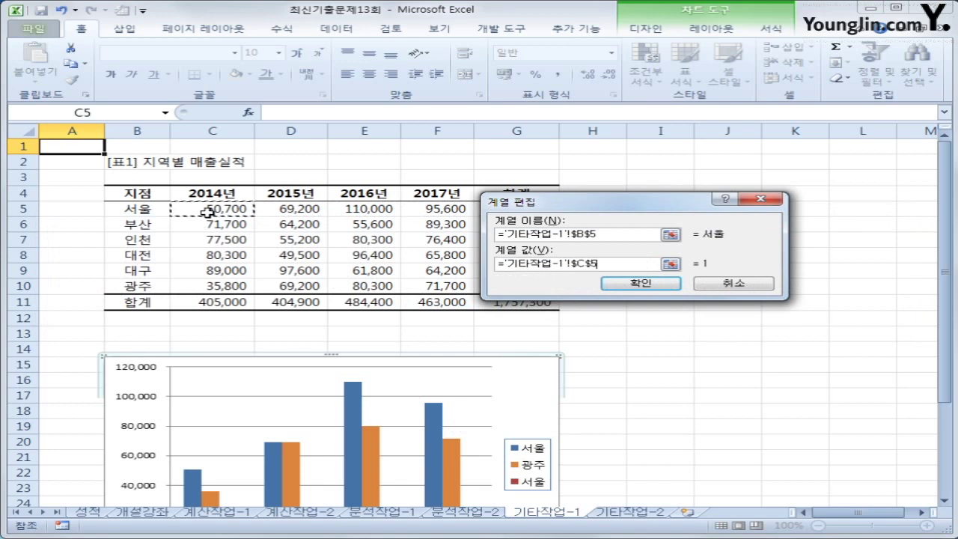
drag(208, 213, 516, 209)
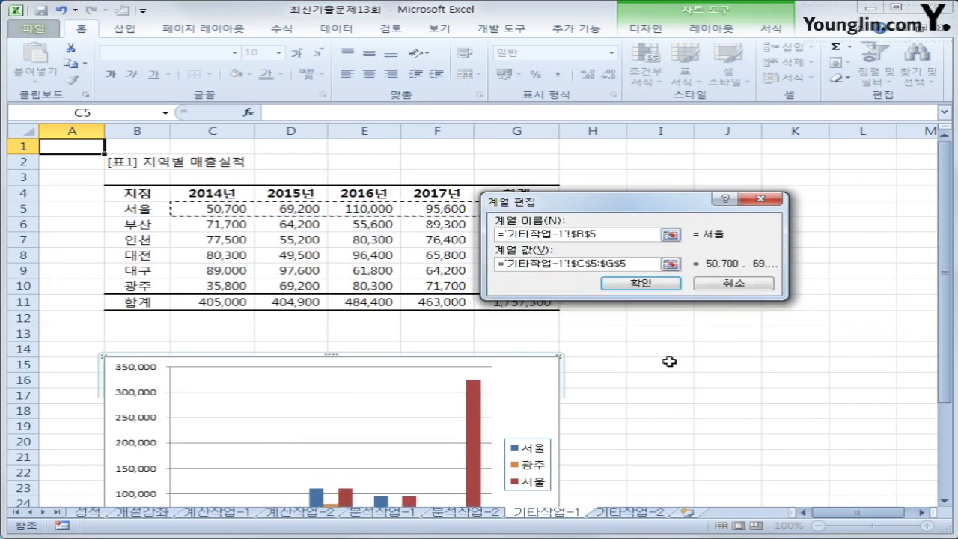
click(640, 284)
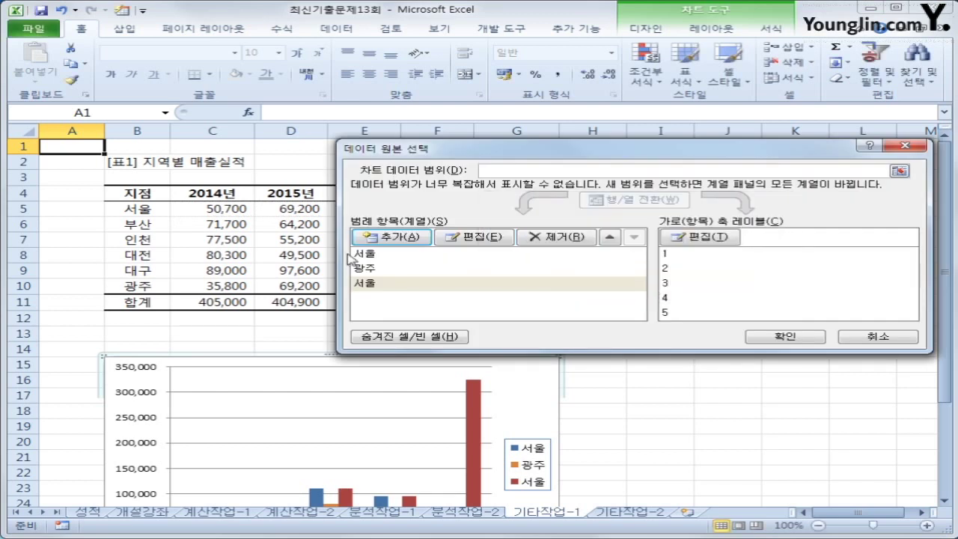
Step: Add a chart series named from cell B10 (광주) with the values C10:G10 and apply the data source changes
click(363, 256)
click(363, 269)
click(366, 284)
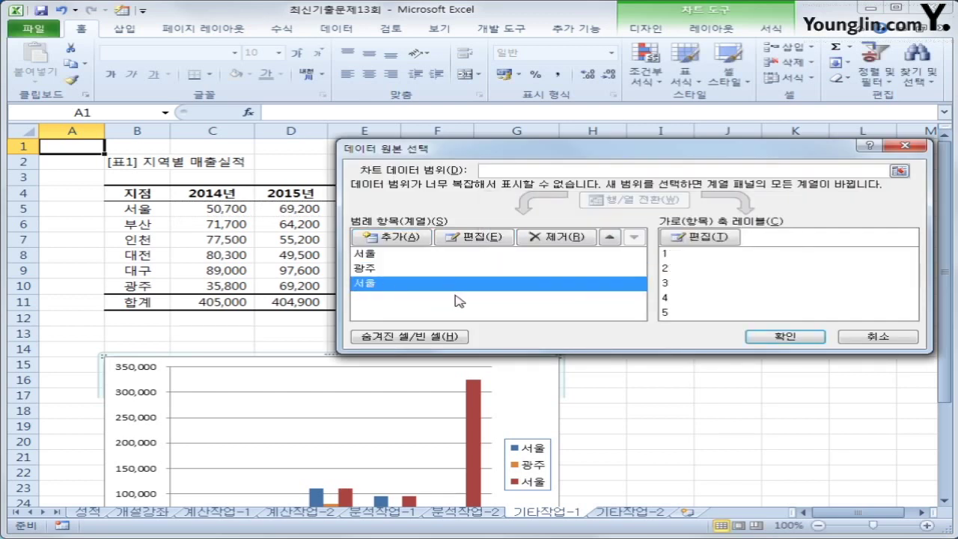
click(413, 238)
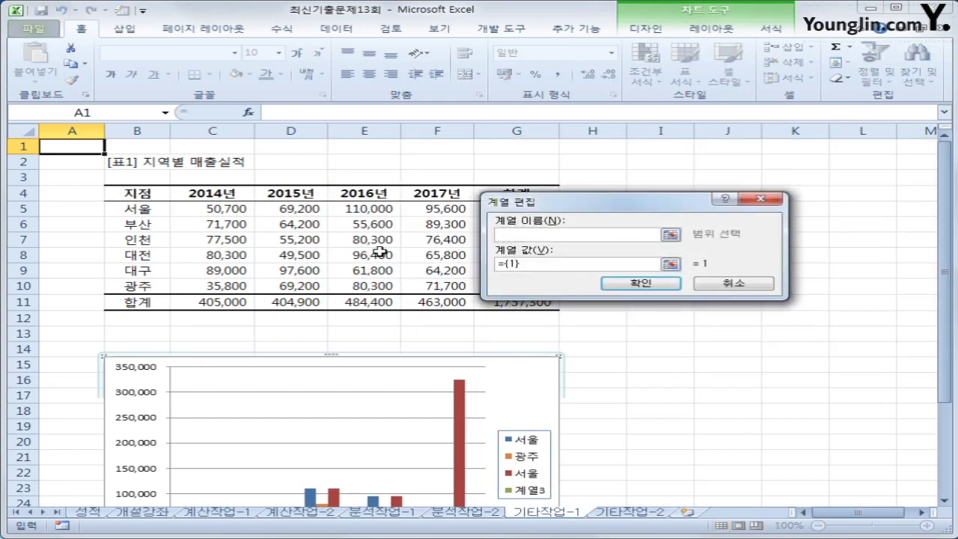
click(136, 284)
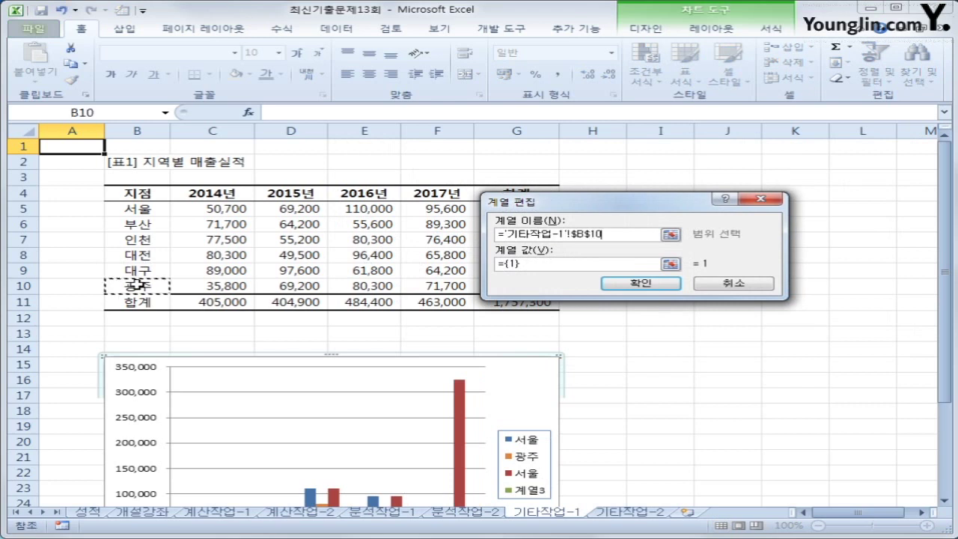
click(533, 261)
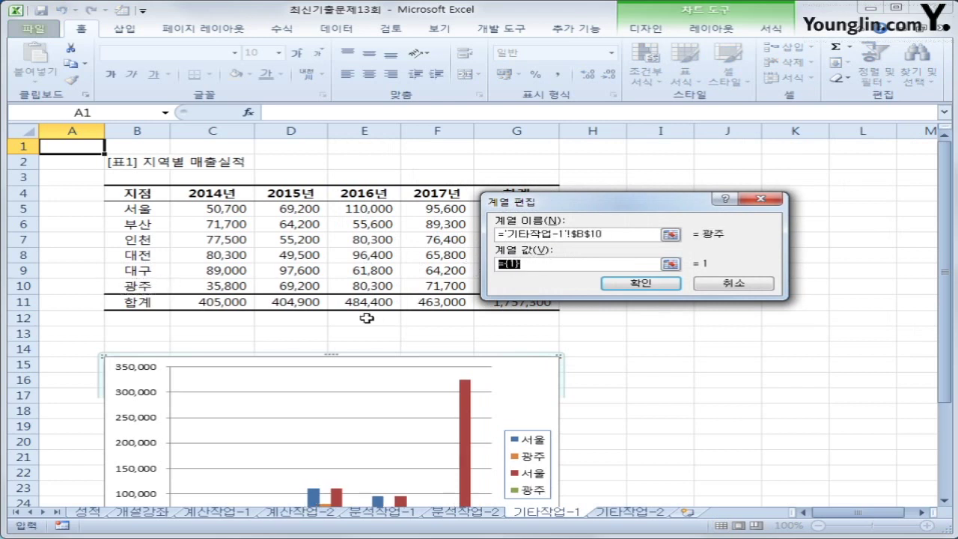
drag(247, 292, 487, 287)
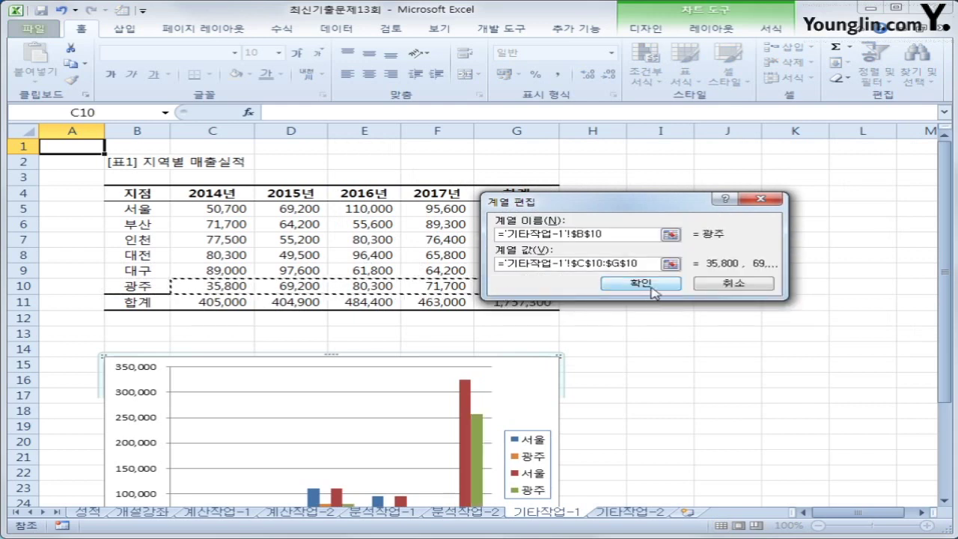
click(651, 290)
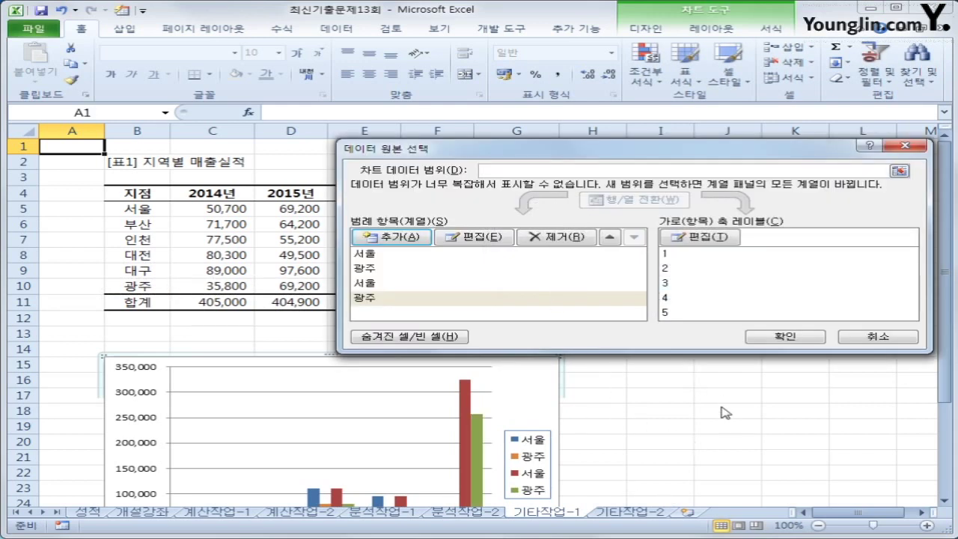
click(815, 339)
click(771, 392)
Step: Change the values of the second 서울 series in the chart to the range C5:F5
scroll(770, 393, down, 2)
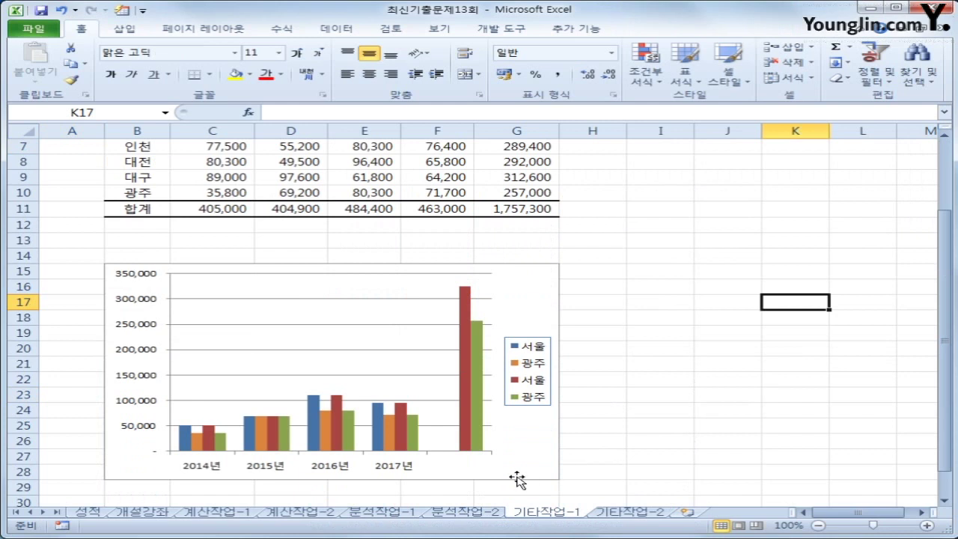
scroll(516, 479, up, 1)
scroll(494, 479, down, 3)
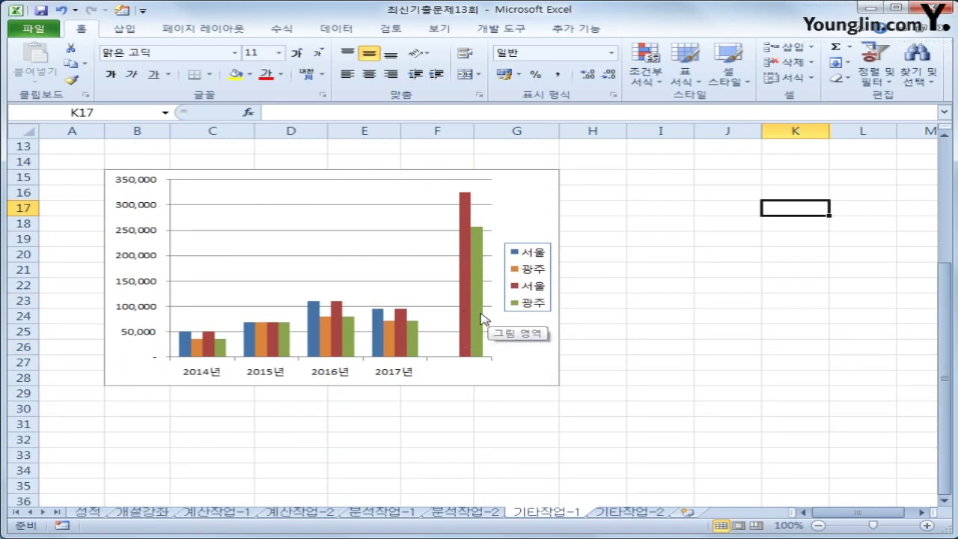
mouse_move(475, 298)
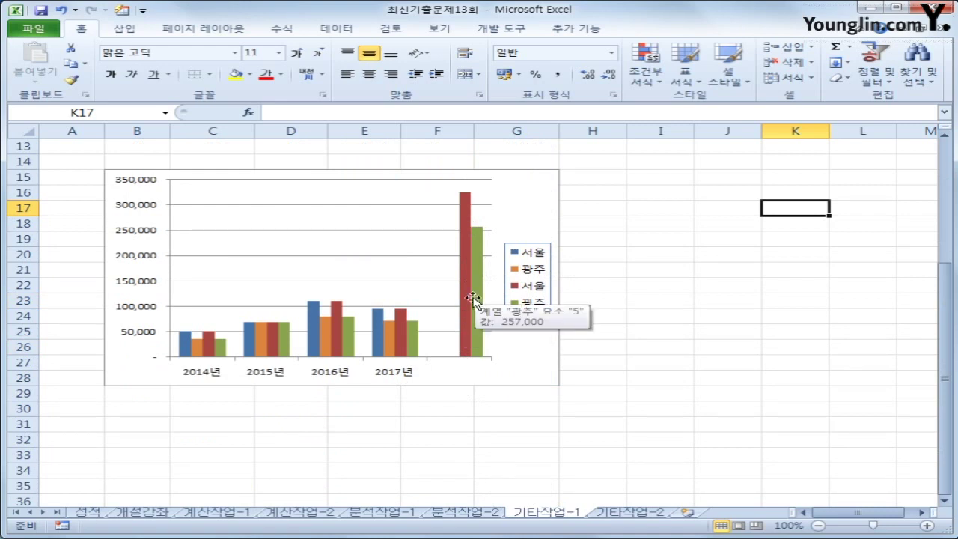
click(531, 207)
right_click(532, 206)
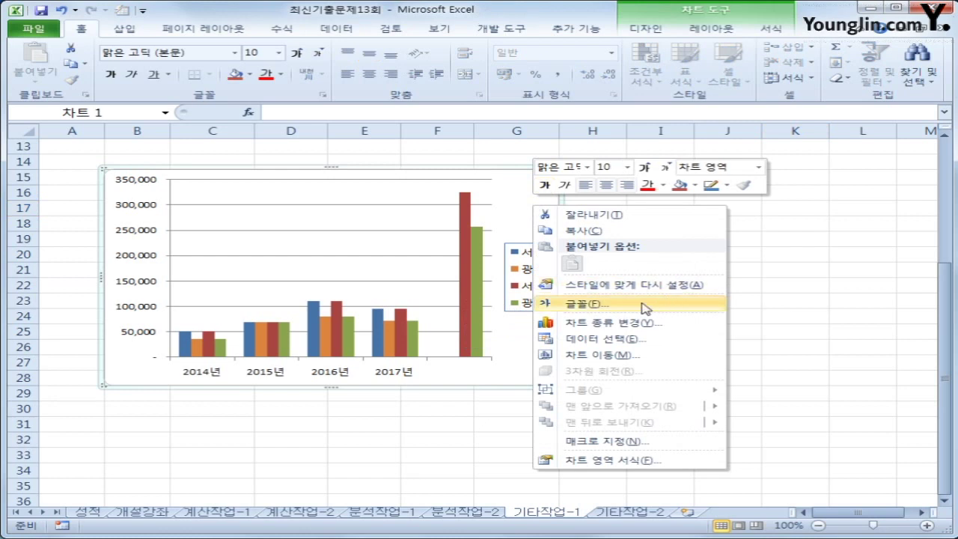
click(635, 338)
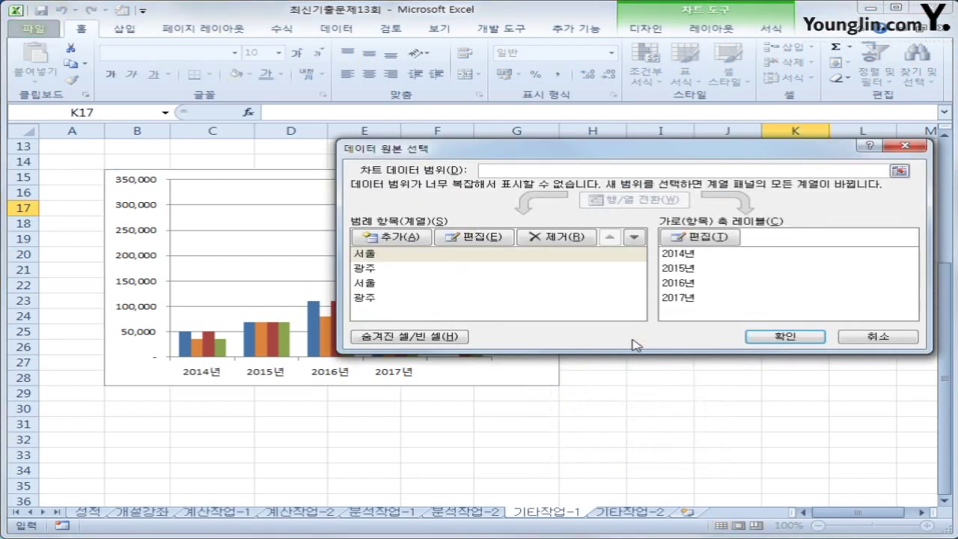
click(381, 290)
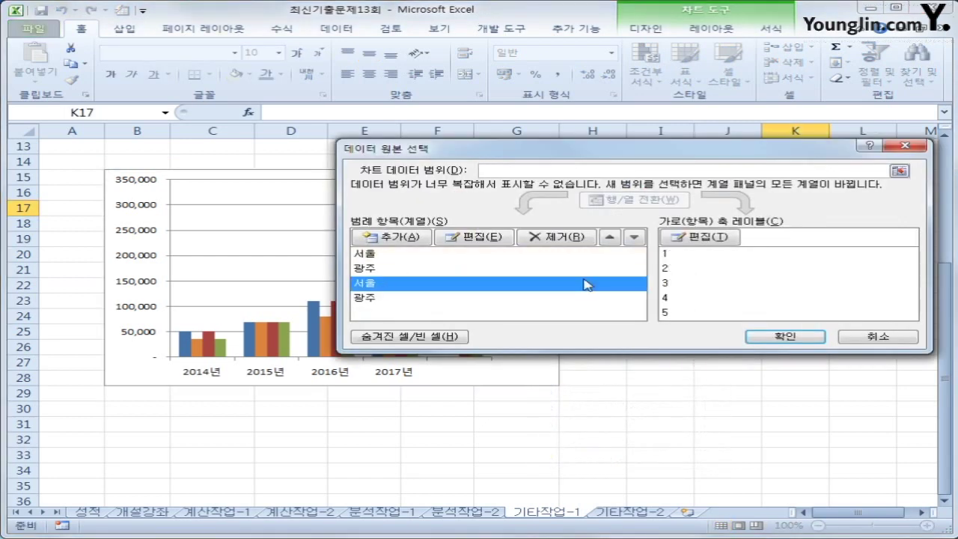
click(487, 238)
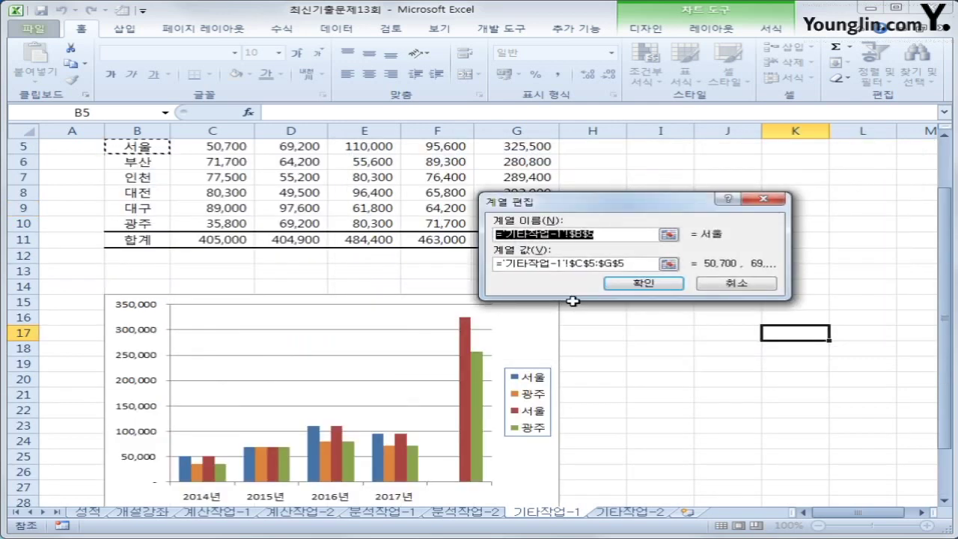
scroll(568, 300, up, 1)
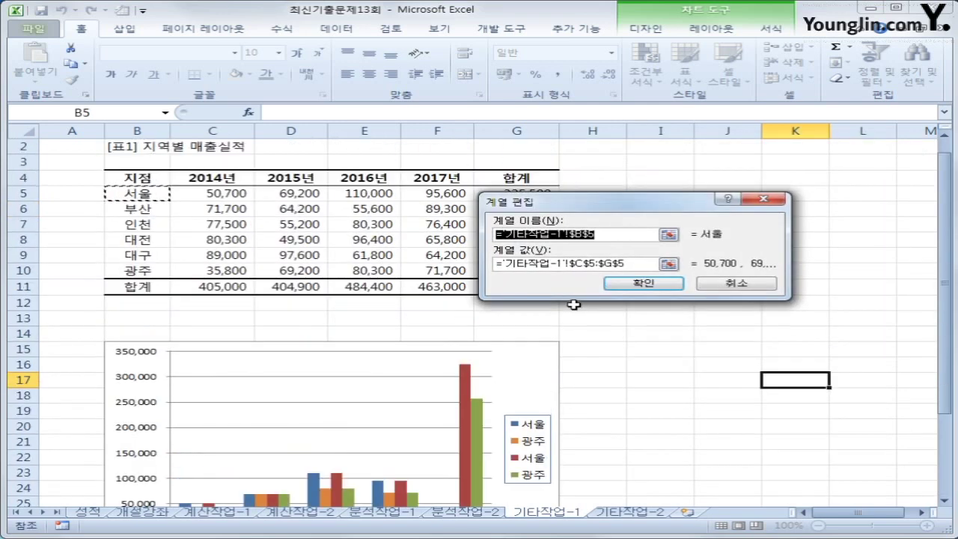
click(633, 268)
key(BackSpace)
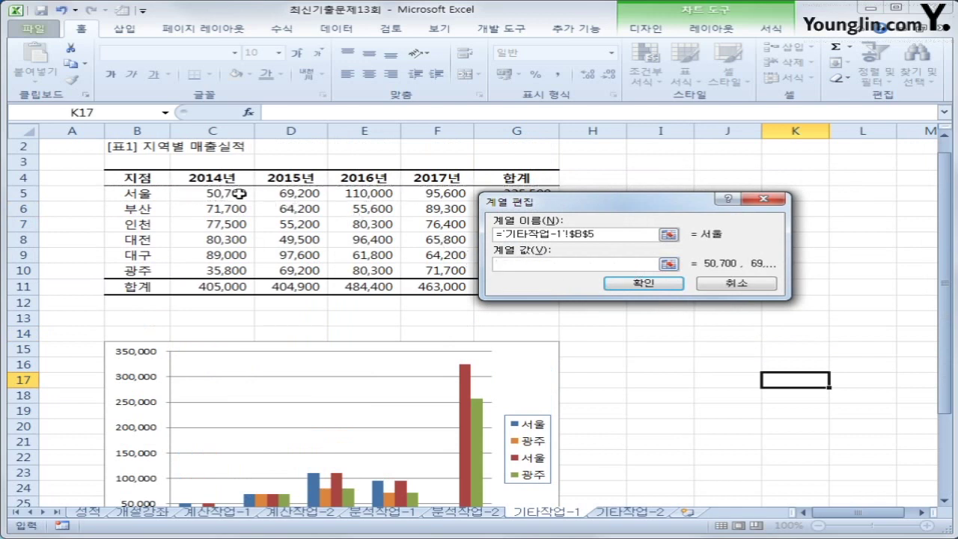
drag(238, 193, 420, 193)
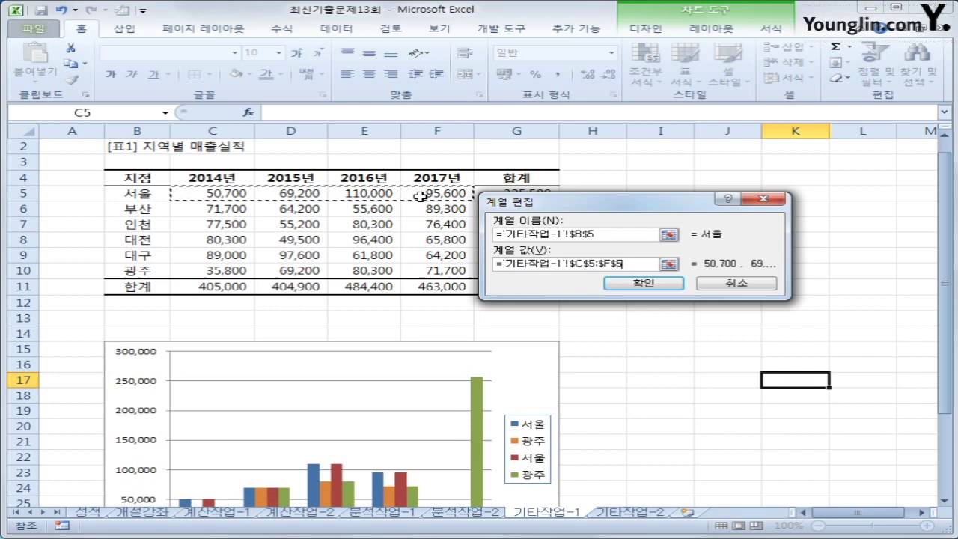
click(644, 283)
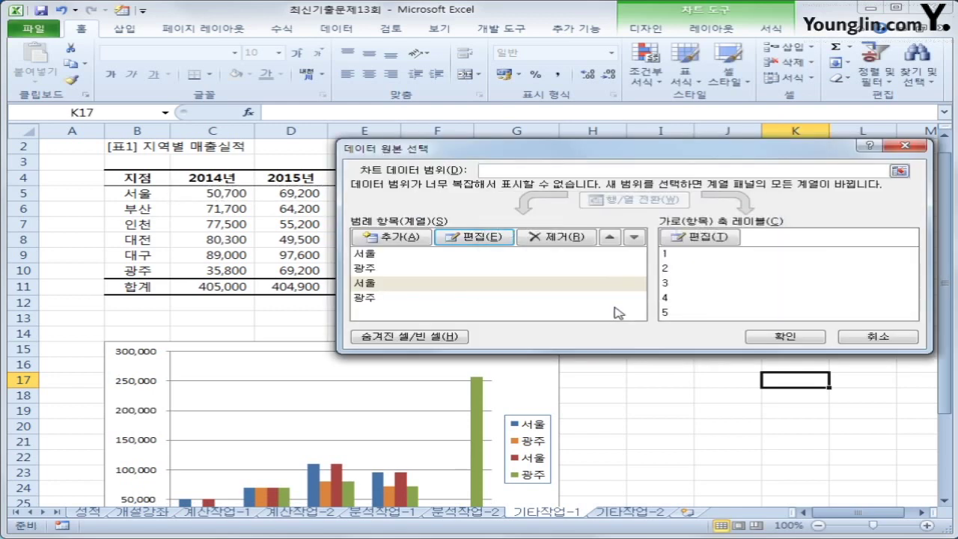
Step: Change the values of the second 광주 series to the range C10:F10 and apply the data source changes
click(392, 300)
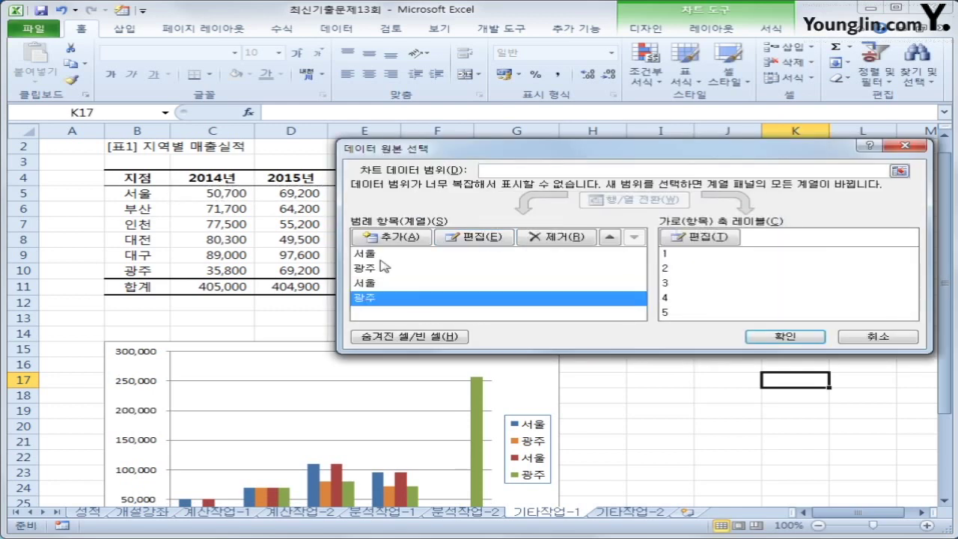
click(478, 237)
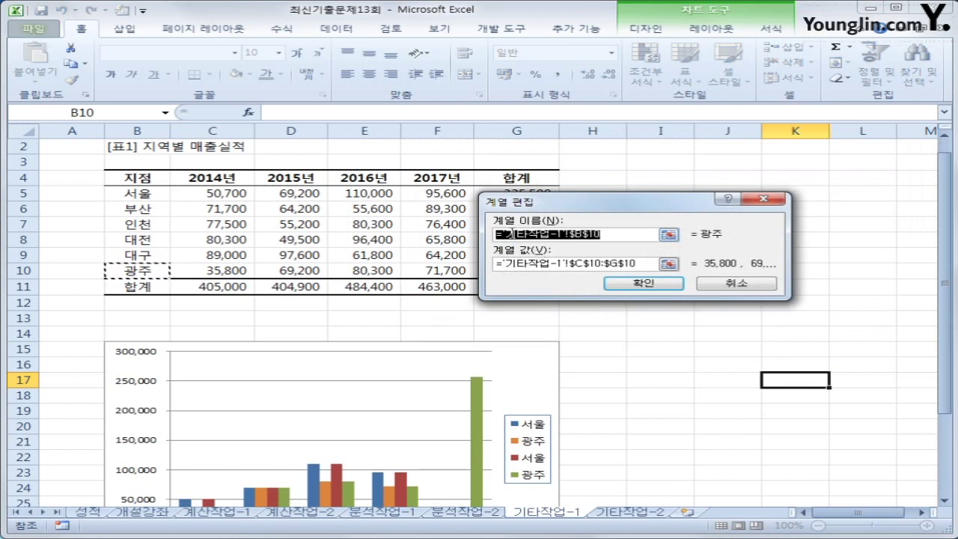
drag(645, 261, 495, 267)
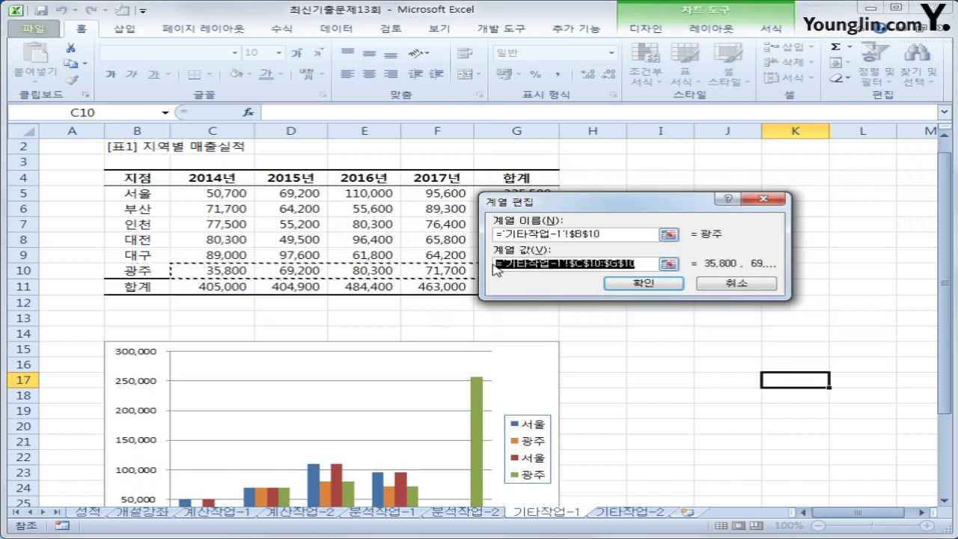
drag(229, 271, 410, 271)
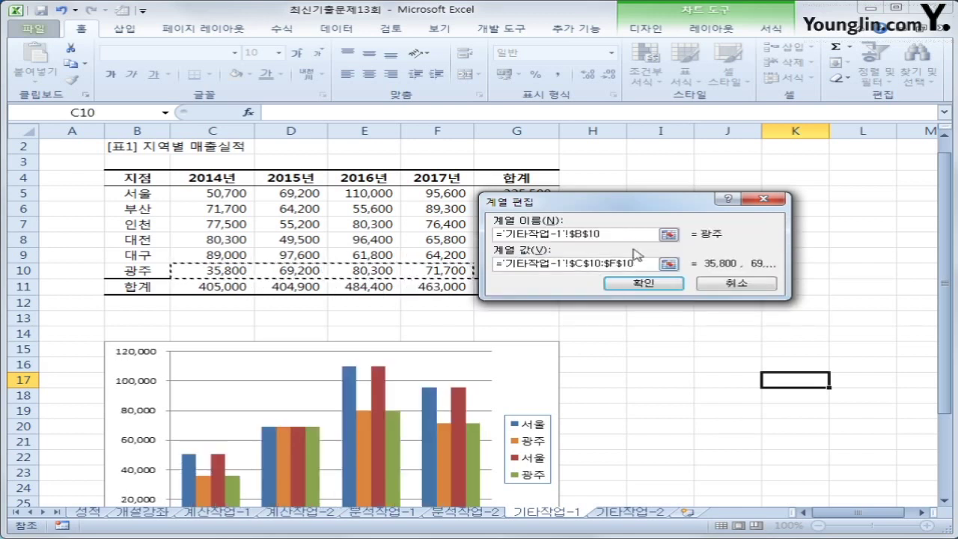
click(647, 286)
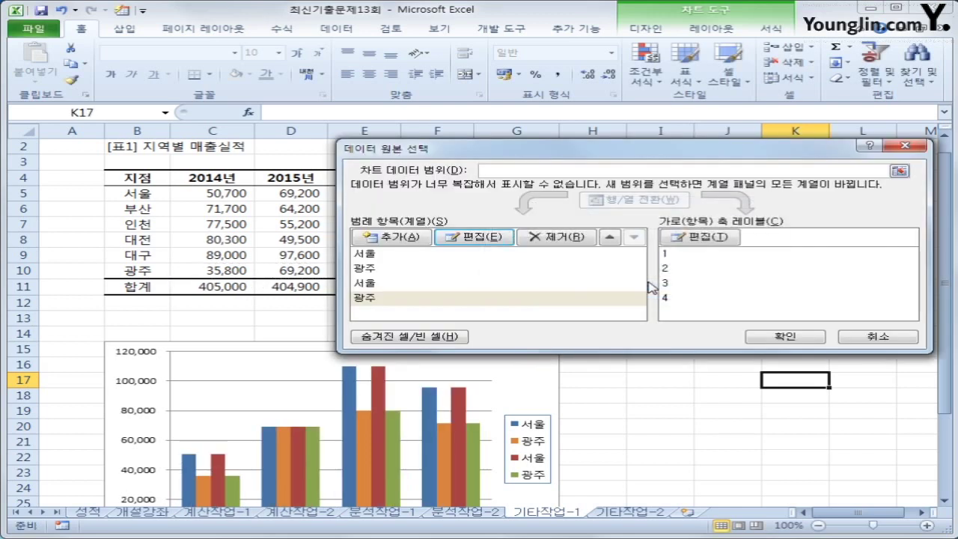
click(774, 338)
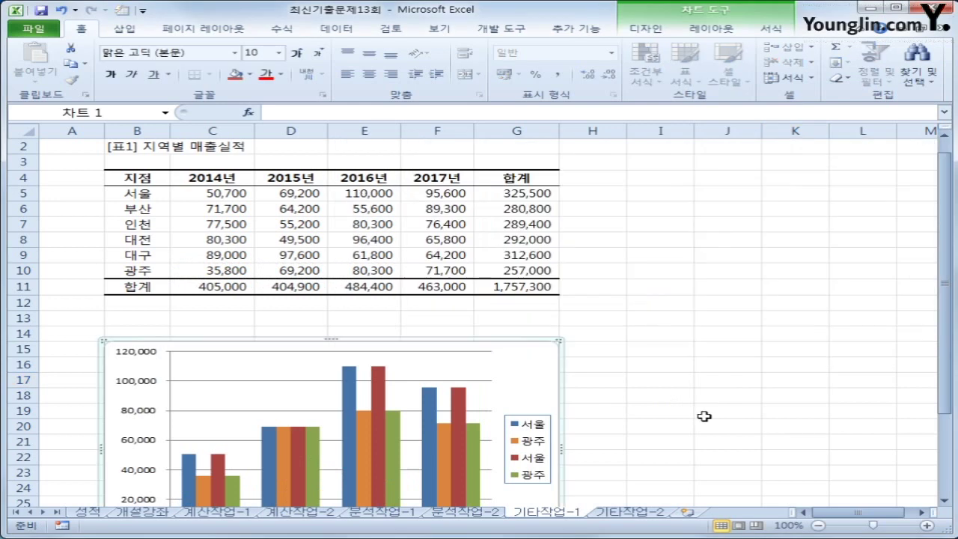
click(730, 414)
Step: Change the chart type of the second 서울 series to a line with markers (꺾은선형)
scroll(723, 417, down, 1)
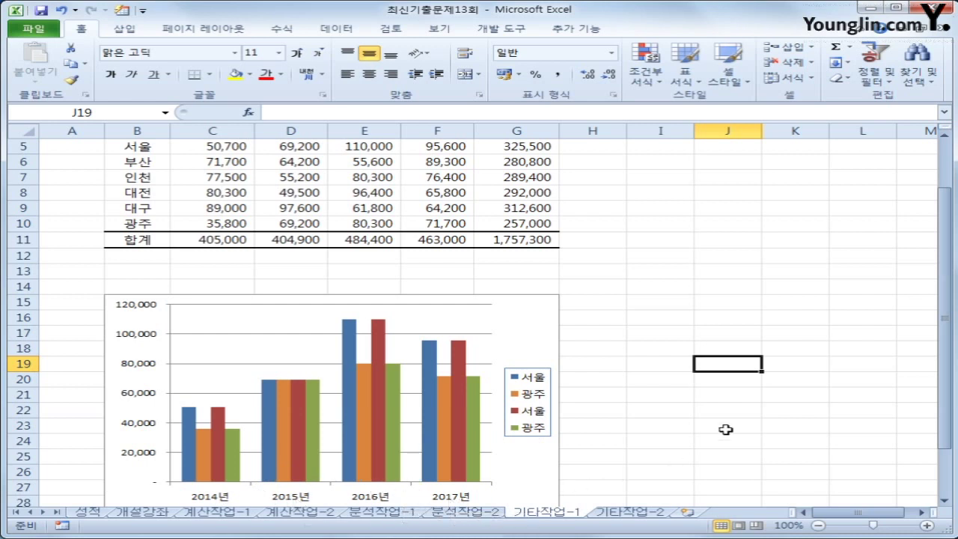
scroll(725, 429, down, 2)
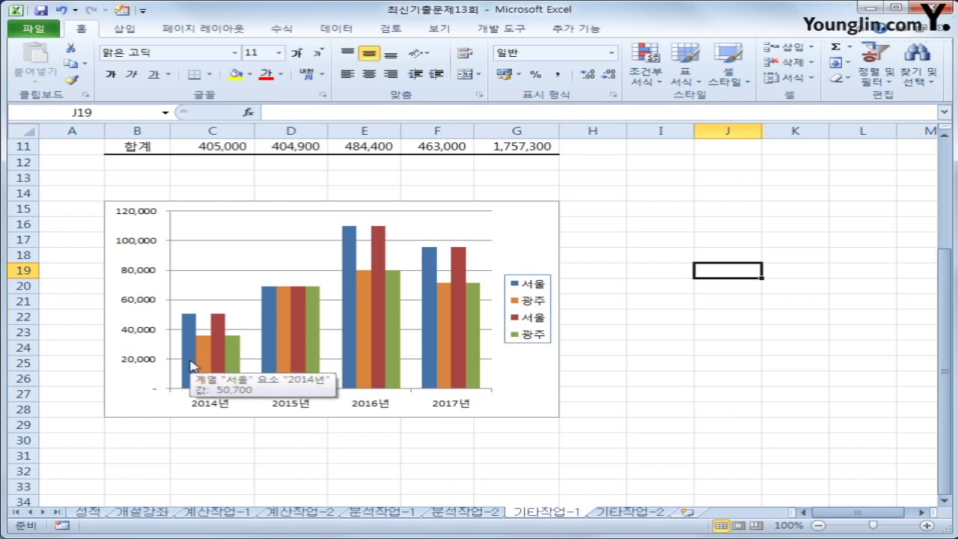
mouse_move(206, 374)
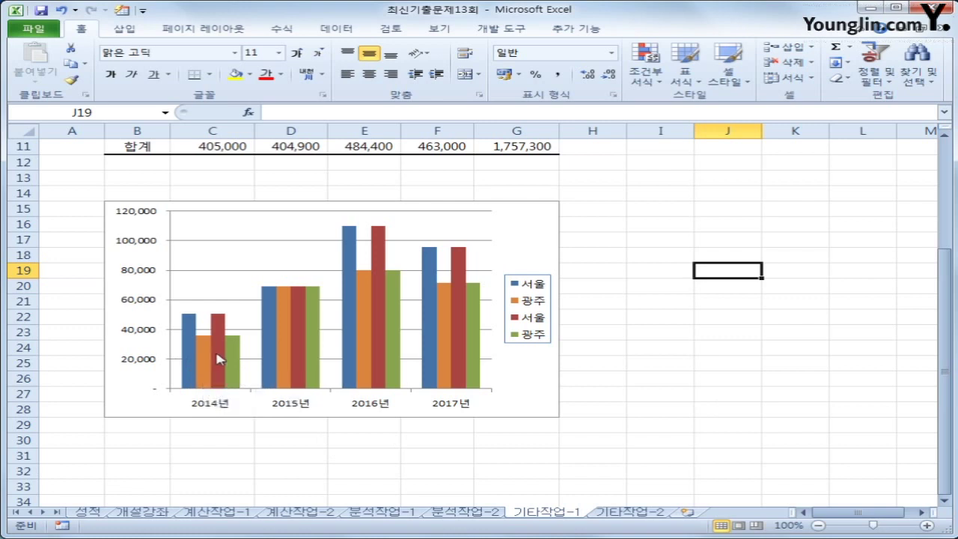
click(216, 359)
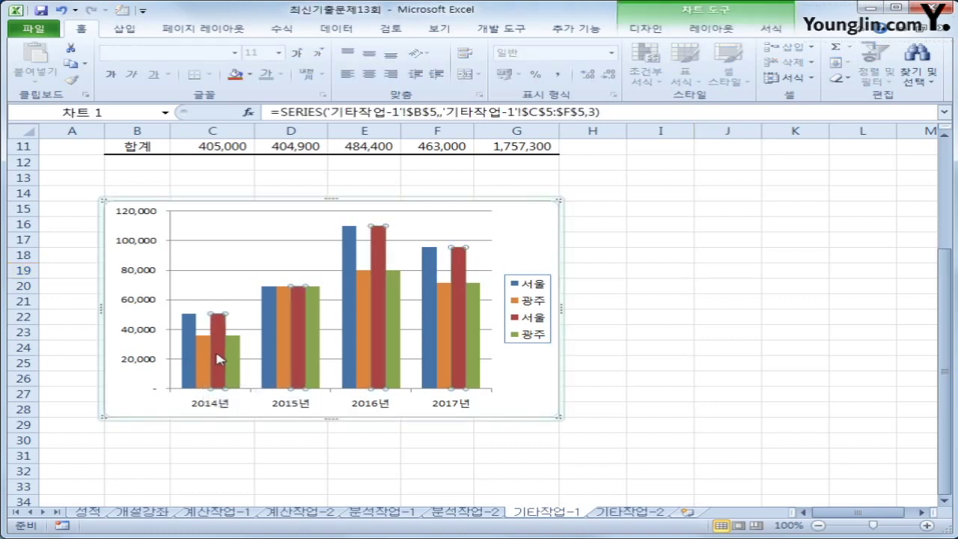
right_click(222, 341)
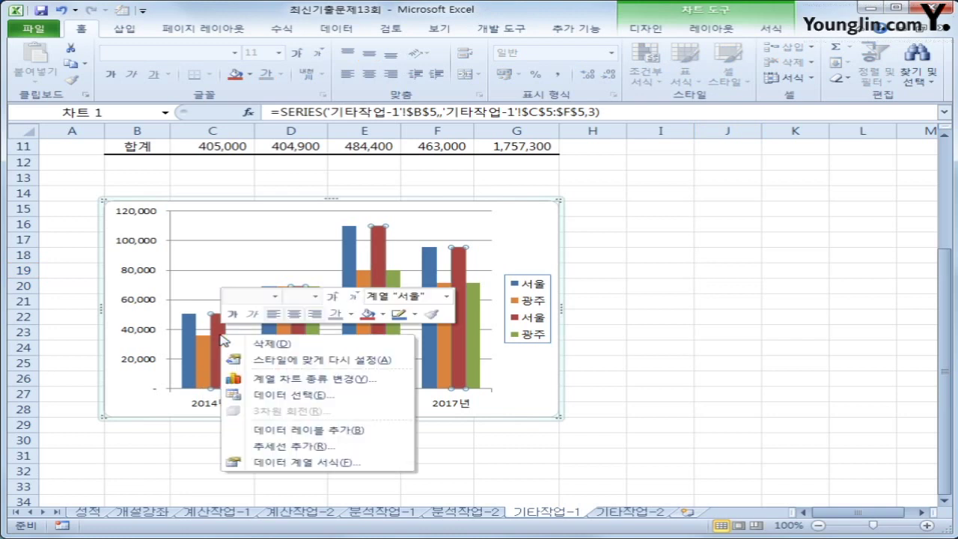
click(309, 380)
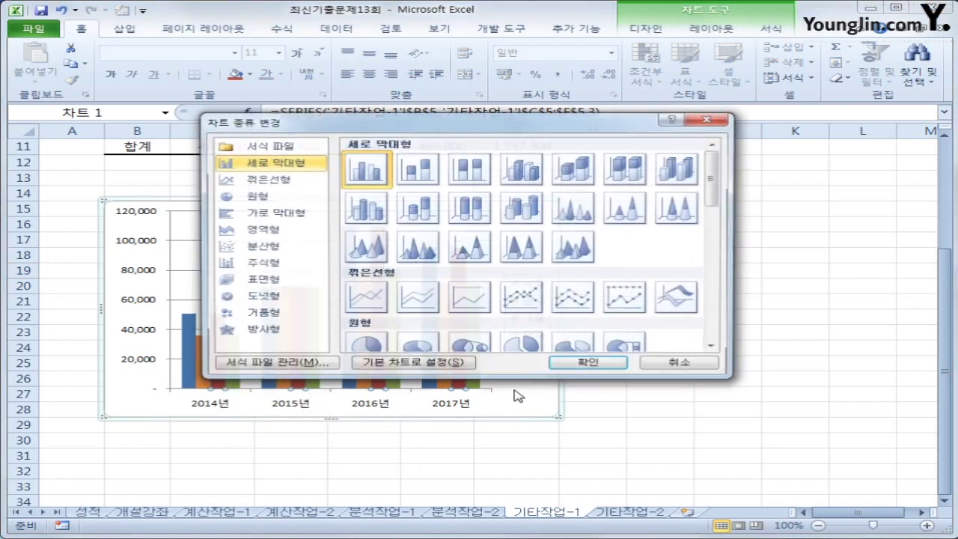
click(520, 301)
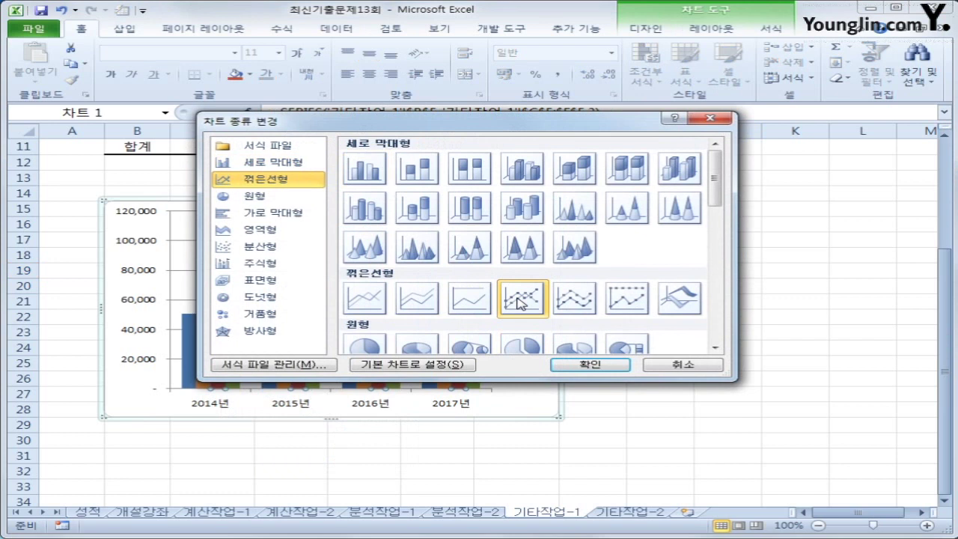
click(590, 364)
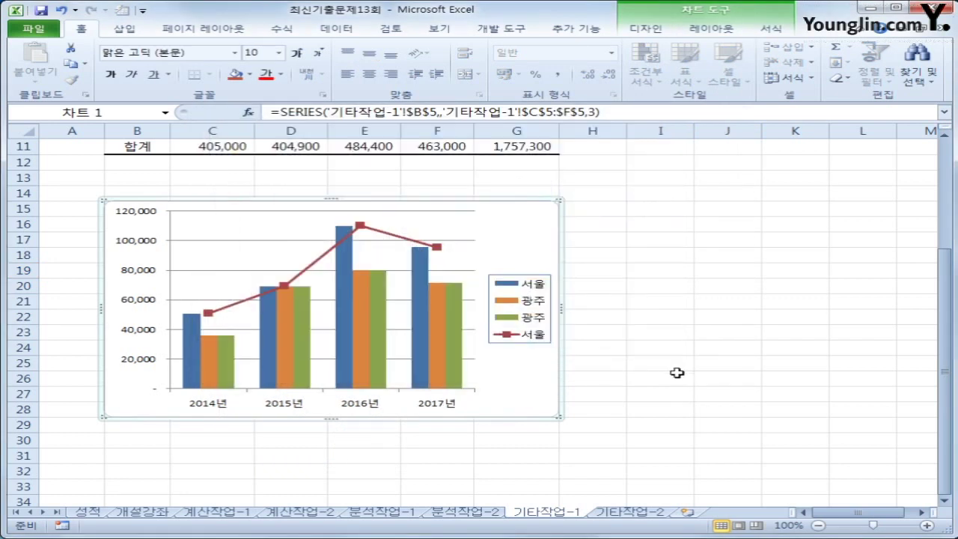
Step: Change the chart type of the second 광주 series to a line with markers (꺾은선형)
click(232, 364)
click(232, 364)
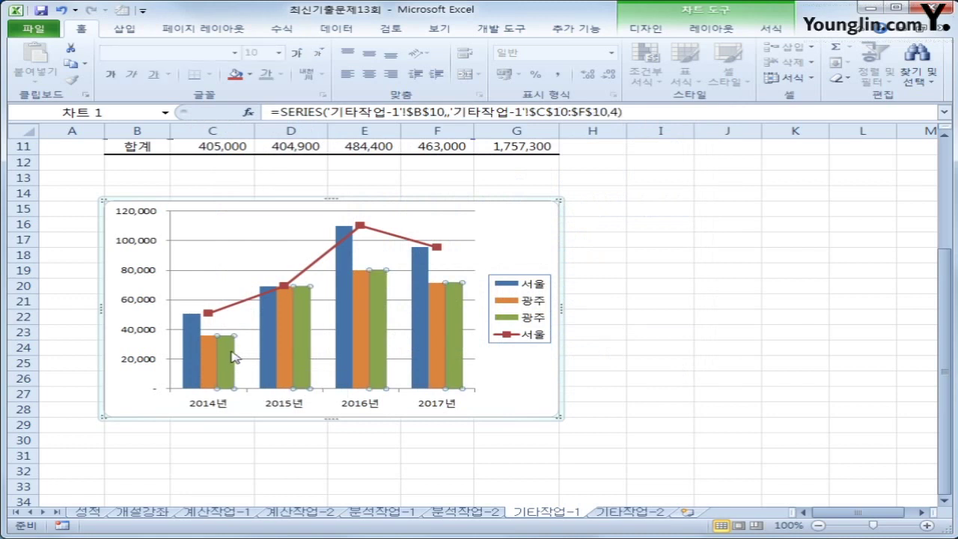
right_click(232, 357)
click(325, 392)
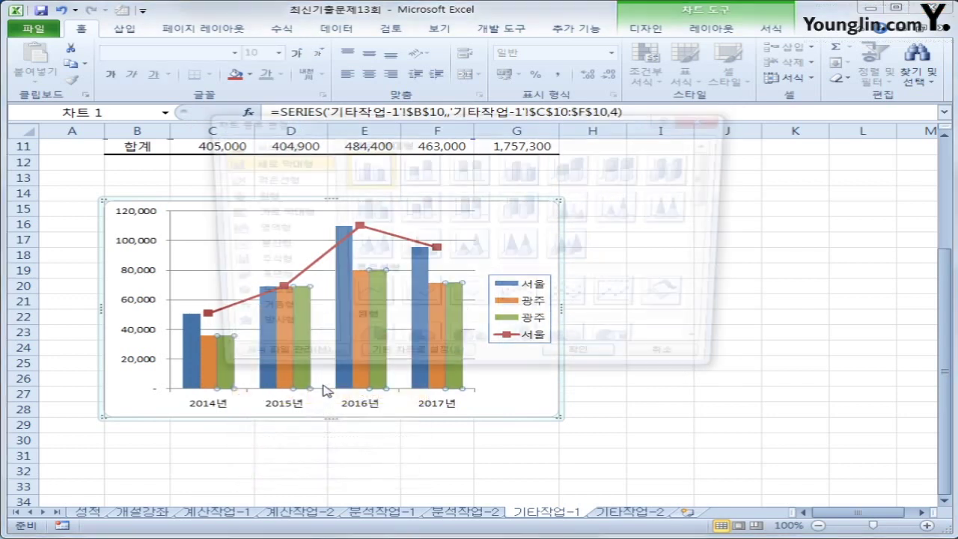
click(534, 304)
click(562, 365)
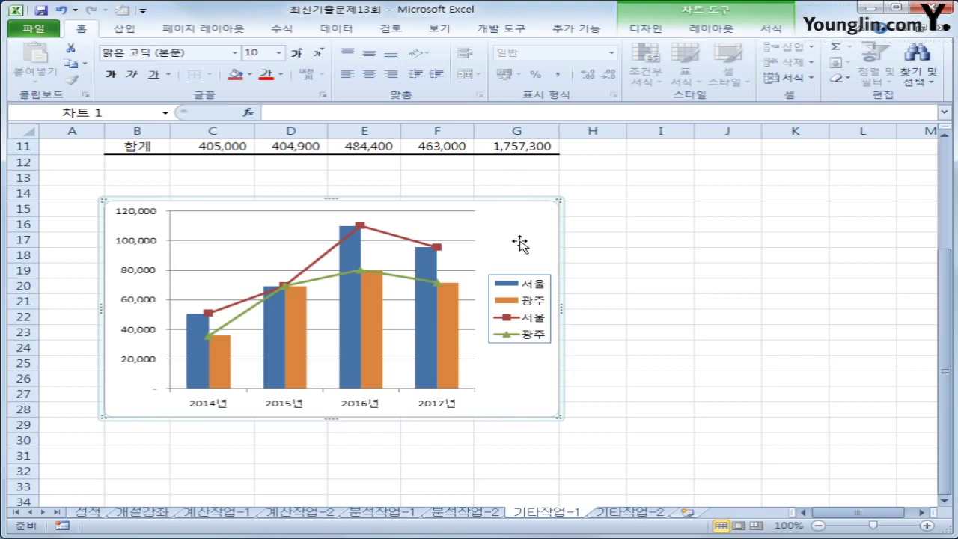
Step: Add a chart title above the plot area with the text "지역별 매출 실적"
click(724, 30)
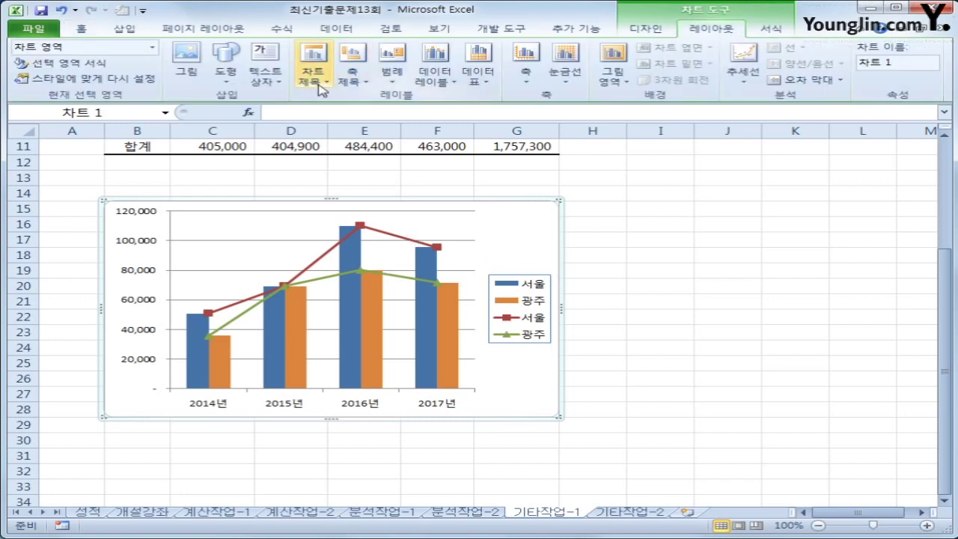
click(317, 81)
click(372, 183)
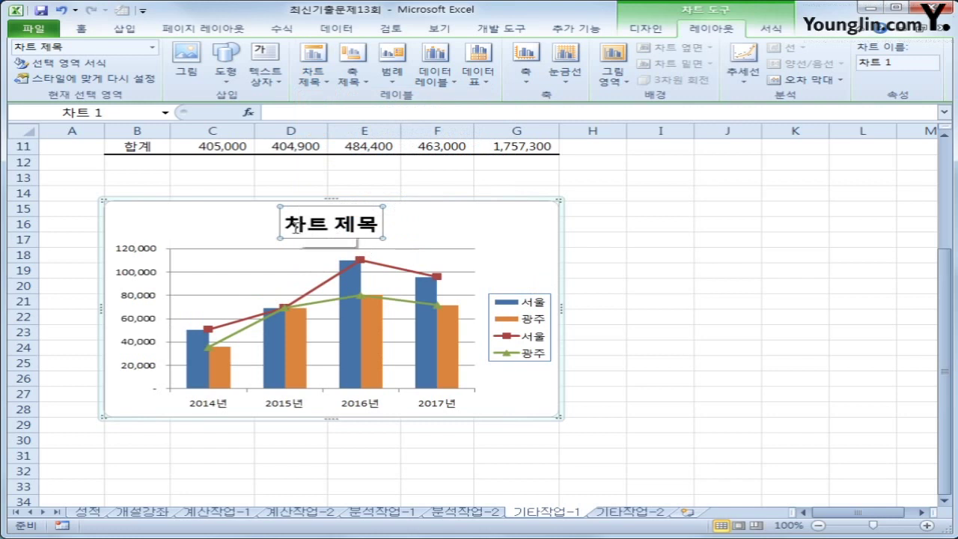
drag(285, 223, 368, 224)
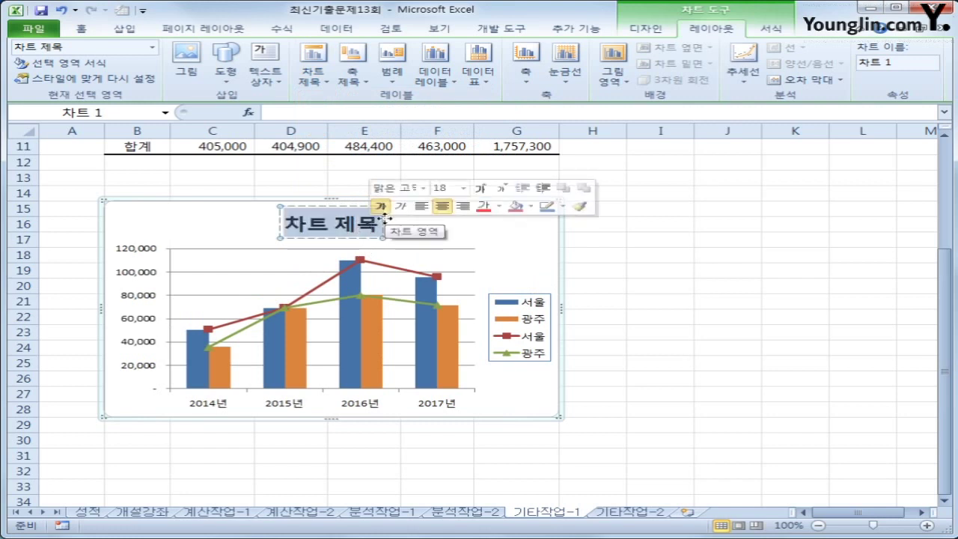
text(지역별 ㅁ)
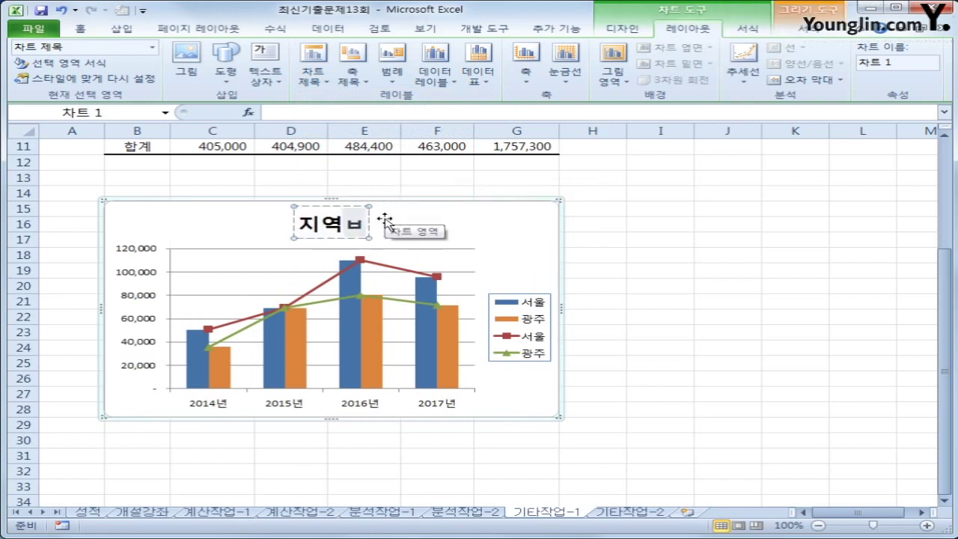
text(ㅐ출 실적)
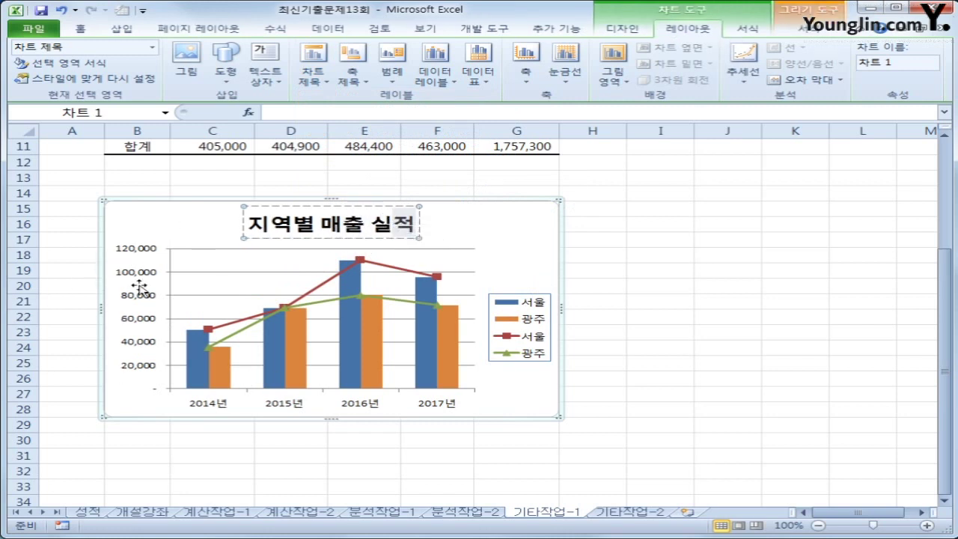
Step: Add a vertical axis title in the vertical text style (세로 제목) with the text "매출액"
click(357, 88)
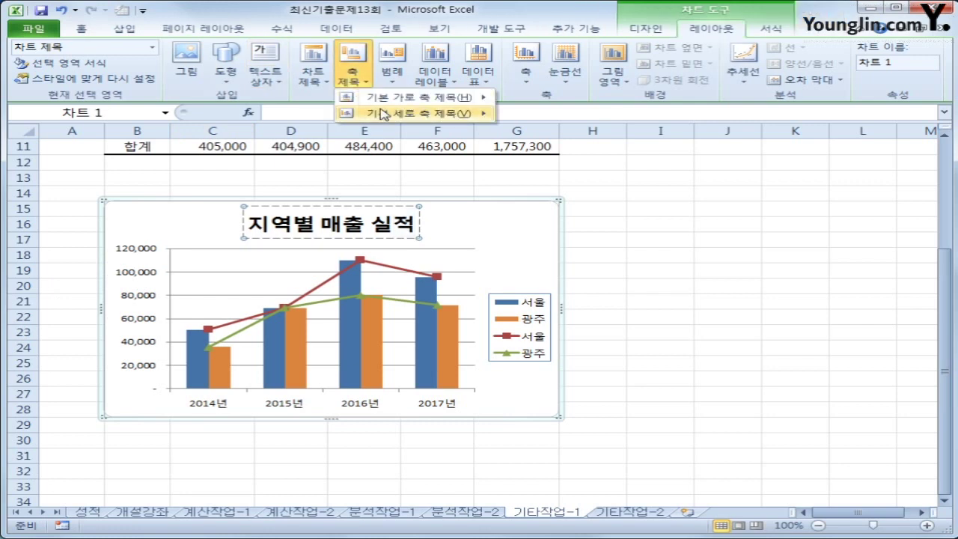
mouse_move(383, 114)
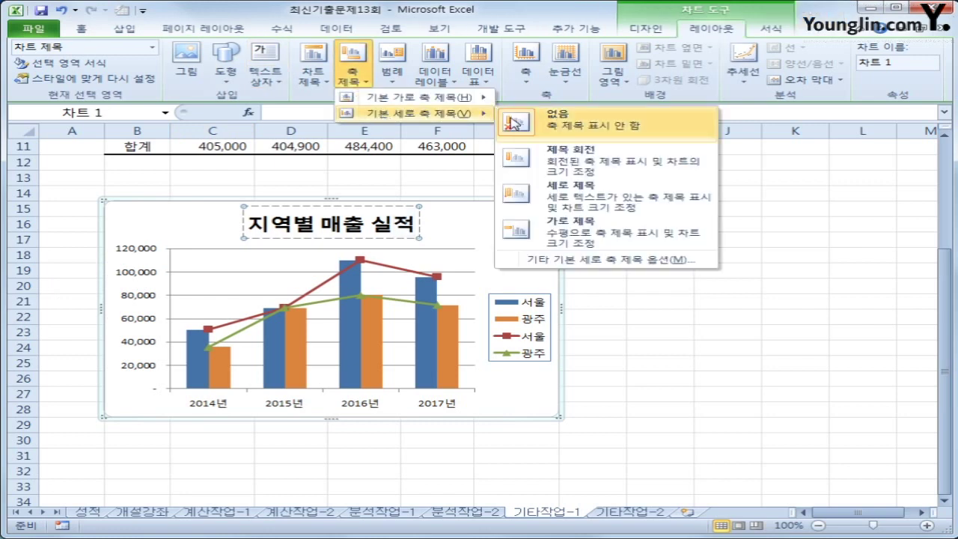
click(565, 190)
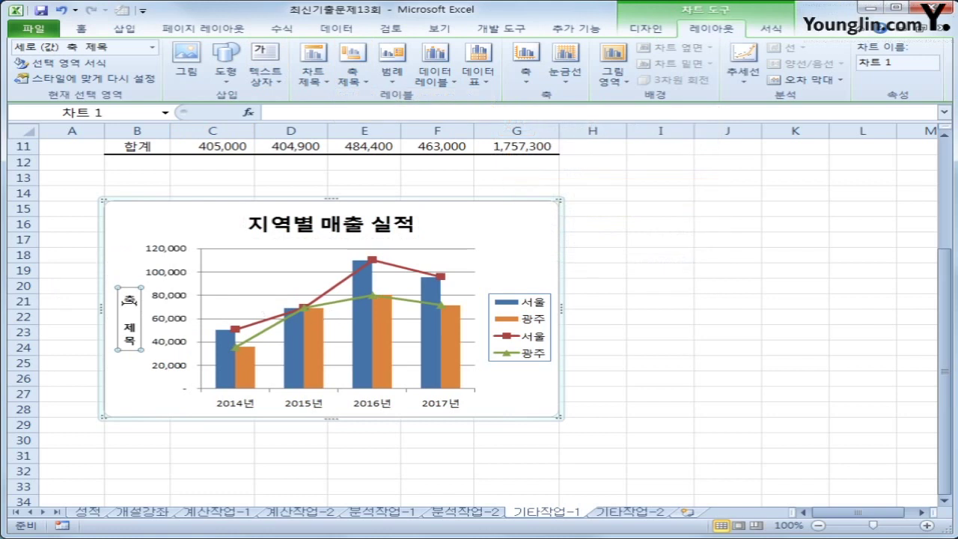
drag(132, 299, 135, 354)
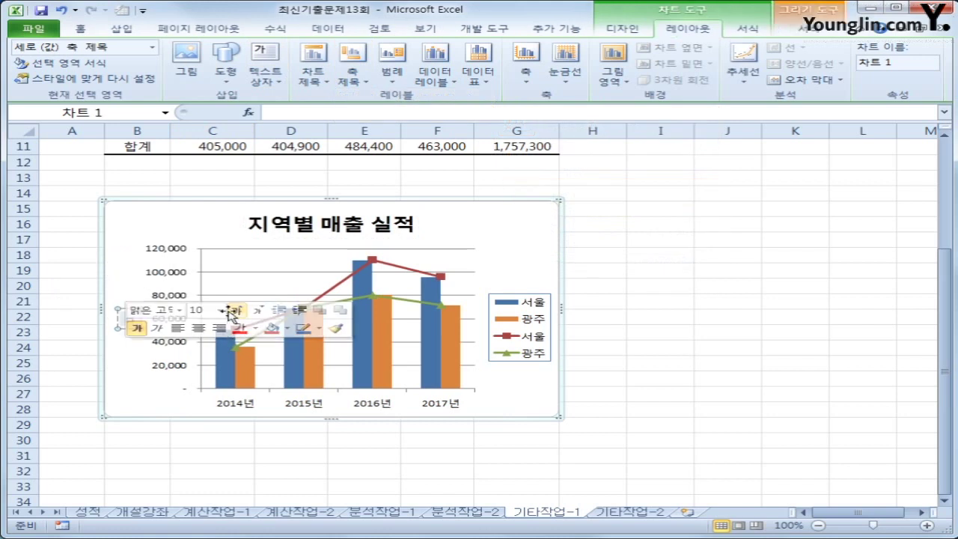
text(매출액)
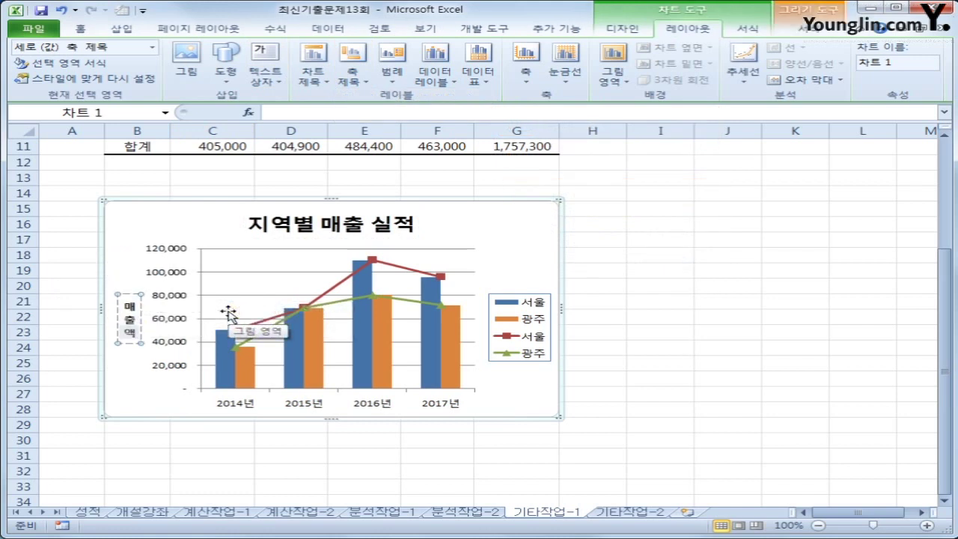
Step: Add a horizontal axis title below the axis with the text "연도"
click(352, 69)
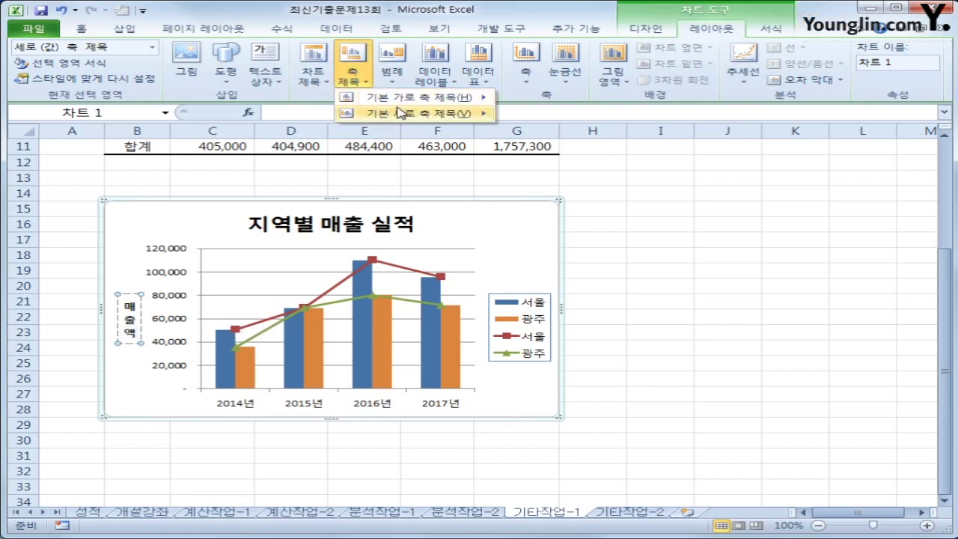
mouse_move(402, 102)
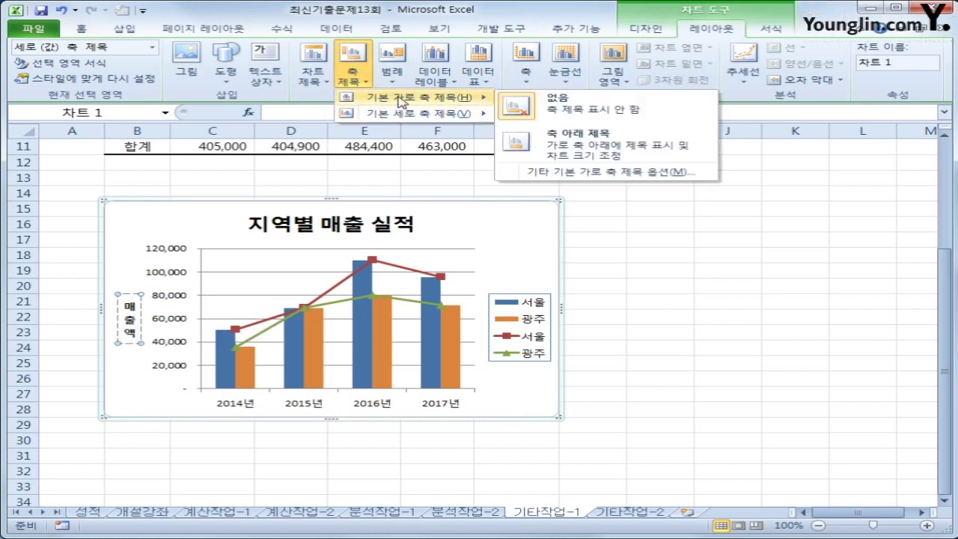
click(573, 146)
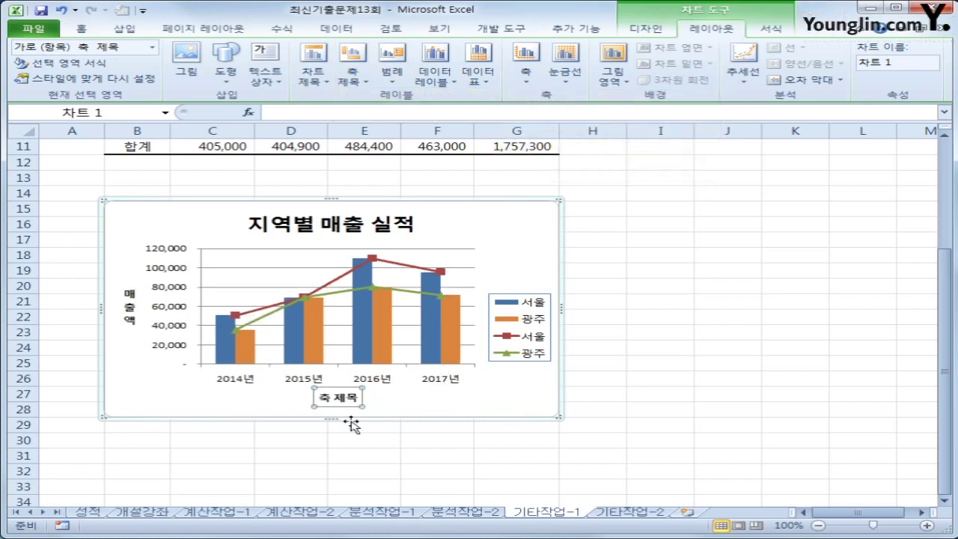
drag(361, 397, 316, 398)
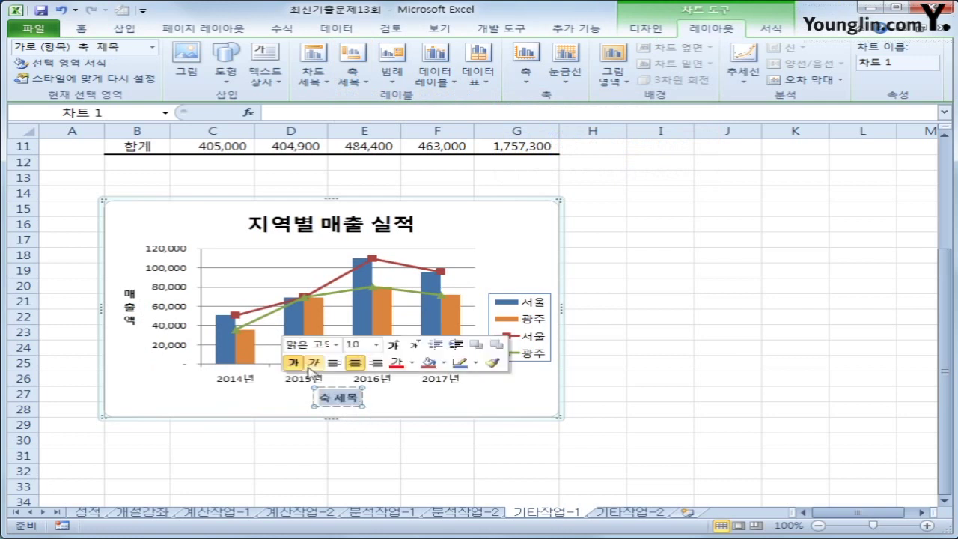
text(연도)
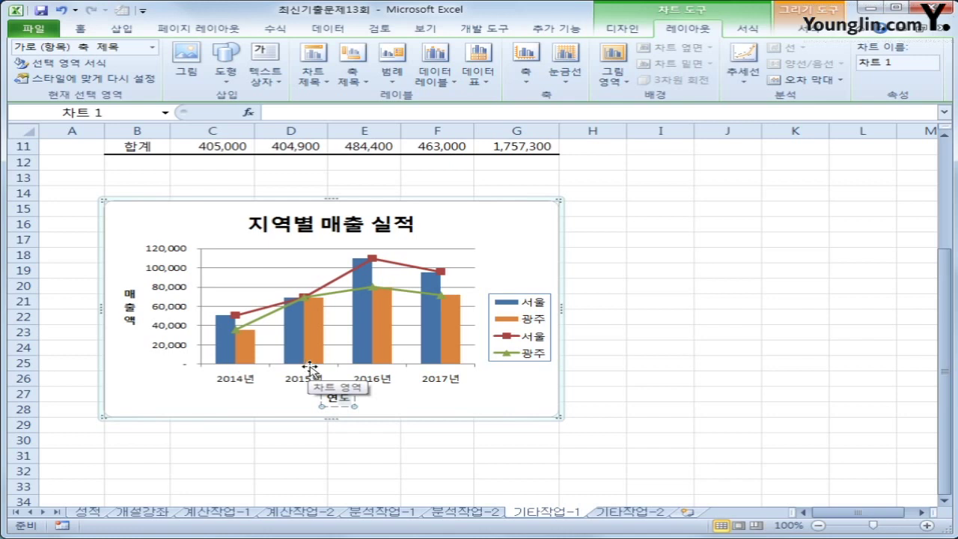
Step: Format the chart title with the first outer (바깥쪽) shadow preset and a solid-line (실선) border
right_click(331, 228)
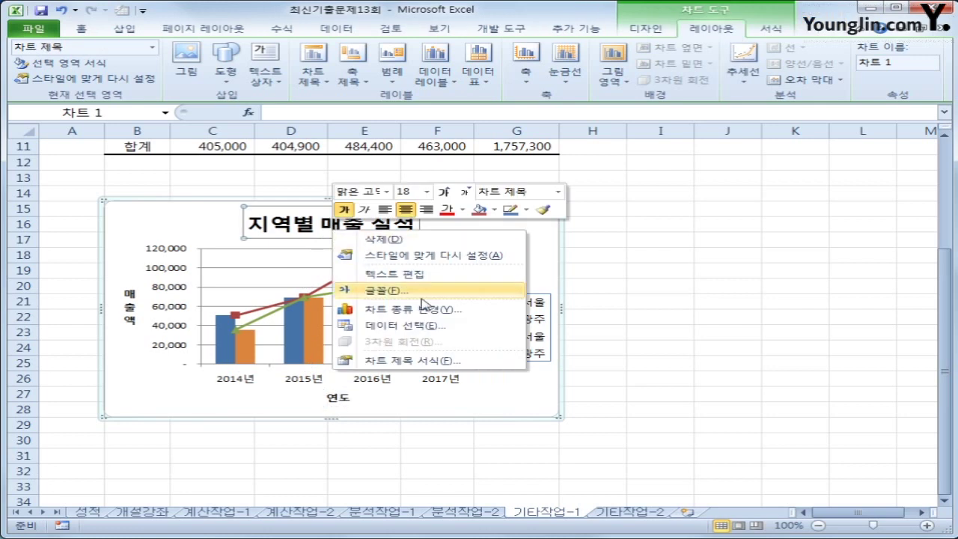
click(425, 361)
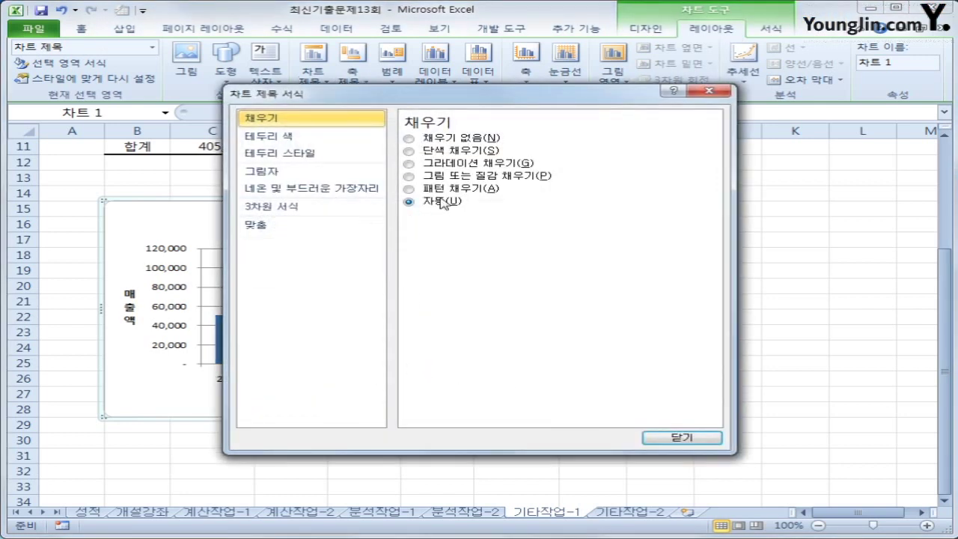
click(313, 171)
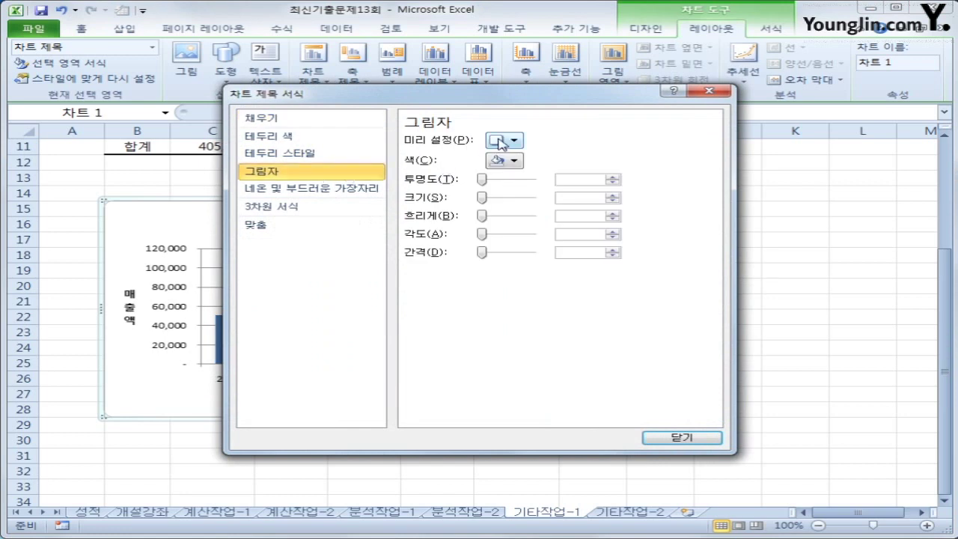
click(505, 141)
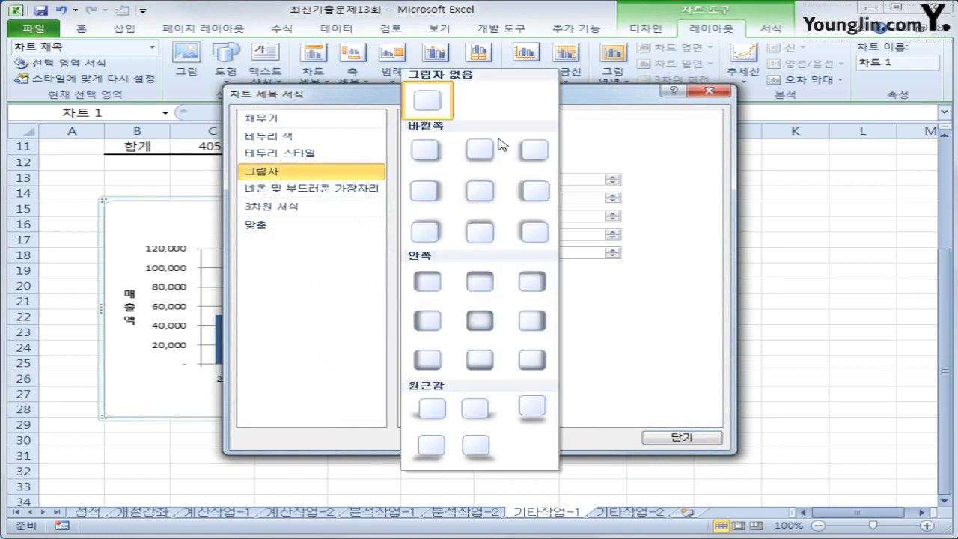
click(425, 156)
click(331, 138)
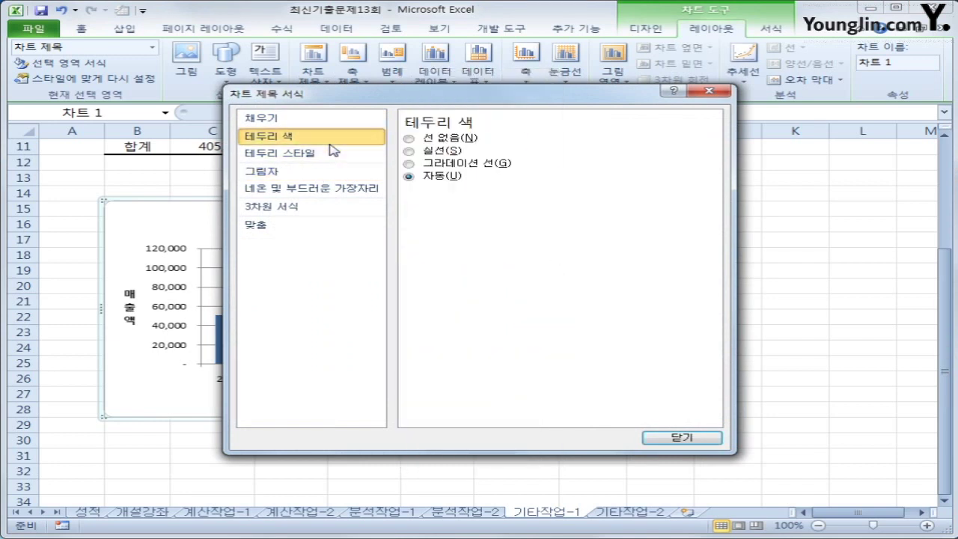
click(433, 151)
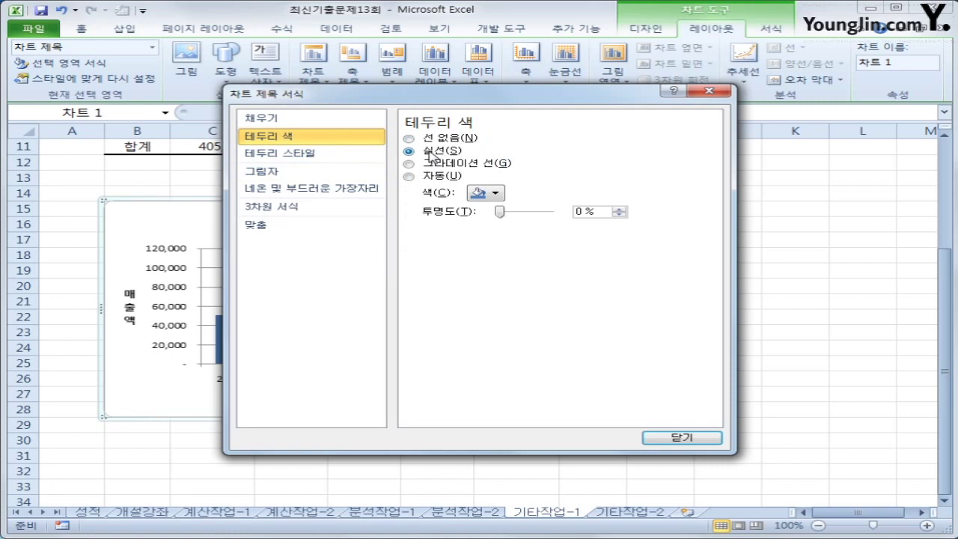
click(673, 439)
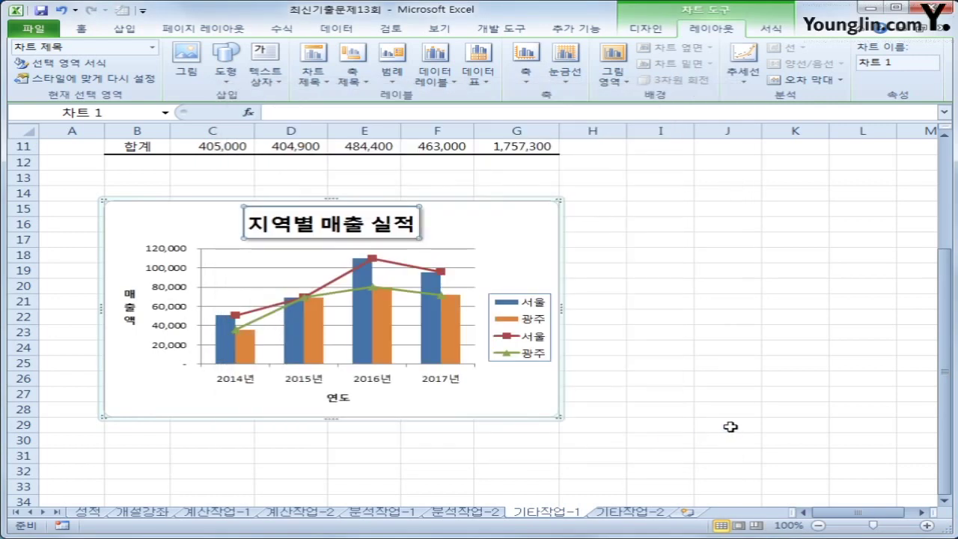
Step: Place the chart legend below the plot area (아래쪽에 범례 표시)
click(403, 83)
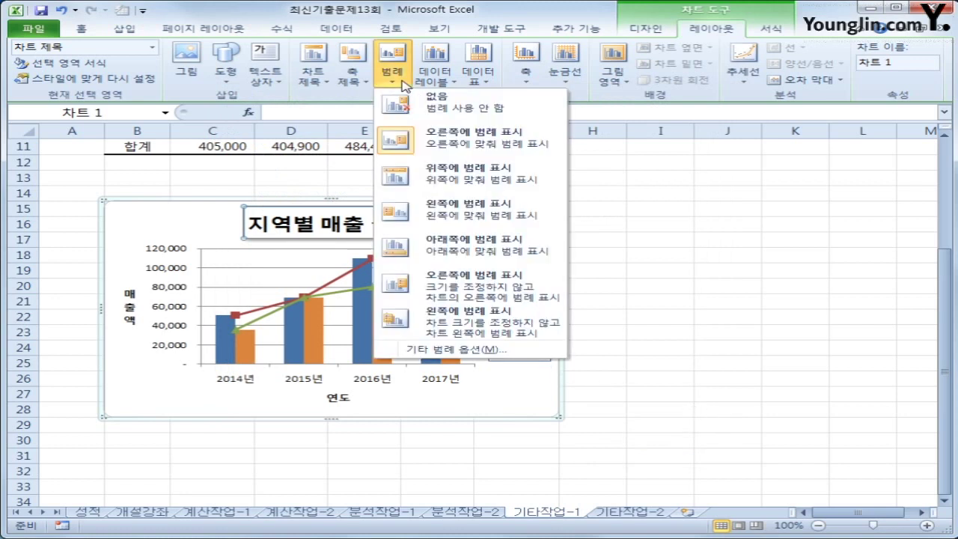
click(392, 248)
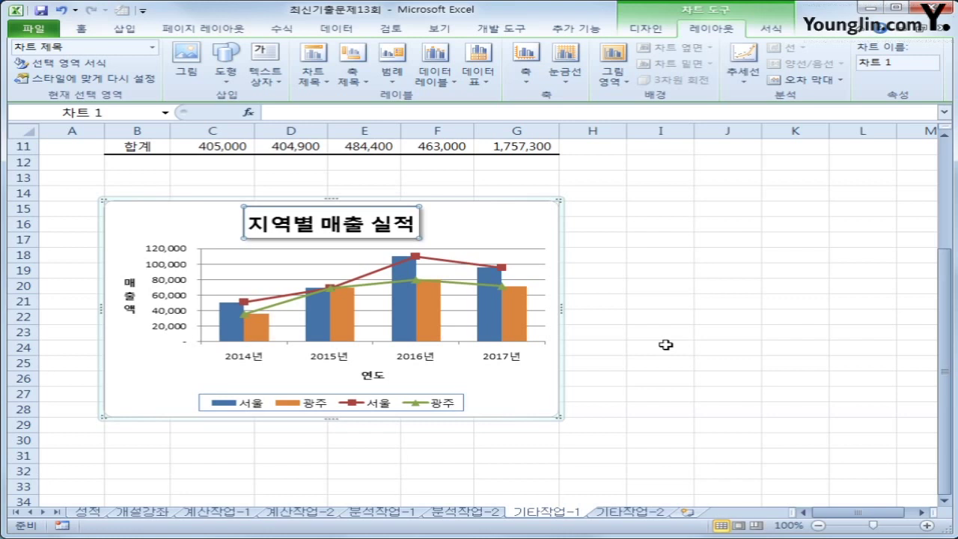
Step: Format the chart area with the first outer (바깥쪽) shadow preset and rounded border corners (둥근 모서리)
right_click(516, 220)
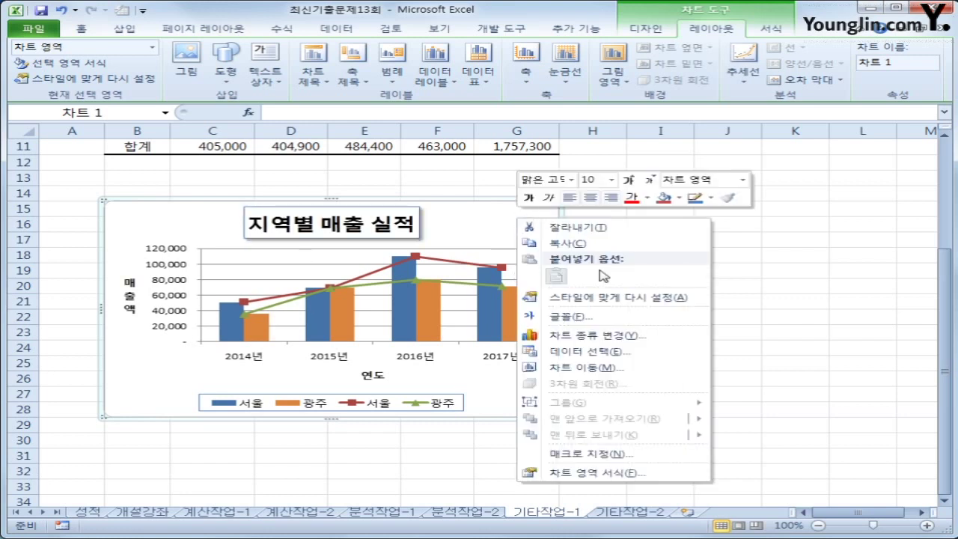
click(616, 474)
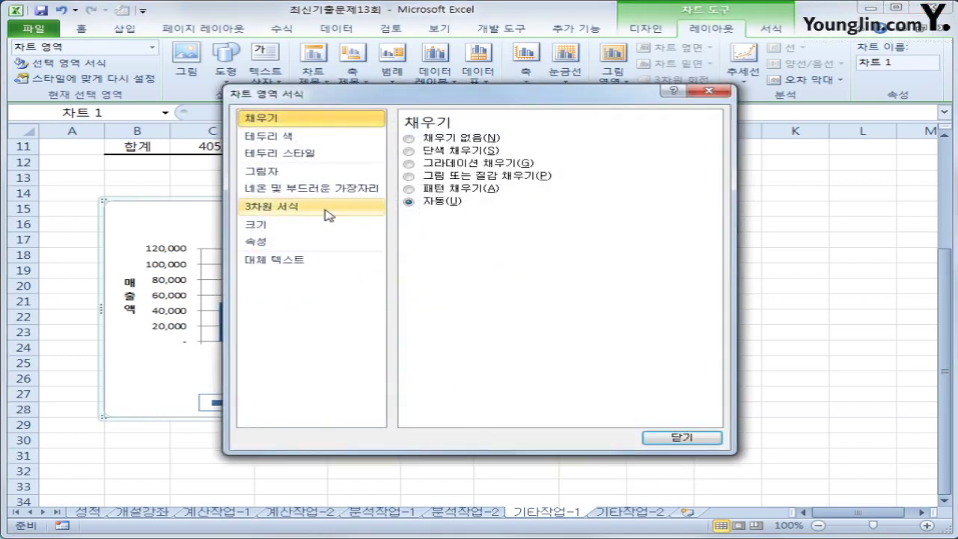
click(291, 177)
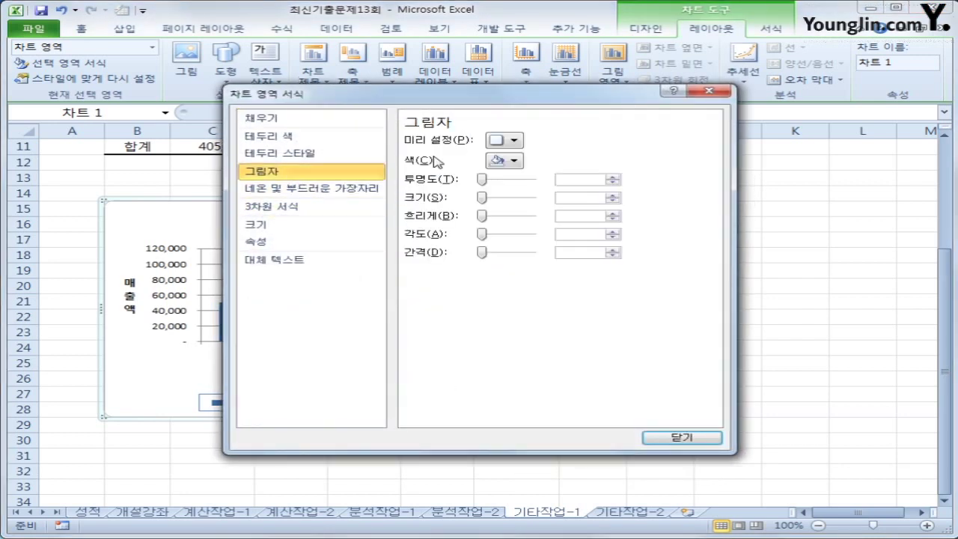
click(516, 140)
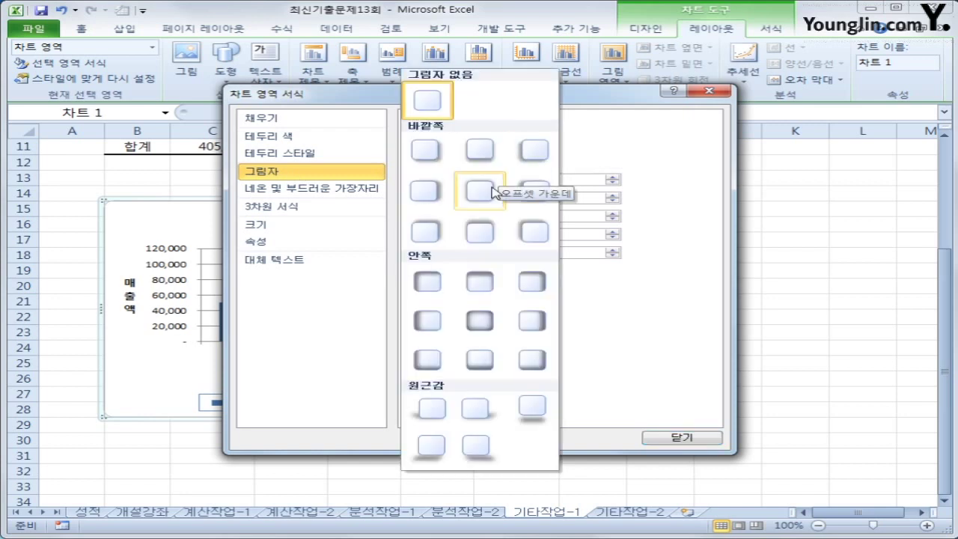
click(425, 151)
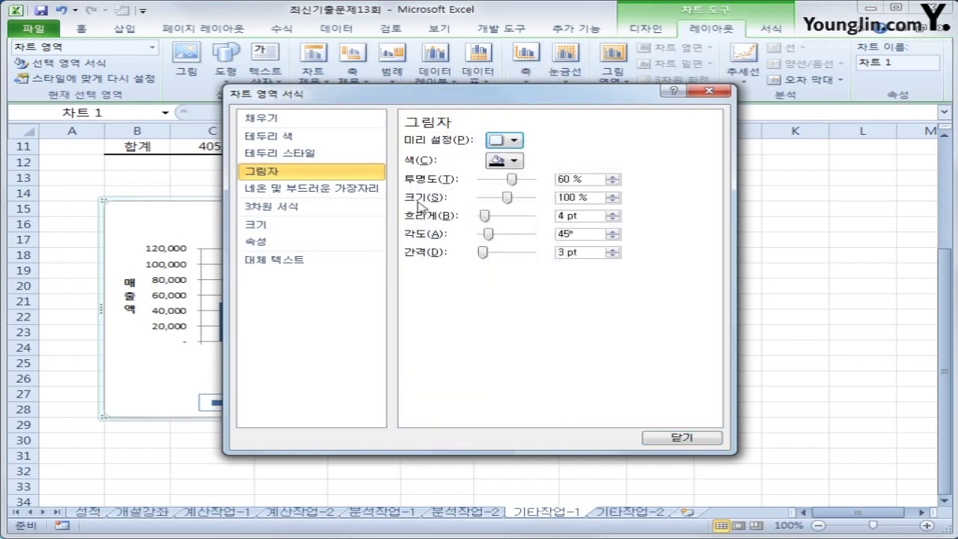
click(314, 154)
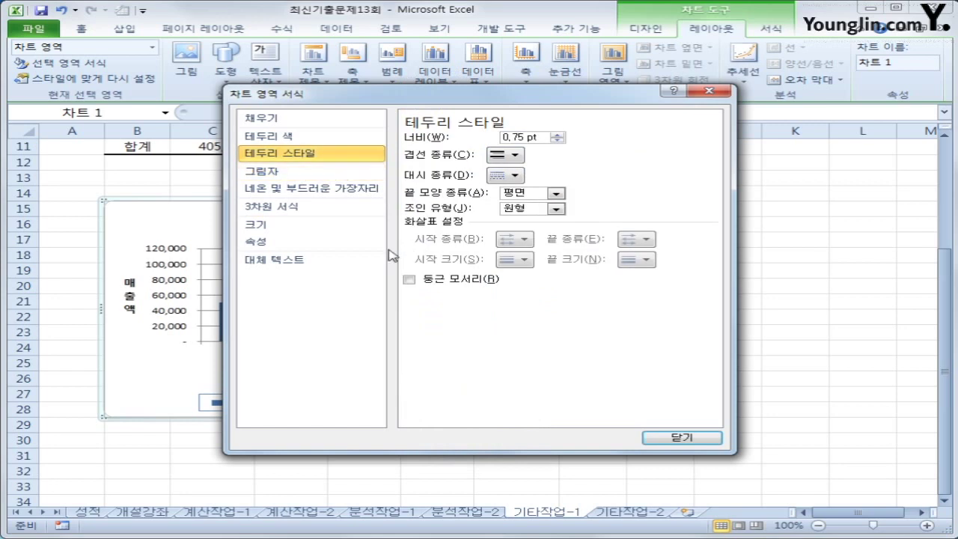
click(431, 282)
click(685, 437)
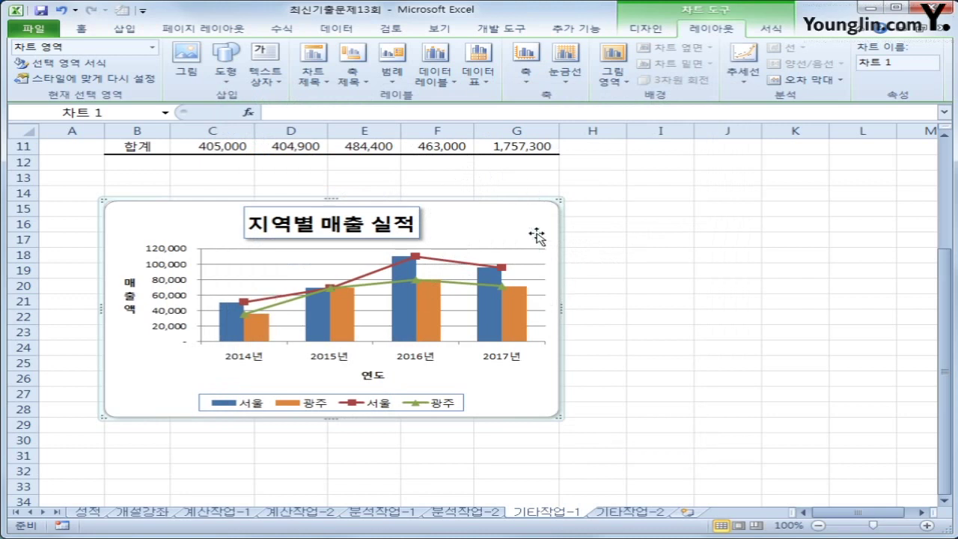
Step: Set the font size to 10 for the whole chart area and for the chart title, then deselect the chart
right_click(509, 221)
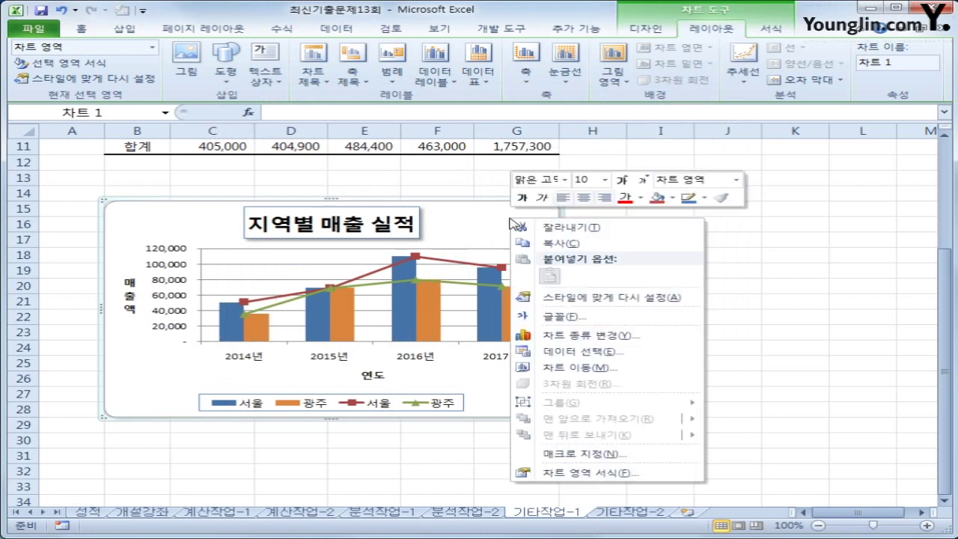
click(604, 181)
click(583, 222)
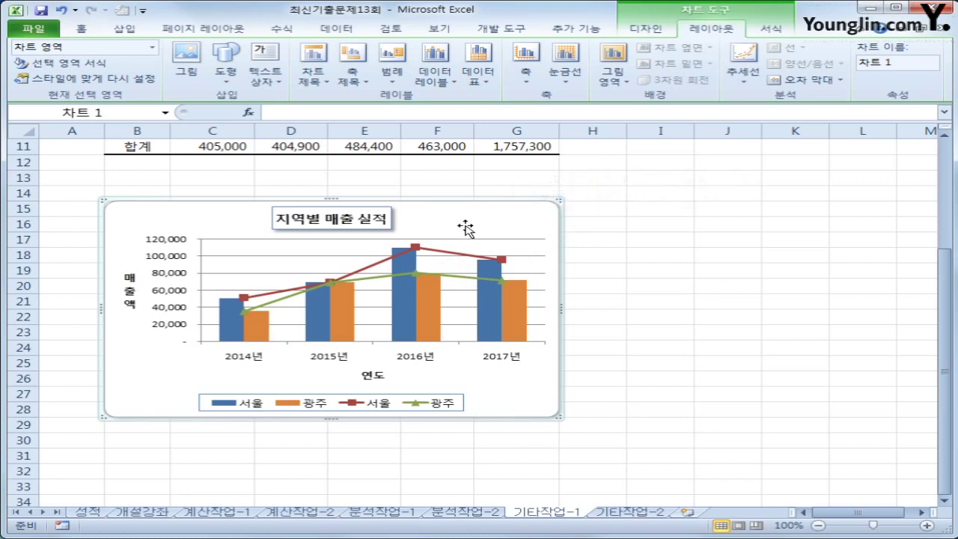
right_click(363, 229)
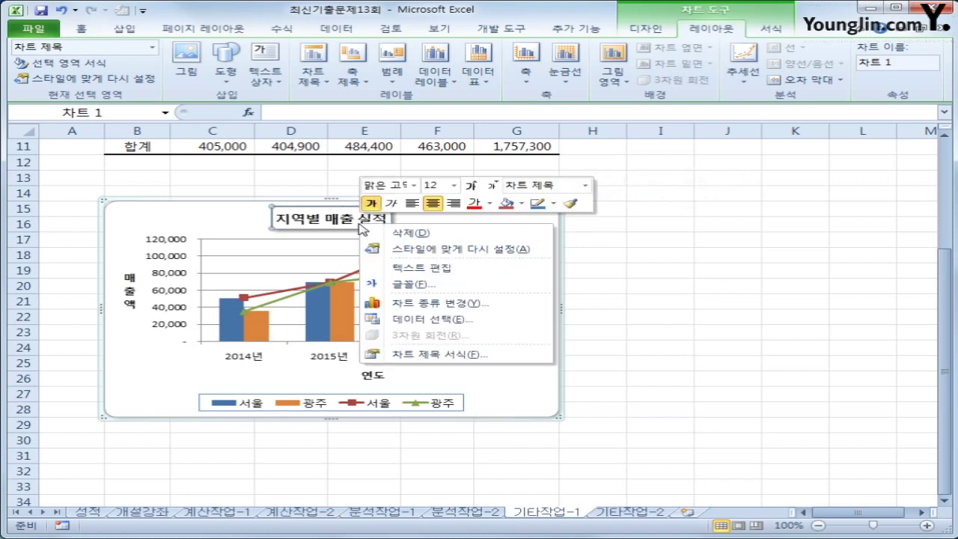
click(454, 185)
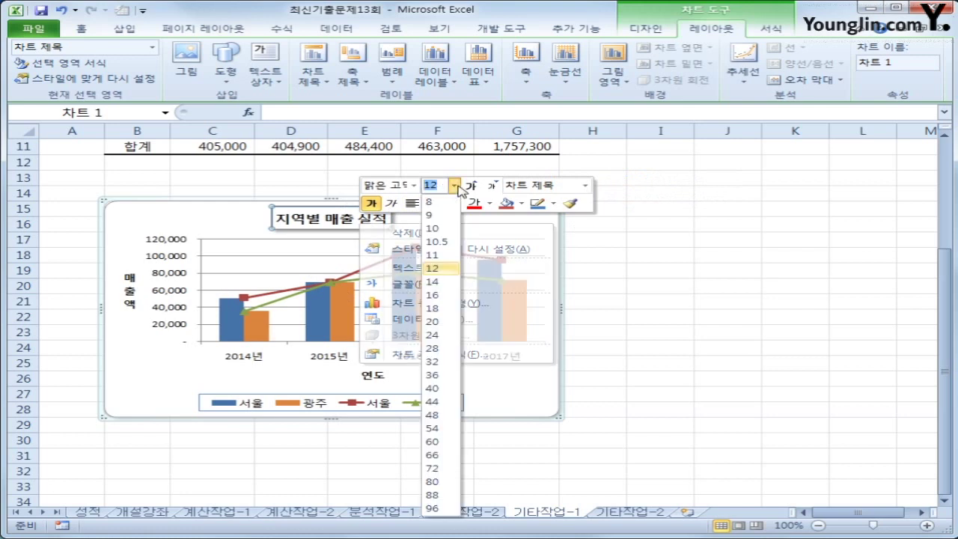
click(447, 230)
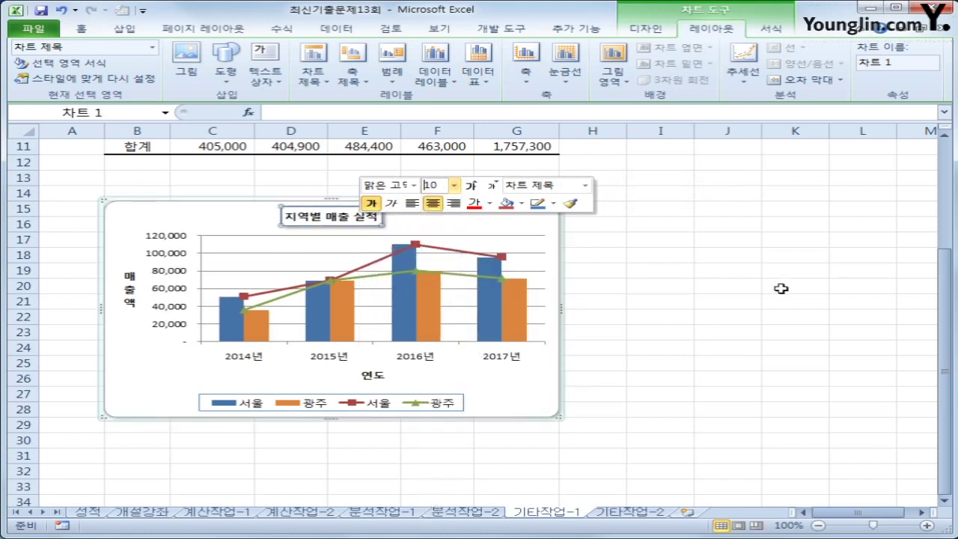
click(750, 376)
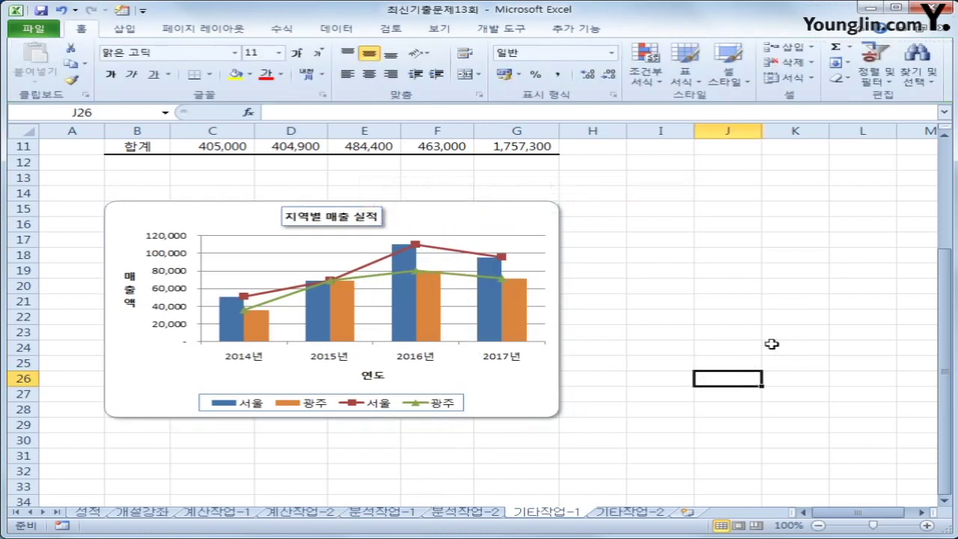
Step: Check the font settings of the chart legend and deselect the chart
click(437, 402)
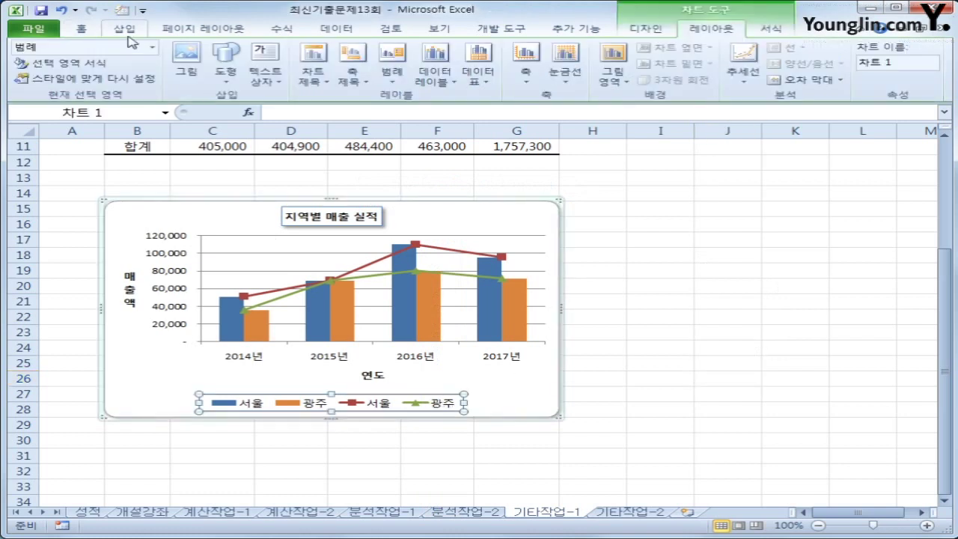
click(82, 29)
click(731, 422)
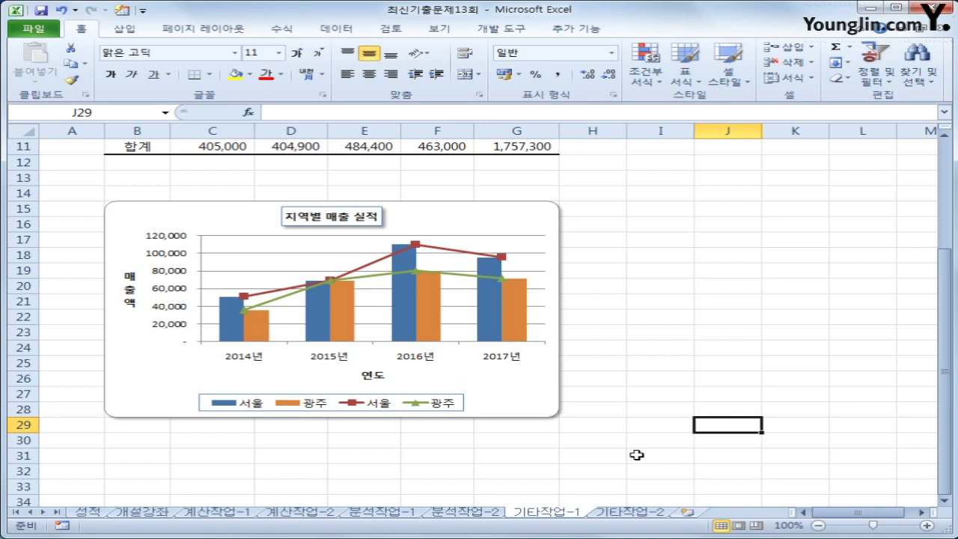
Step: Open the 기타작업-2 worksheet
click(629, 511)
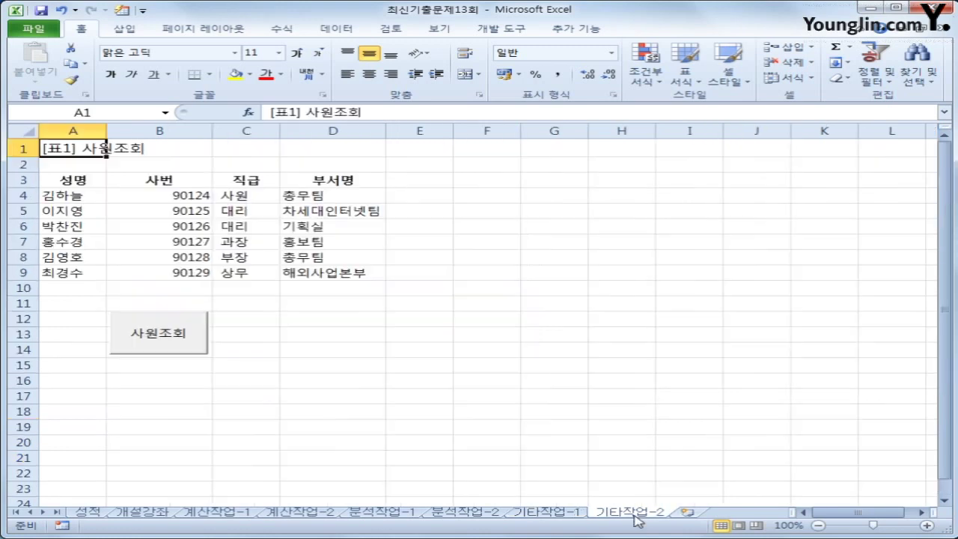
Step: Test the 사원조회 command button on the worksheet, then return the selection to an empty cell
click(641, 333)
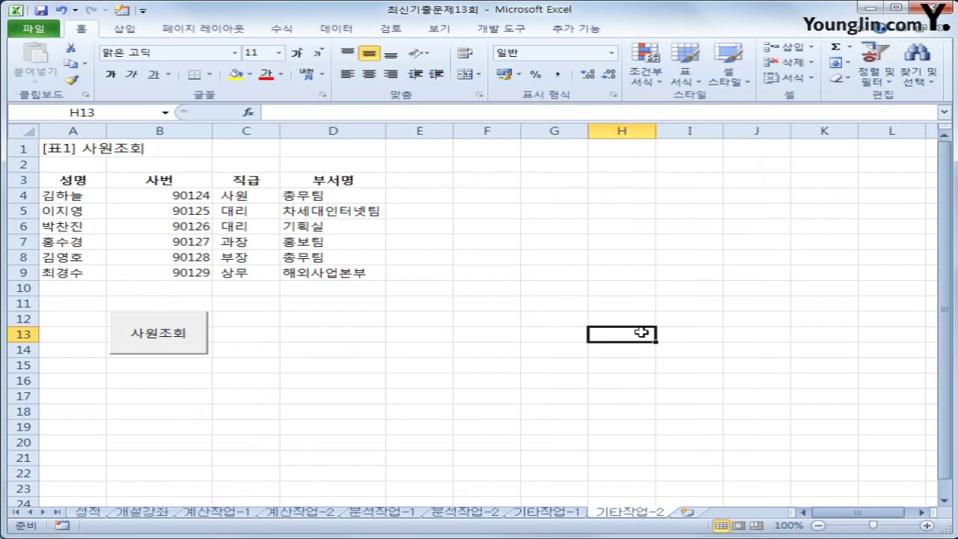
click(181, 349)
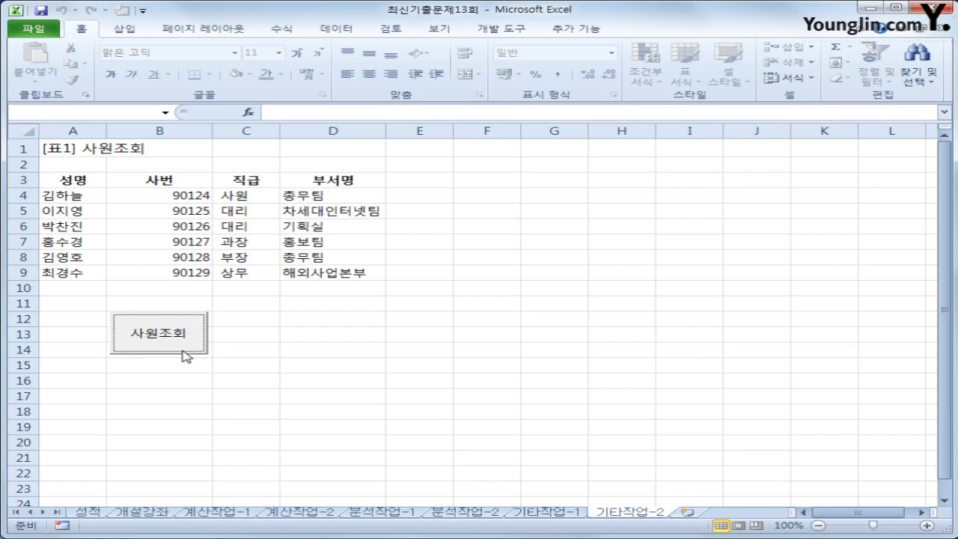
click(455, 380)
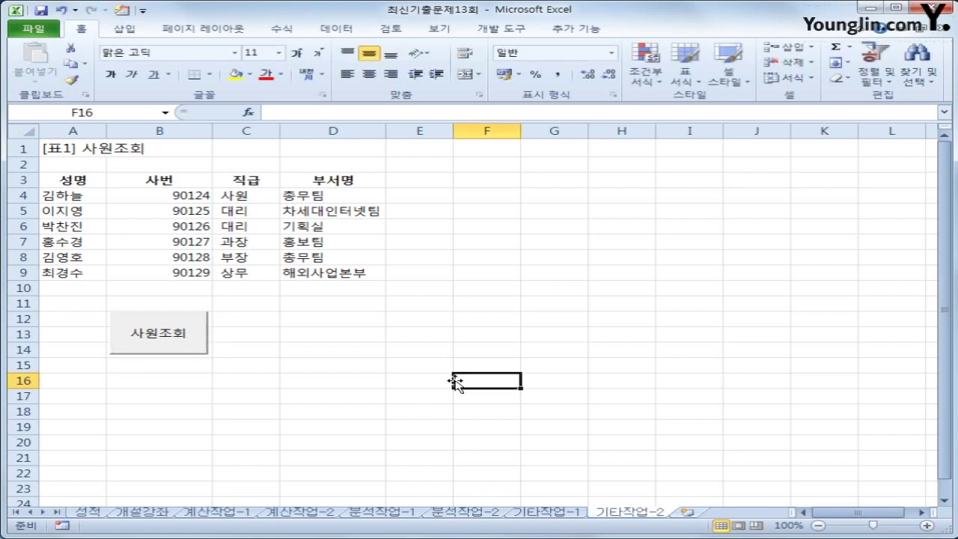
Step: Switch on design mode and write 사원조회.Show in the Click event procedure of the 사원조회 button
click(497, 28)
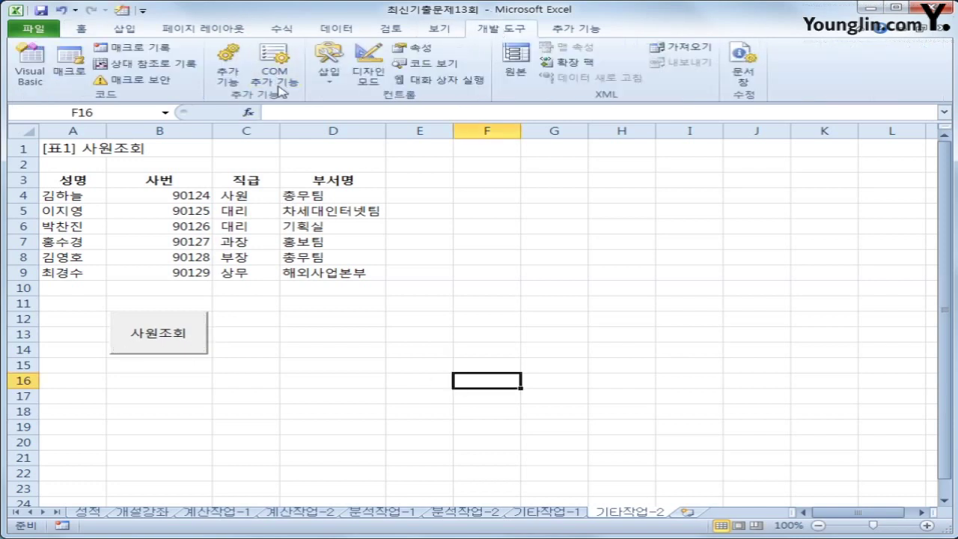
click(366, 74)
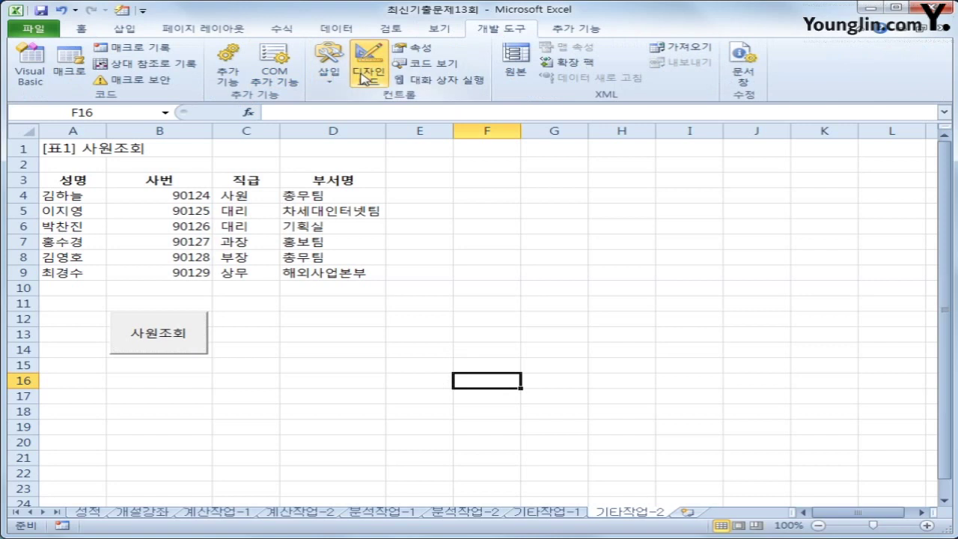
click(149, 339)
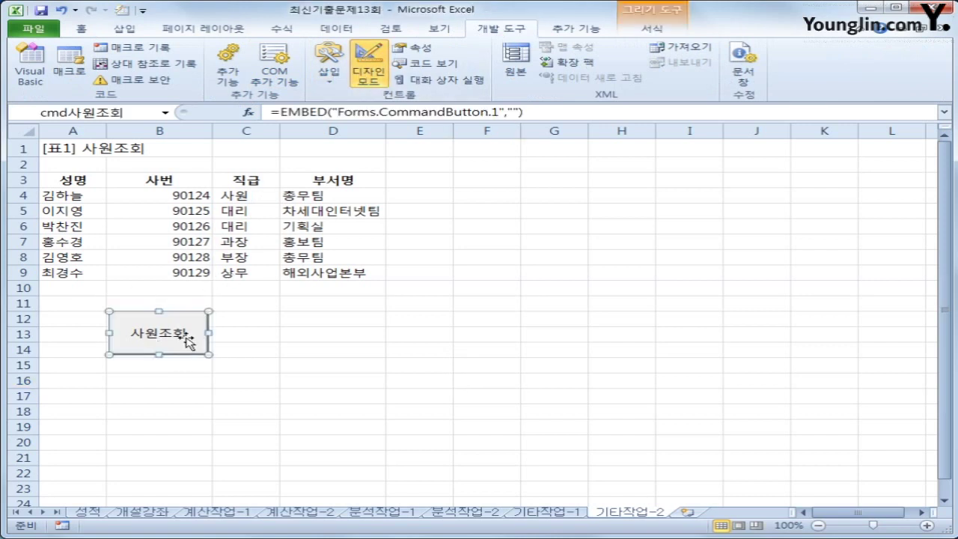
double_click(188, 341)
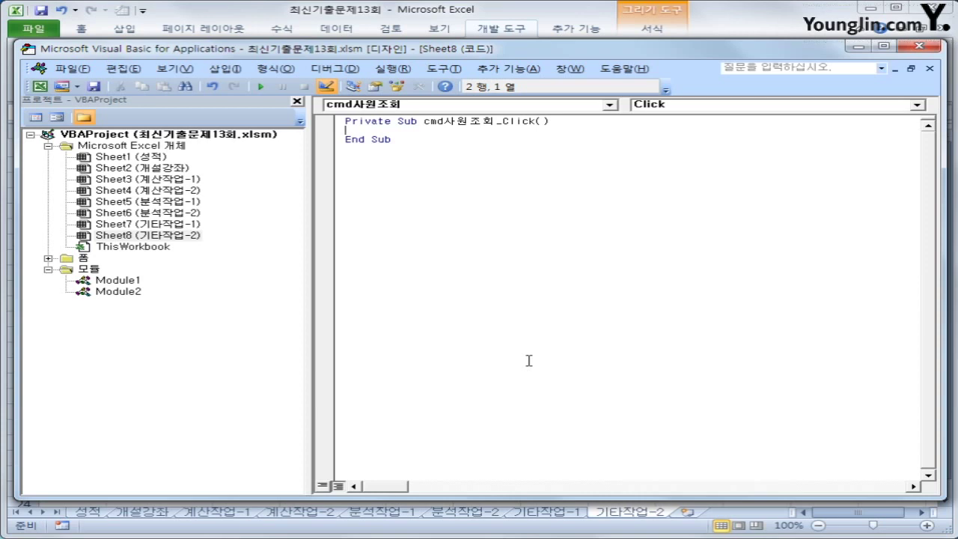
text(사원조회.)
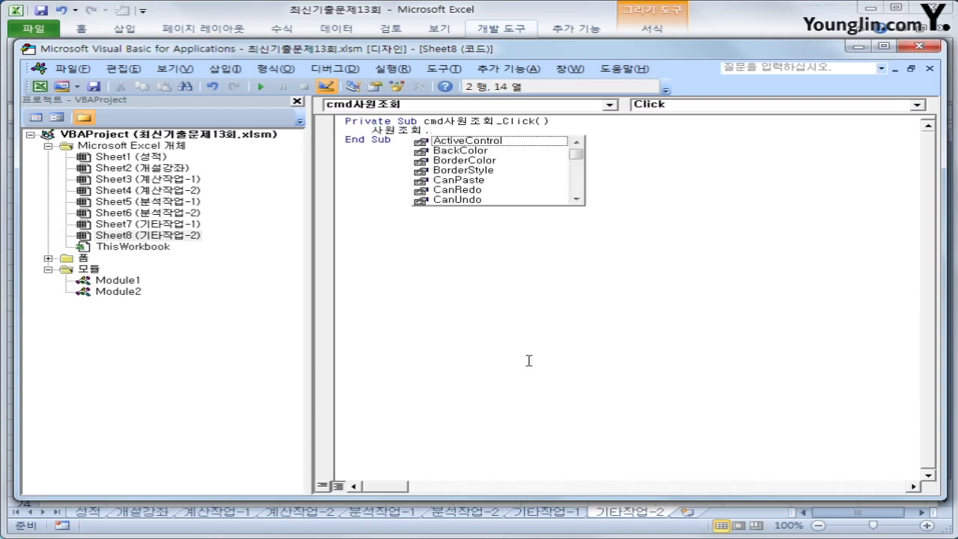
text(sho)
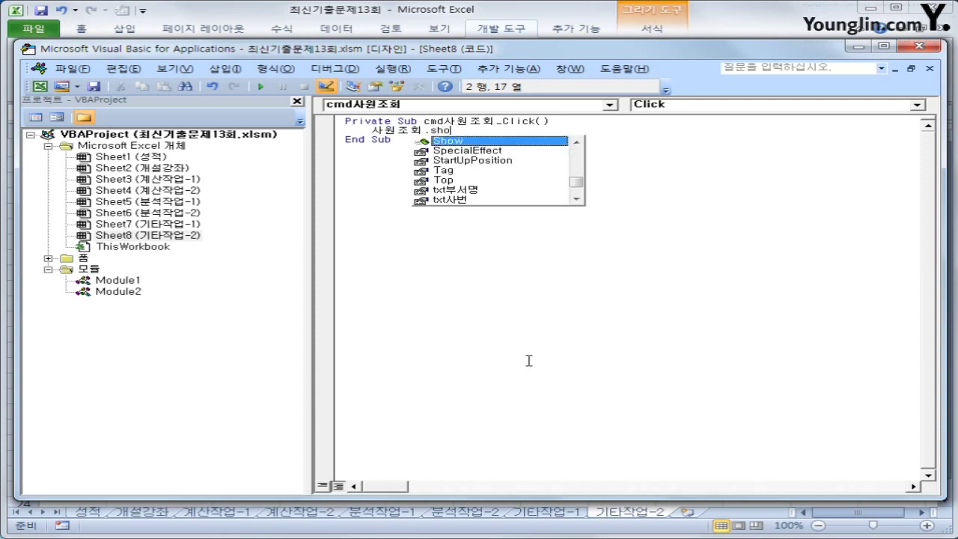
key(Tab)
click(528, 361)
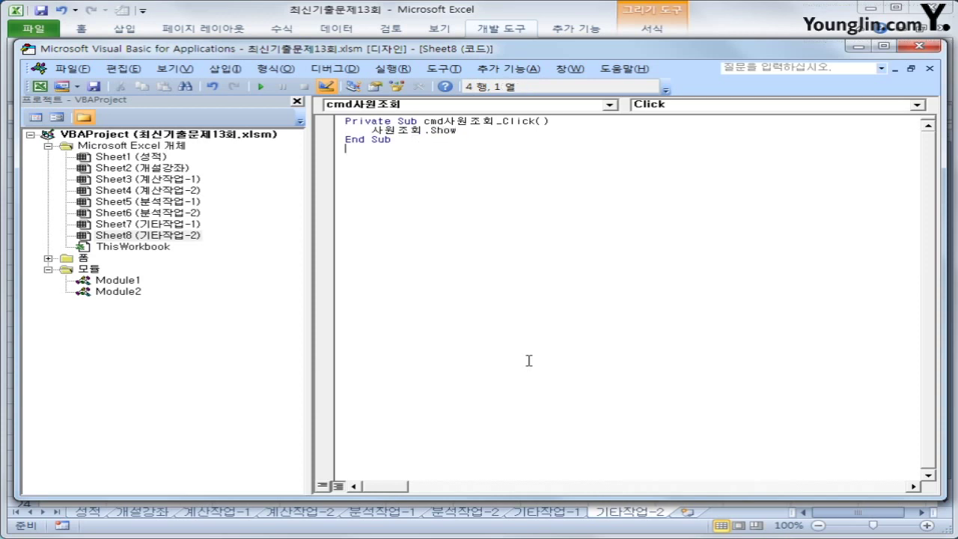
Step: Open the code of the 사원조회 form and add an Initialize event procedure for UserForm
double_click(87, 259)
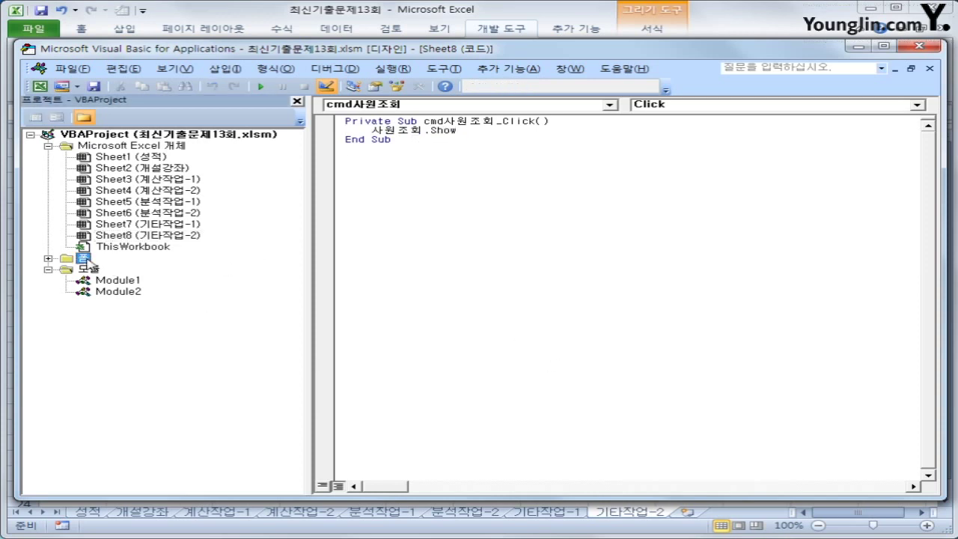
click(119, 271)
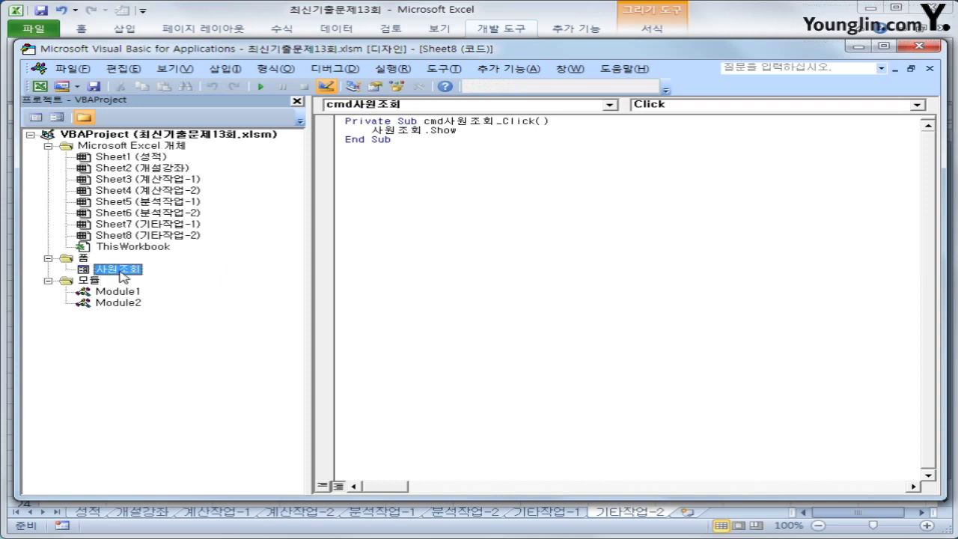
click(35, 118)
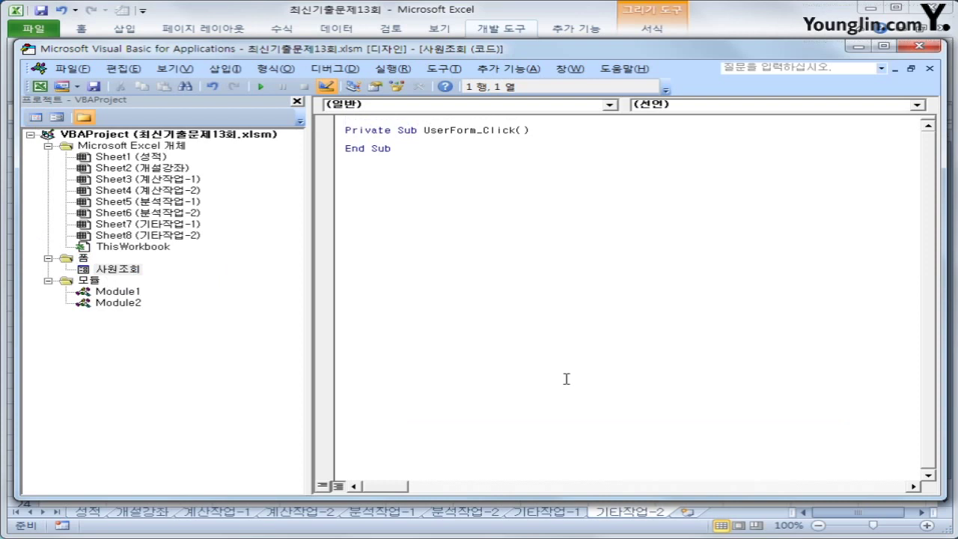
click(505, 105)
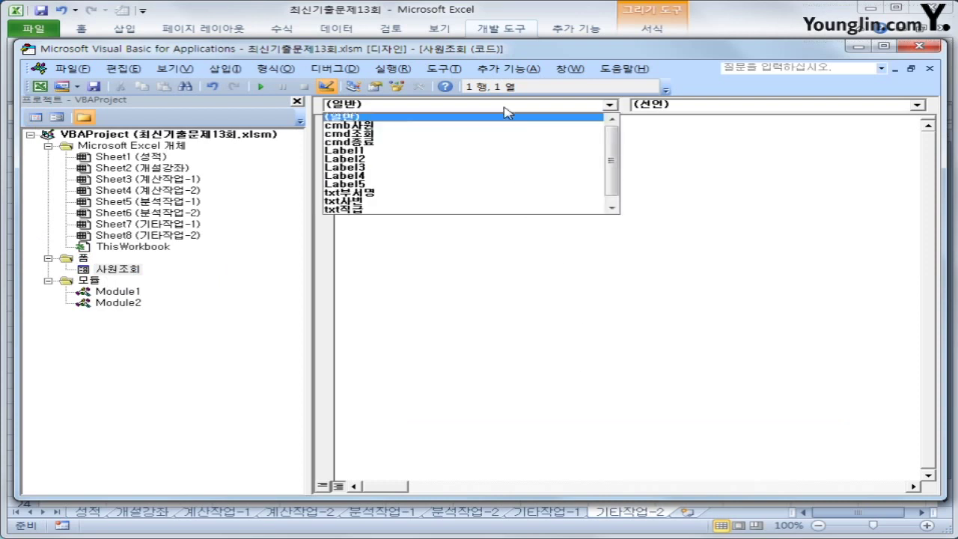
click(612, 208)
click(506, 211)
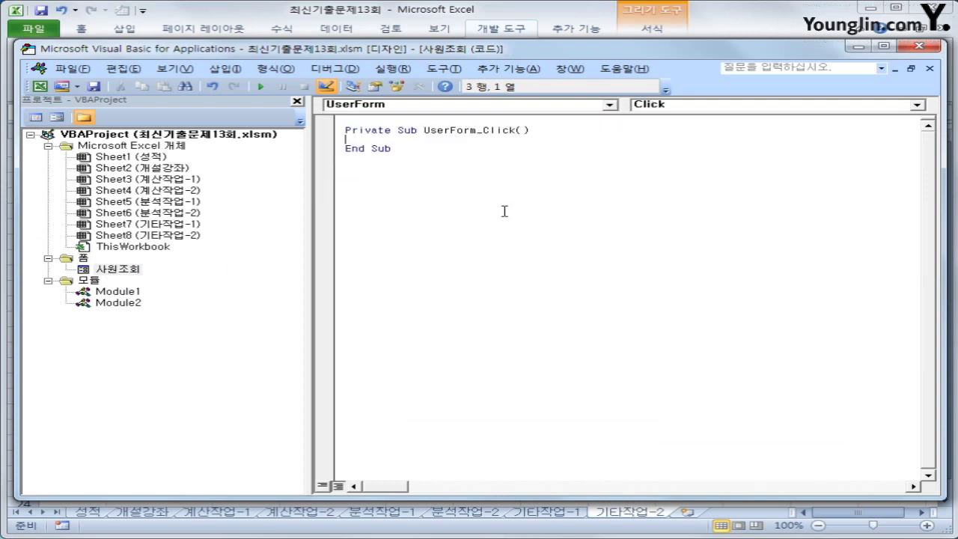
click(707, 106)
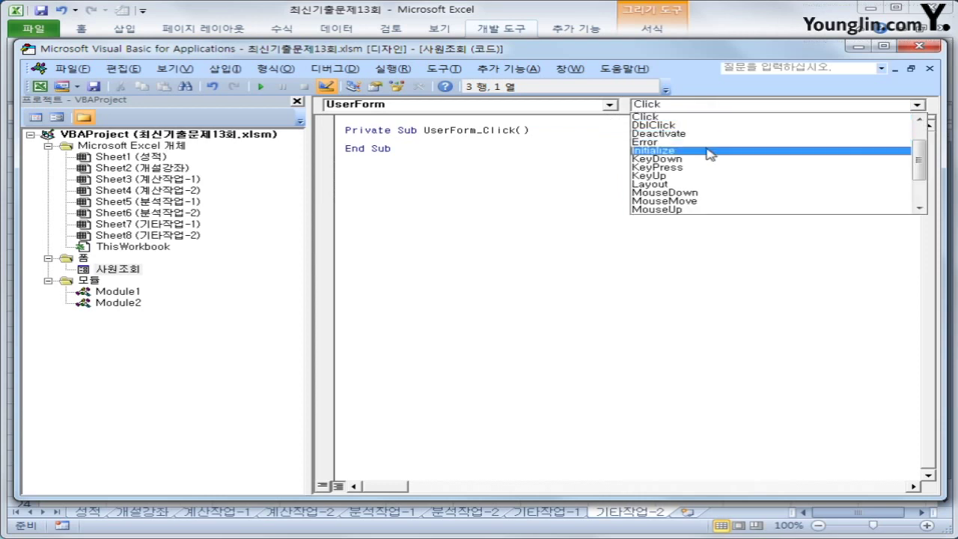
click(707, 149)
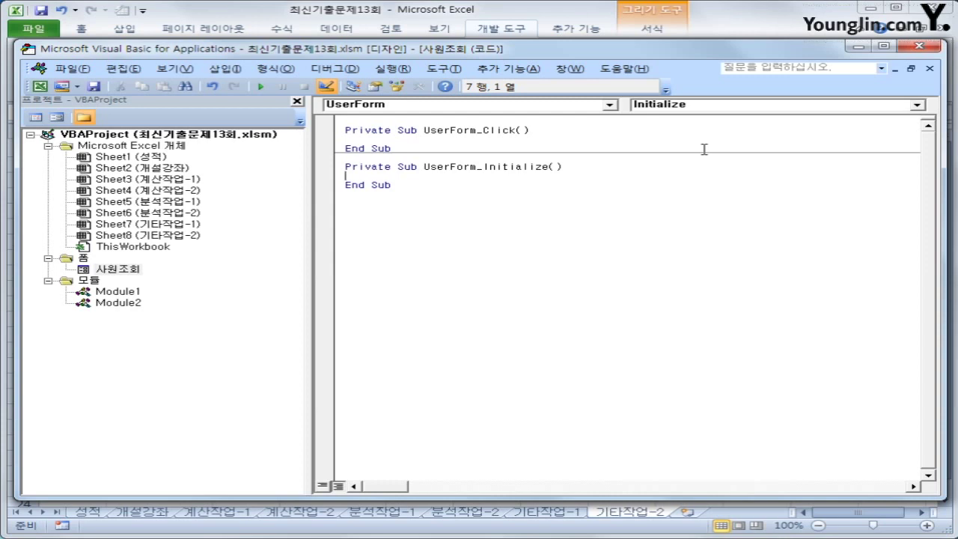
Step: Write cmb사원.RowSource = "A4:A9" in the UserForm_Initialize procedure
text(cmb)
text(사우)
text(.)
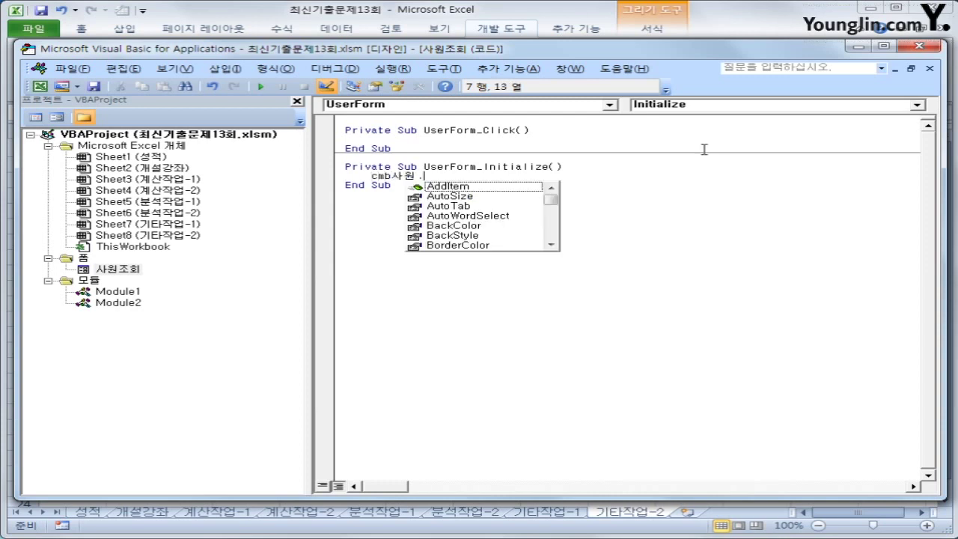
text(row )
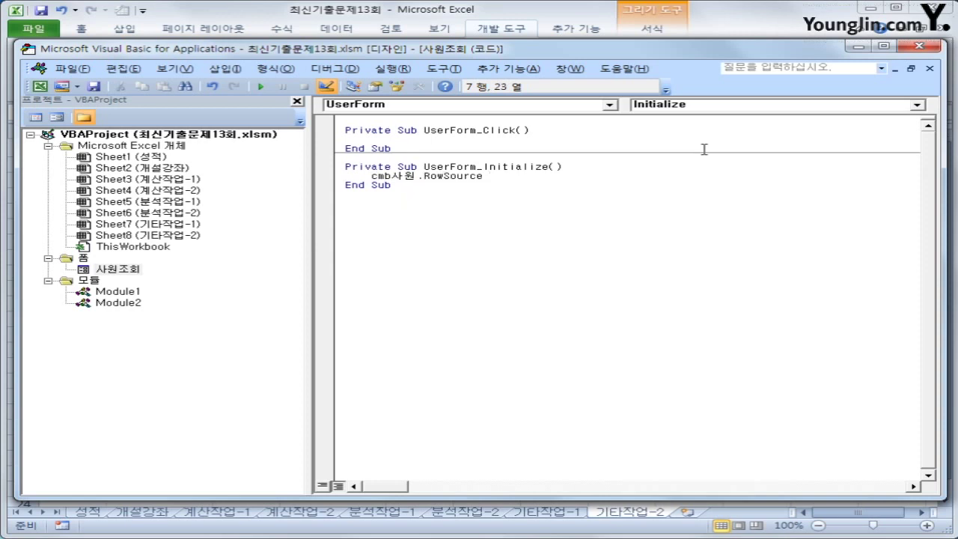
text(= "A4:A9")
key(Down)
Step: Add a Click event procedure for cmd종료 containing the statement Unload Me
click(609, 104)
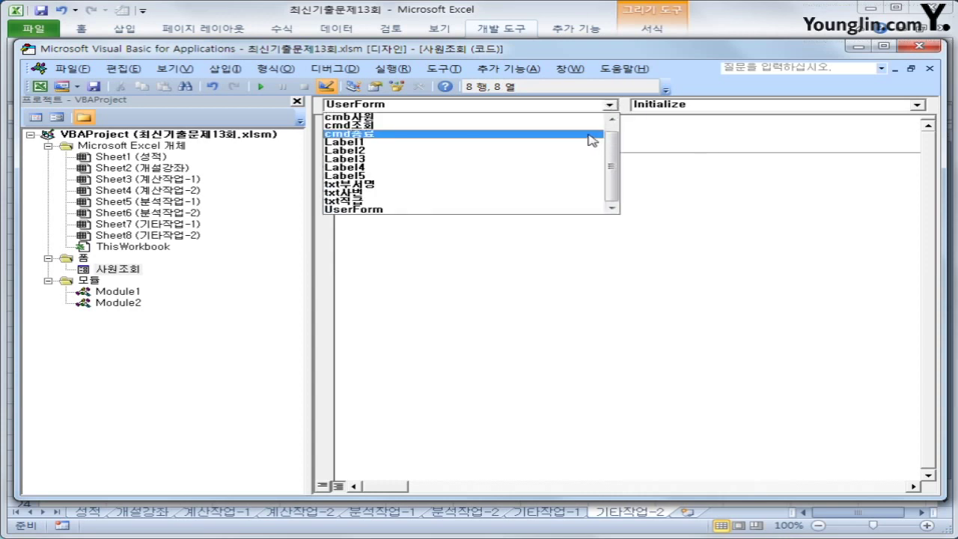
click(591, 134)
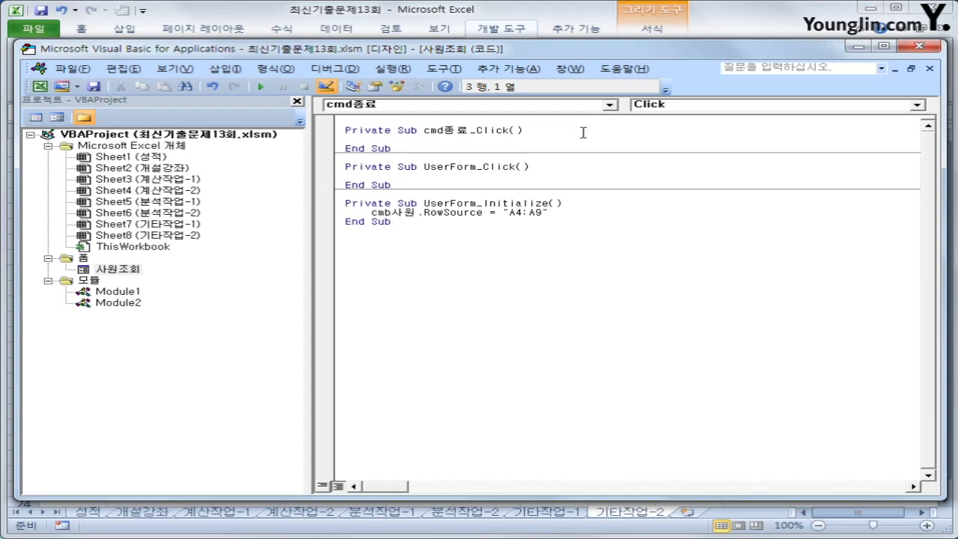
text(unload me)
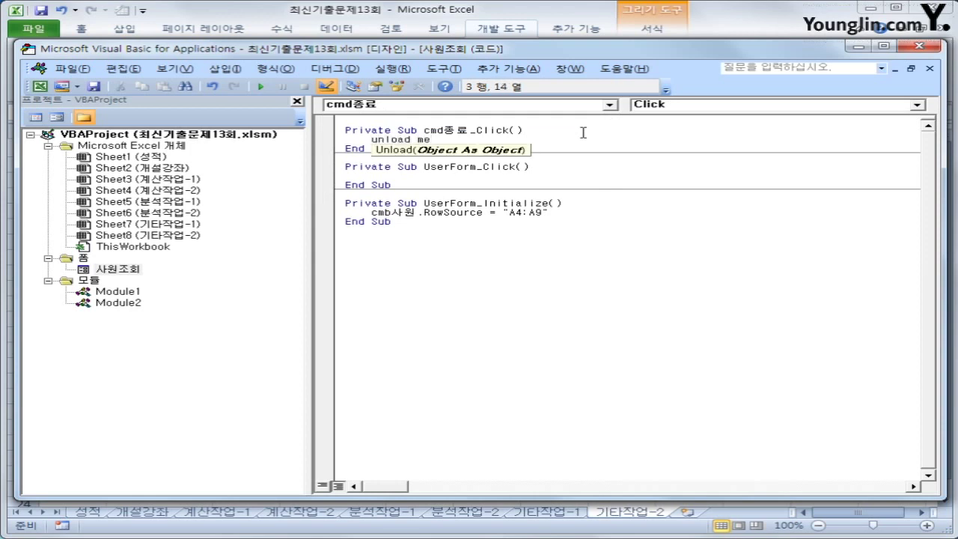
click(501, 299)
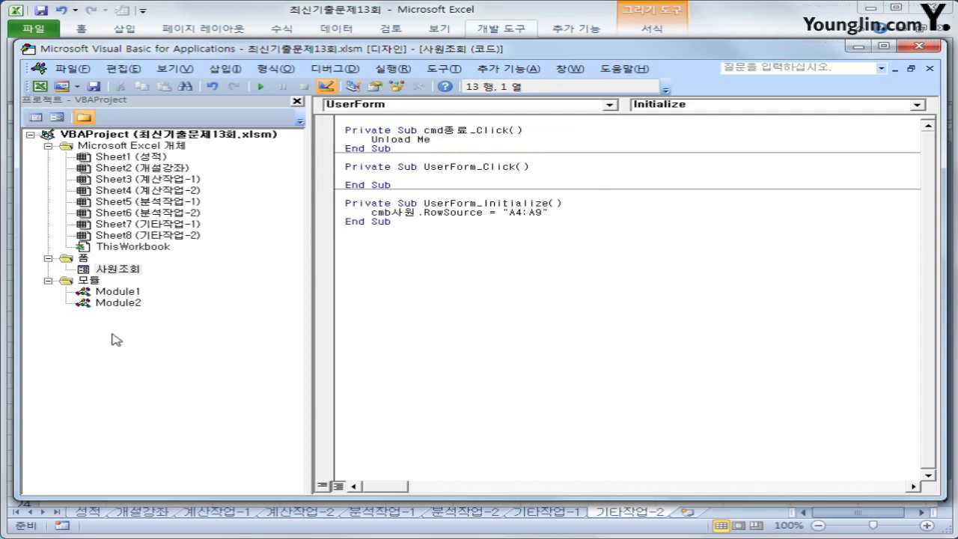
Step: Open the 사원조회 form design and check the names of the 사번, 직급 and 부서명 text boxes in their properties
double_click(120, 270)
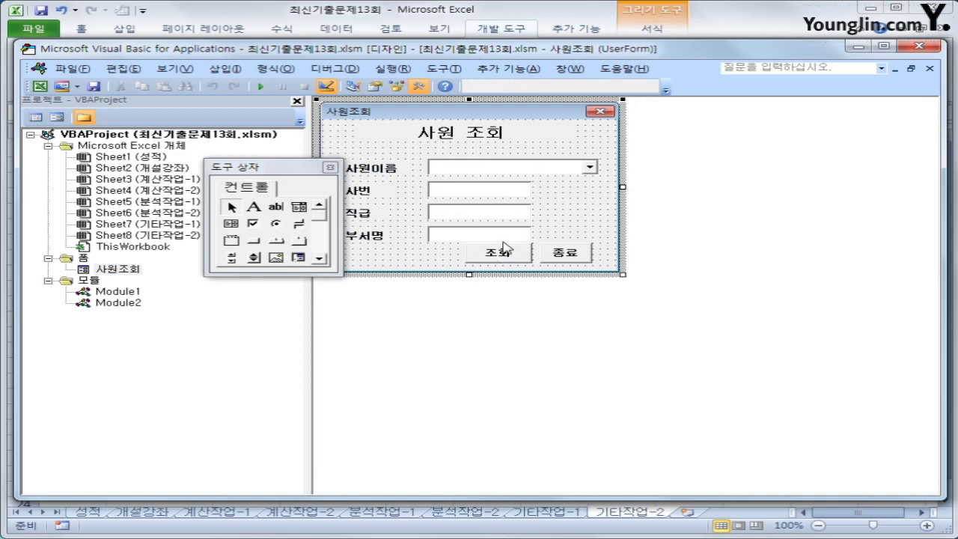
click(446, 191)
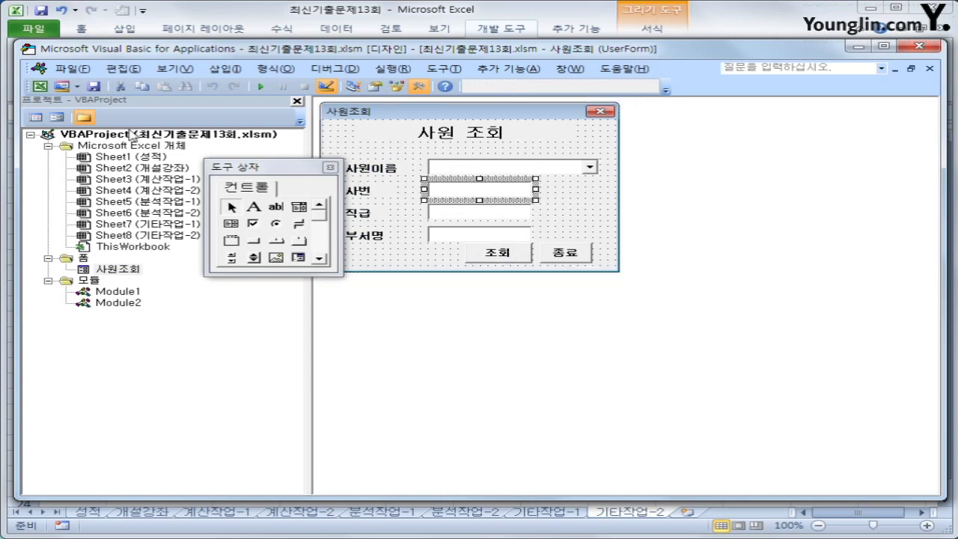
click(177, 69)
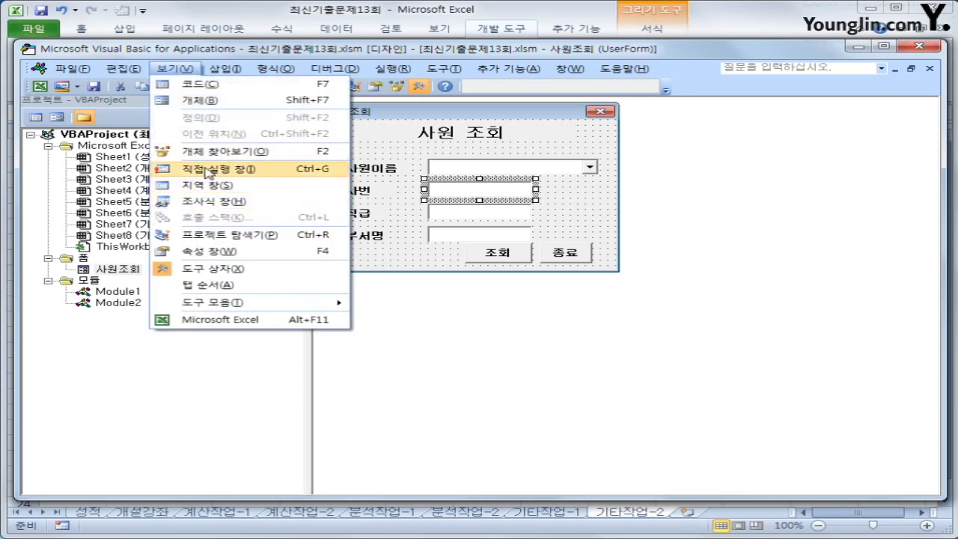
click(209, 252)
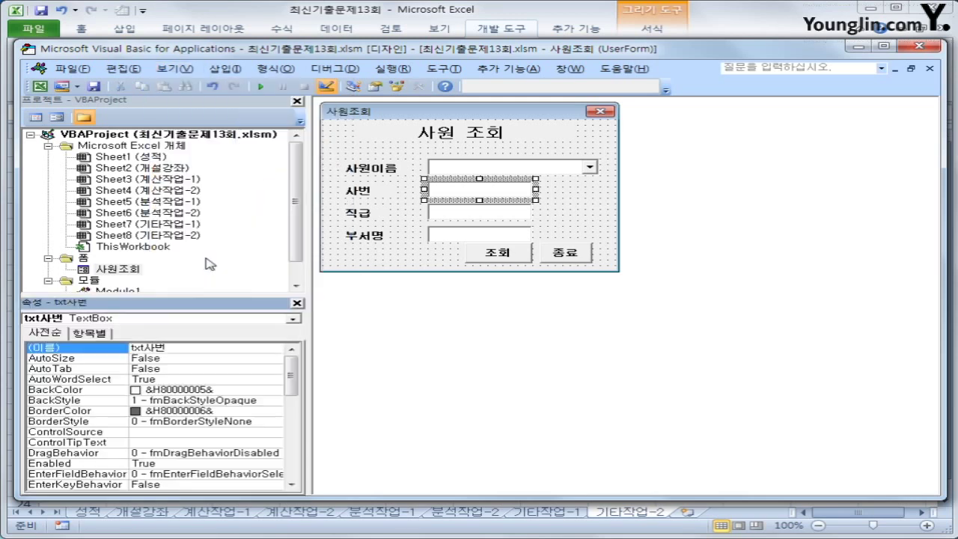
click(467, 215)
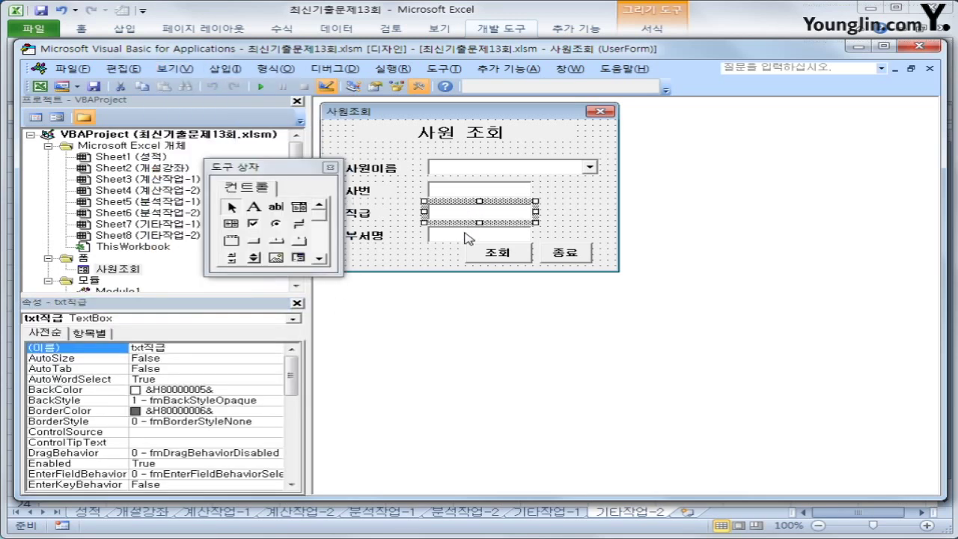
click(467, 237)
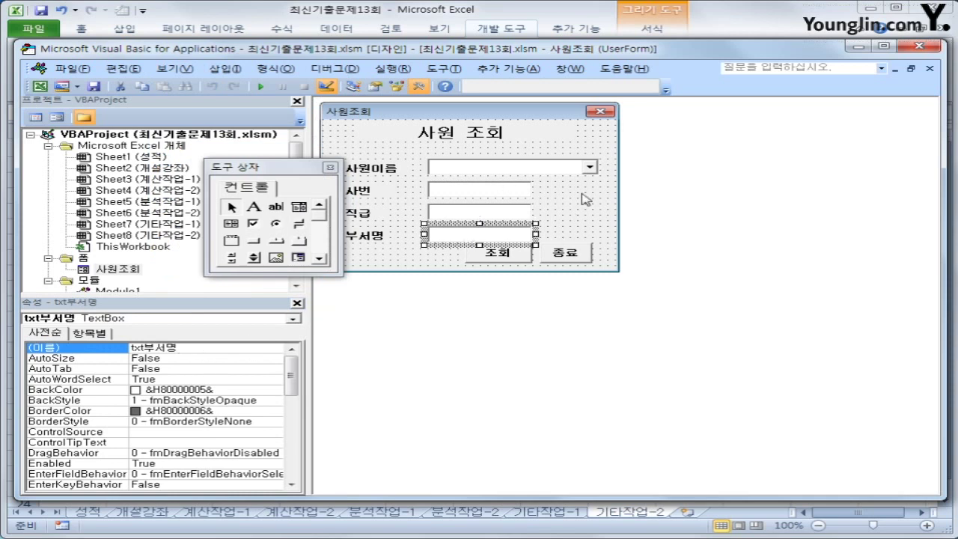
Step: Close the Visual Basic editor and turn off design mode on the worksheet
click(917, 47)
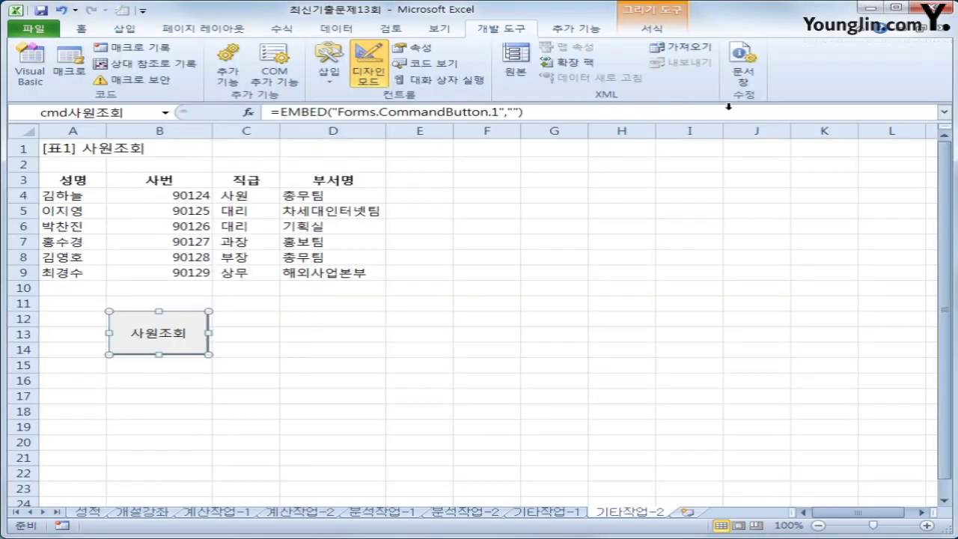
click(372, 73)
click(560, 378)
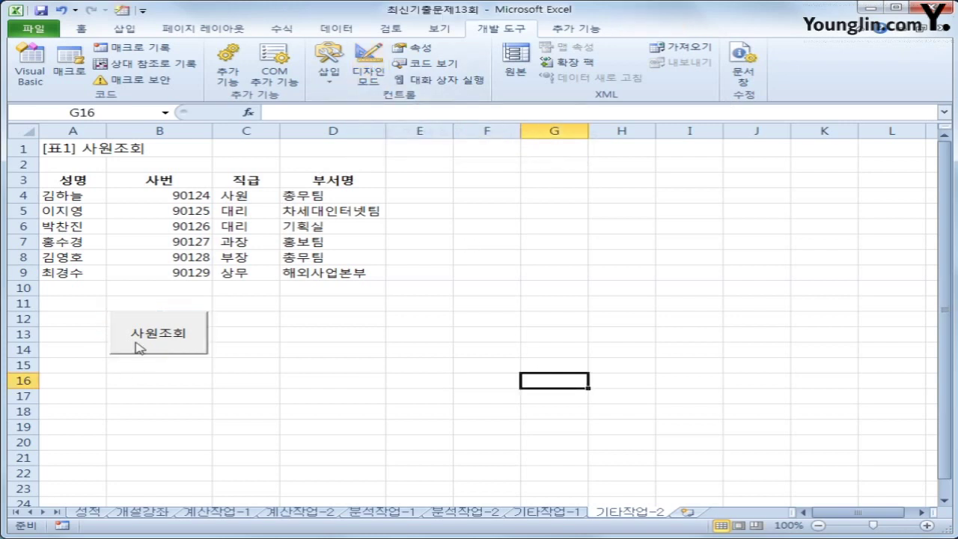
Step: Open the 사원조회 form from the worksheet, place it beside the table, and choose the first employee in the 사원이름 list
click(137, 347)
drag(427, 196, 574, 161)
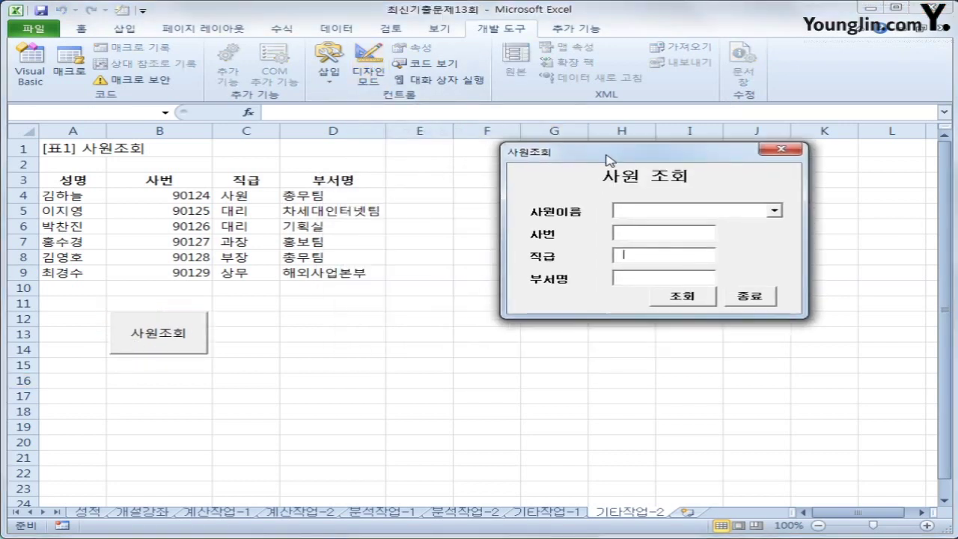
click(774, 210)
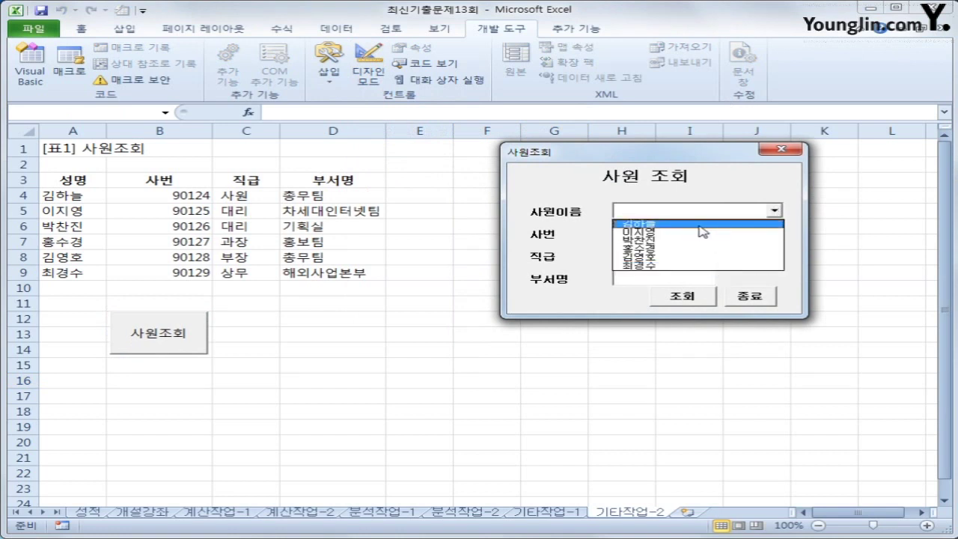
click(698, 225)
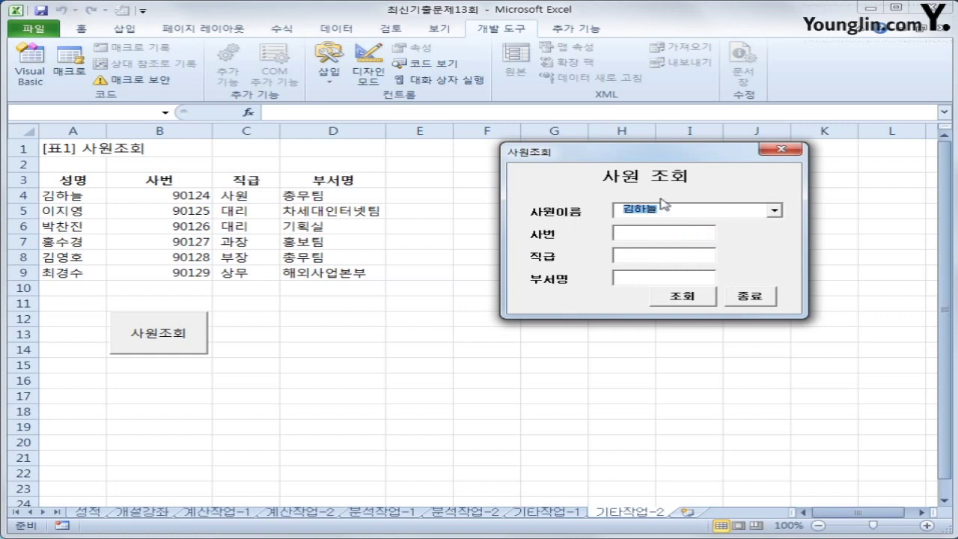
click(774, 211)
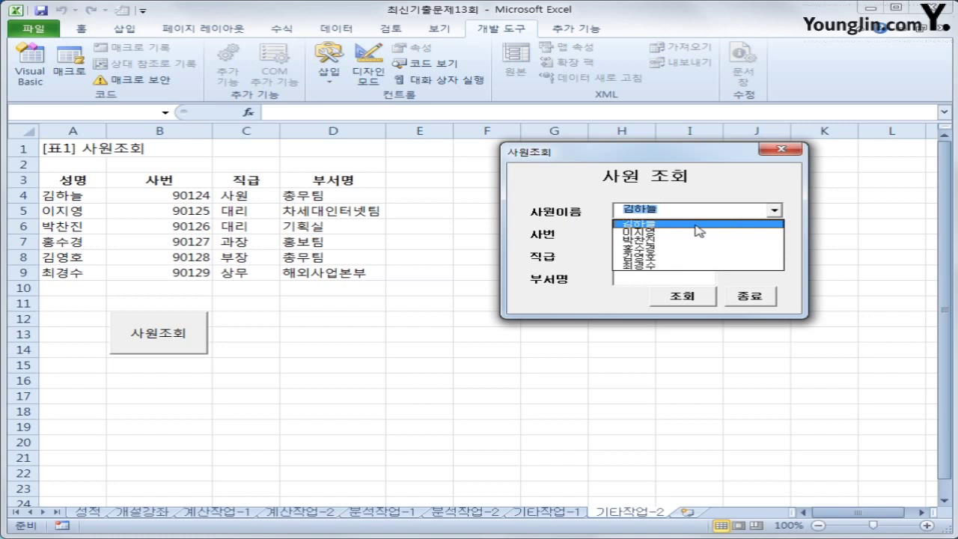
click(696, 224)
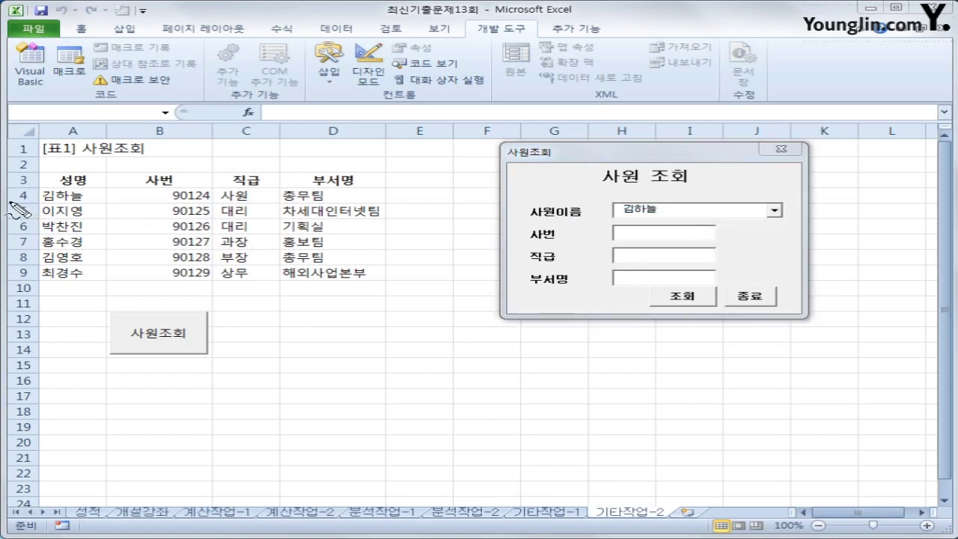
drag(9, 201, 365, 209)
mouse_move(661, 216)
mouse_down()
mouse_move(625, 221)
mouse_move(678, 203)
mouse_move(663, 223)
mouse_up()
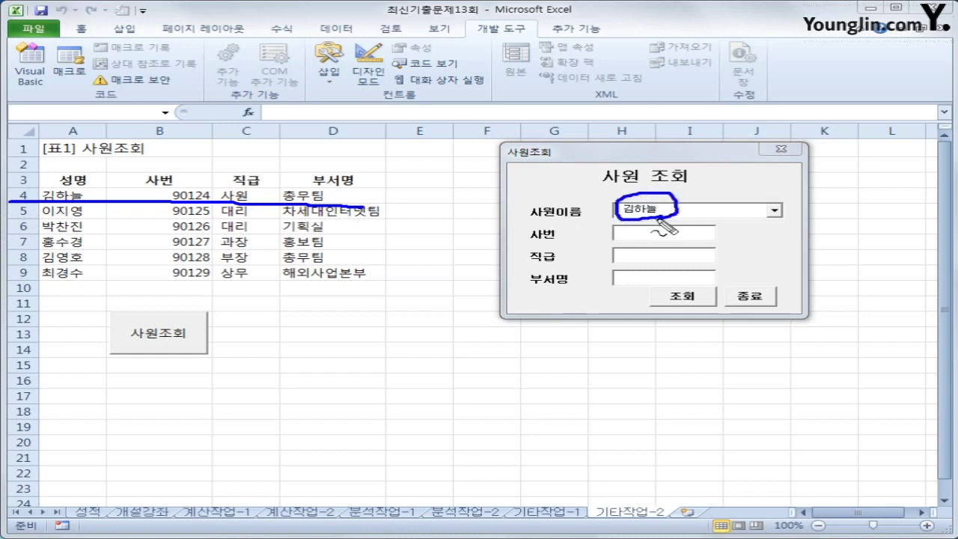
mouse_move(730, 192)
mouse_down()
mouse_move(722, 214)
mouse_move(737, 193)
mouse_up()
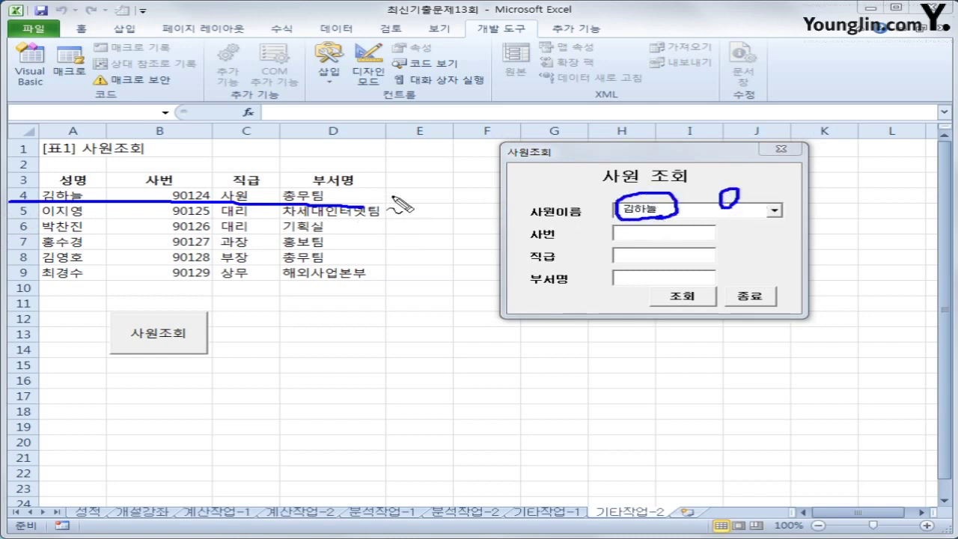
mouse_move(391, 196)
mouse_down()
mouse_move(419, 196)
mouse_move(411, 209)
mouse_move(462, 200)
mouse_move(446, 204)
mouse_up()
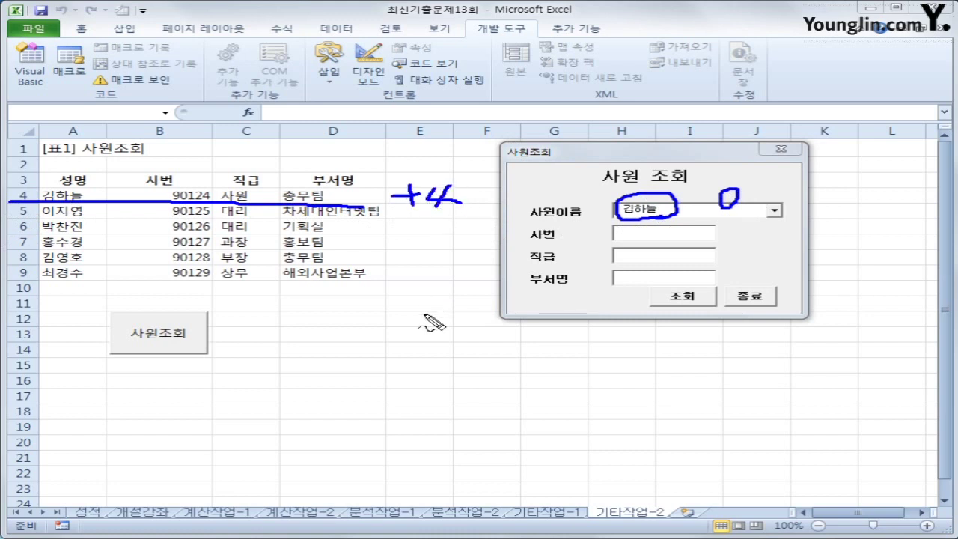
drag(173, 133, 173, 252)
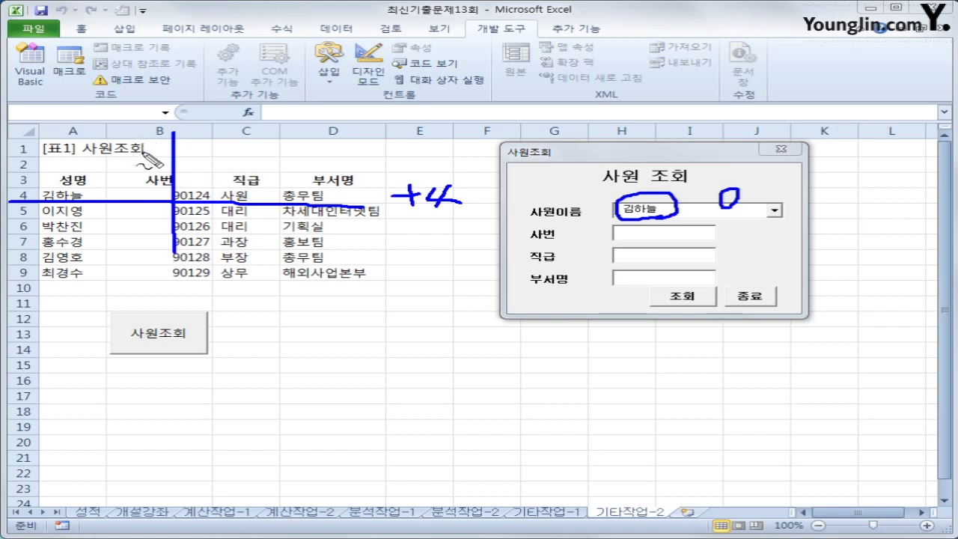
drag(145, 154, 160, 159)
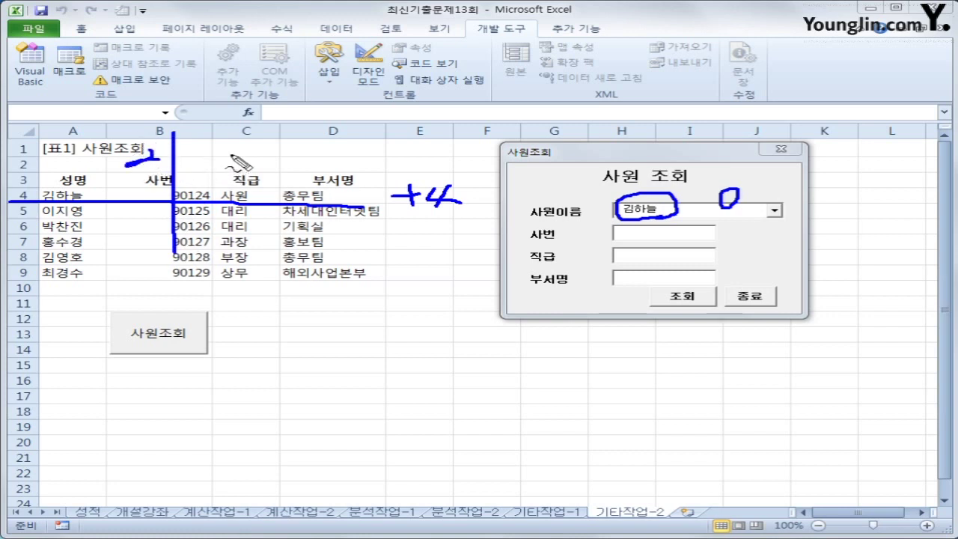
drag(226, 156, 243, 171)
mouse_move(323, 151)
mouse_down()
mouse_move(315, 173)
mouse_move(346, 174)
mouse_move(332, 179)
mouse_up()
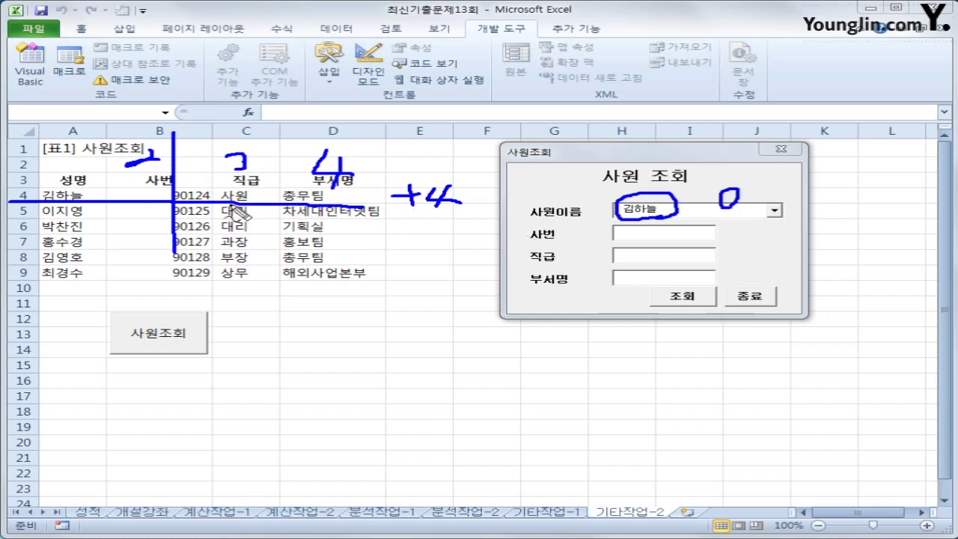
mouse_move(232, 207)
mouse_down()
mouse_move(557, 229)
mouse_move(616, 249)
mouse_move(602, 253)
mouse_up()
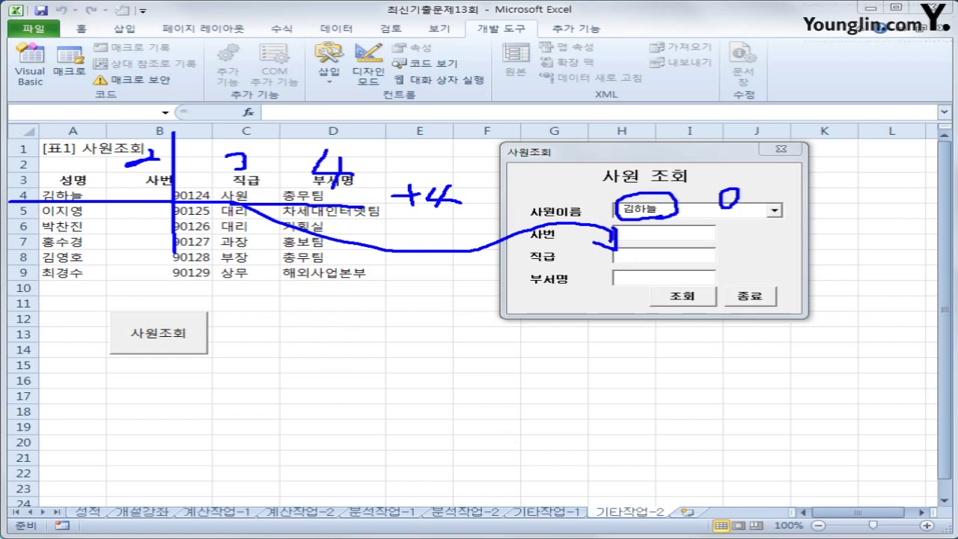
key(Escape)
Step: Close the 사원조회 form and add a Click event procedure for cmd조회 in the form's code
click(758, 298)
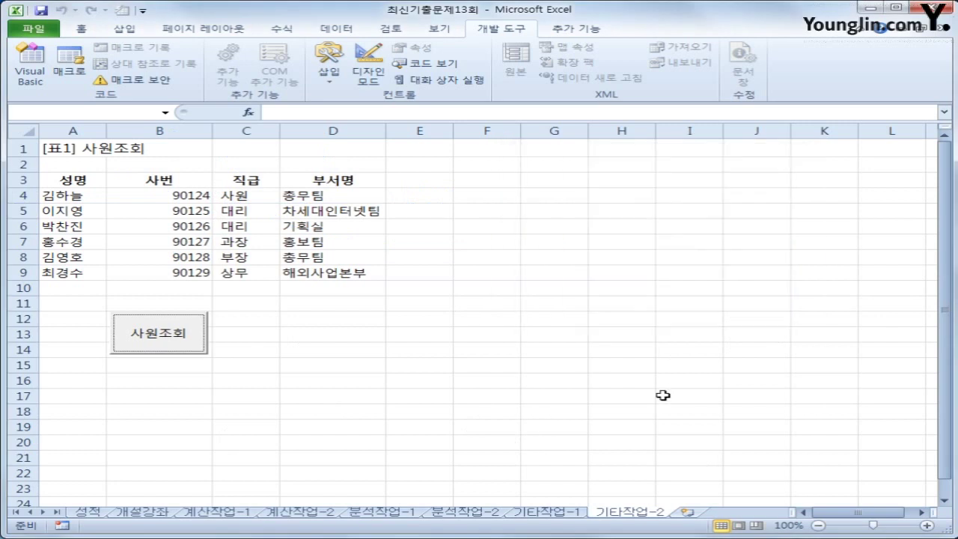
click(663, 394)
click(29, 66)
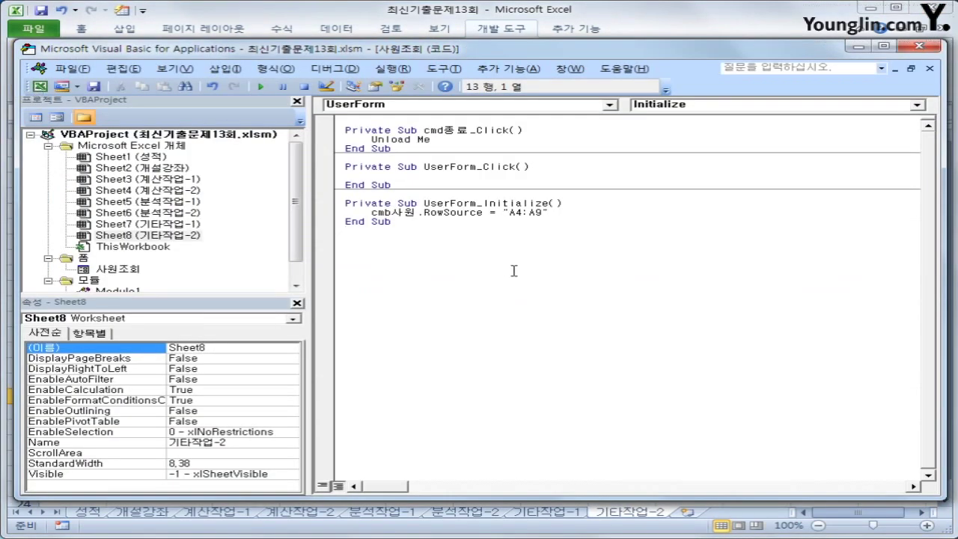
click(430, 105)
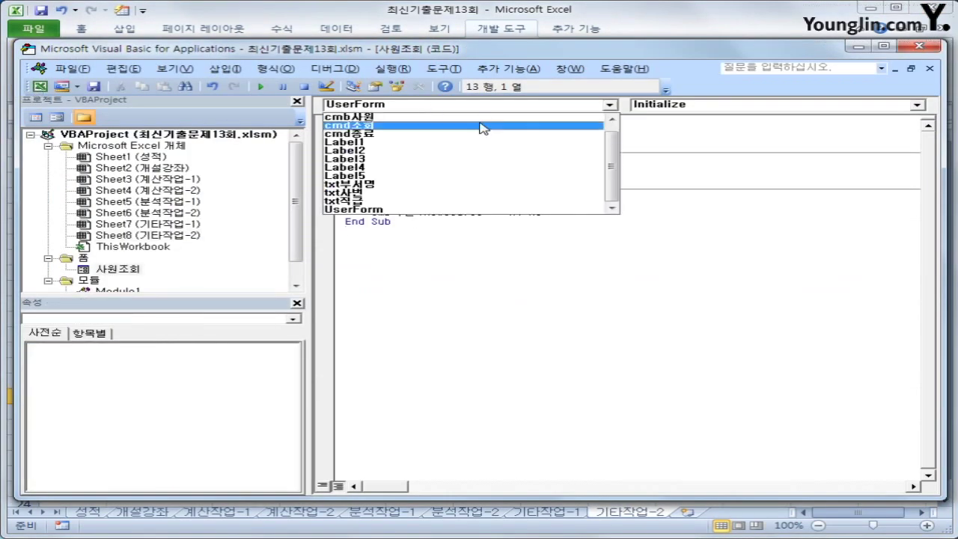
click(475, 126)
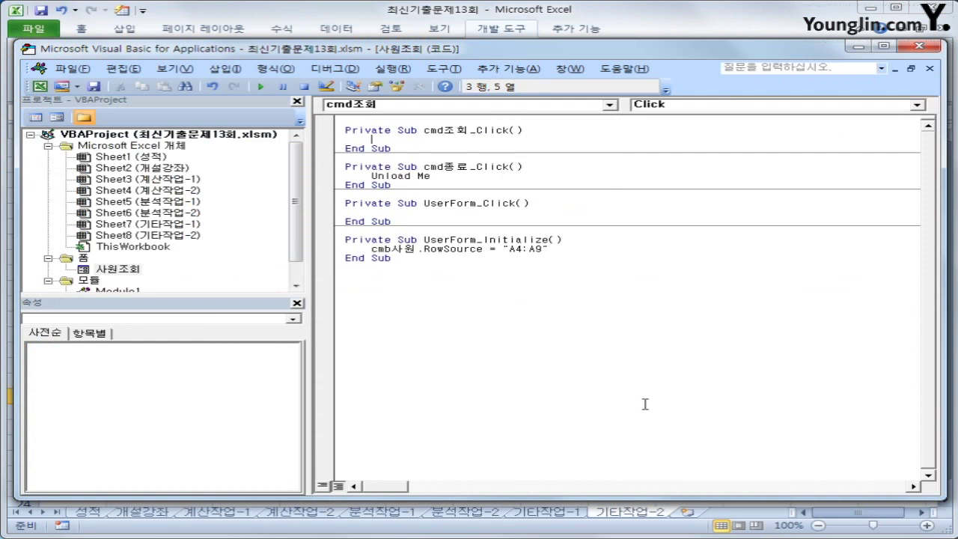
Step: Write iRow = cmb사원.ListIndex + 4 in the cmd조회_Click procedure, followed by a blank line
text(iRow = cmb사원.)
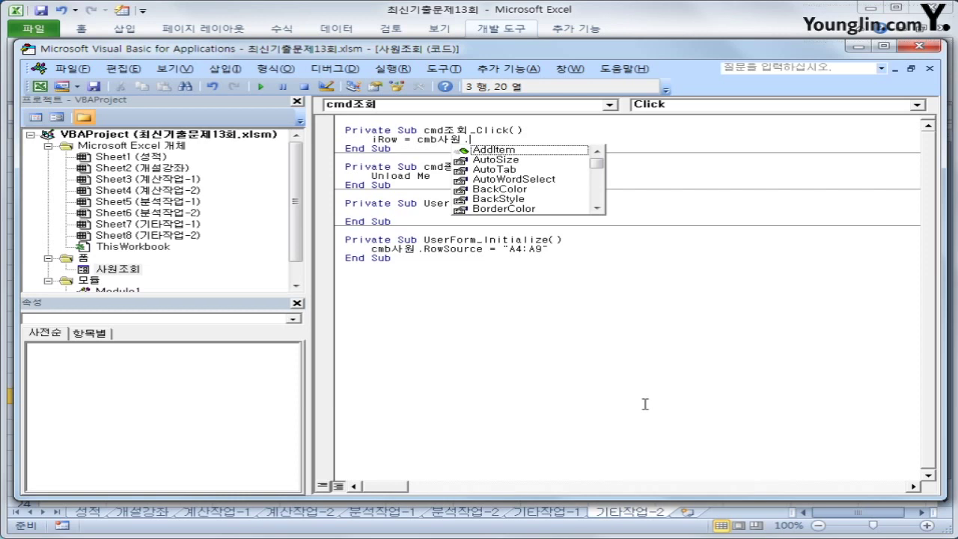
text(list)
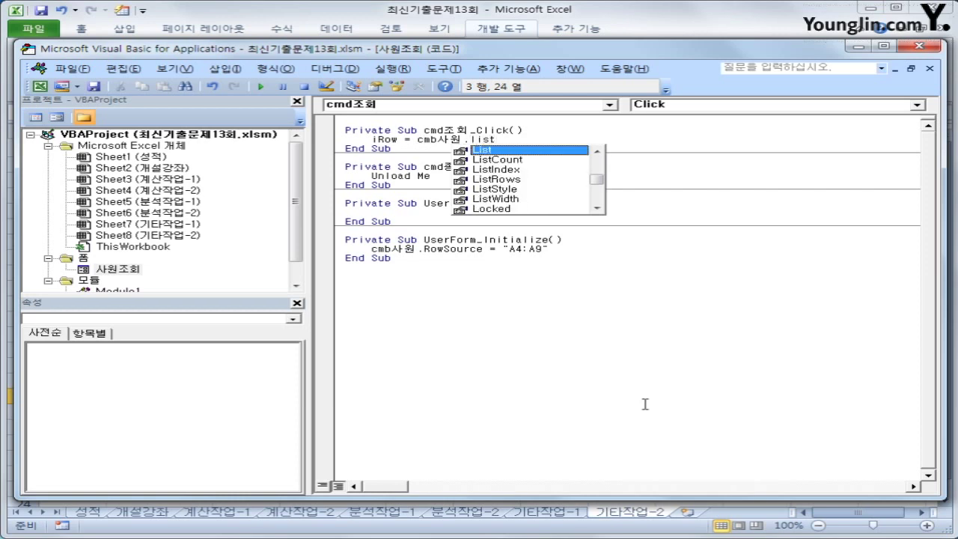
text(in)
key(Tab)
text(+)
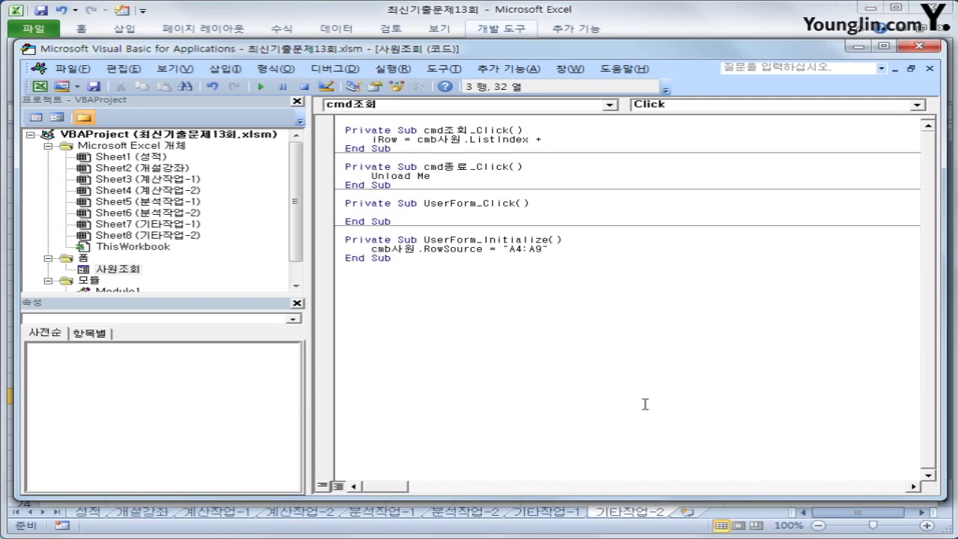
text( 4)
key(Return)
key(Return)
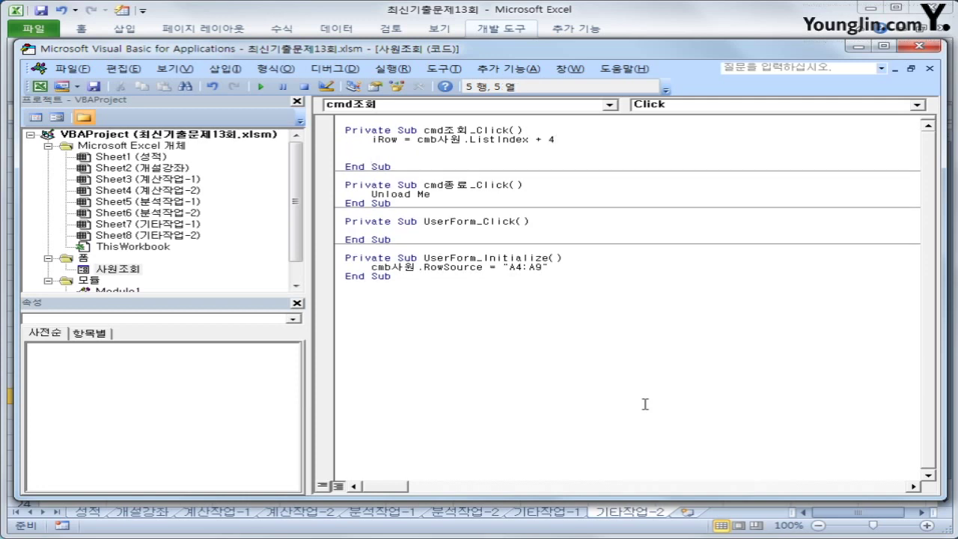
Step: Add the statement txt사번 = Cells(iRow, 2) to the cmd조회_Click procedure
text(txt사번 = ㅊㄷ)
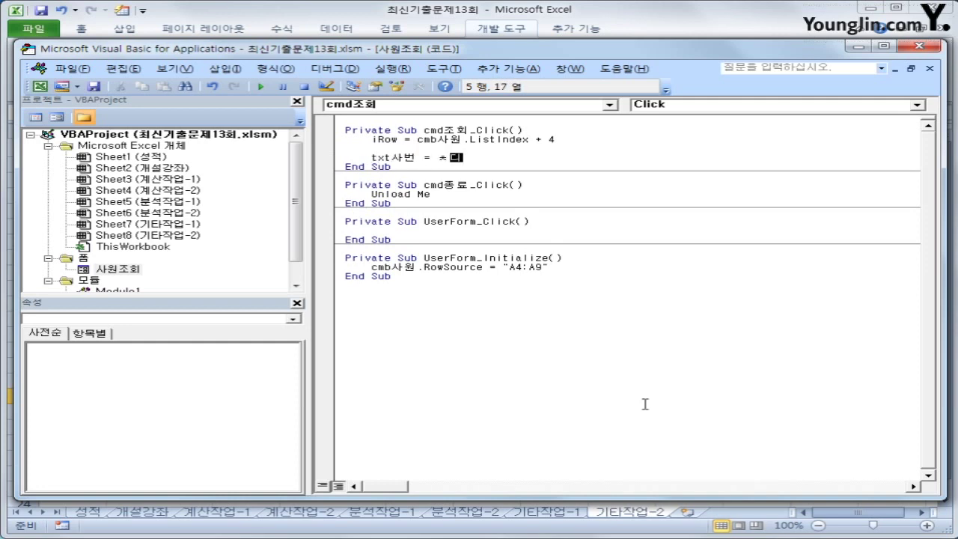
key(BackSpace)
text(cell)
text(s()
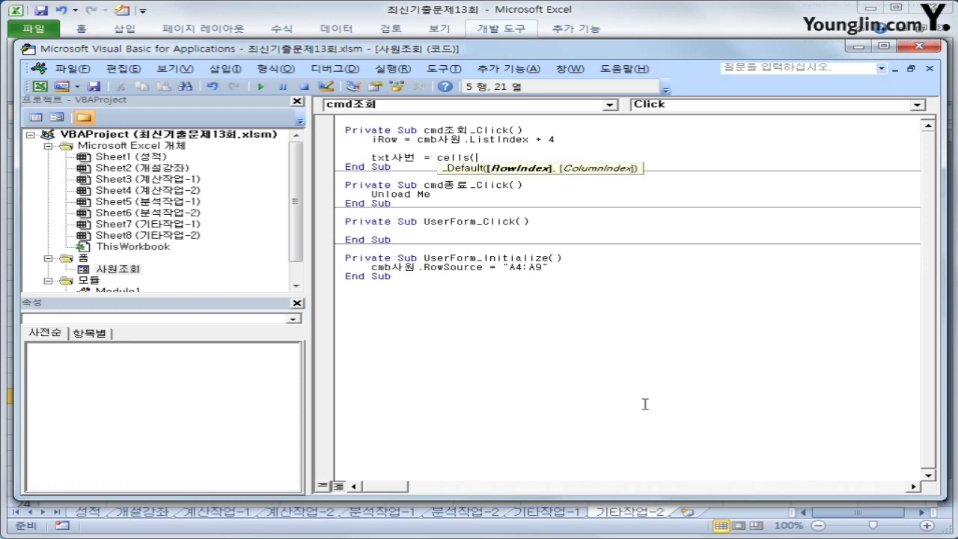
text(iRow, 2))
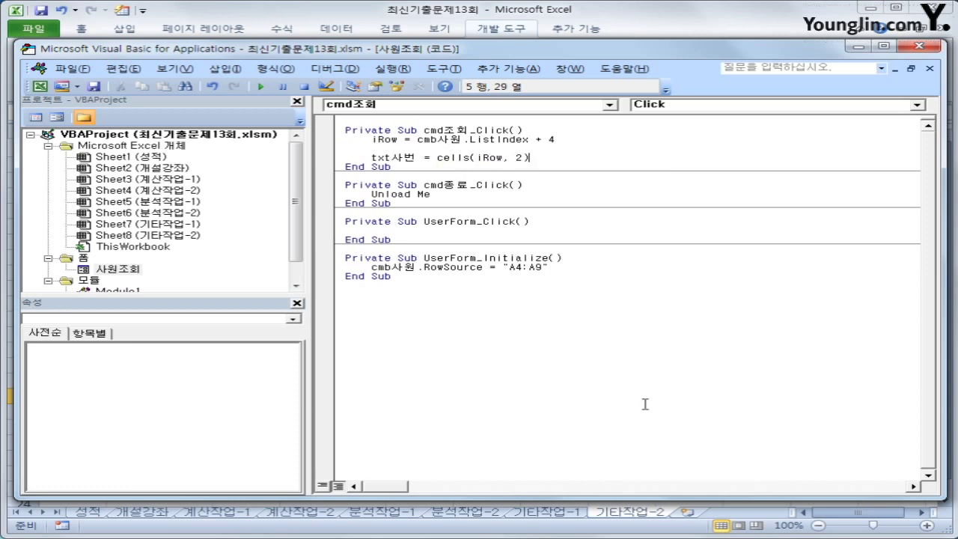
Step: Duplicate the txt사번 = Cells(iRow, 2) statement twice on the lines beneath it
key(Return)
key(shift+End)
key(ctrl+c)
key(Down)
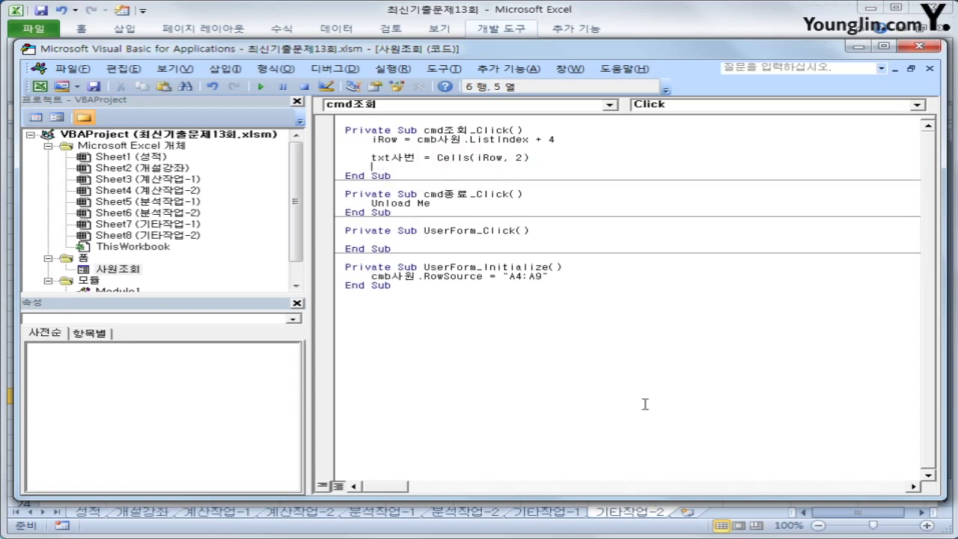
key(ctrl+v)
key(Return)
key(ctrl+v)
key(Return)
key(Up)
key(Up)
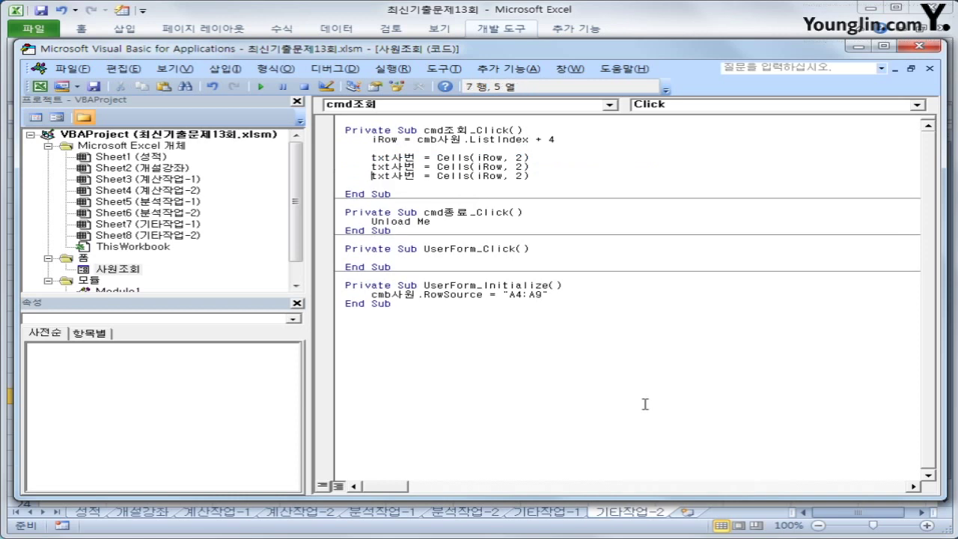
Step: Change the Cells column number to 3 in the first copied statement and to 4 in the second
key(End)
key(Left)
key(Left)
key(Delete)
text(3)
key(Down)
key(BackSpace)
text(4)
Step: Rename the text box in the Cells(iRow, 3) statement to txt직급
key(Up)
key(Left)
key(Left)
key(Left)
key(Left)
key(Left)
key(Left)
key(Left)
key(Left)
key(Left)
key(Left)
key(Left)
key(Left)
key(shift+Right)
key(shift+Right)
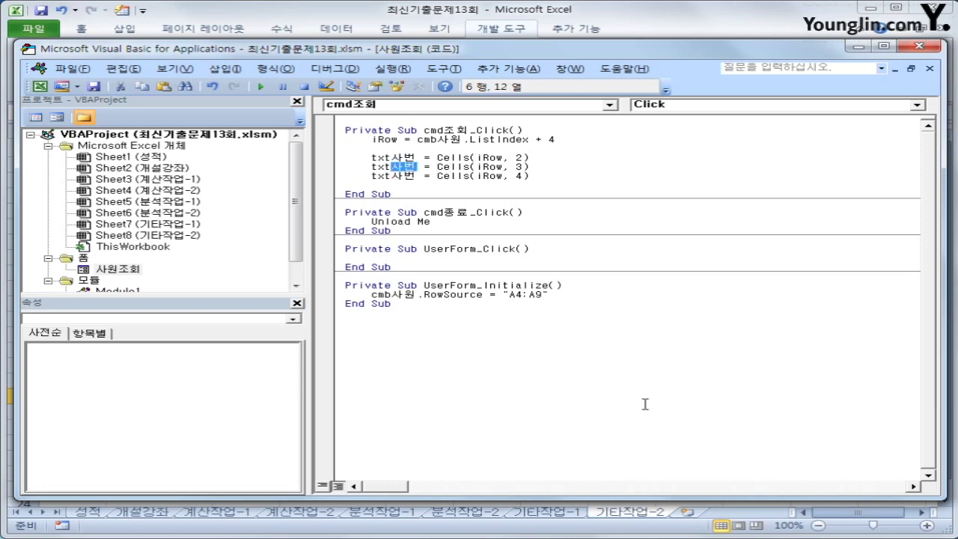
text(ㅈ)
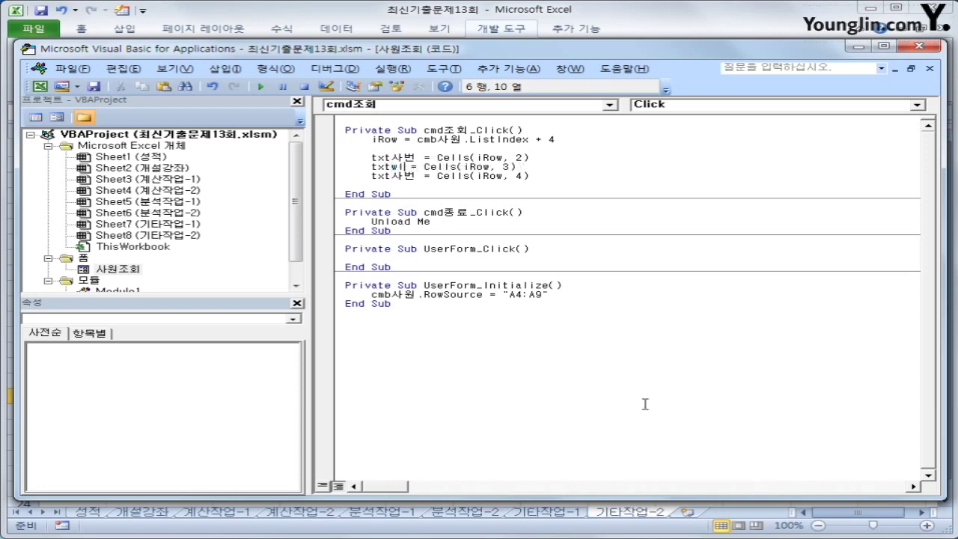
text(직급)
Step: Rename the text box in the Cells(iRow, 4) statement to txt부서명
key(Down)
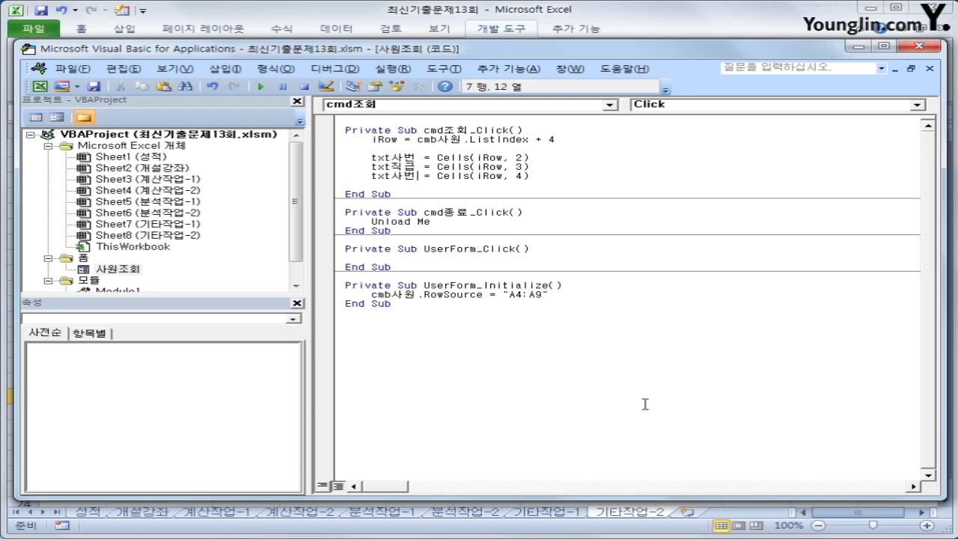
key(shift+Left)
key(shift+Left)
text(부서명)
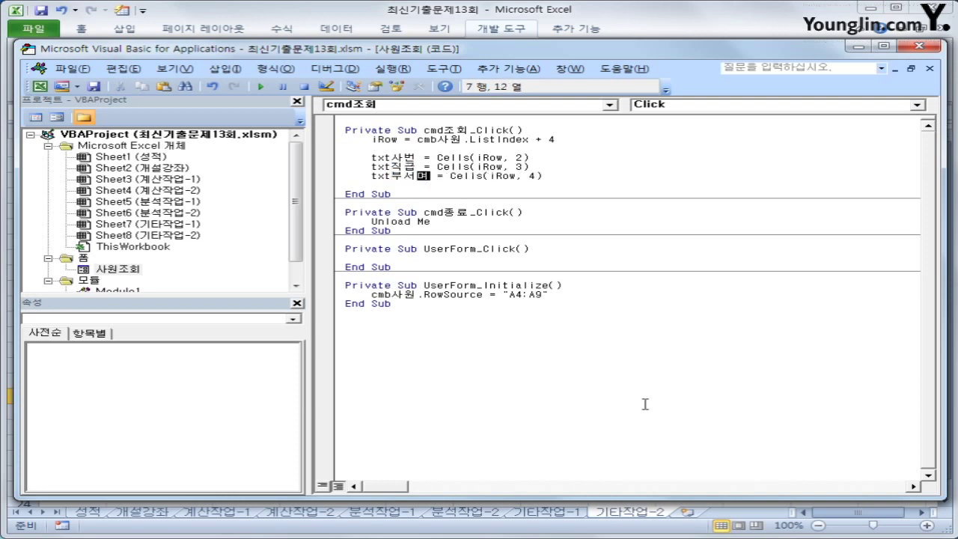
key(Down)
Step: Close the Visual Basic editor, open the 사원조회 form and look up the first employee in the list
click(928, 47)
click(133, 346)
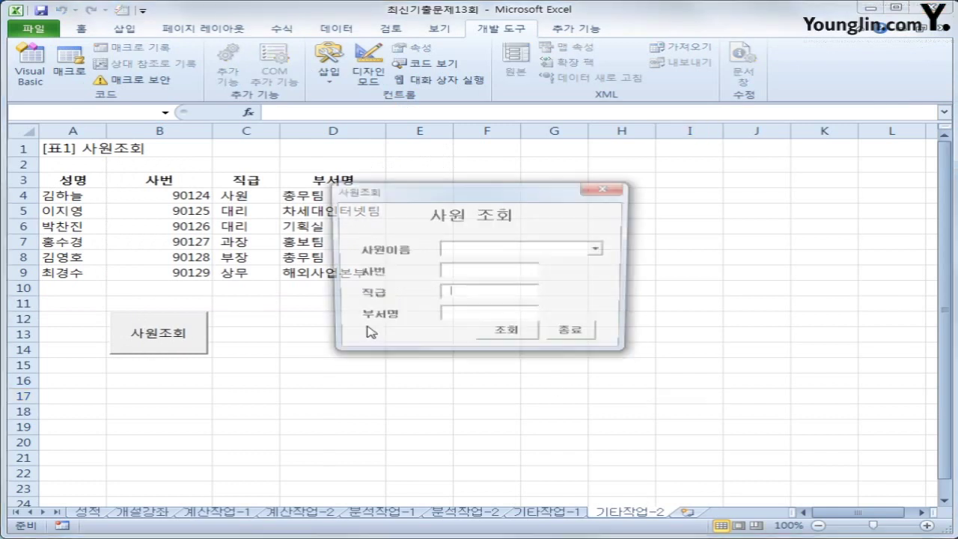
click(599, 249)
click(560, 265)
click(507, 338)
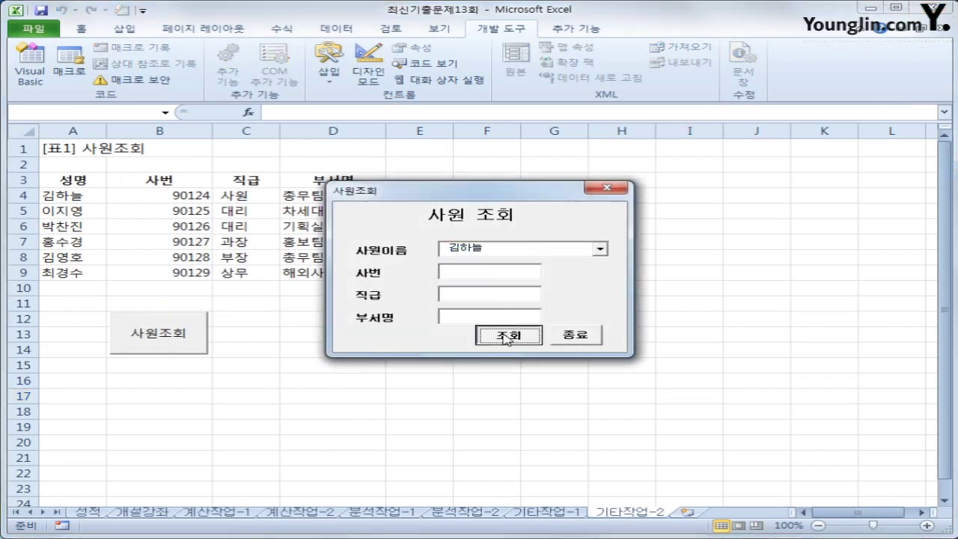
Step: Look up the third employee in the 사원이름 list and close the form with 종료
click(599, 249)
click(565, 280)
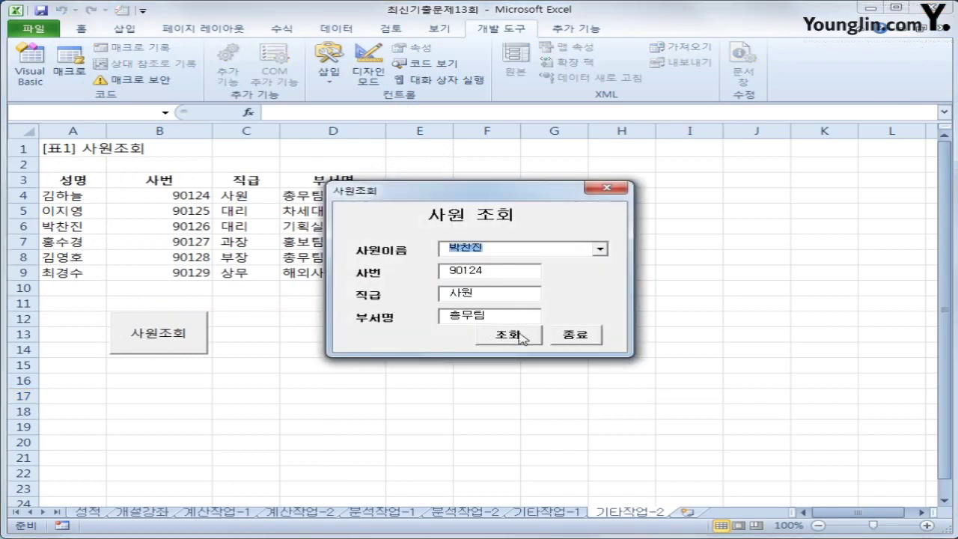
click(520, 338)
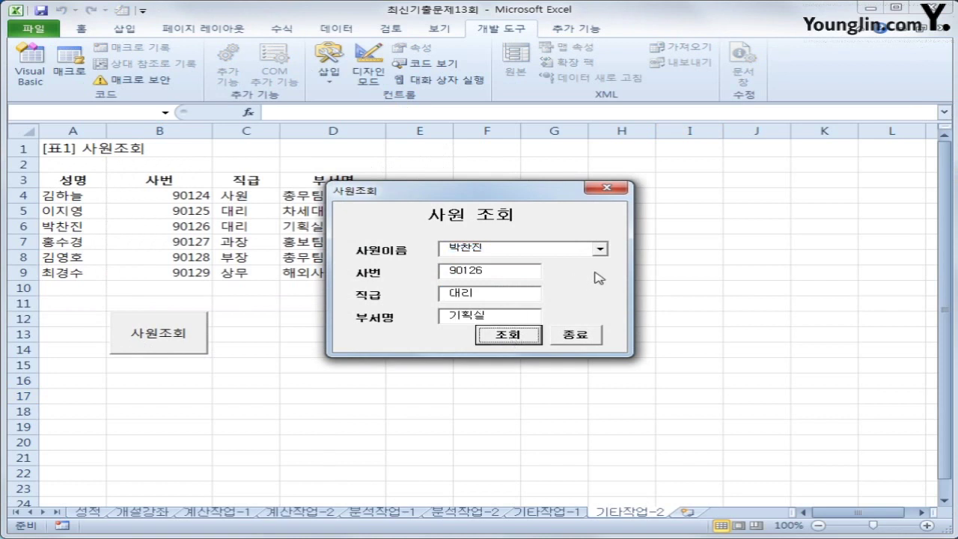
click(597, 340)
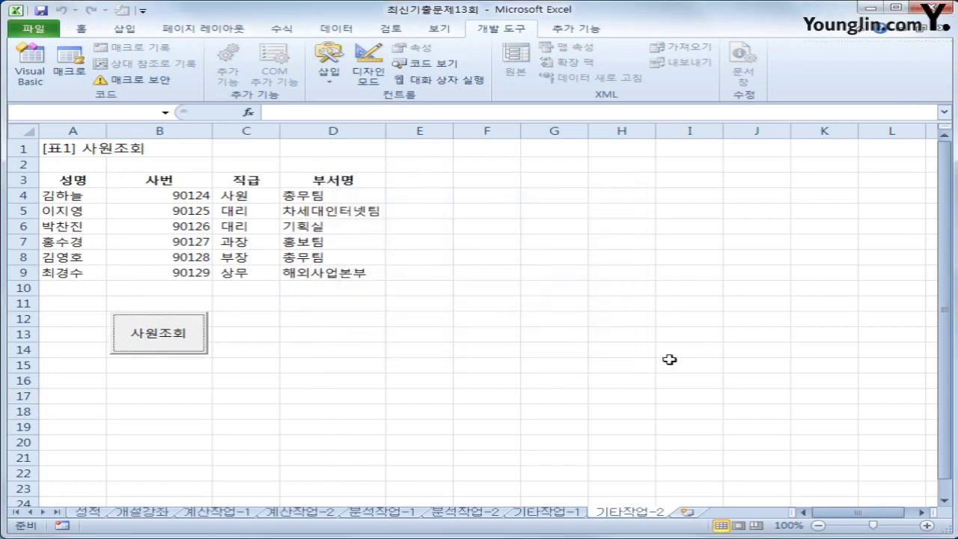
click(669, 359)
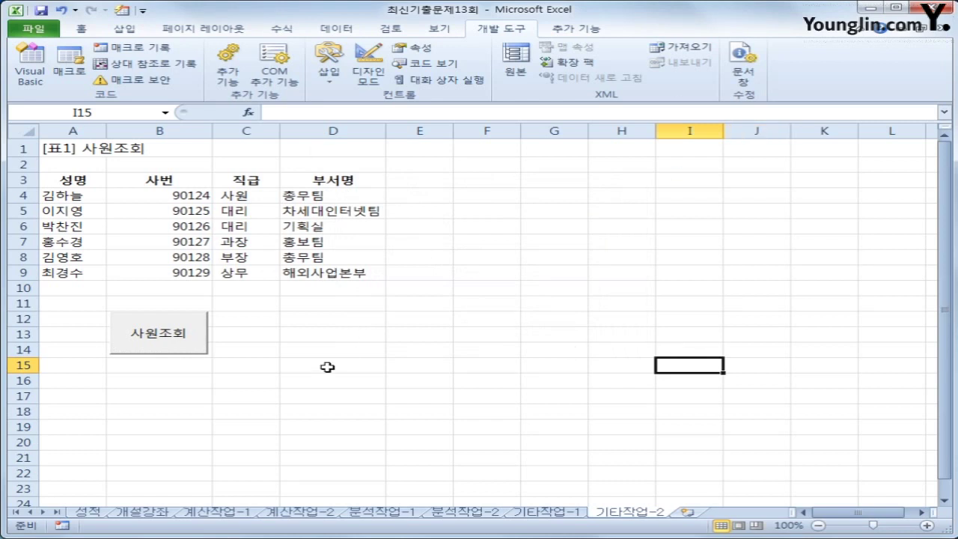
Step: Reopen the Visual Basic code and add the condition If cmb사원 = "" Then above the txt사번 statement in cmd조회_Click
click(30, 75)
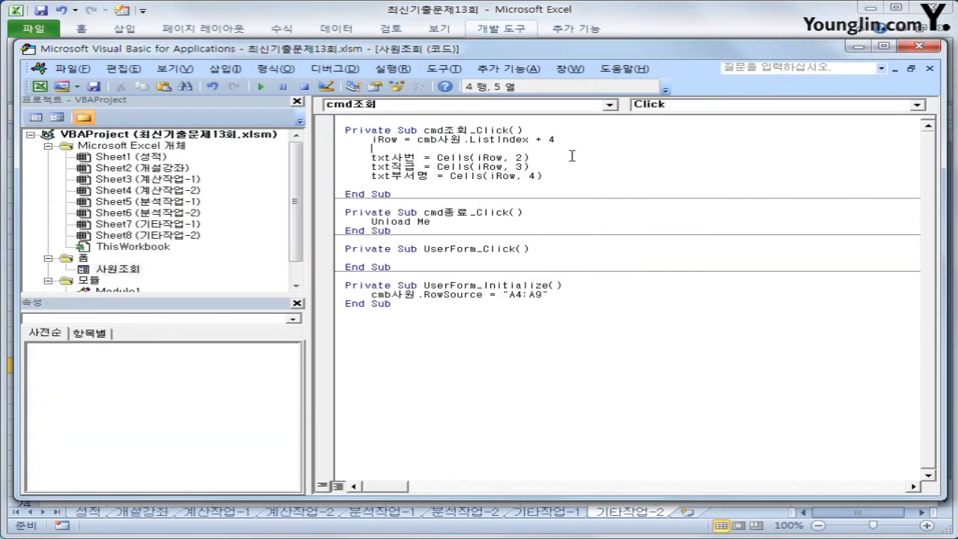
key(Return)
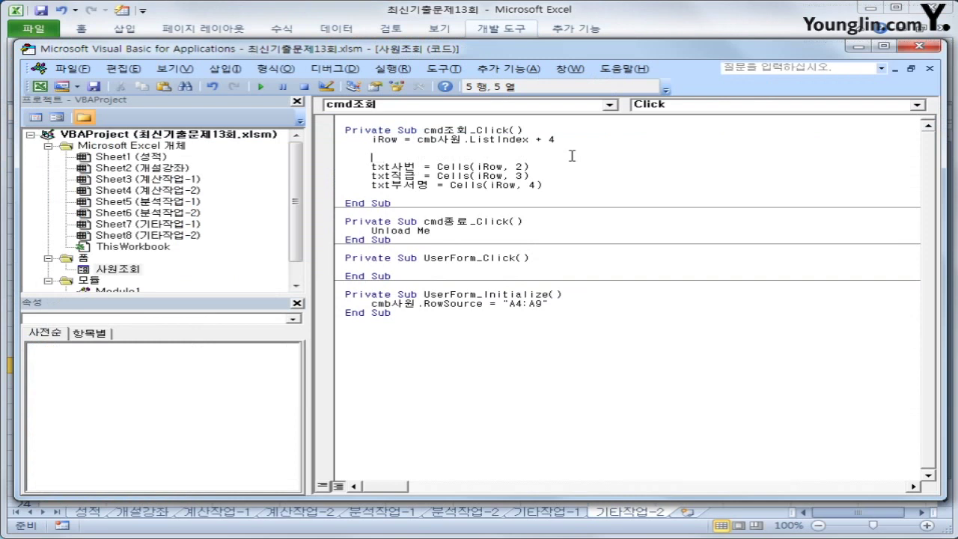
text(if cmb사원 =)
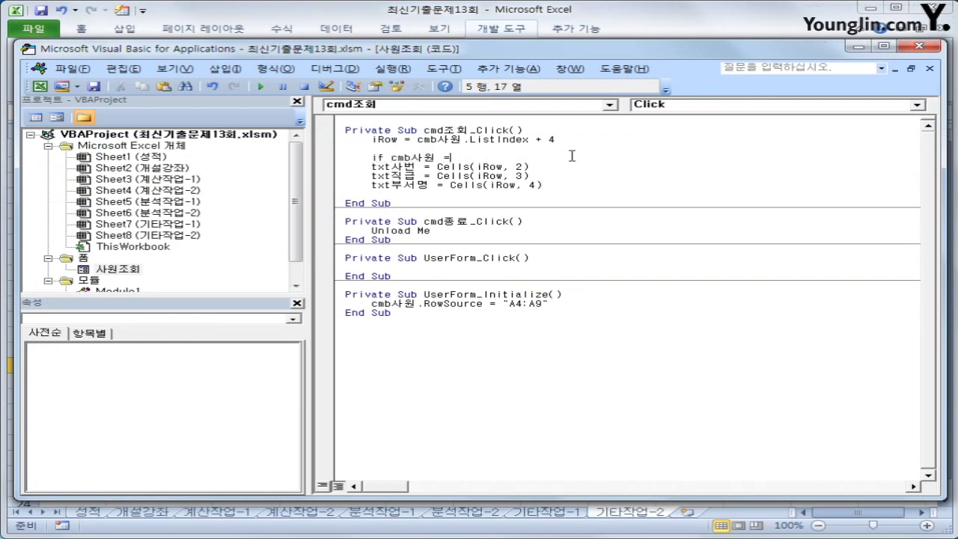
text("")
text( 소두)
key(BackSpace)
key(BackSpace)
text(then)
key(Return)
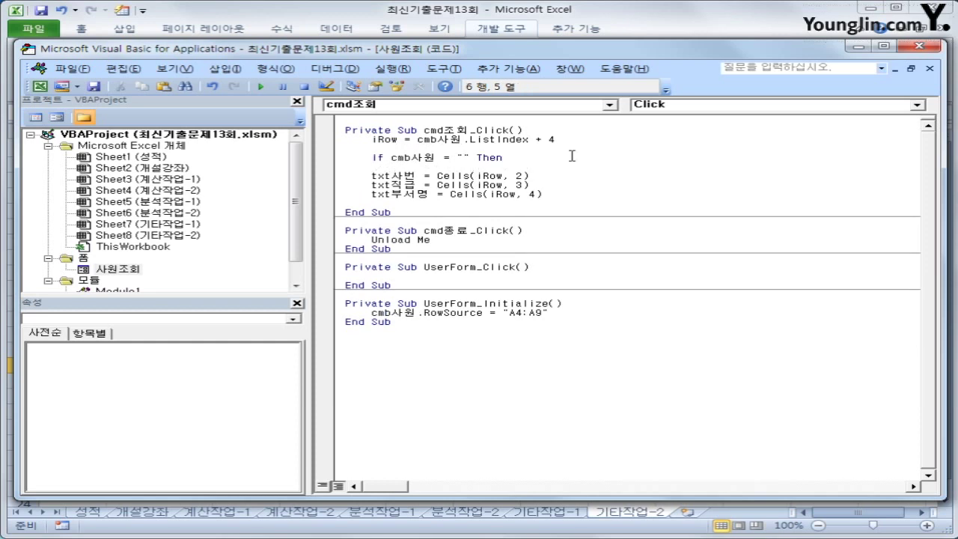
Step: Under the If line, add indented statements setting txt사번, txt직급 and txt부서명 each to ""
text(t)
key(BackSpace)
key(Tab)
text(txt사번 ="")
key(Return)
text(ㅅ)
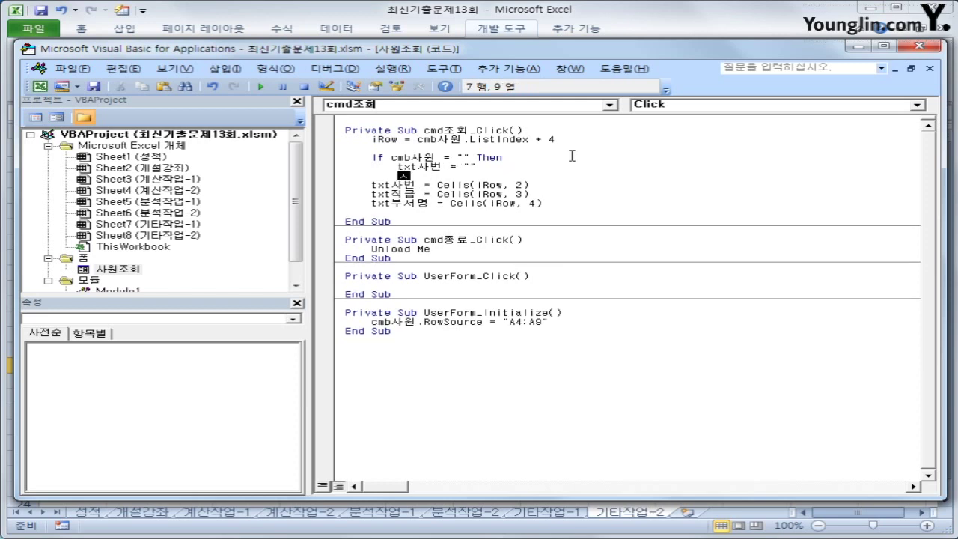
text(txt직급 = "")
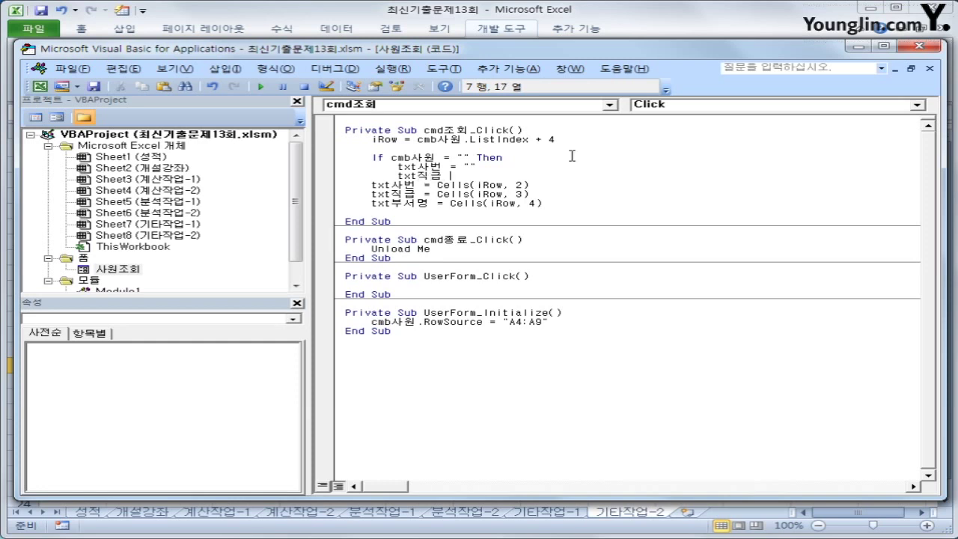
key(Return)
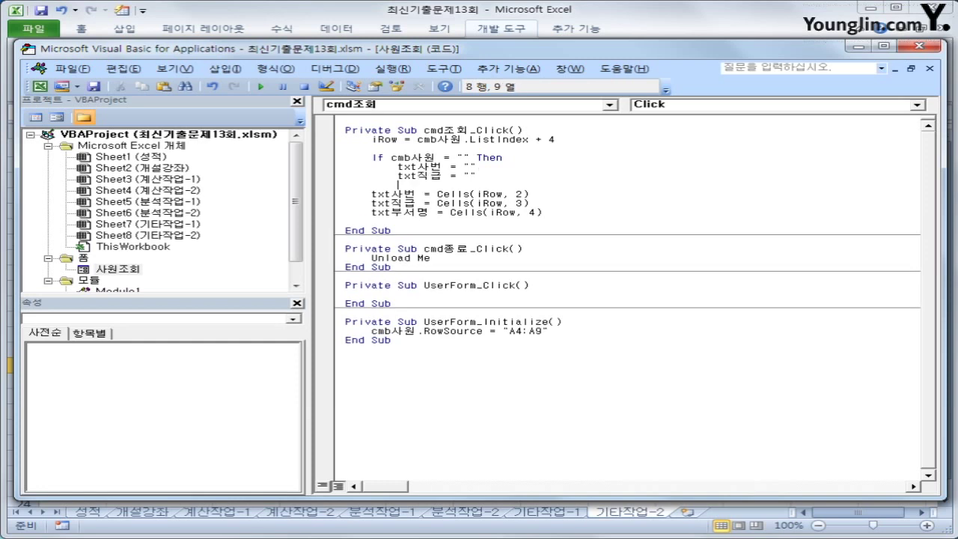
text(txt부서명 )
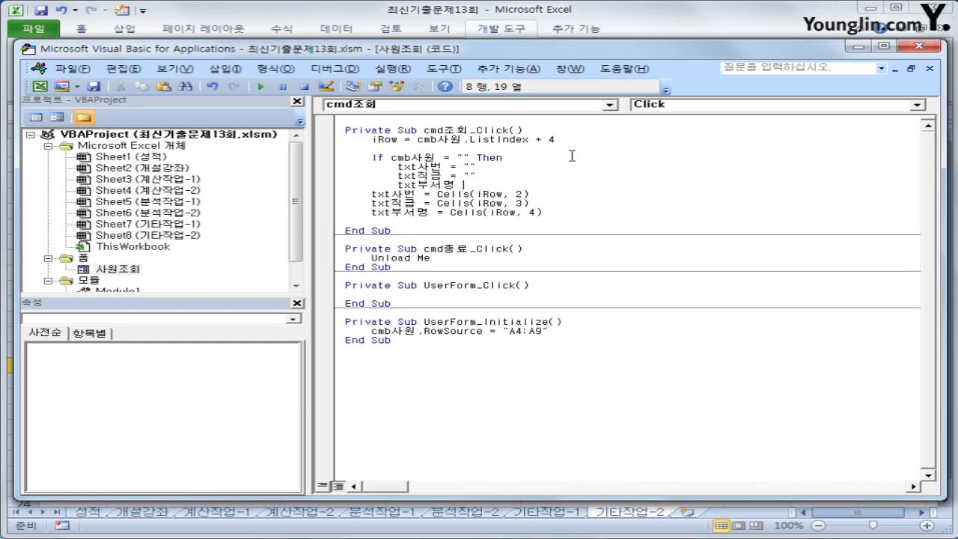
text(= "")
key(Return)
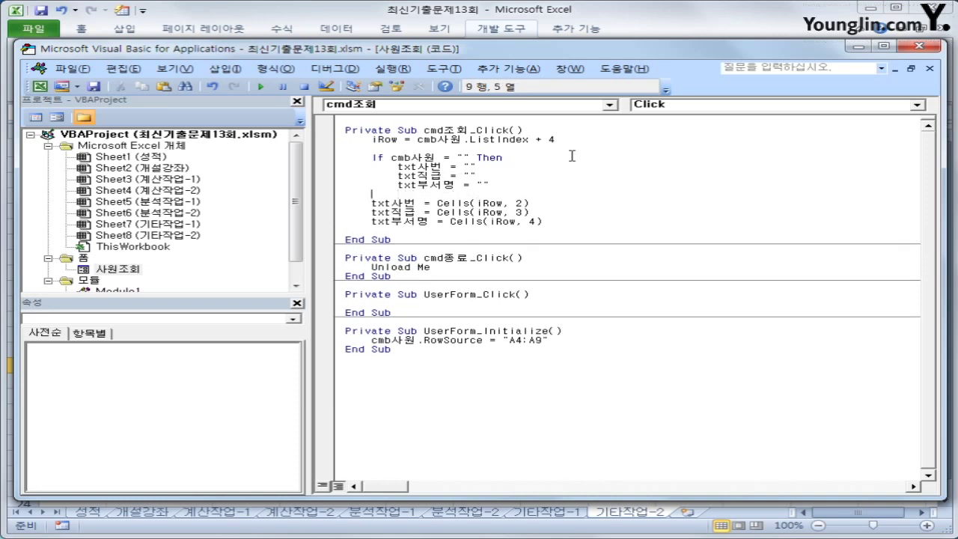
Step: Add an Else line before the three Cells(iRow, …) statements and indent those statements beneath it
text(else)
key(Return)
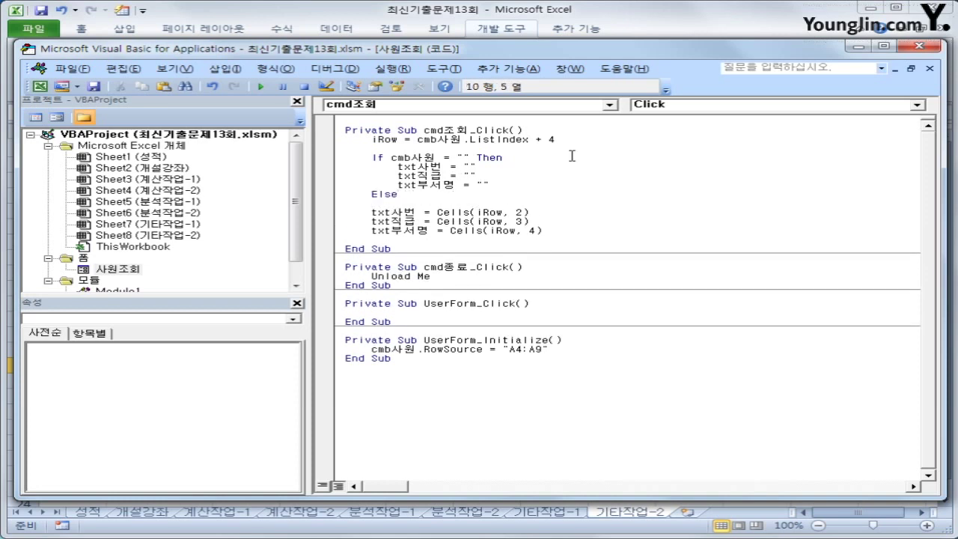
key(Delete)
key(Delete)
key(Delete)
key(Delete)
key(Delete)
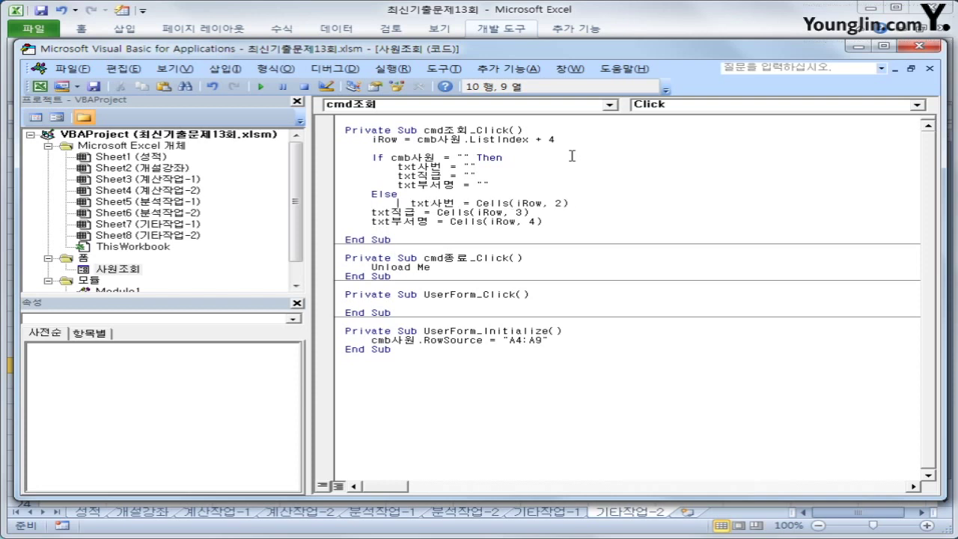
key(Down)
key(Tab)
key(Down)
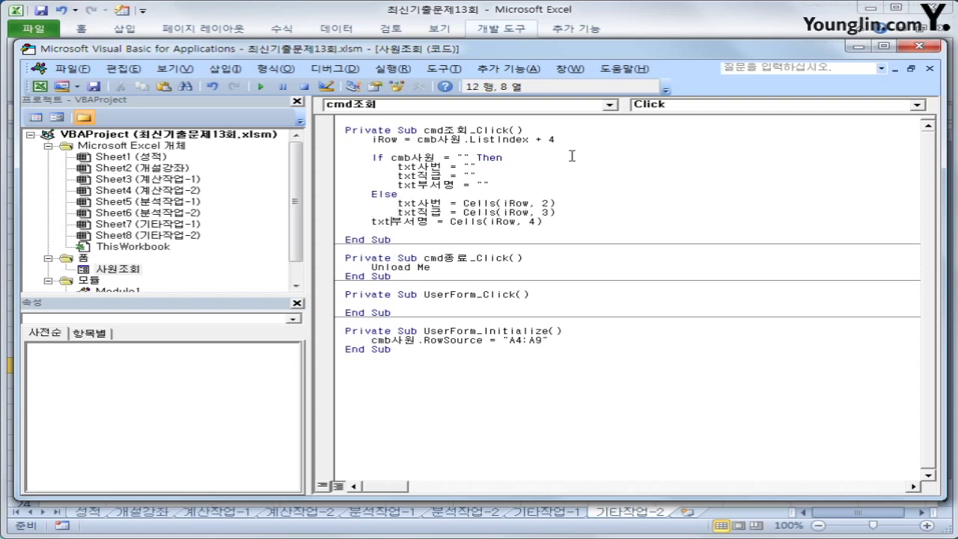
key(Tab)
Step: Close the condition with End If below the txt부서명 = Cells(iRow, 4) statement
key(Down)
key(Return)
key(Up)
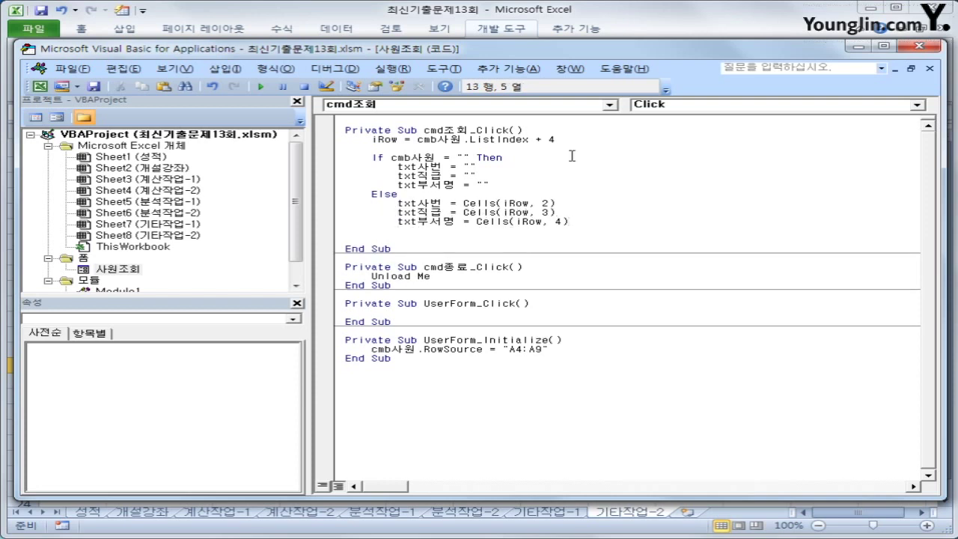
text(end if)
Step: Insert a blank line above the iRow = cmb사원.ListIndex + 4 statement
key(Up)
key(Up)
key(Up)
key(Up)
key(Up)
key(Up)
key(Up)
key(Up)
key(Up)
key(End)
key(Return)
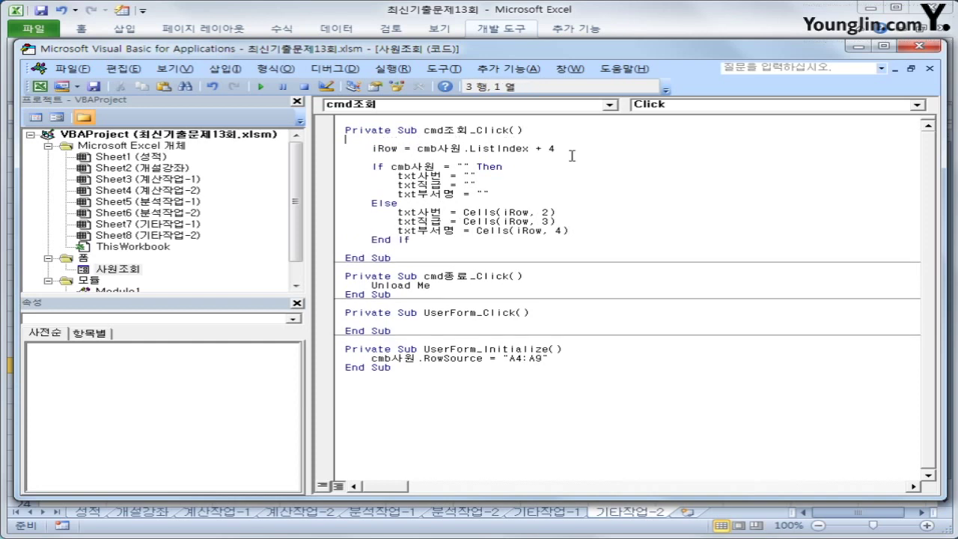
Step: Close the Visual Basic editor, open the 사원조회 form and run 조회 with the 사원이름 field empty
click(929, 47)
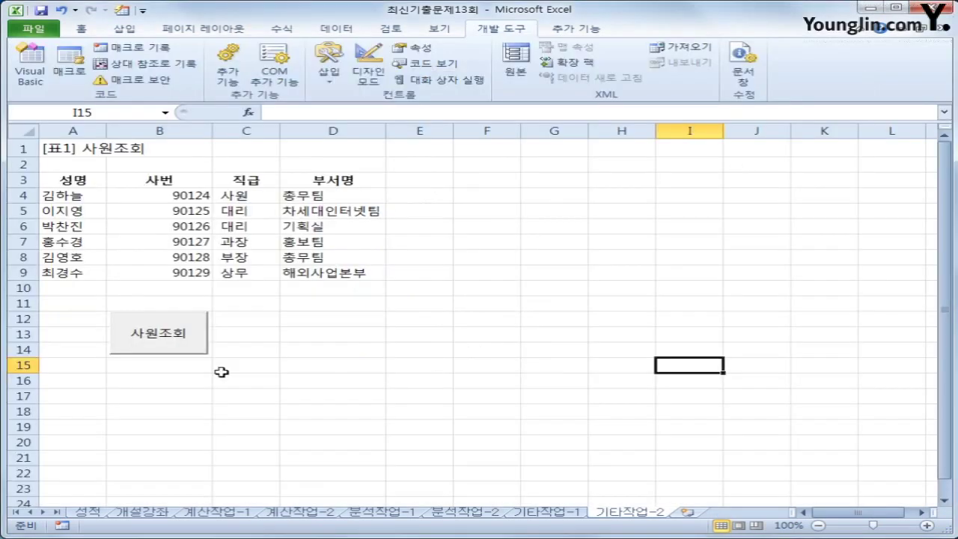
click(124, 346)
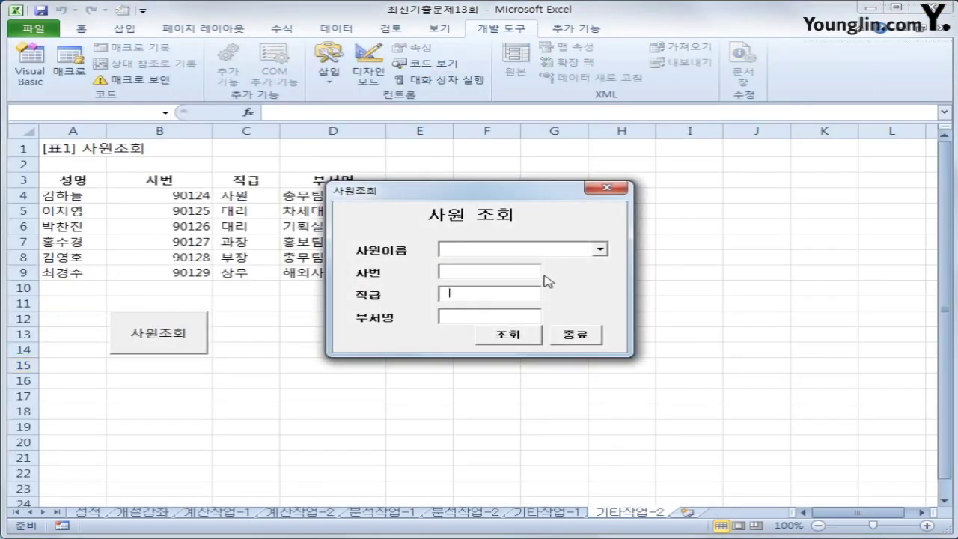
click(500, 341)
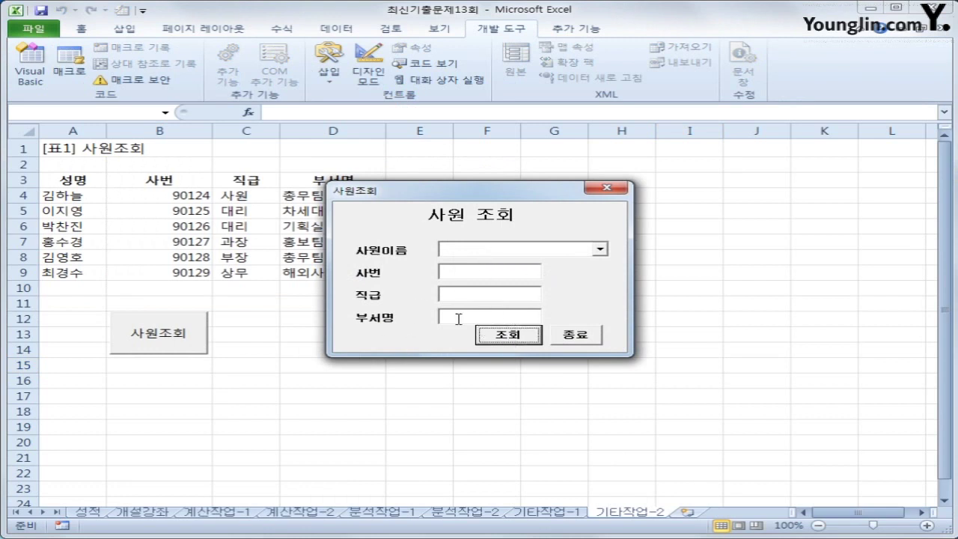
click(520, 336)
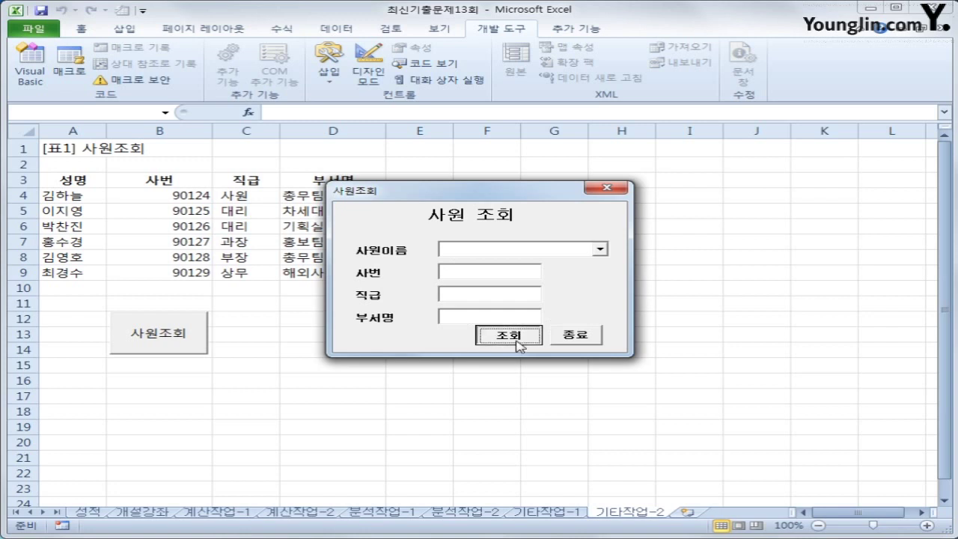
Step: Look up the fourth employee in the 사원이름 list
click(601, 253)
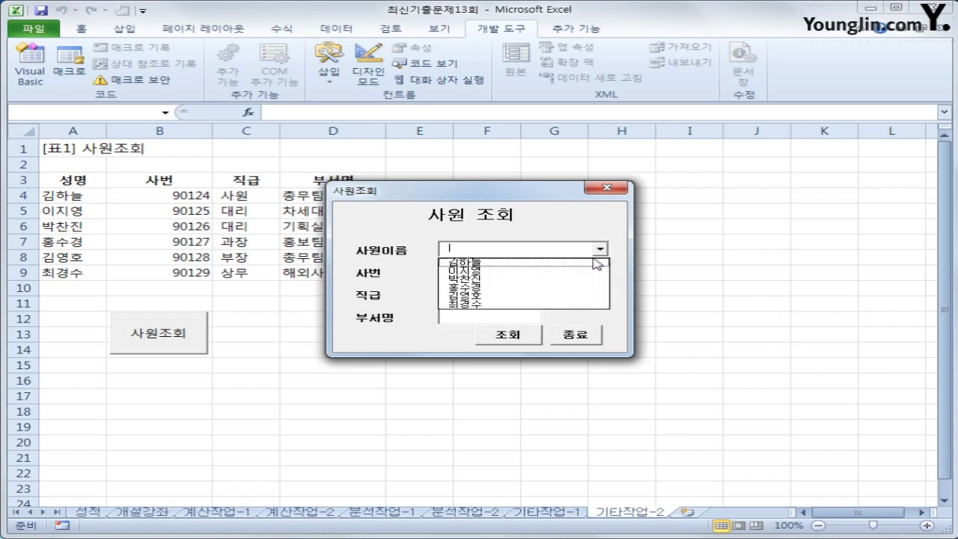
click(565, 285)
click(521, 338)
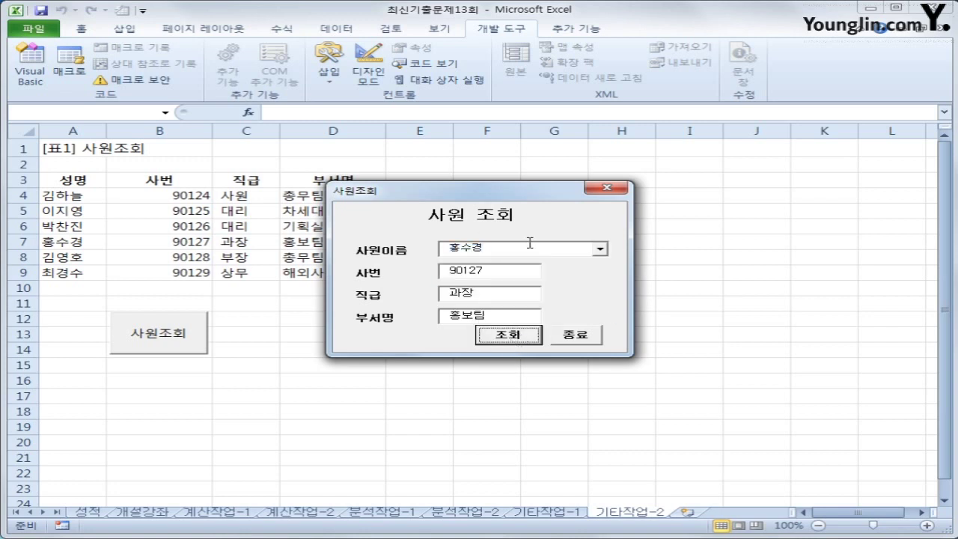
Step: Clear the 사원이름 field, run 조회 again and close the form with 종료
drag(528, 254, 396, 242)
key(BackSpace)
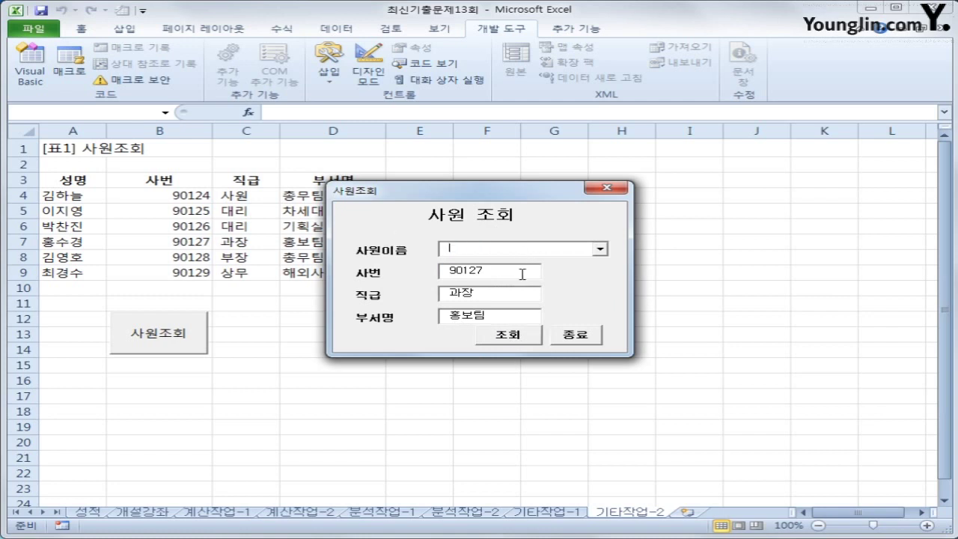
click(524, 337)
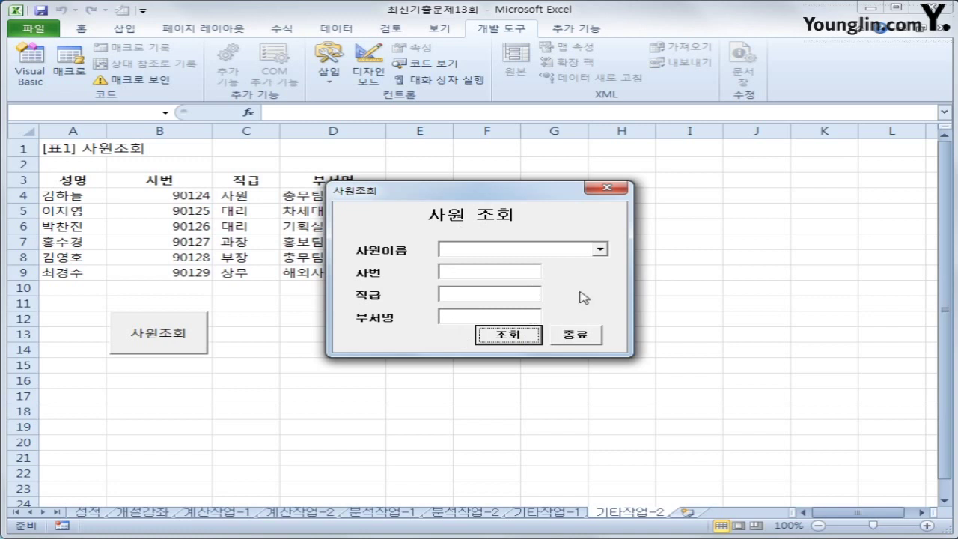
click(571, 334)
click(641, 348)
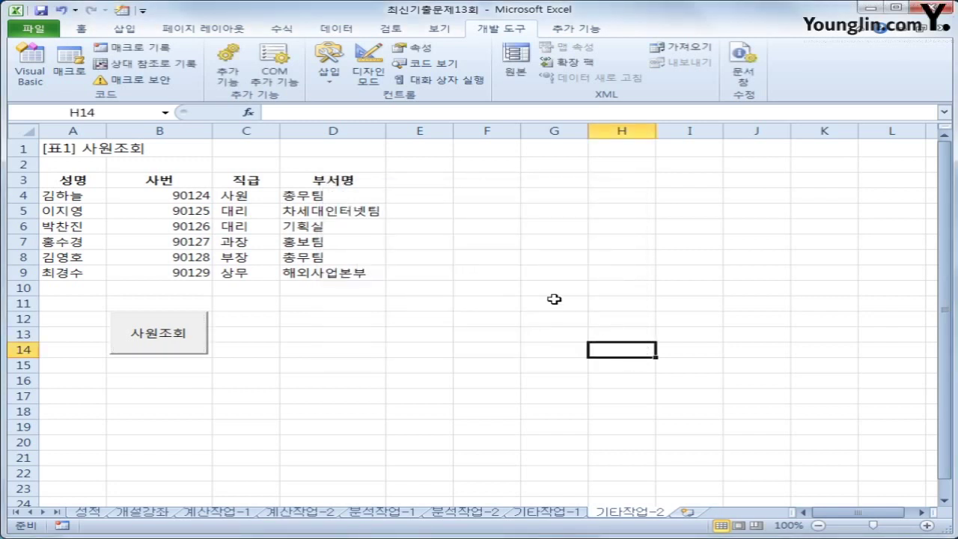